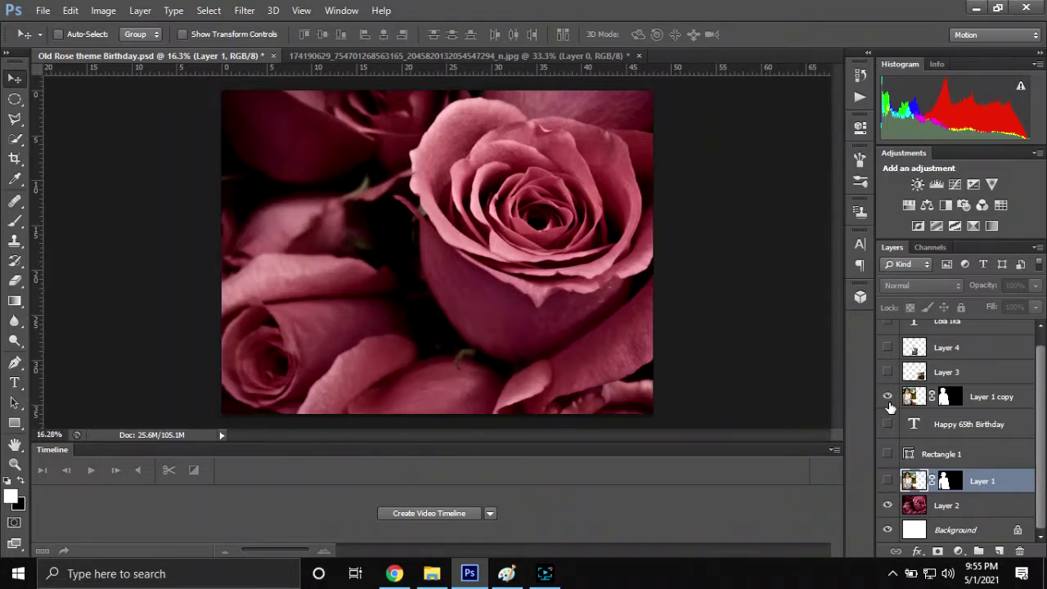
- Make the large portrait, fountain photo and second portrait layers visible
left_click(889, 400)
left_click(887, 372)
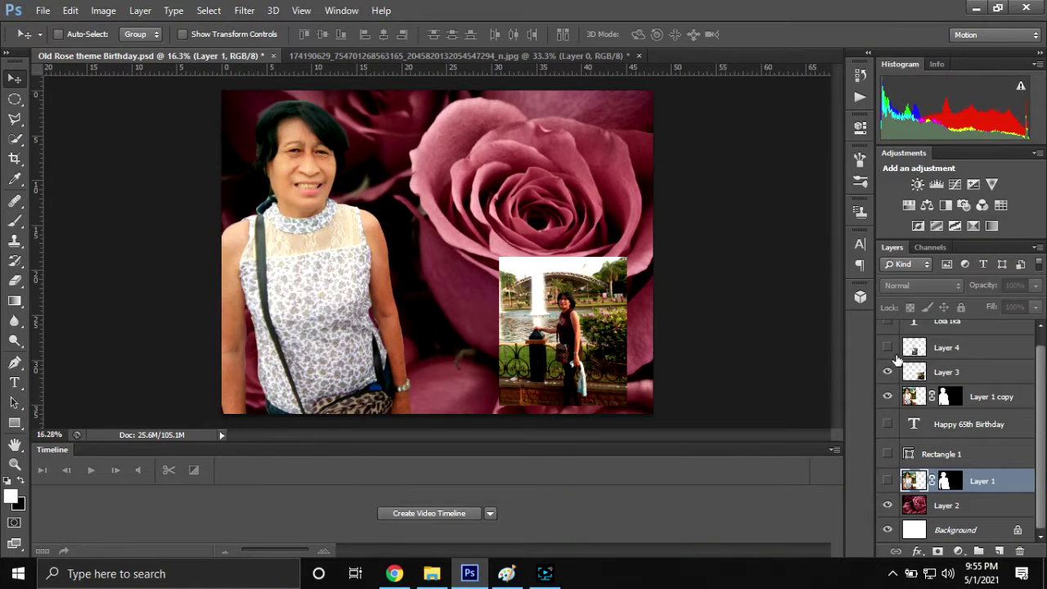
left_click(888, 348)
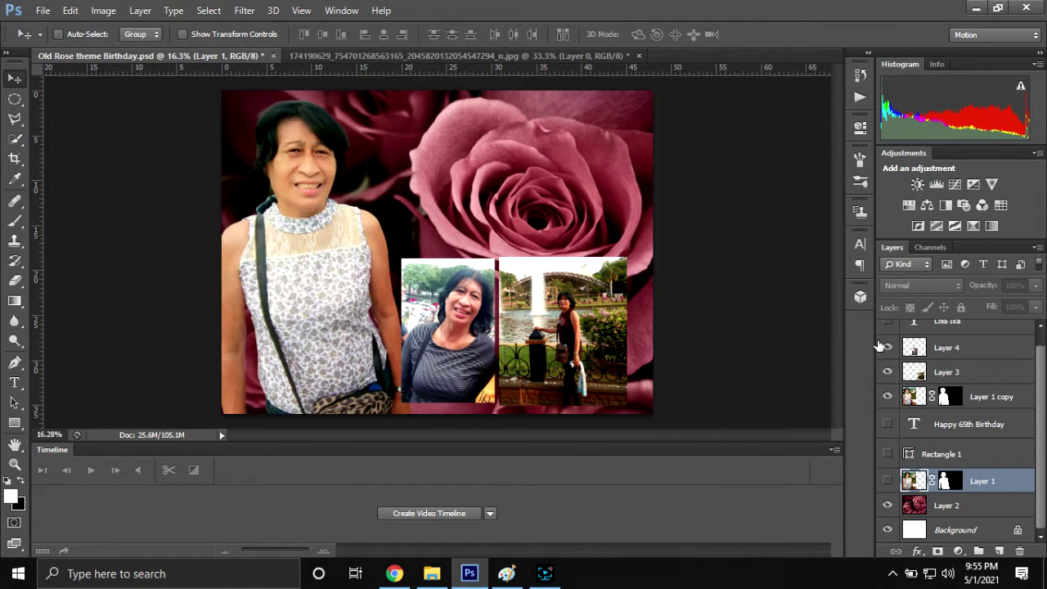
- Show the Happy 65th Birthday title text and briefly edit it
left_click(887, 424)
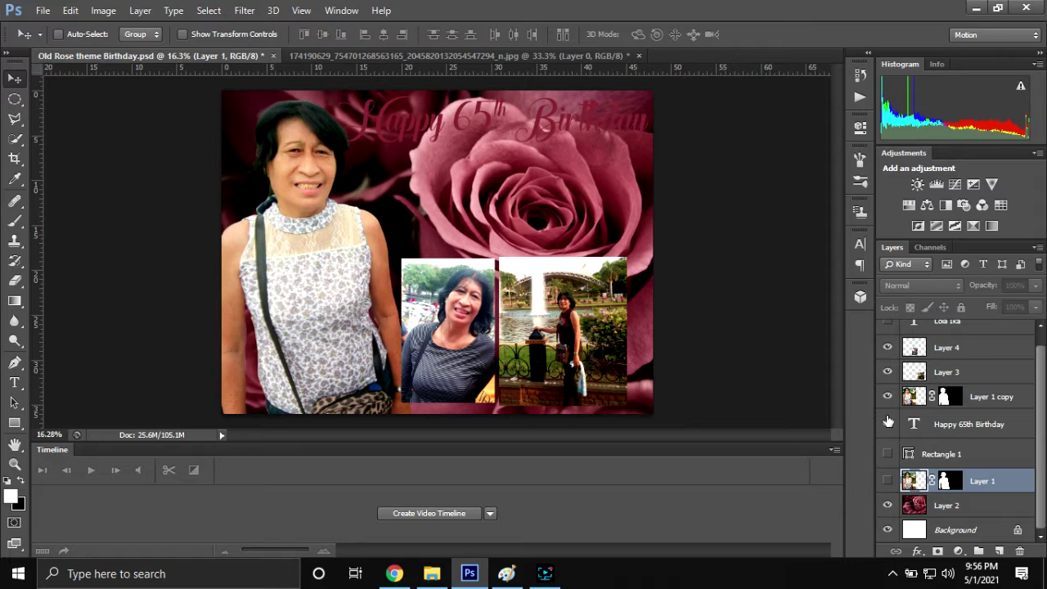
key("t")
left_click(465, 135)
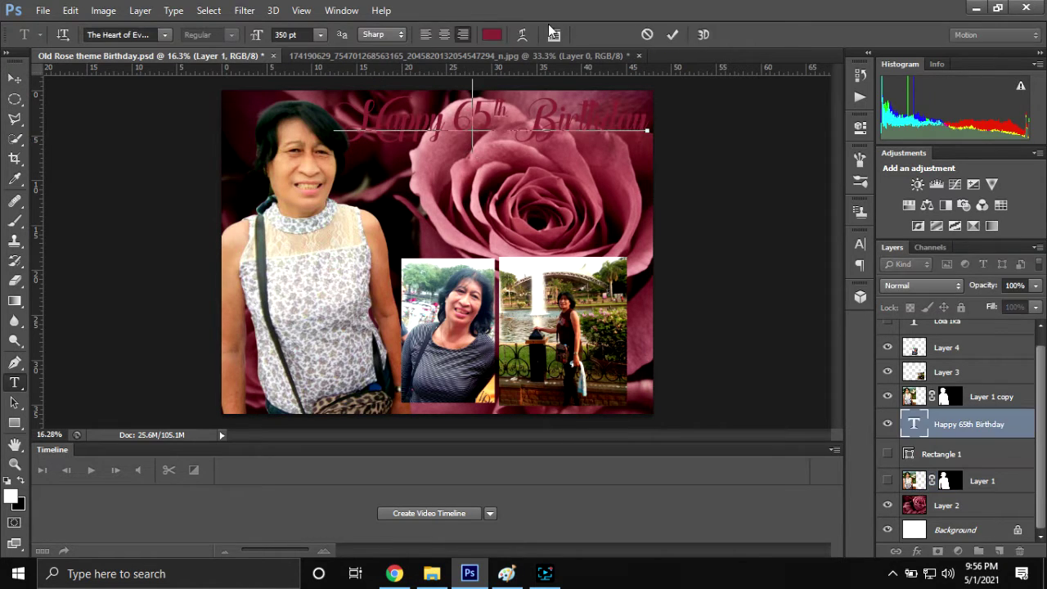
left_click(670, 36)
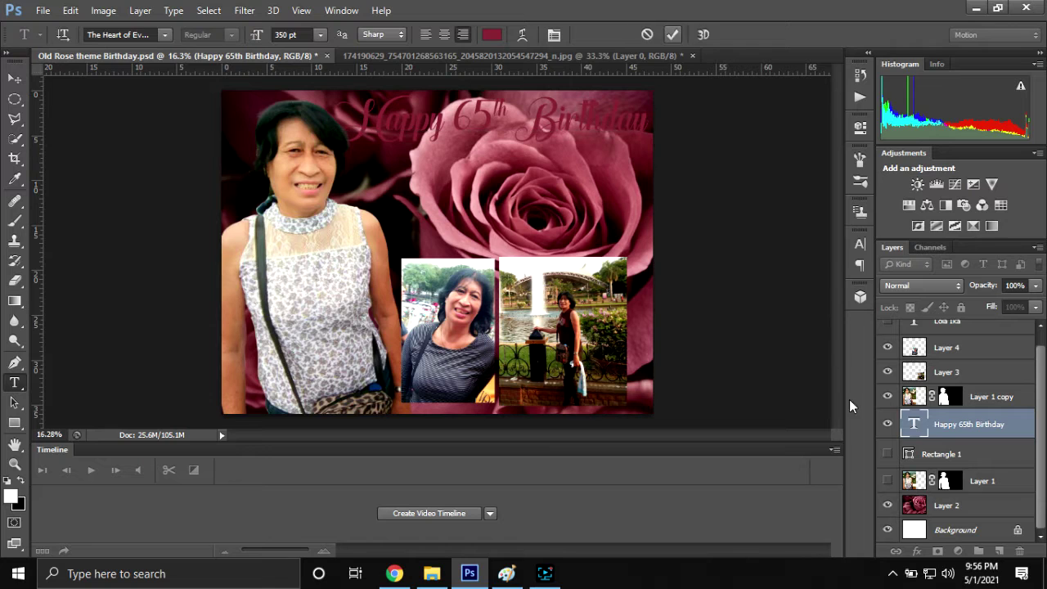
- Show the white Rectangle 1 banner behind the title and the white name text
left_click(930, 455)
left_click(888, 453)
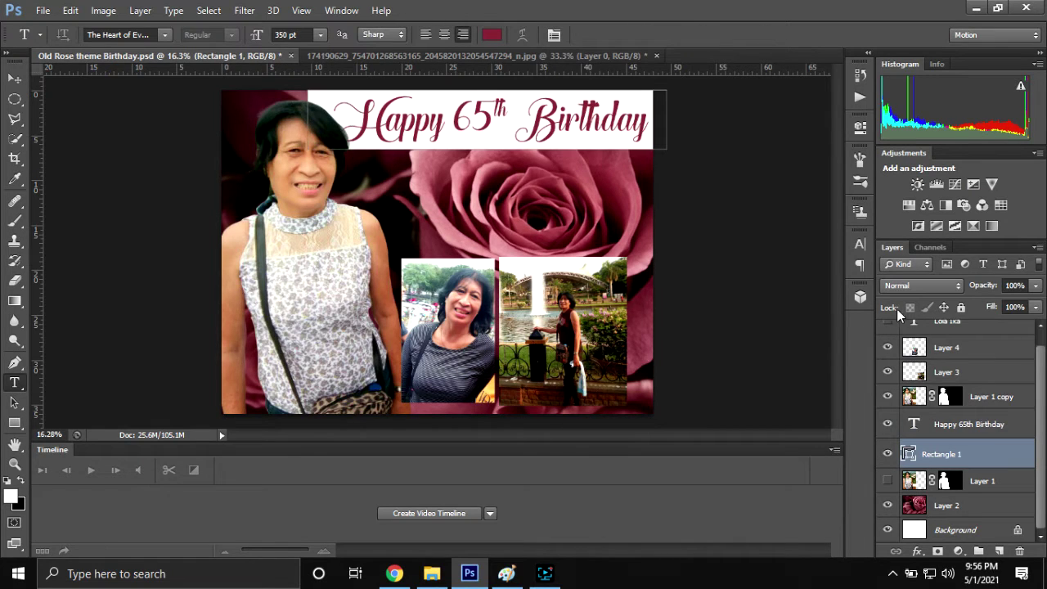
scroll(973, 389, "up", 1)
left_click(900, 339)
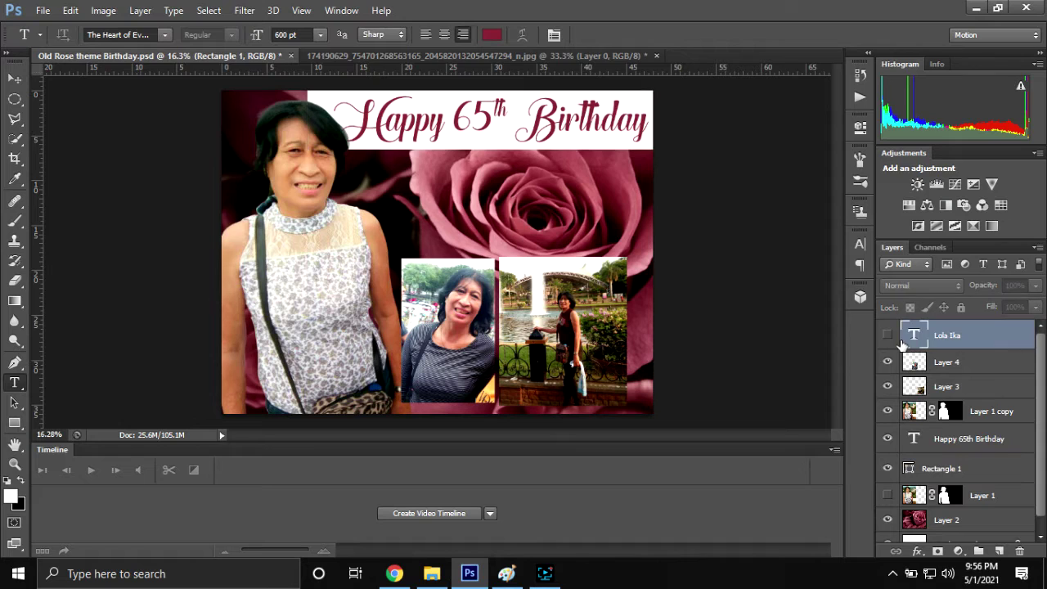
left_click(888, 335)
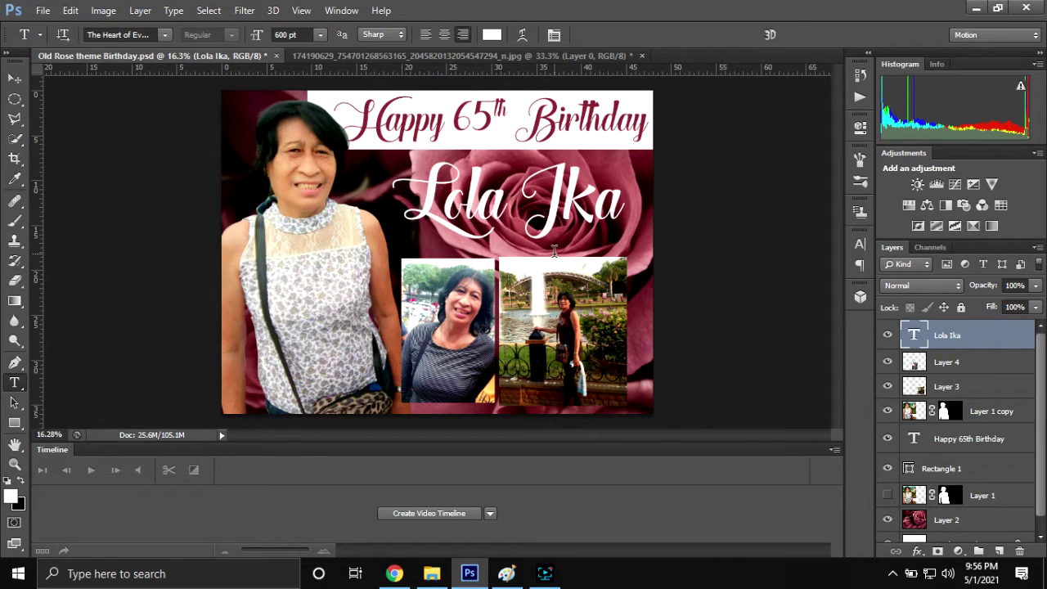
- Close the single-photo jpg document without saving
left_click(418, 57)
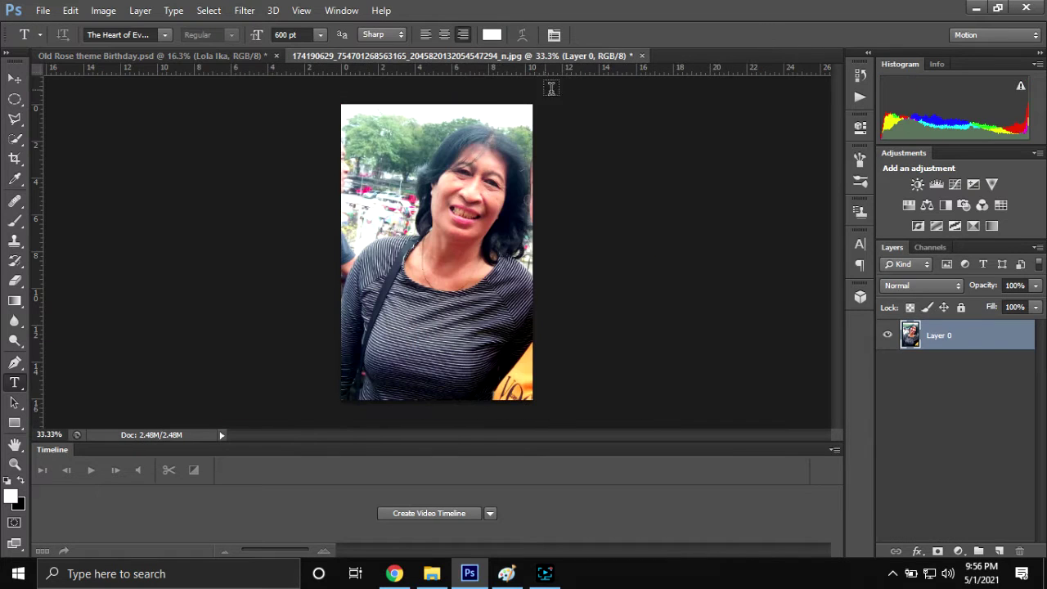
left_click(642, 55)
left_click(538, 231)
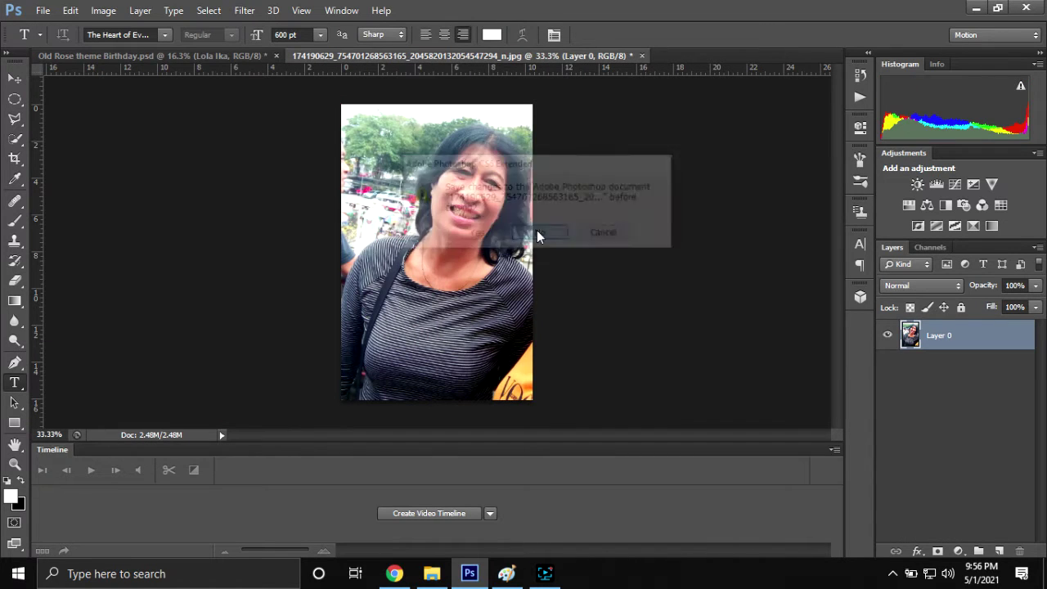
- Open 1-rose-spray-old-rose-3.jpg and unlock its background as Layer 0
key("ctrl+o")
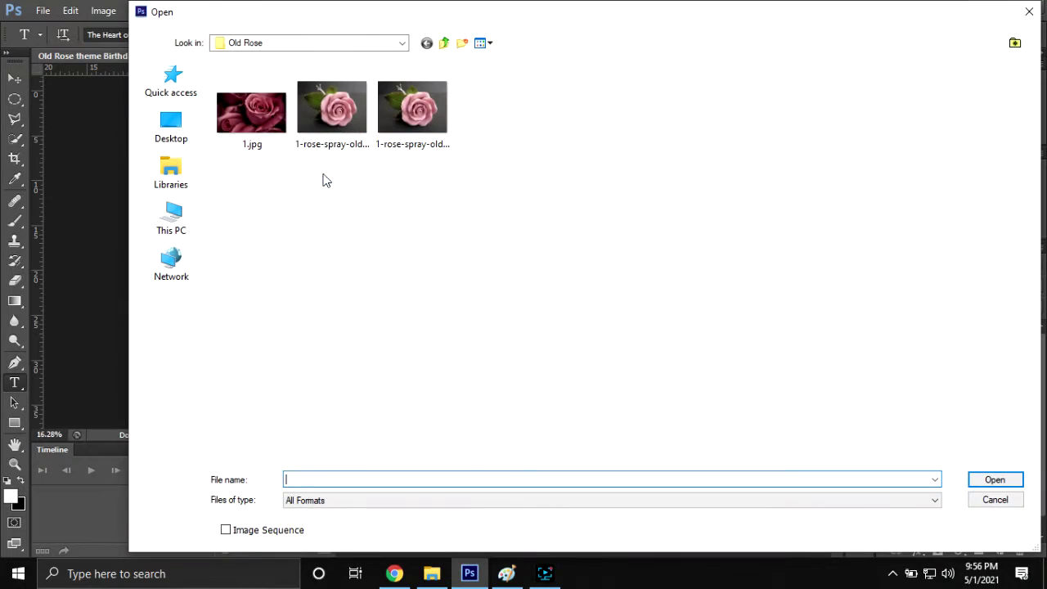
left_click(406, 147)
key("Return")
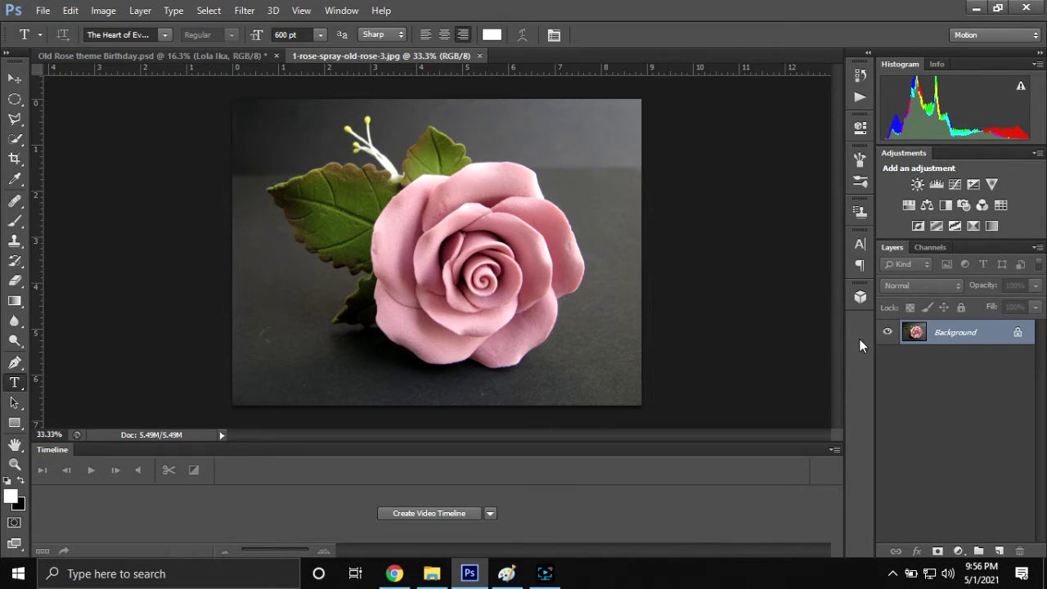
double_click(989, 333)
key("Return")
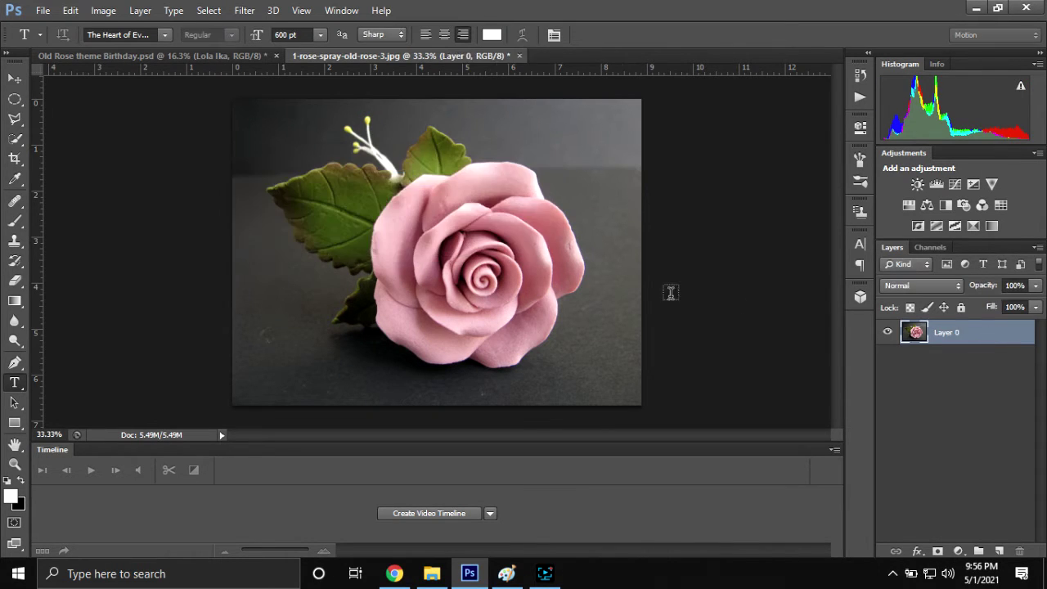
- Try erasing the dark background with the Magic Eraser, then undo it
key("e")
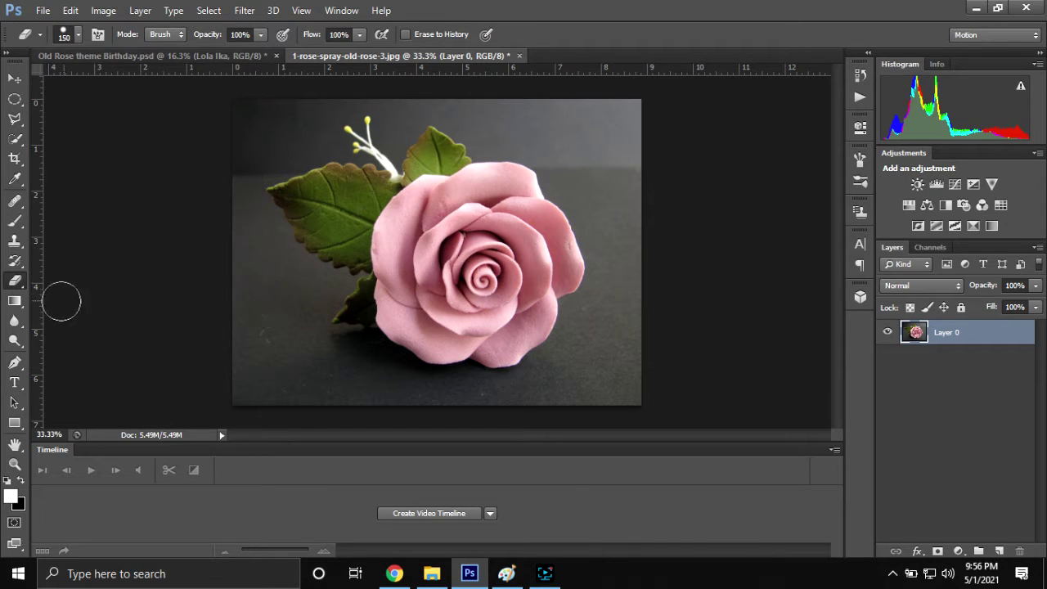
right_click(17, 282)
left_click(82, 307)
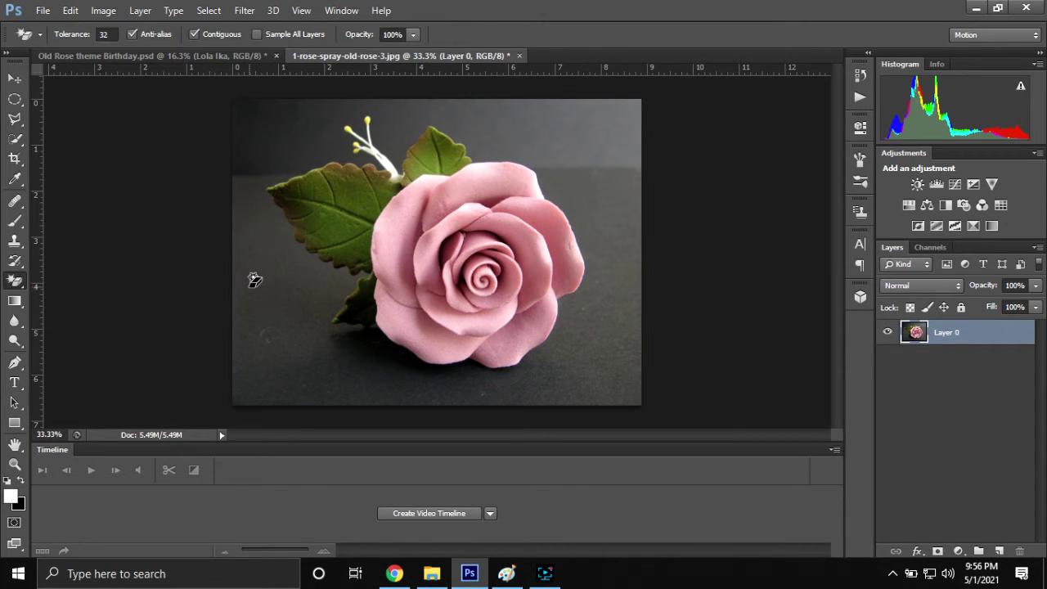
left_click(250, 286)
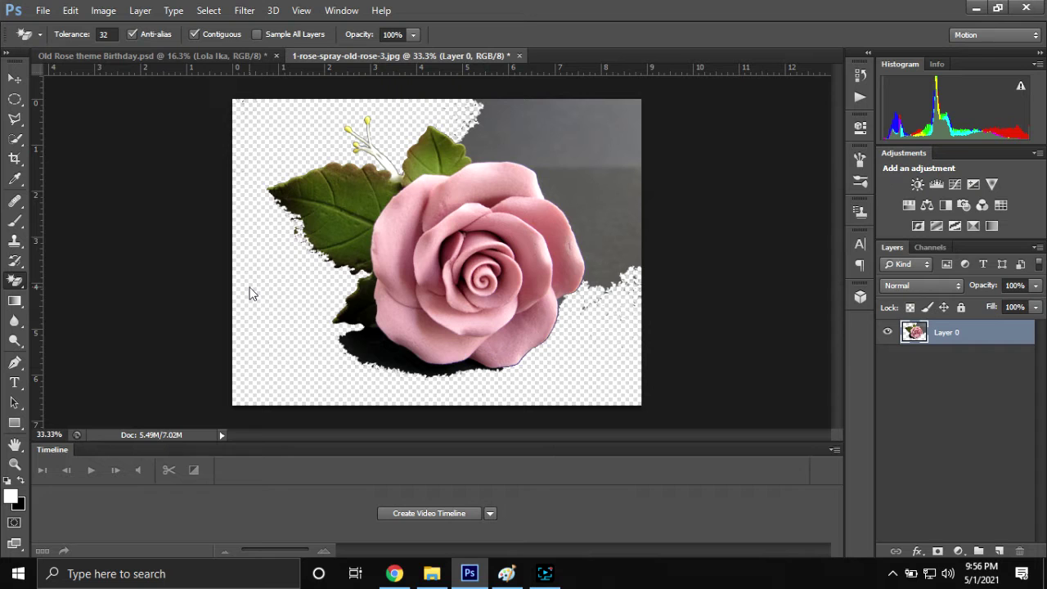
key("ctrl+z")
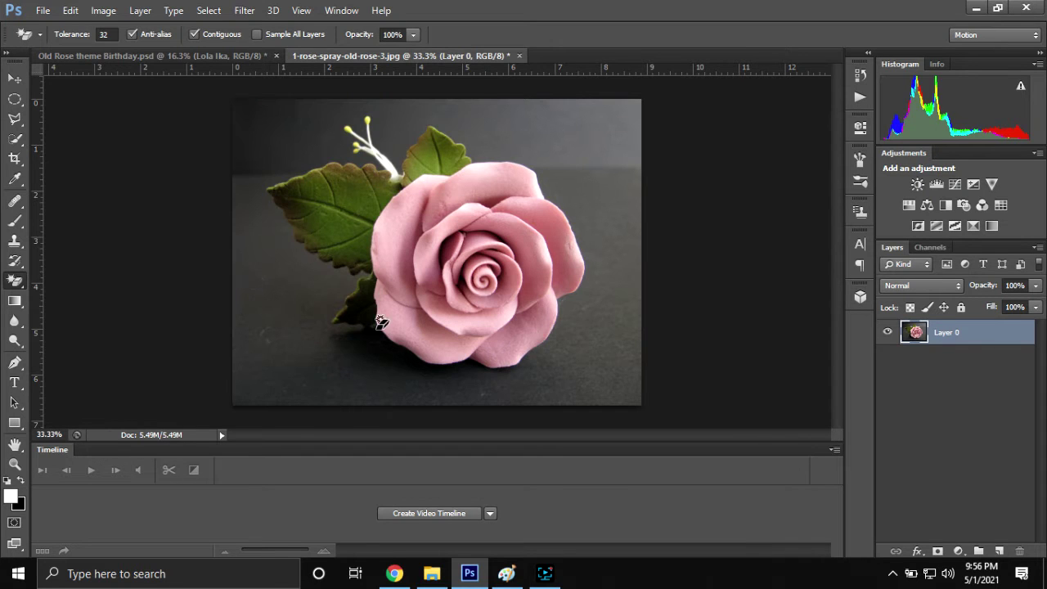
- Open Daco_4128191.png, Daco_1476995.png and the imgbin vintage rose from This PC > Downloads
key("ctrl+o")
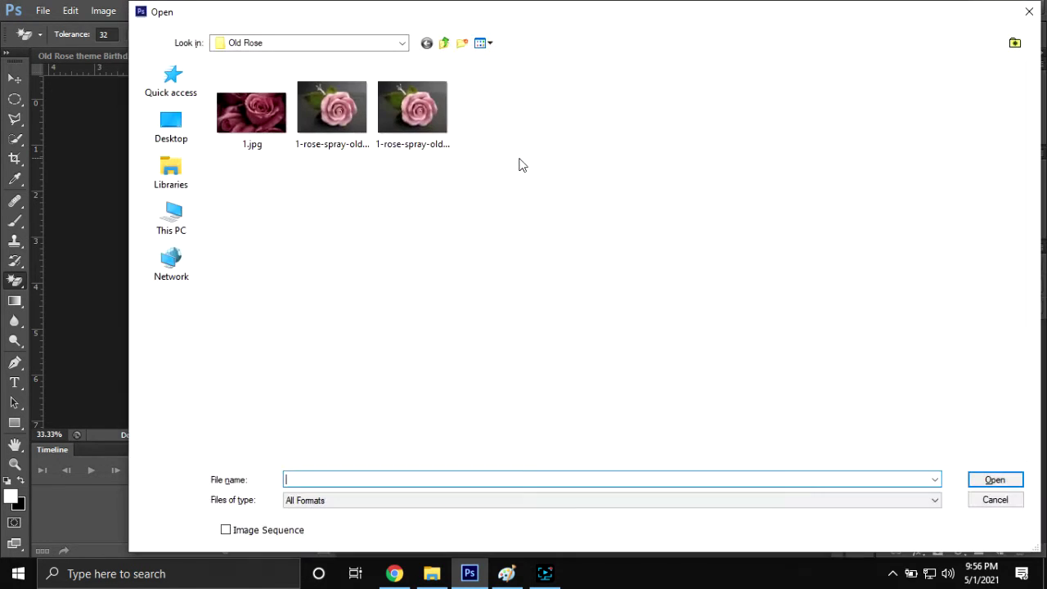
left_click(184, 229)
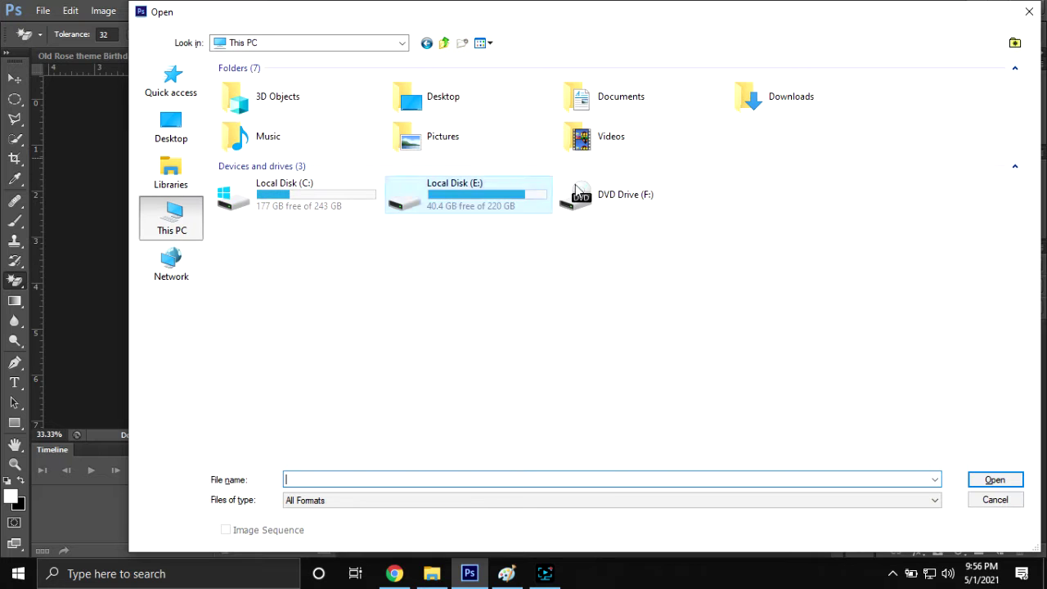
double_click(741, 105)
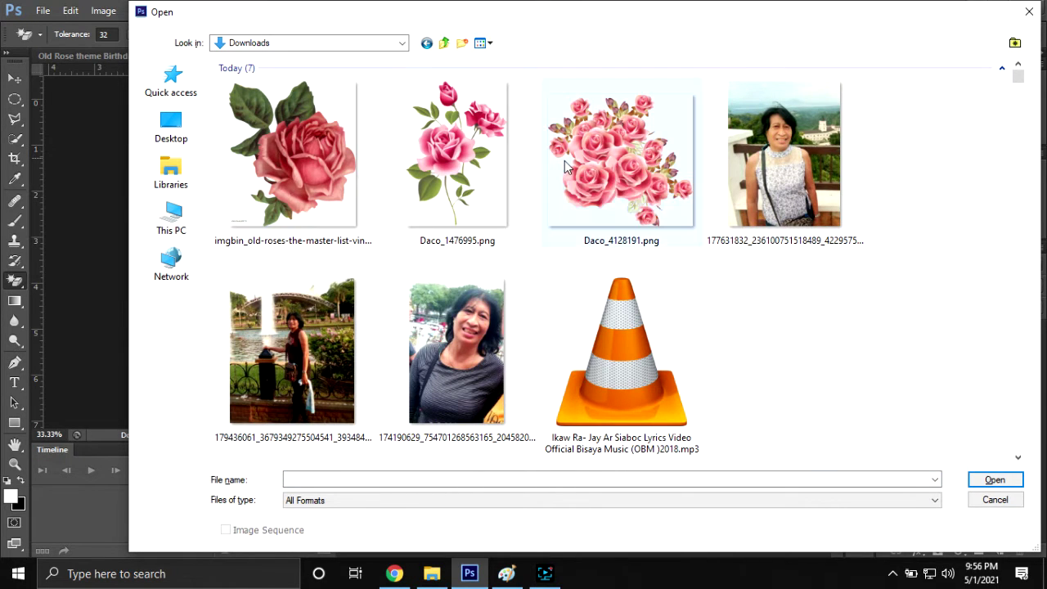
left_click(564, 161)
left_click(424, 160, "ctrl")
left_click(259, 161, "ctrl")
key("Return")
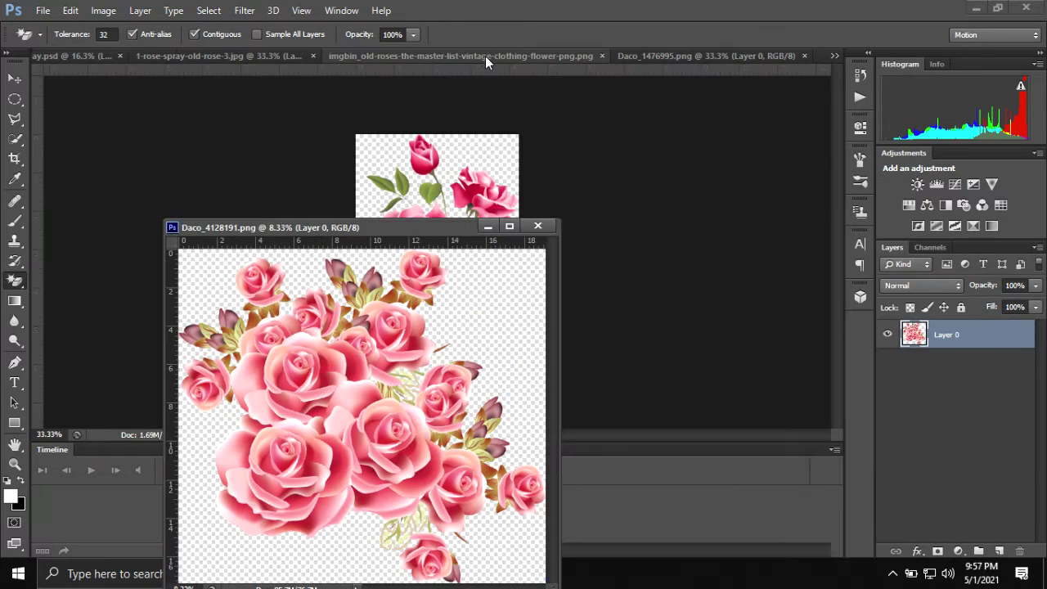
- Float the three rose documents in separate windows beside the birthday collage
left_click_drag(639, 58, 187, 227)
left_click_drag(458, 55, 196, 264)
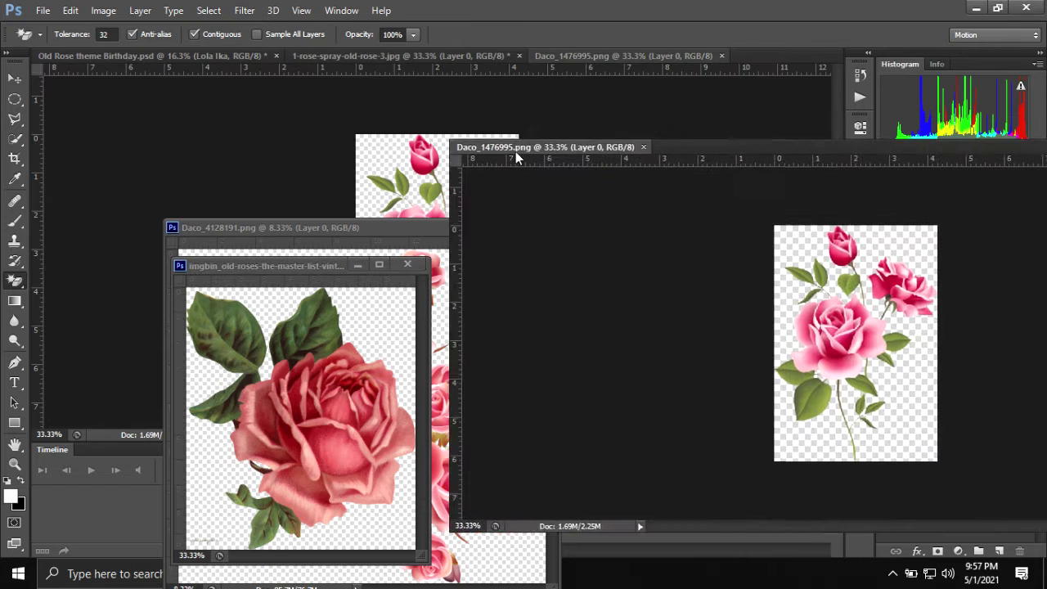
left_click_drag(601, 55, 479, 214)
left_click(177, 54)
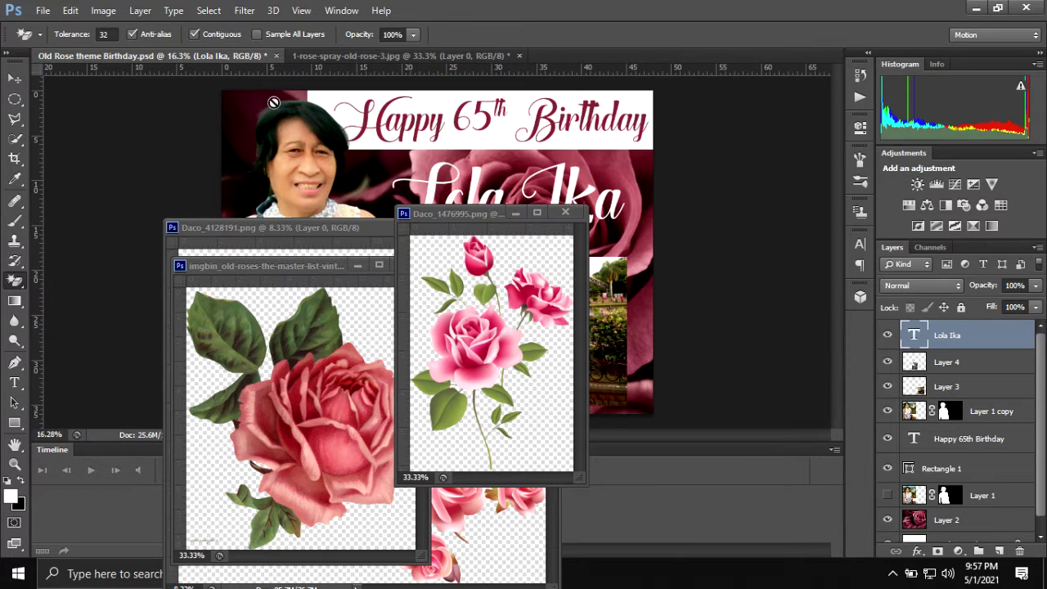
mouse_move(465, 217)
left_mouse_down()
mouse_move(654, 304)
mouse_move(712, 296)
left_mouse_up()
- Copy the pink rose stem and rose bouquet into the collage, closing both Daco documents
key("v")
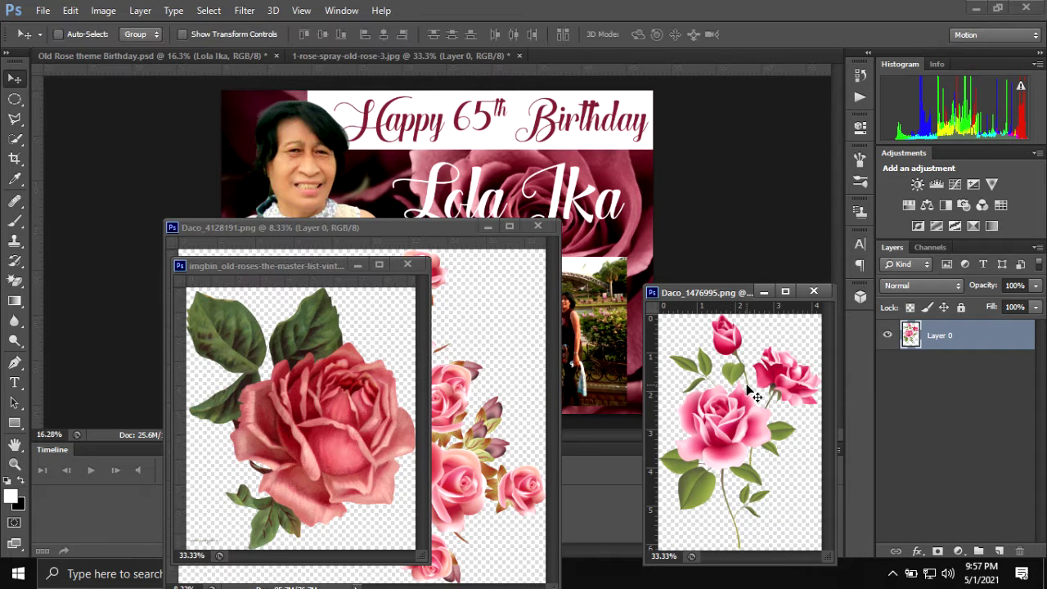
left_click_drag(748, 391, 566, 179)
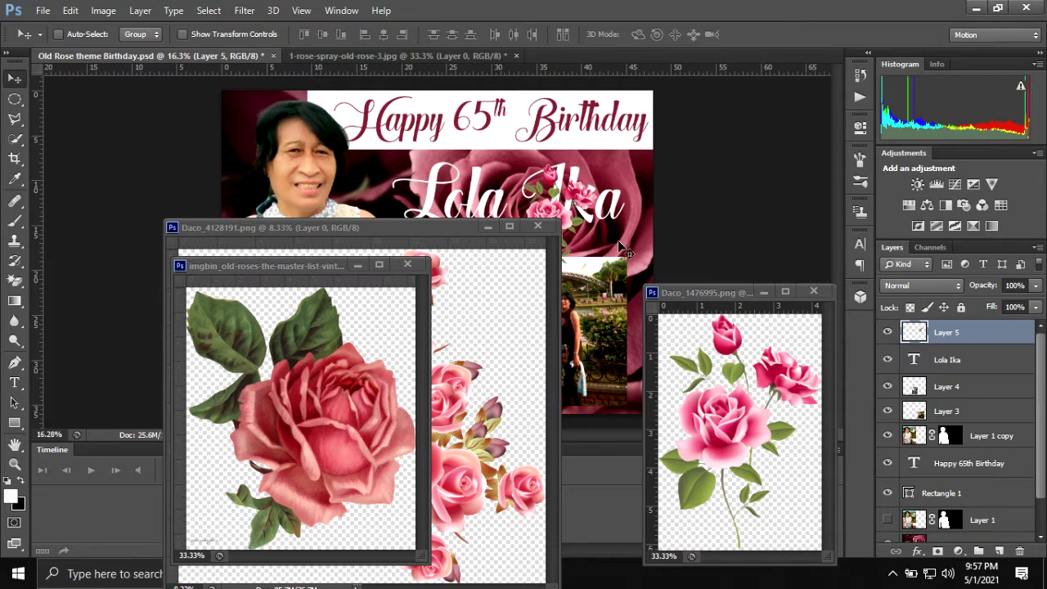
left_click(813, 292)
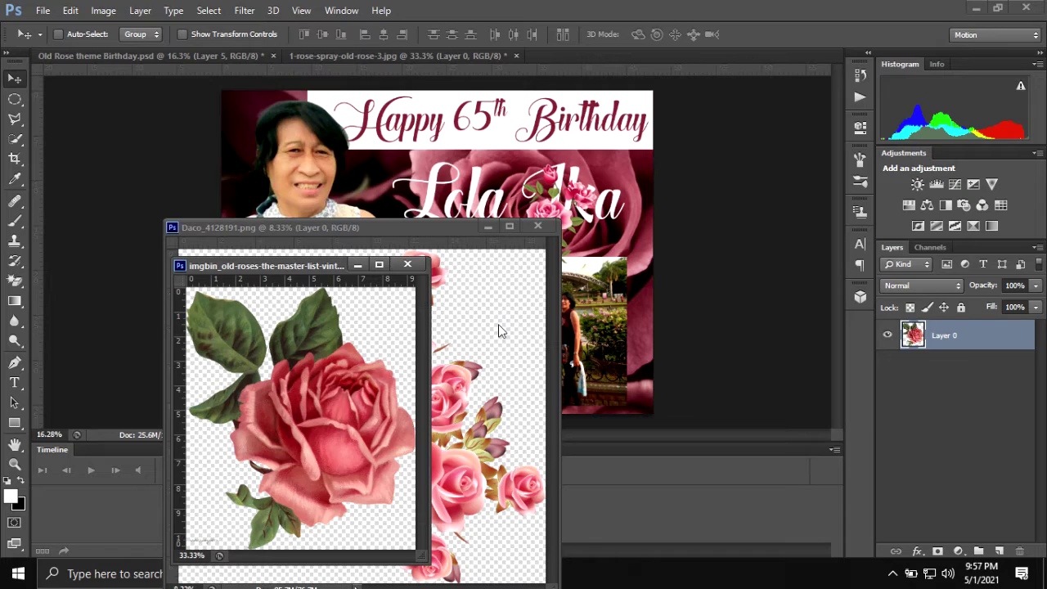
left_click(447, 241)
left_click_drag(424, 226, 893, 256)
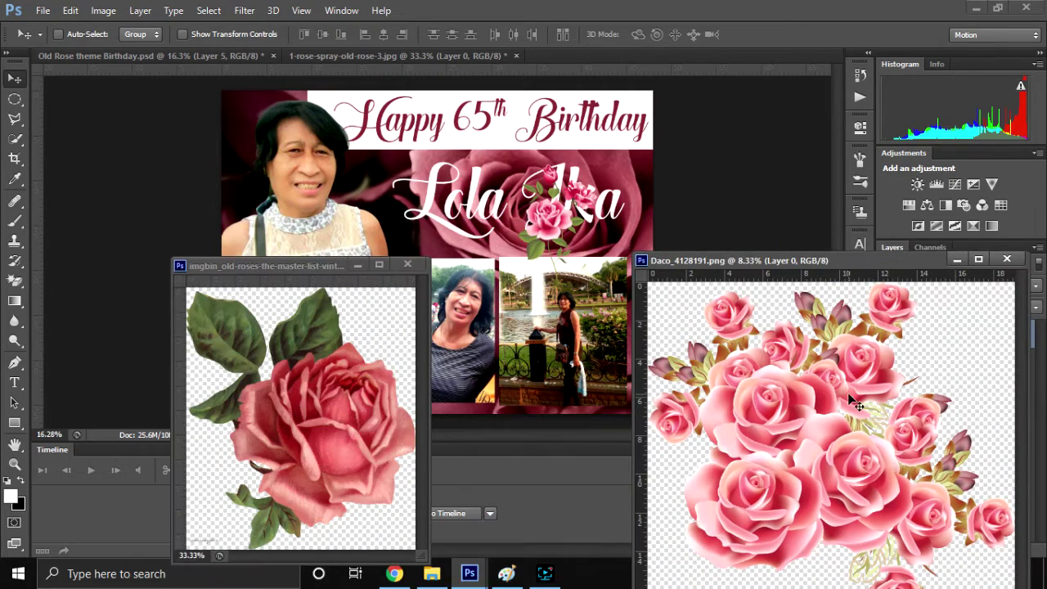
left_click_drag(843, 417, 495, 229)
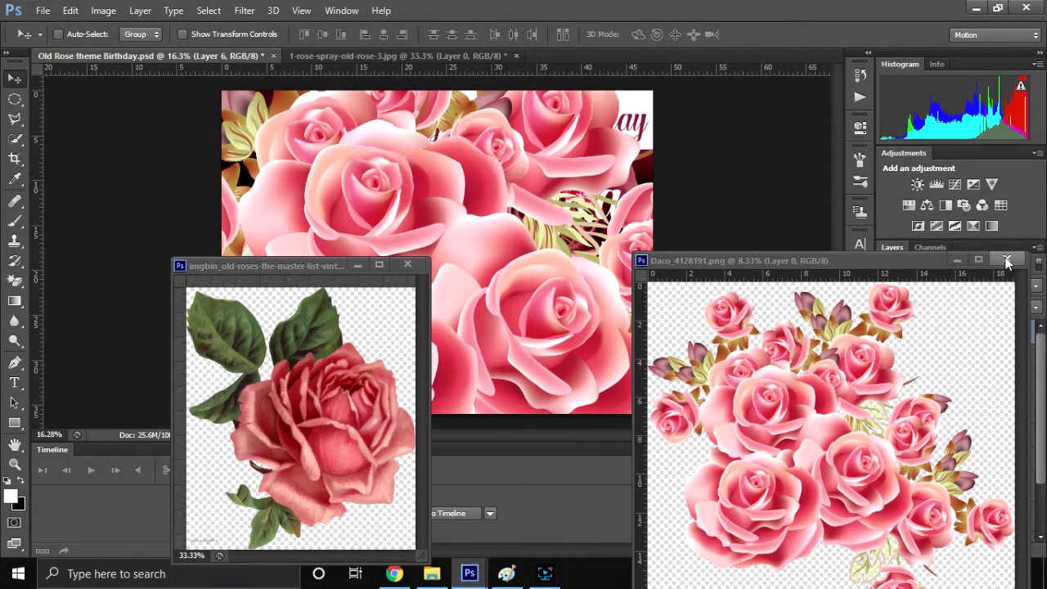
left_click(1007, 258)
- Copy the vintage imgbin rose into the collage as Layer 7 and close its source
left_click_drag(259, 268, 612, 201)
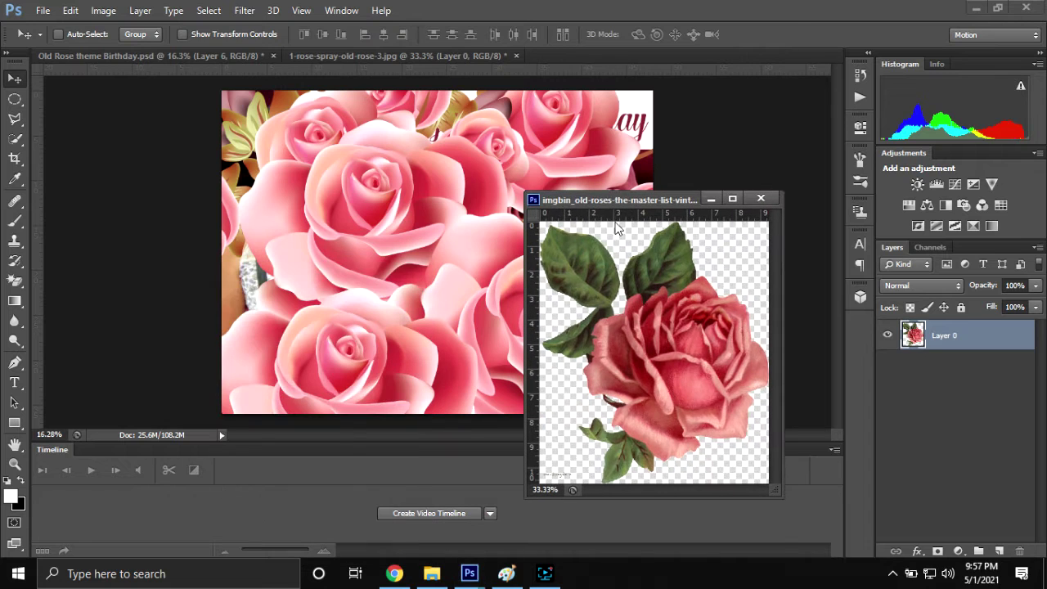
left_click_drag(649, 363, 389, 278)
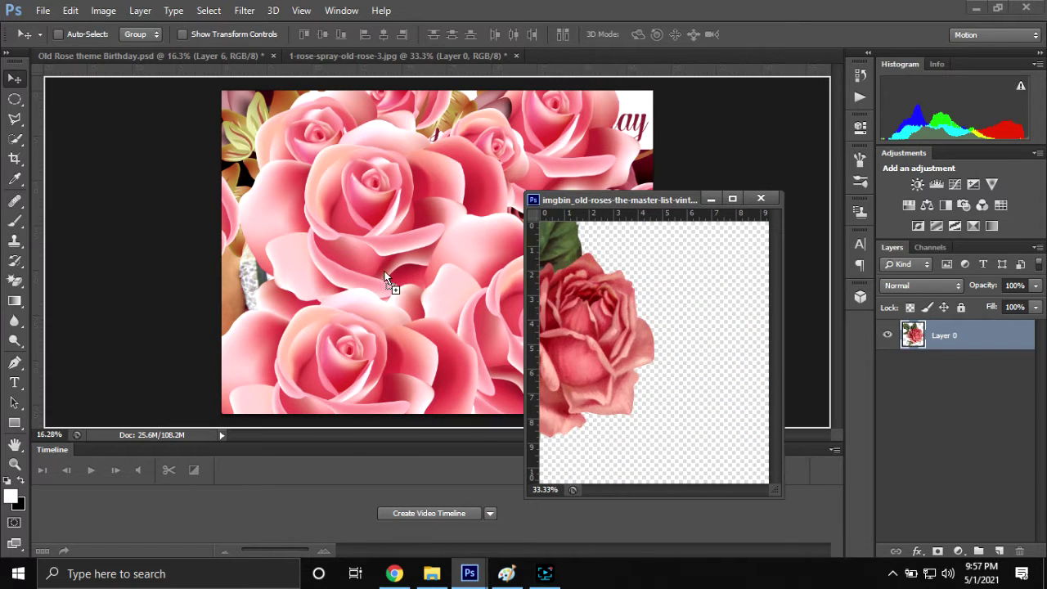
left_click(760, 198)
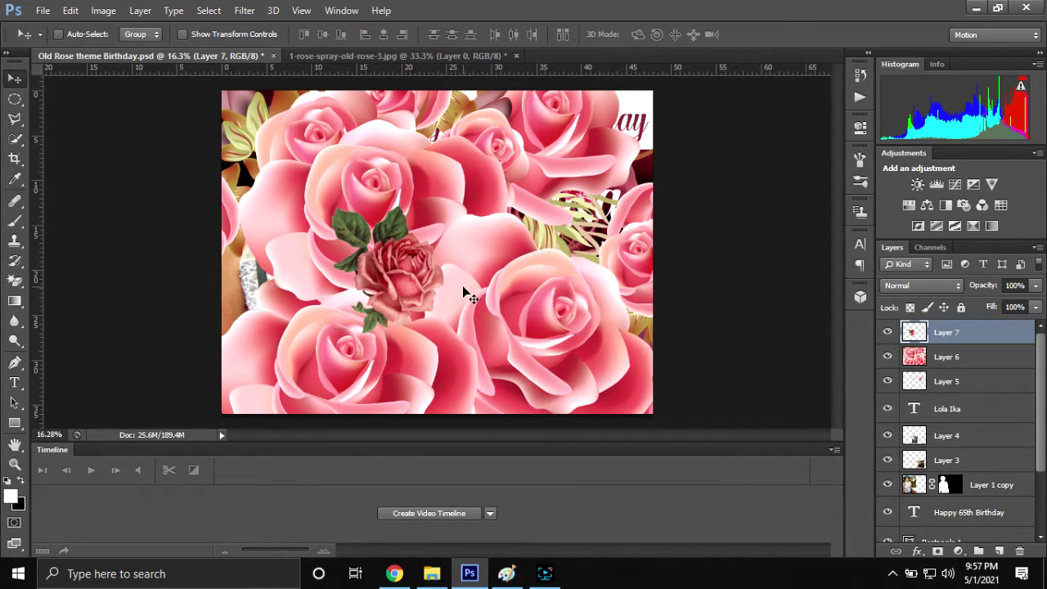
left_click(970, 360)
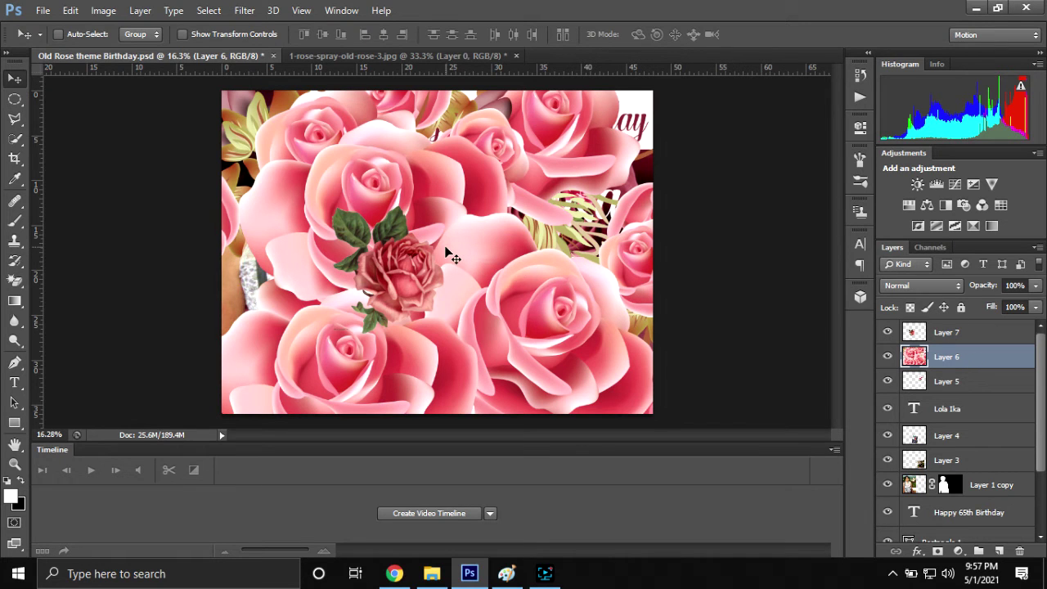
- Scale Layer 6 roses to 36.40% in the top-left, then place it below Layer 1 copy and the title
key("ctrl+t")
left_click_drag(260, 264, 278, 425)
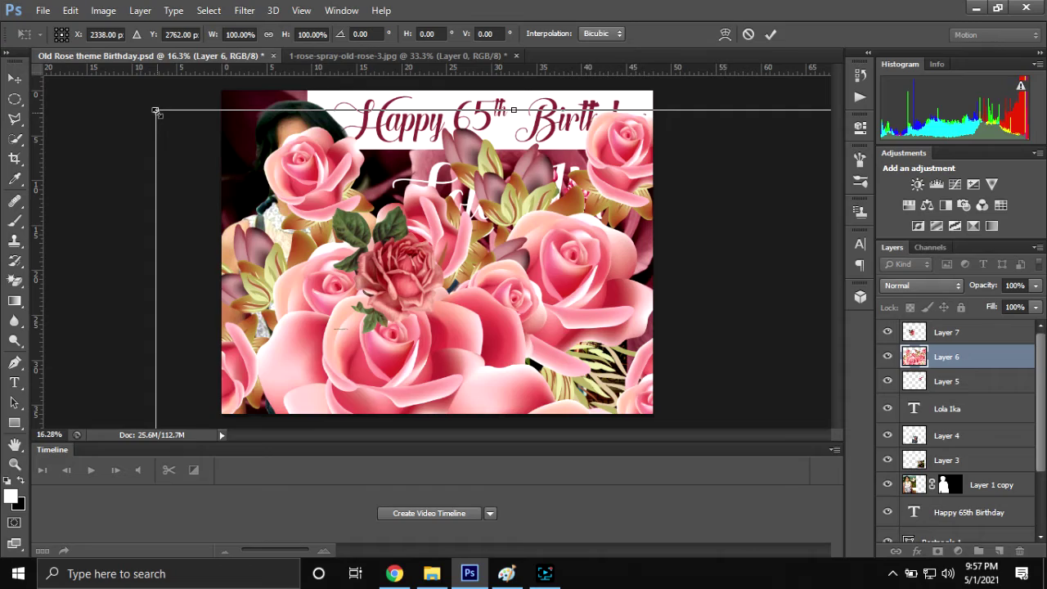
left_click_drag(155, 110, 350, 286)
mouse_move(413, 338)
left_mouse_down()
mouse_move(456, 149)
mouse_move(324, 241)
left_mouse_up()
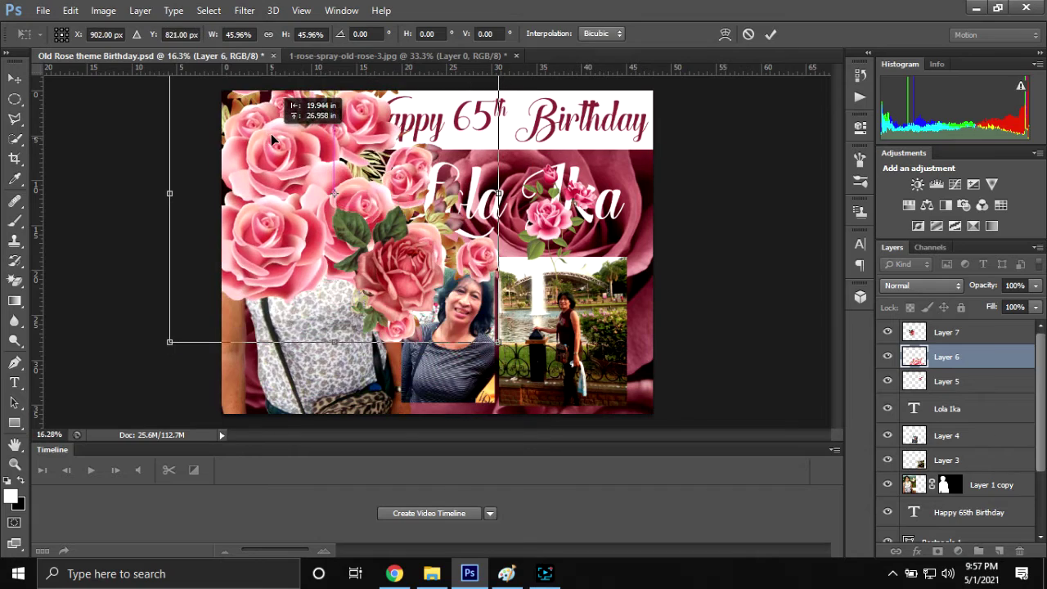
left_click_drag(325, 242, 269, 166)
left_click_drag(491, 374, 426, 312)
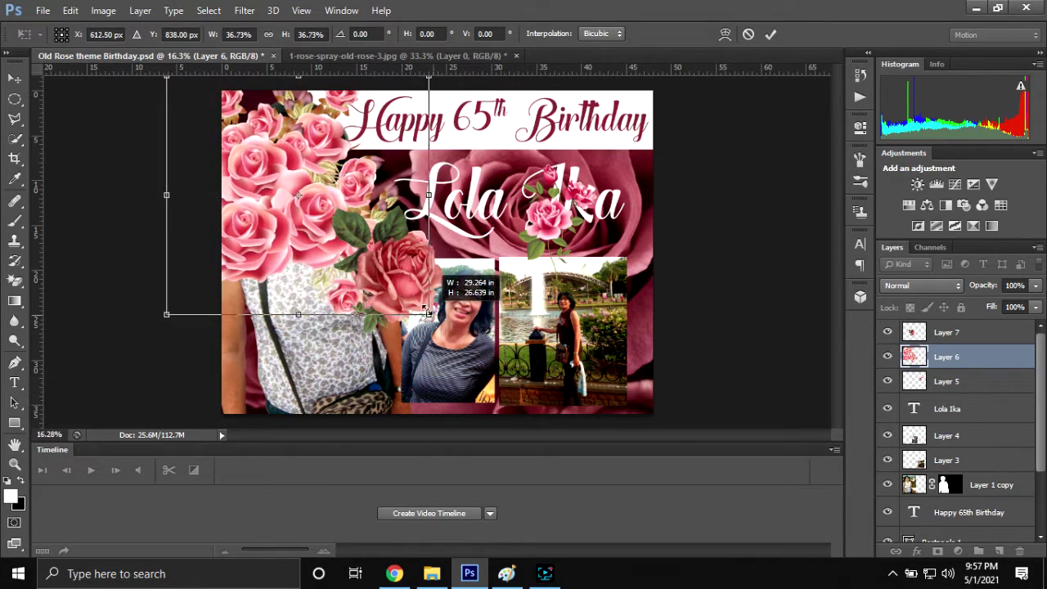
left_click_drag(295, 210, 314, 192)
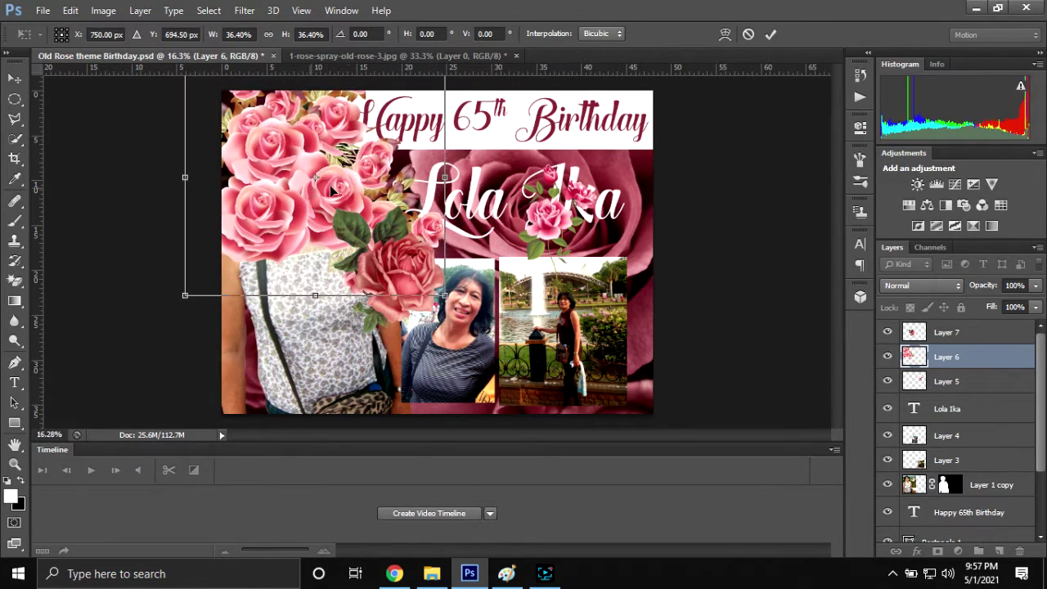
left_click(770, 34)
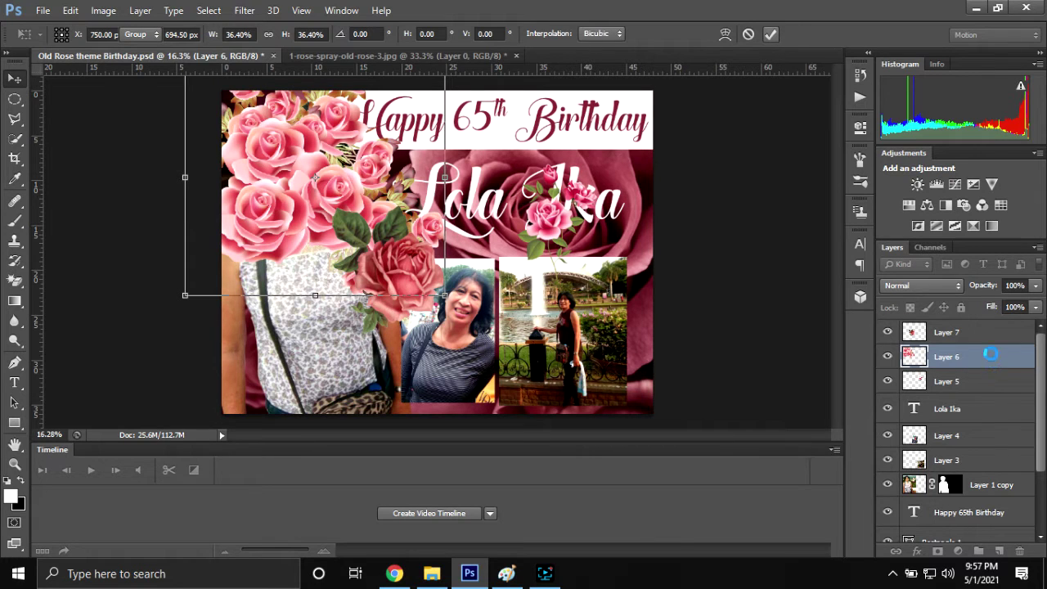
left_click_drag(989, 356, 959, 496)
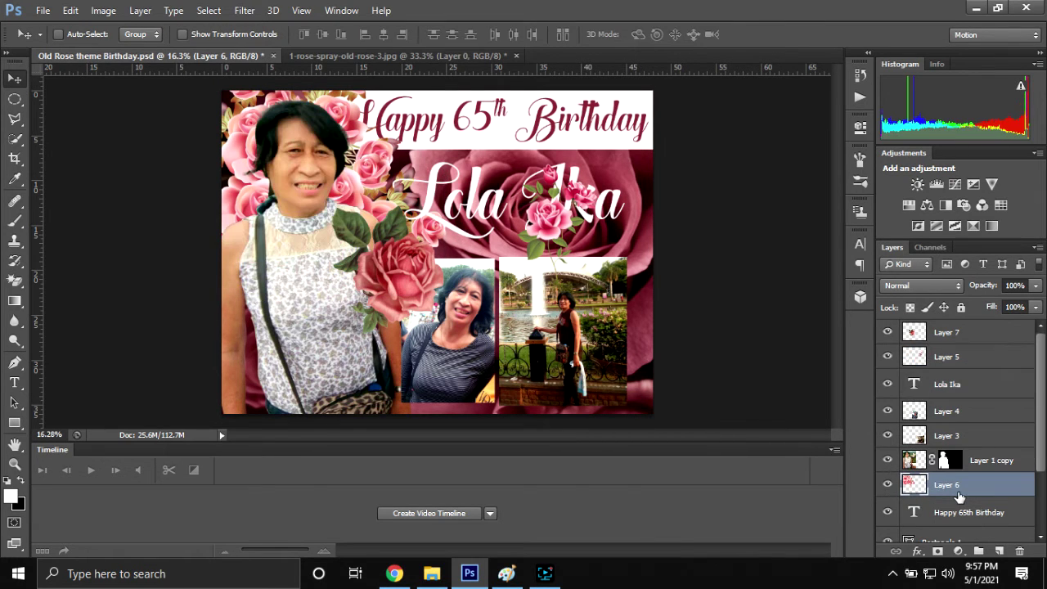
left_click_drag(963, 497, 963, 523)
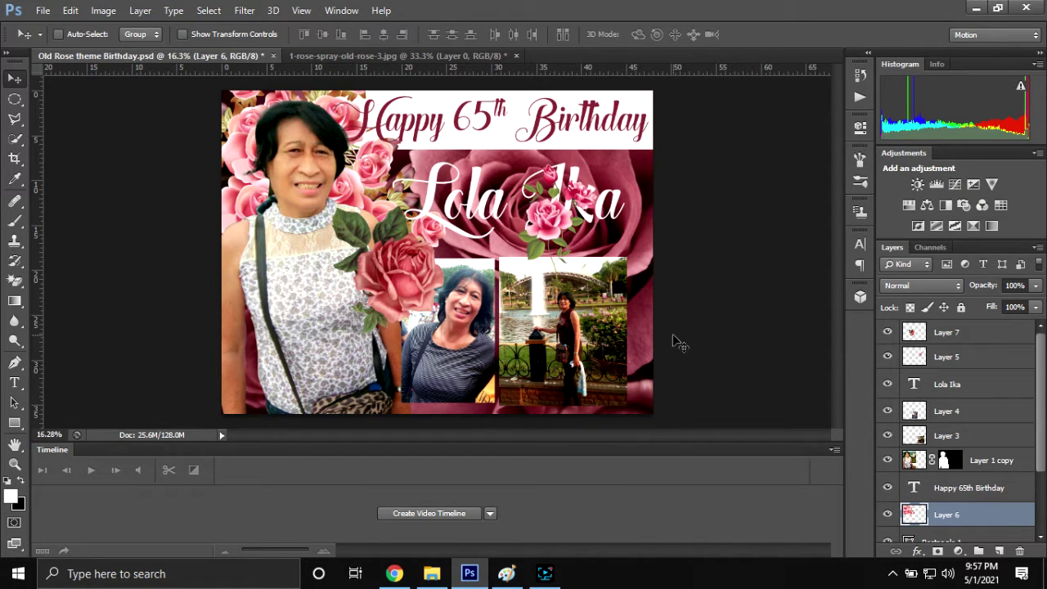
- Place Layer 5's pink rose cluster beside Ika, nudge Lola Ika left, and layer the roses beneath it
left_click(972, 357)
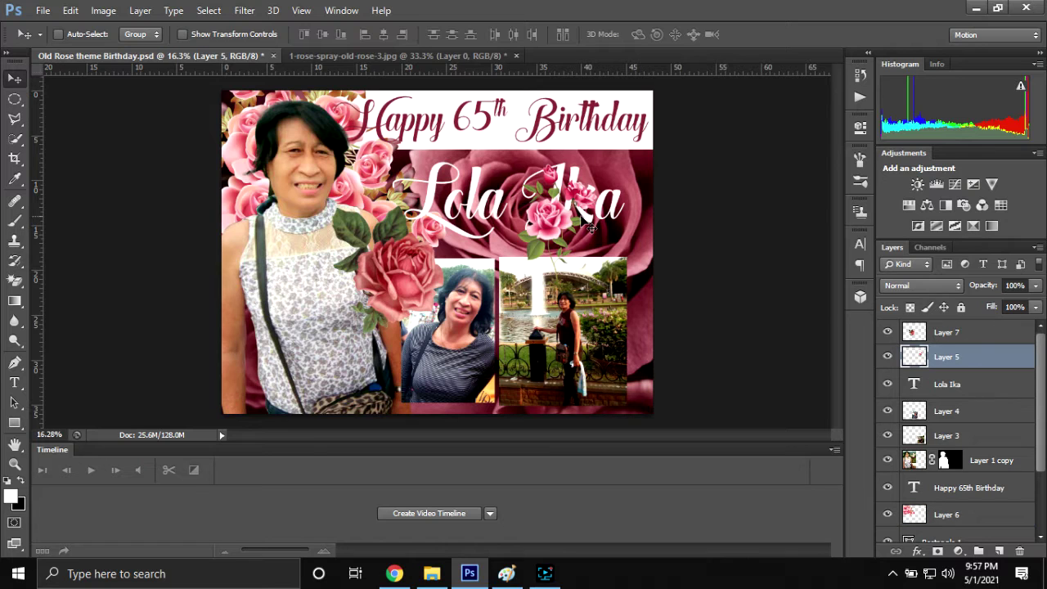
left_click_drag(556, 222, 627, 152)
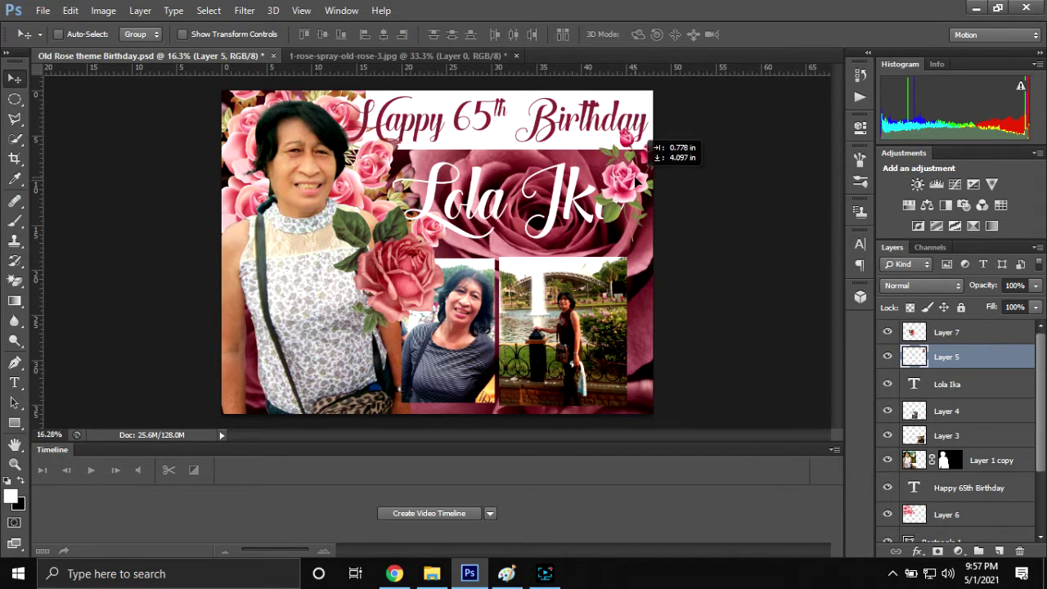
left_click_drag(628, 172, 644, 209)
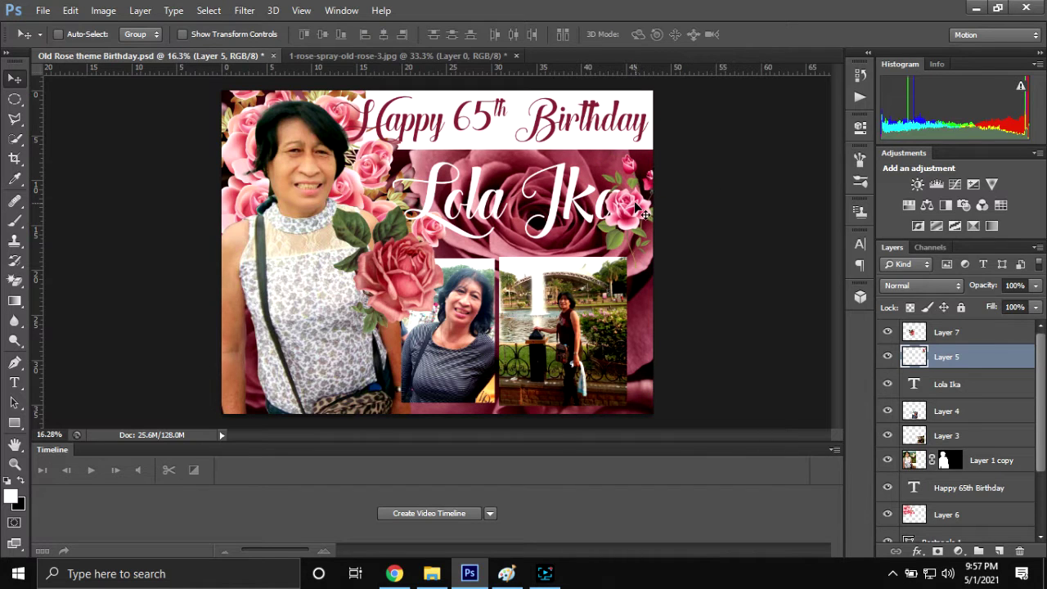
left_click(947, 383)
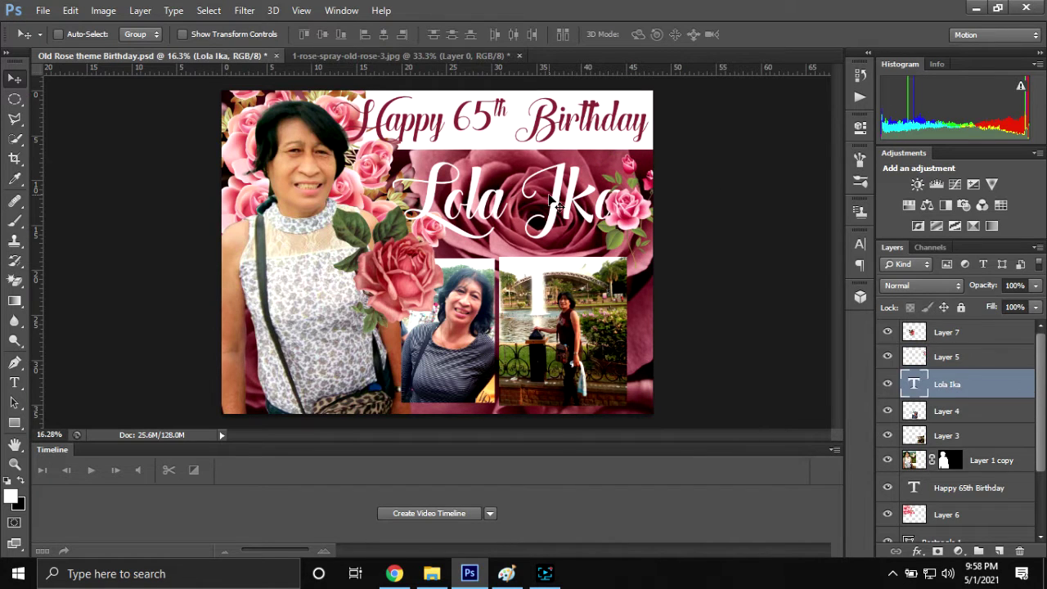
left_click_drag(569, 204, 543, 204)
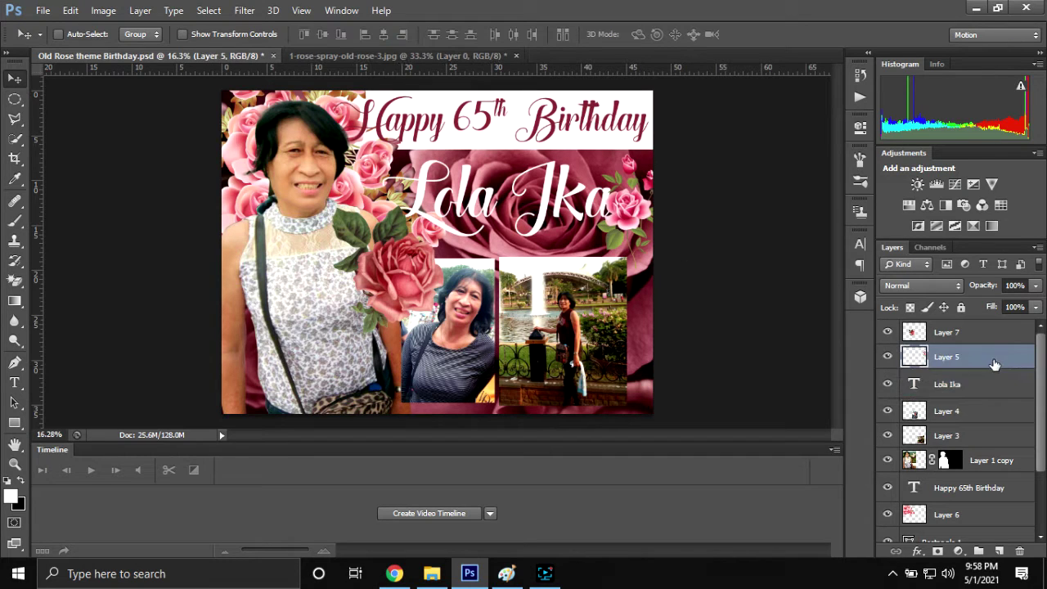
left_click_drag(991, 361, 990, 407)
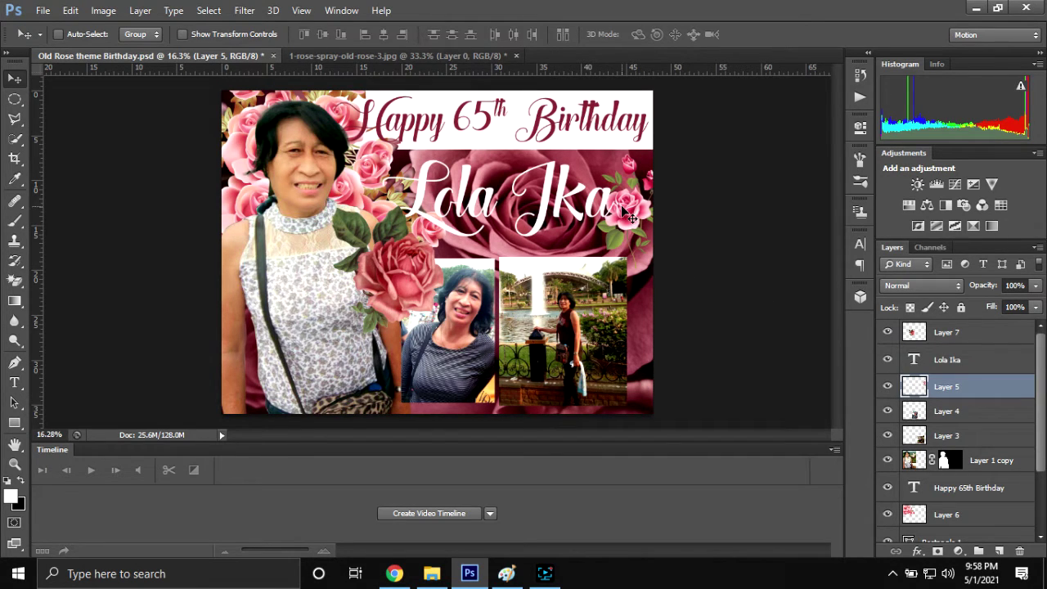
left_click_drag(631, 218, 616, 216)
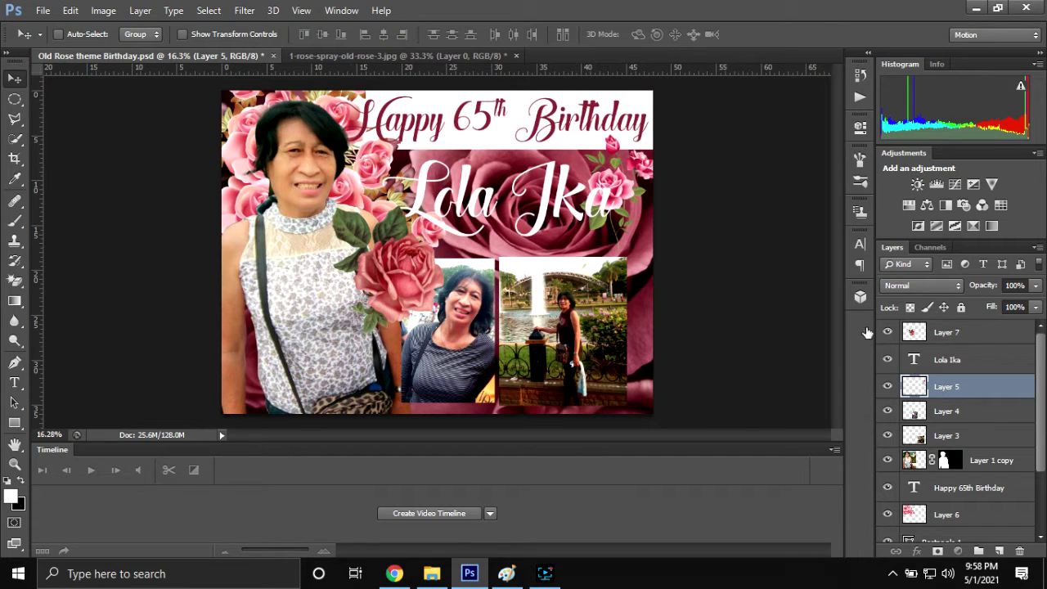
- Move Layer 7's vintage rose to the bottom-left, scaled to 57.20% and rotated −12.19°
left_click(967, 332)
mouse_move(368, 292)
left_mouse_down()
mouse_move(254, 401)
mouse_move(265, 365)
left_mouse_up()
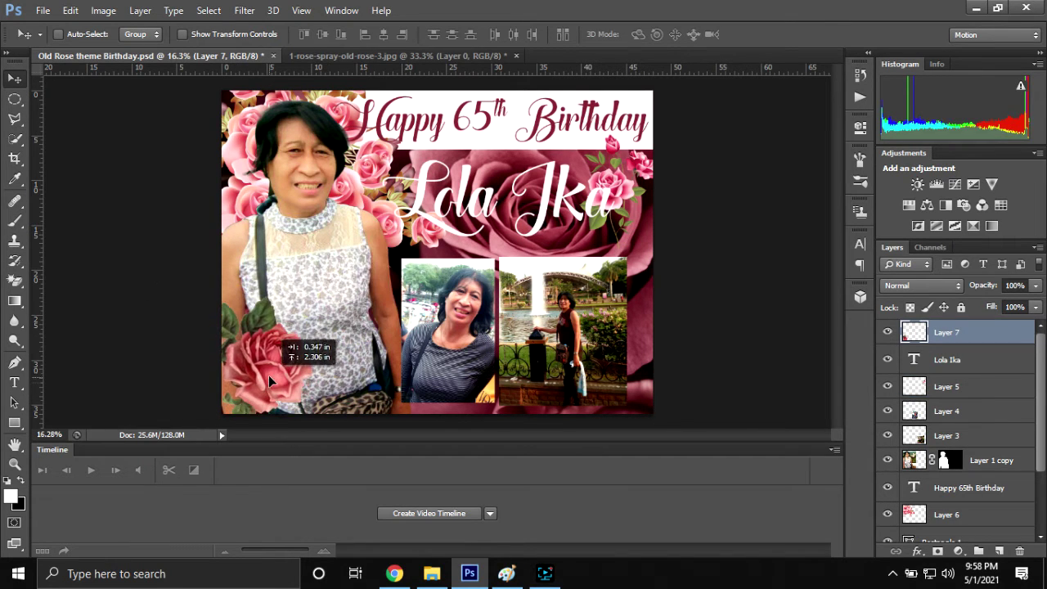
key("ctrl+t")
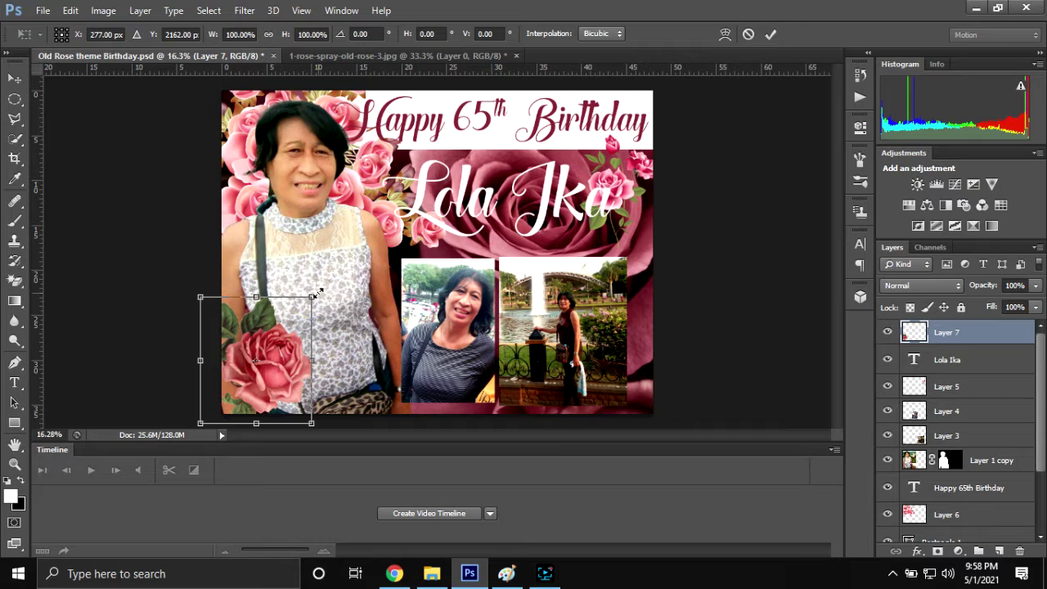
left_click_drag(318, 293, 263, 373)
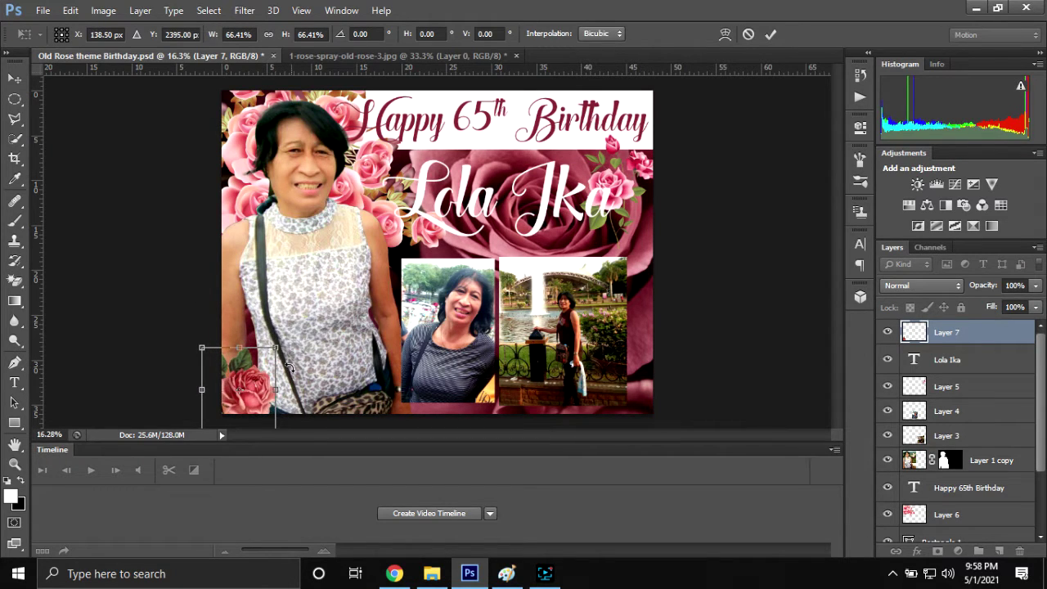
mouse_move(293, 338)
left_mouse_down()
mouse_move(265, 372)
mouse_move(262, 357)
mouse_move(252, 369)
left_mouse_up()
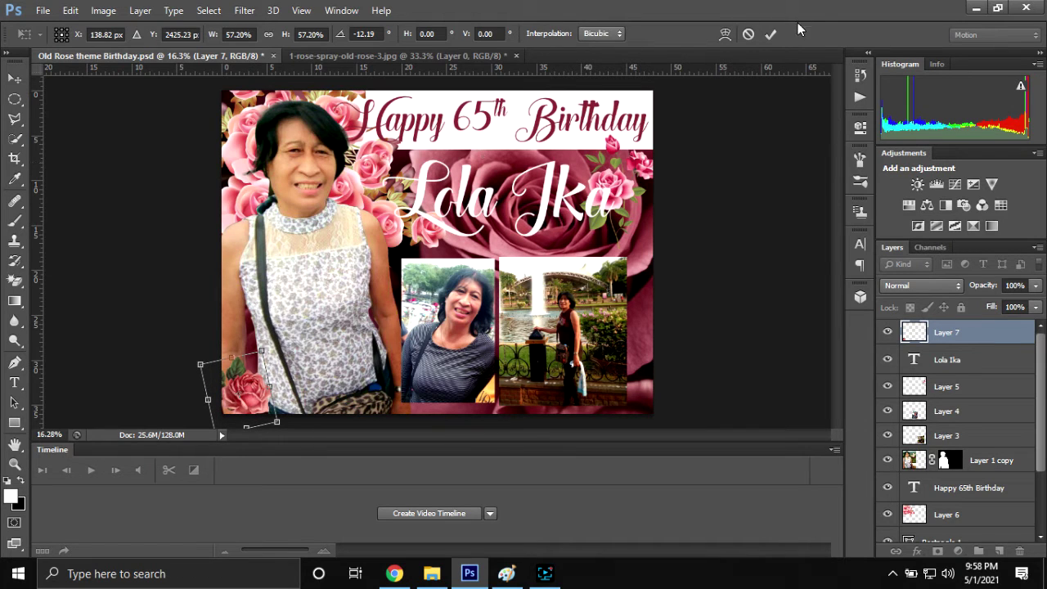
left_click(769, 35)
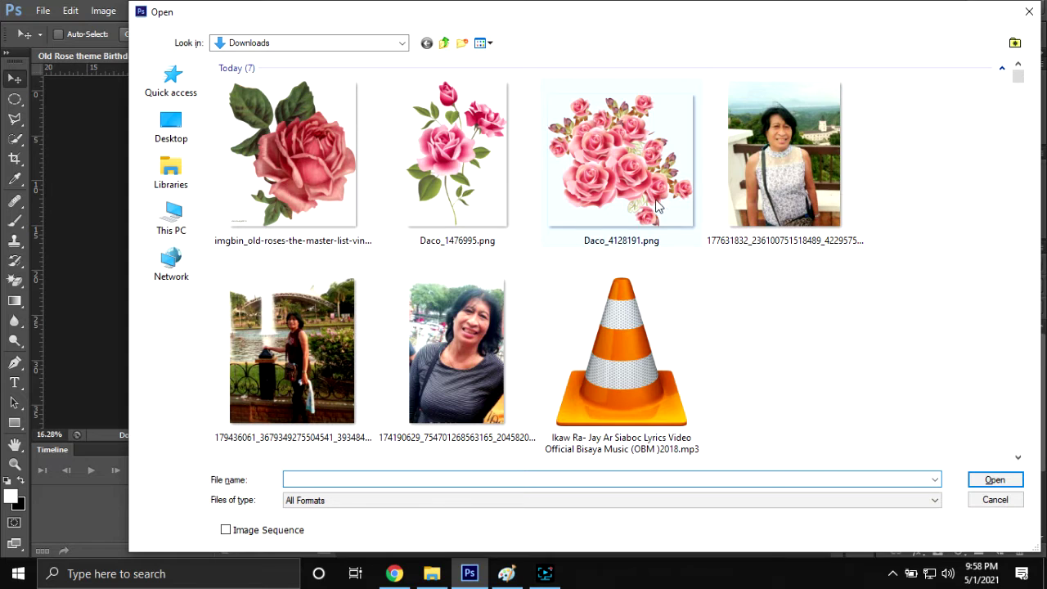
- Select Daco_4128191.png, Daco_1476995.png and the vintage rose file in the Open dialog
left_click(631, 166)
left_click(462, 157, "ctrl")
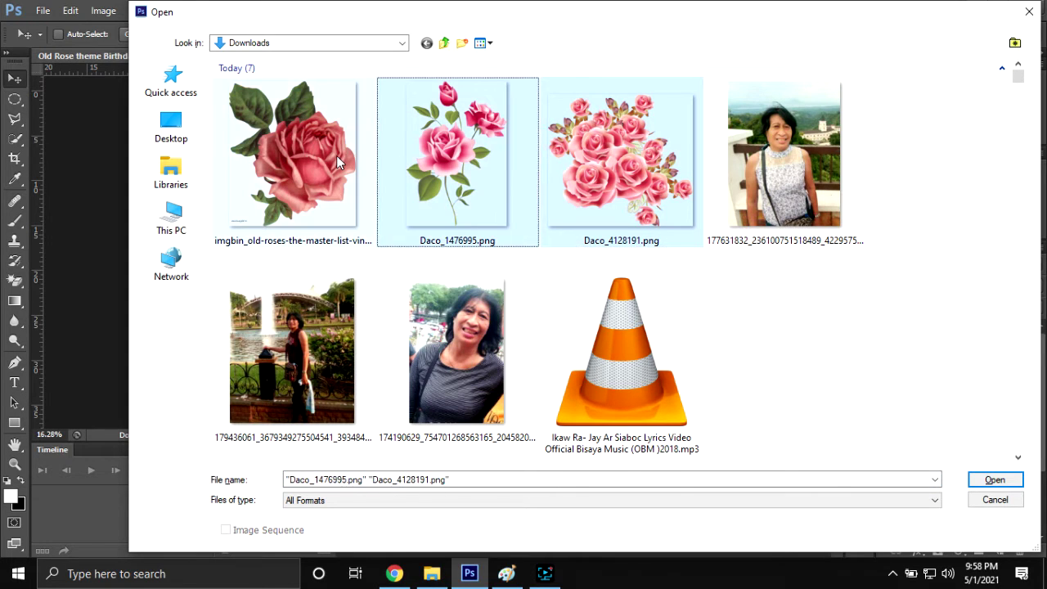
left_click(333, 157, "ctrl")
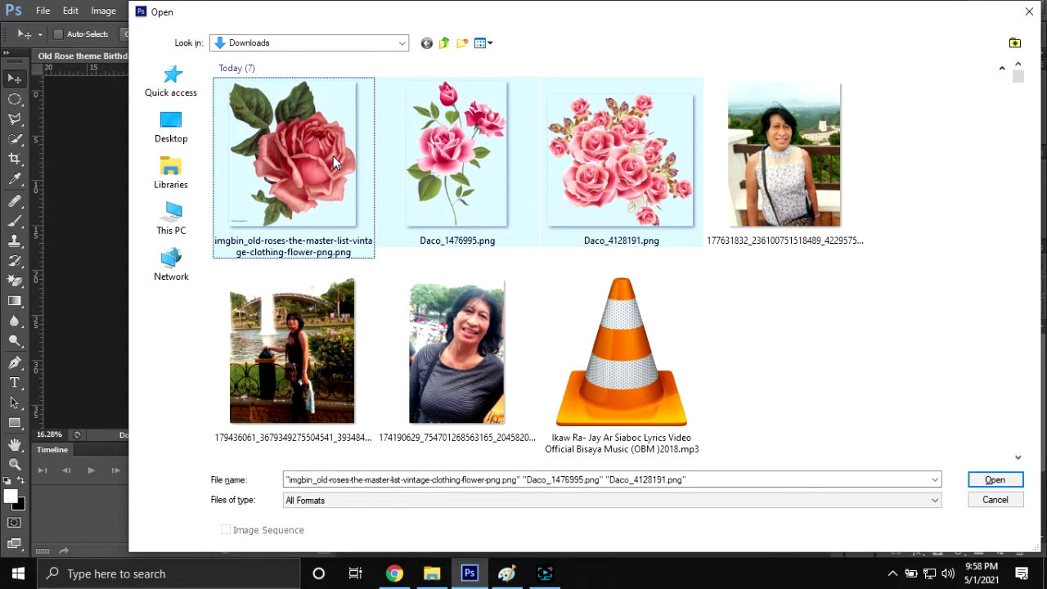
- Browse from This PC to E: > Tarpaulin Design > a materials > Old Rose
left_click(173, 221)
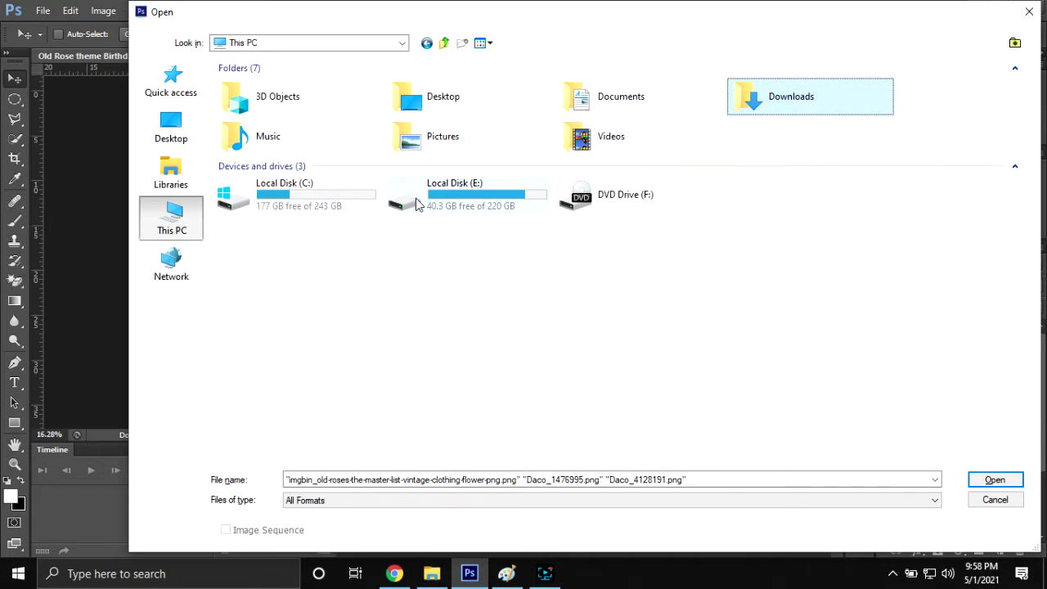
double_click(415, 199)
double_click(367, 198)
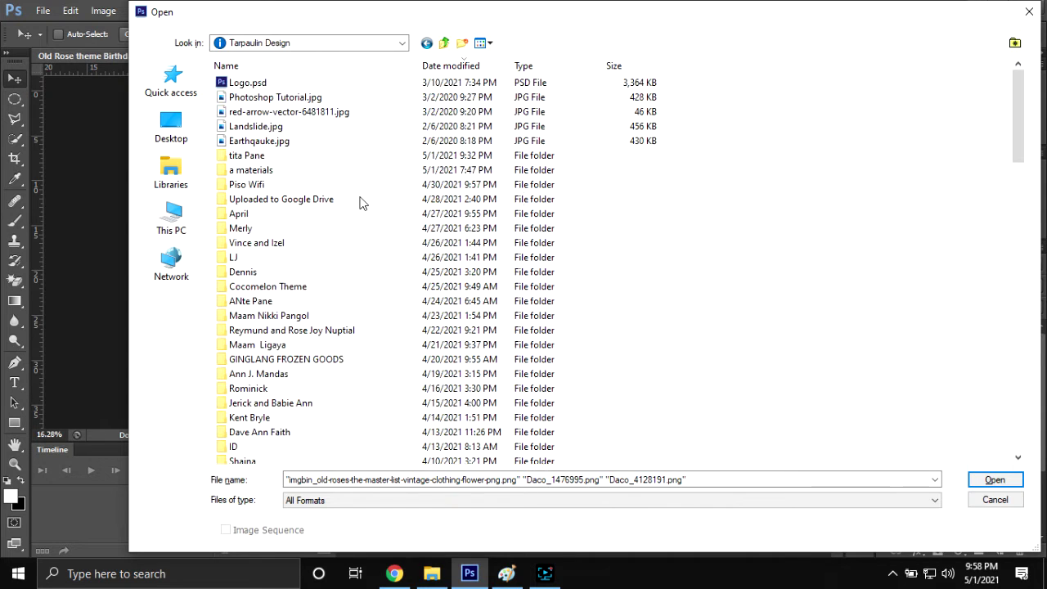
double_click(291, 173)
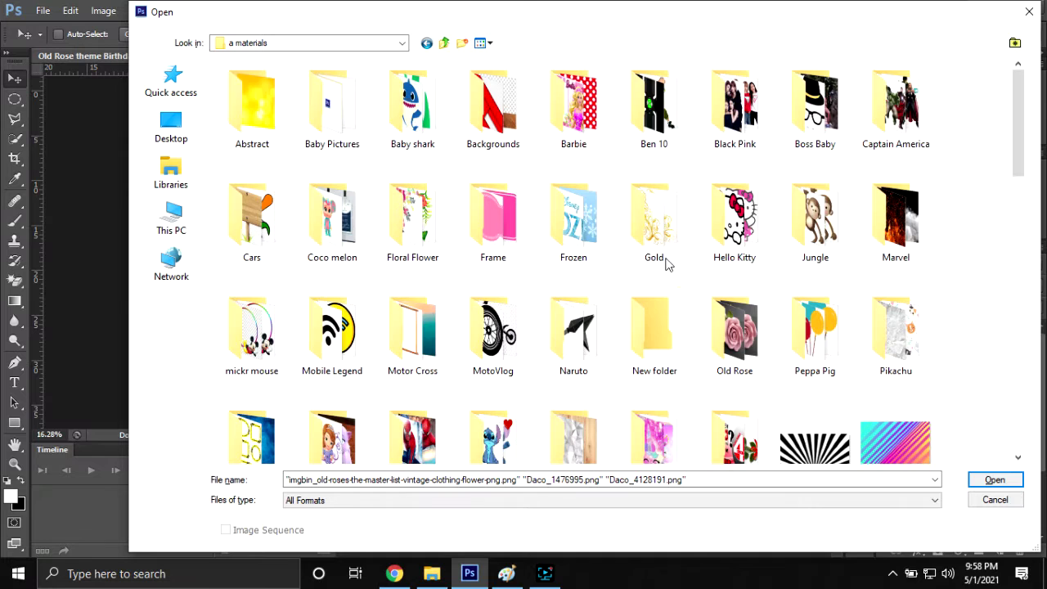
double_click(735, 333)
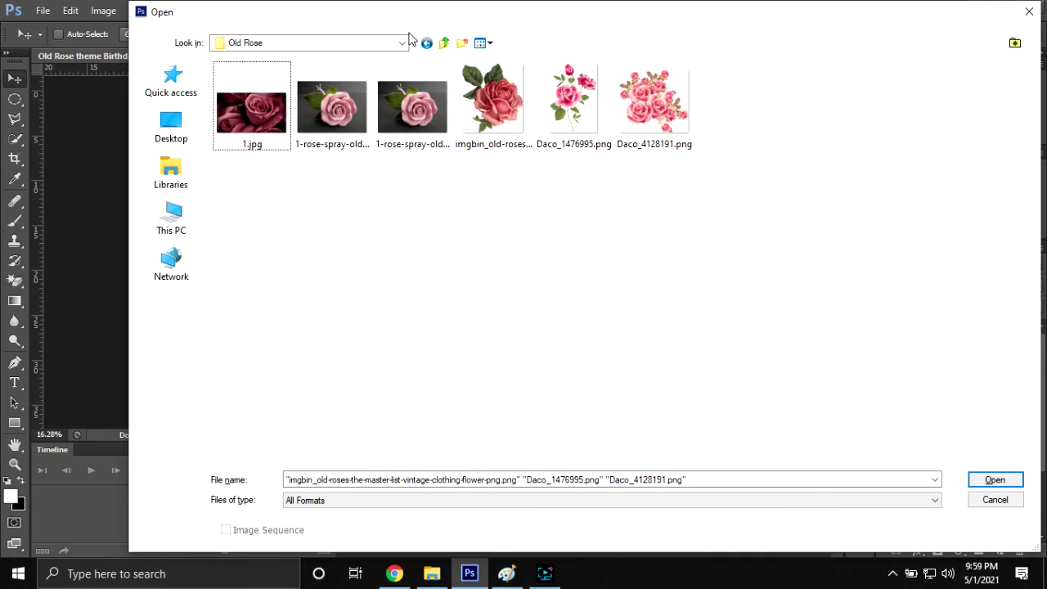
- Go back up to a materials and open the Floral Flower folder showing 1.png and 2.png
left_click(444, 42)
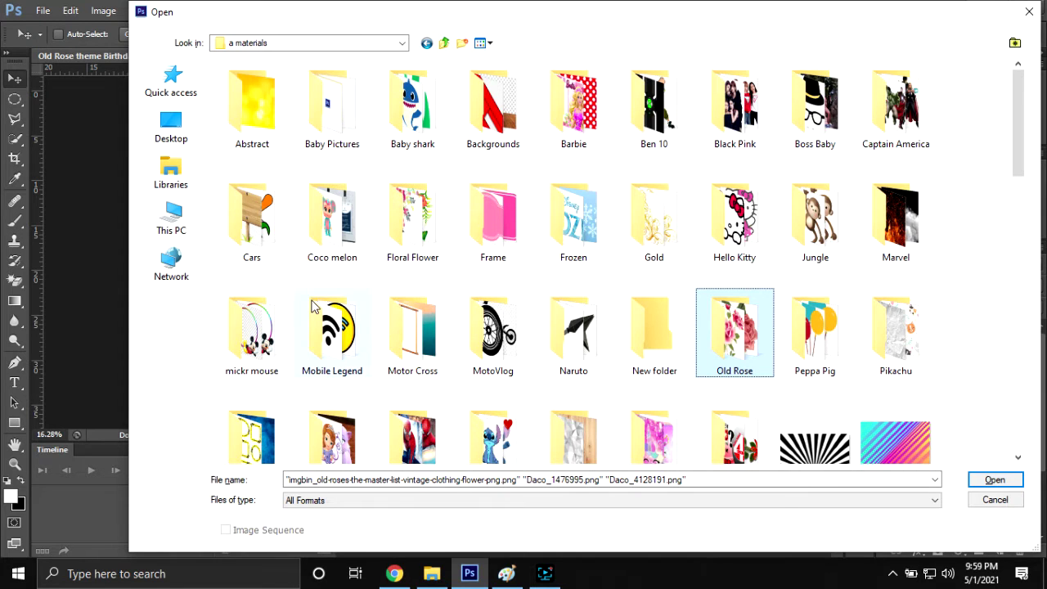
scroll(536, 384, "down", 3)
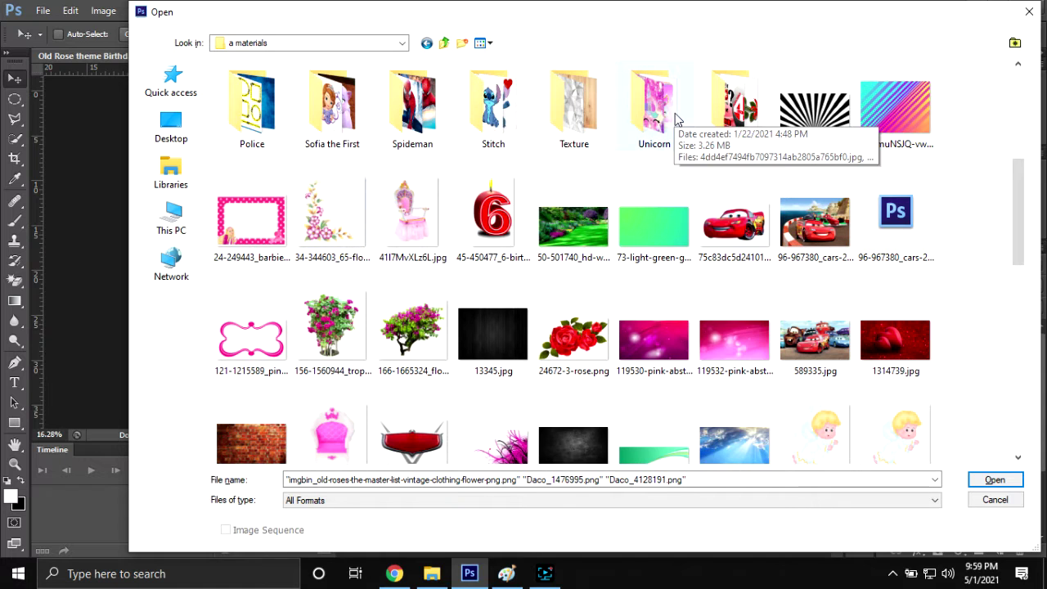
scroll(712, 138, "up", 2)
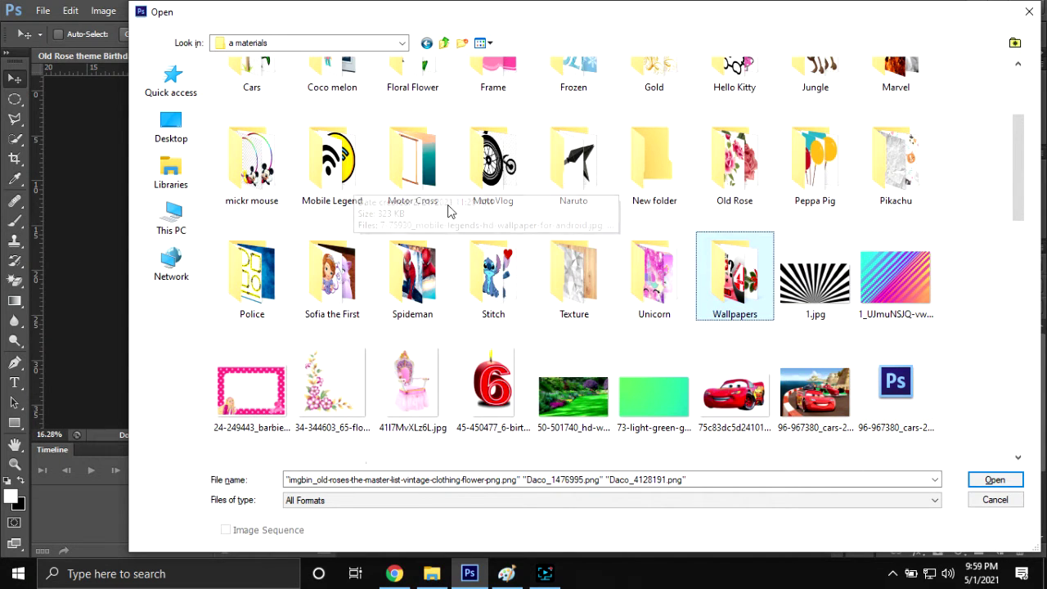
left_click(675, 95)
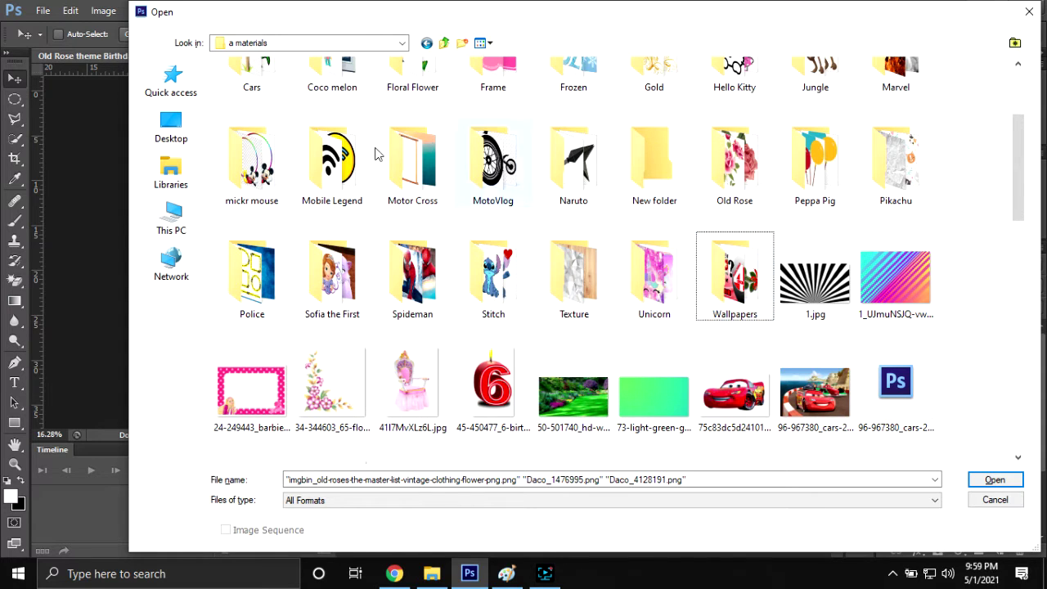
scroll(311, 159, "up", 2)
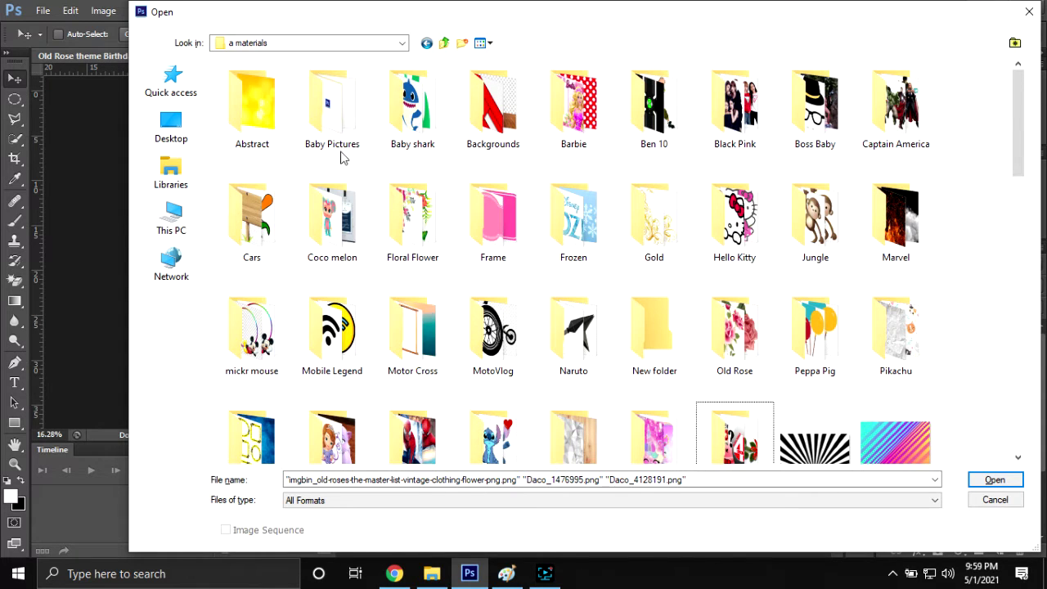
double_click(411, 217)
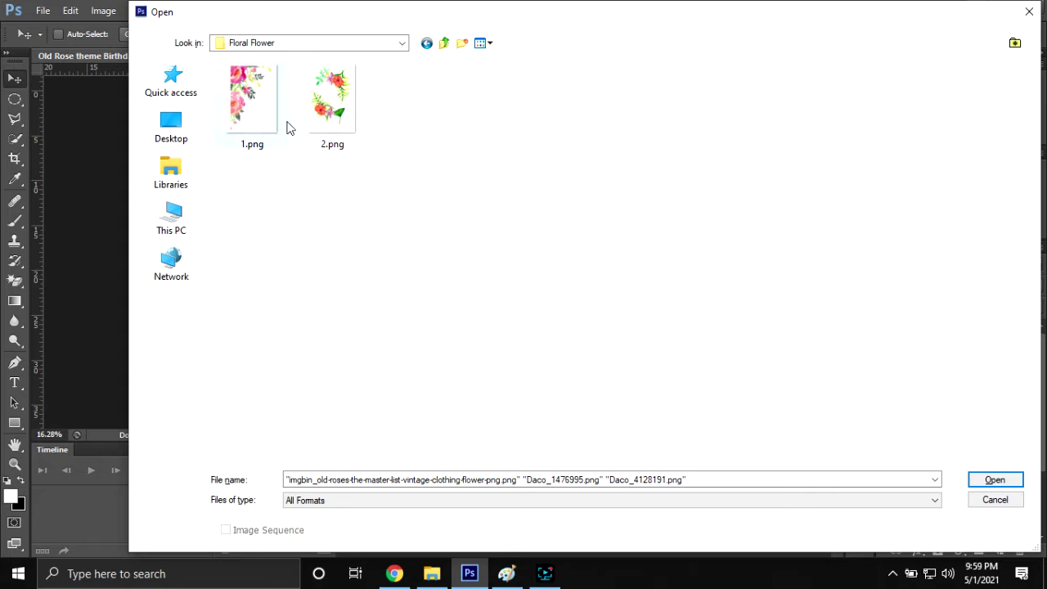
- Go to the Downloads folder from This PC and browse its files for the floral image
left_click(172, 214)
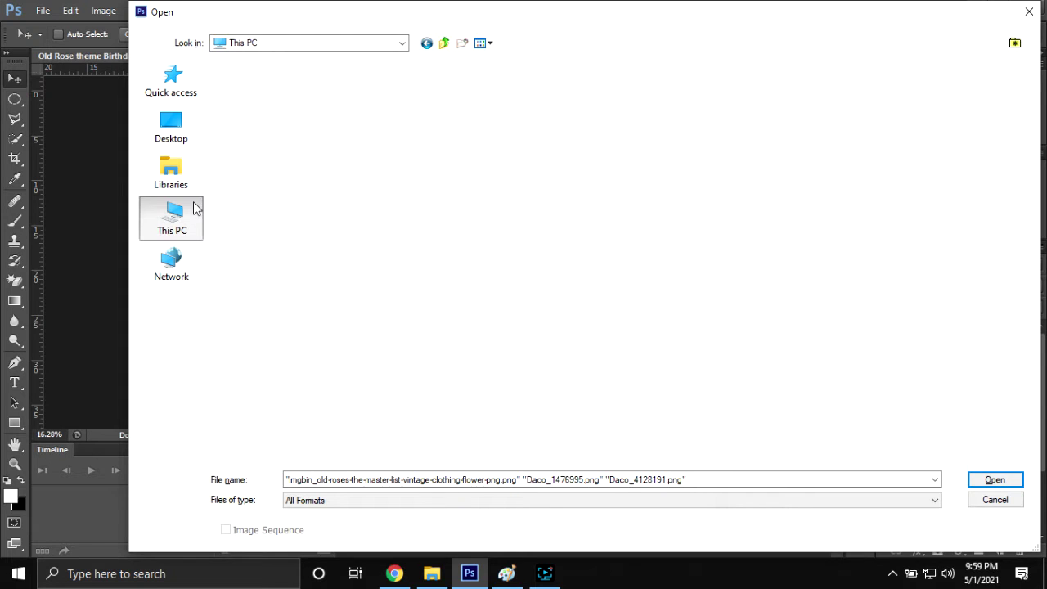
double_click(736, 114)
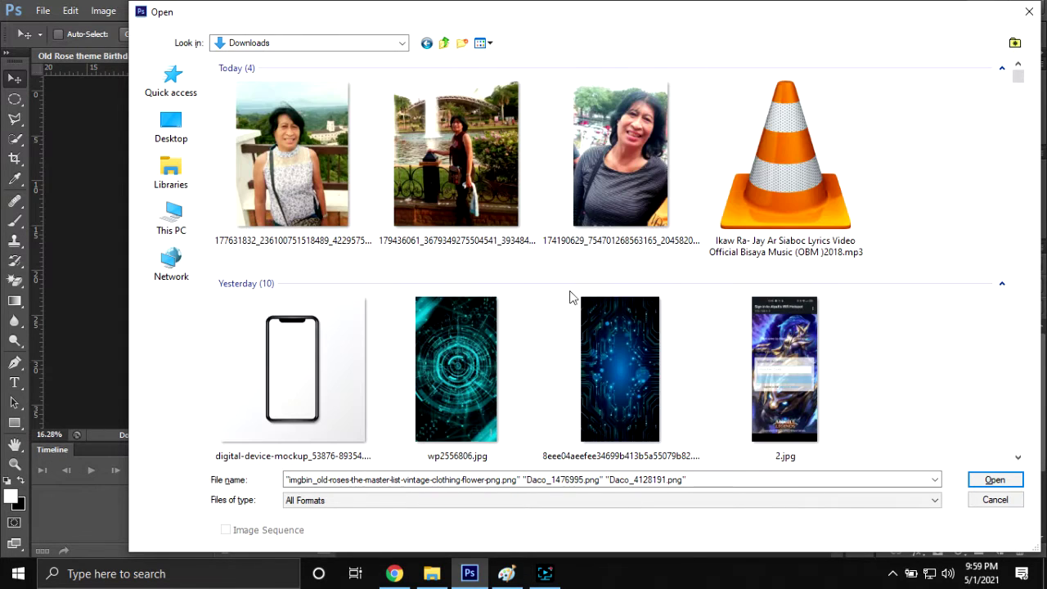
scroll(564, 327, "down", 3)
scroll(548, 356, "down", 5)
scroll(548, 356, "down", 5)
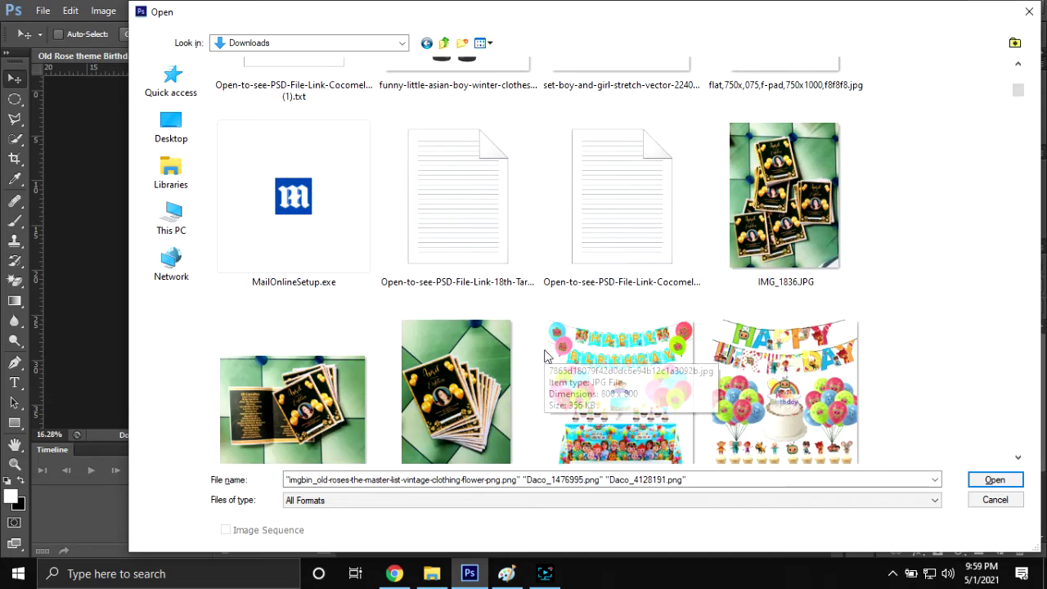
scroll(548, 357, "down", 3)
scroll(548, 357, "down", 5)
scroll(548, 357, "down", 3)
scroll(548, 356, "down", 5)
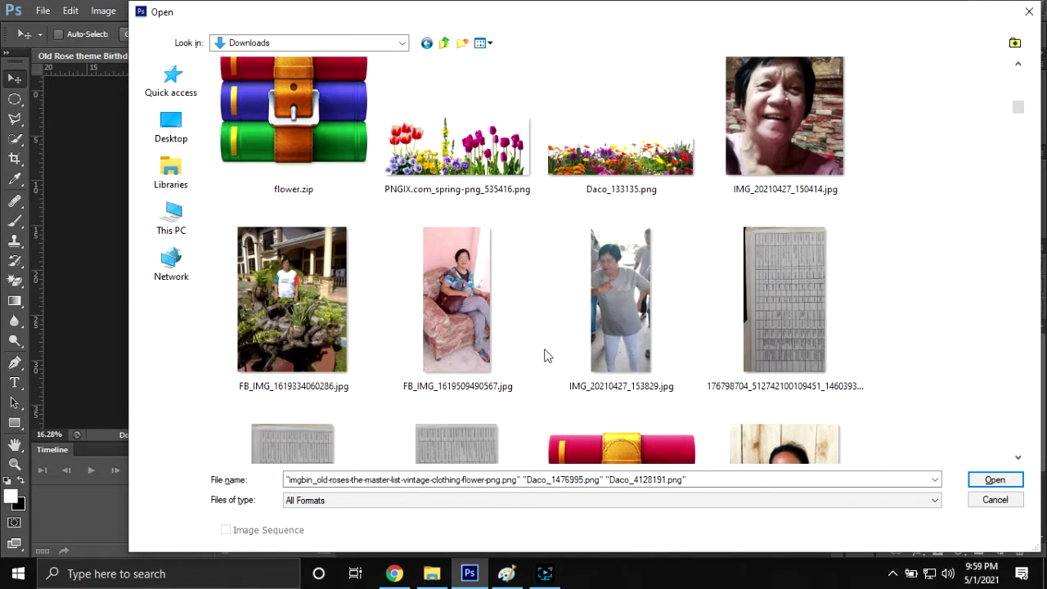
scroll(548, 357, "down", 4)
scroll(548, 356, "down", 4)
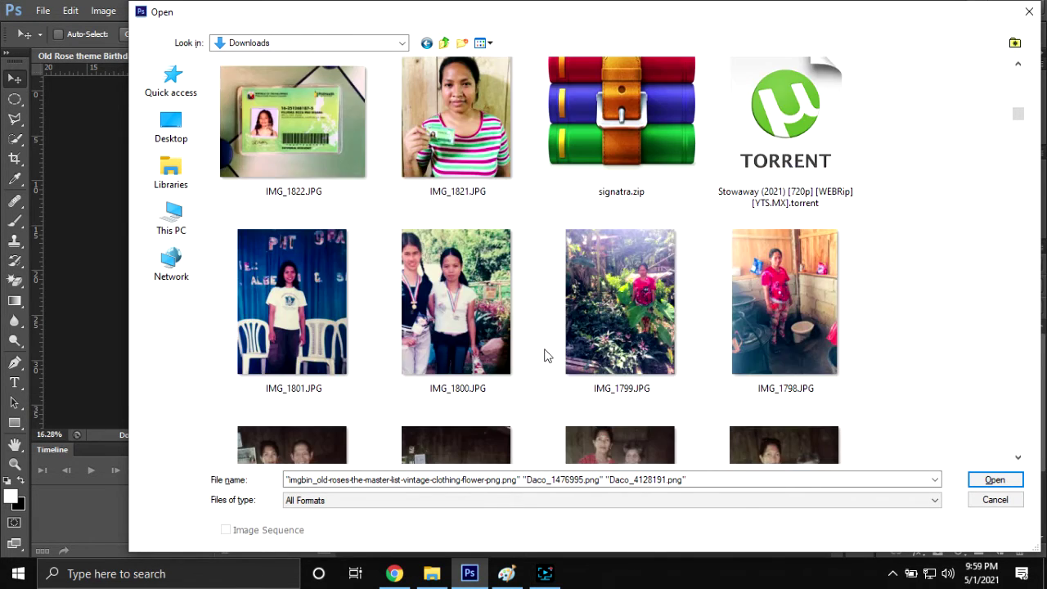
scroll(548, 356, "down", 4)
scroll(548, 356, "down", 3)
scroll(548, 357, "down", 4)
scroll(548, 357, "down", 3)
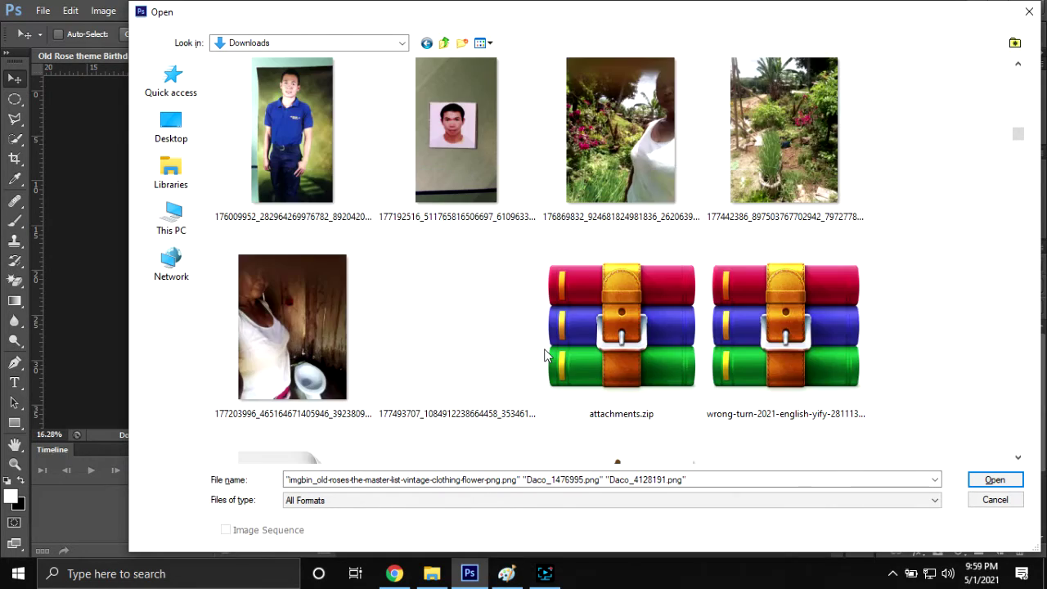
scroll(548, 356, "down", 3)
scroll(531, 352, "down", 3)
scroll(499, 343, "down", 3)
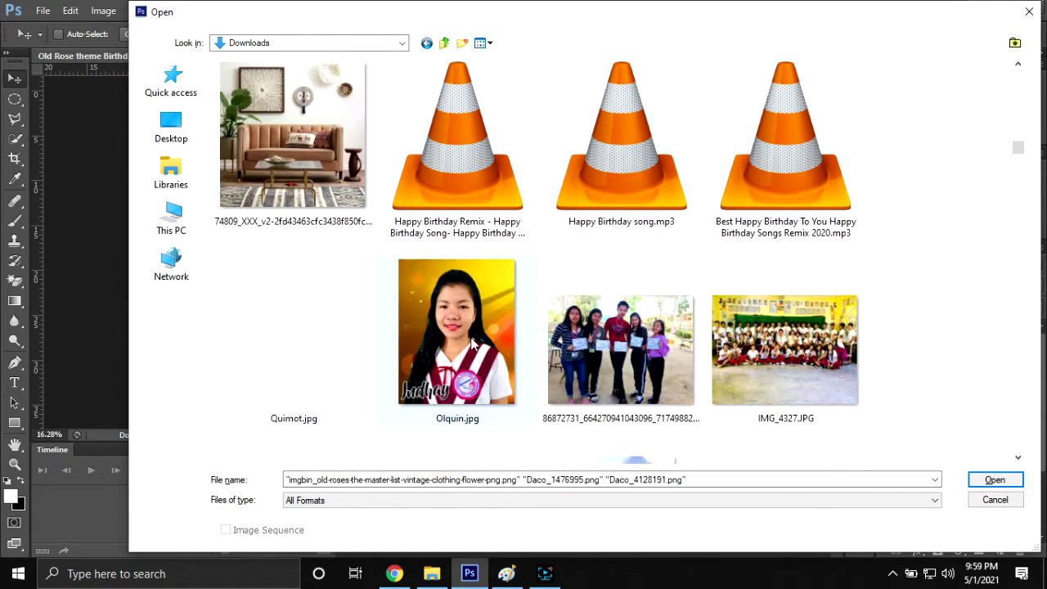
scroll(466, 337, "down", 3)
scroll(458, 335, "down", 3)
scroll(457, 335, "down", 4)
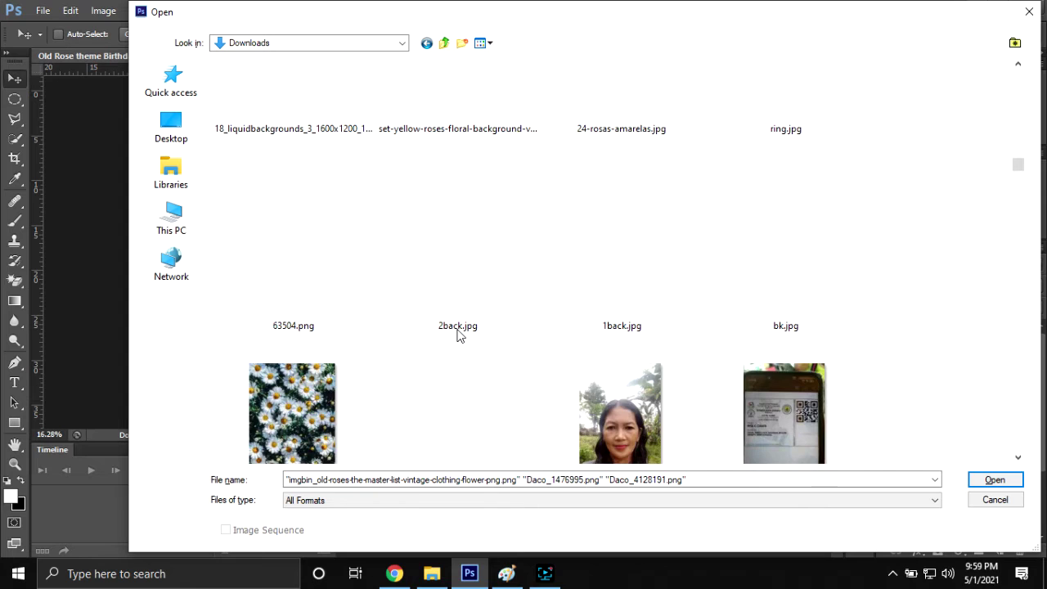
scroll(458, 335, "up", 3)
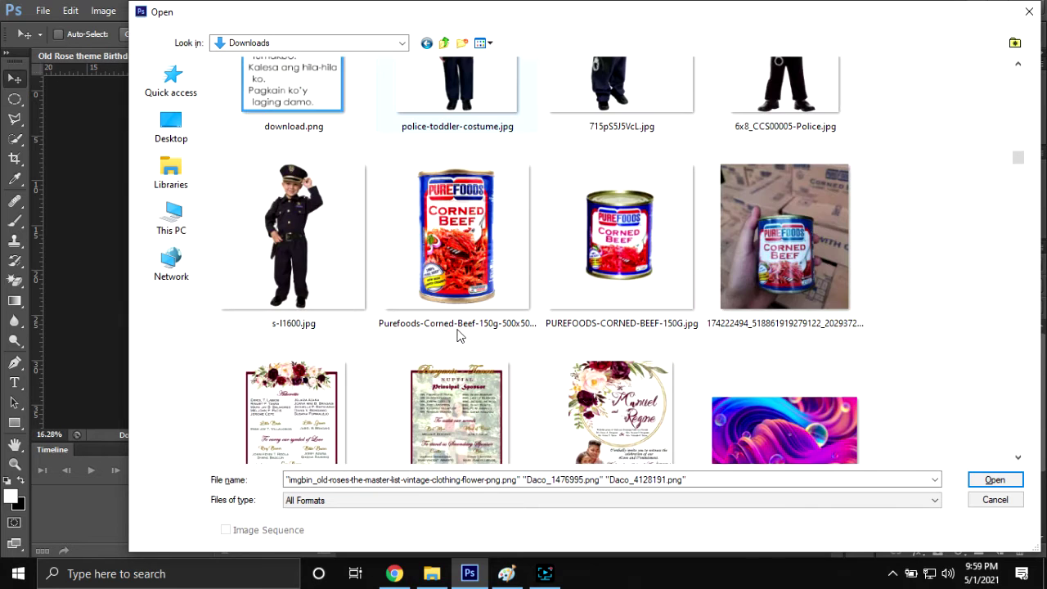
scroll(458, 336, "down", 3)
scroll(458, 335, "down", 3)
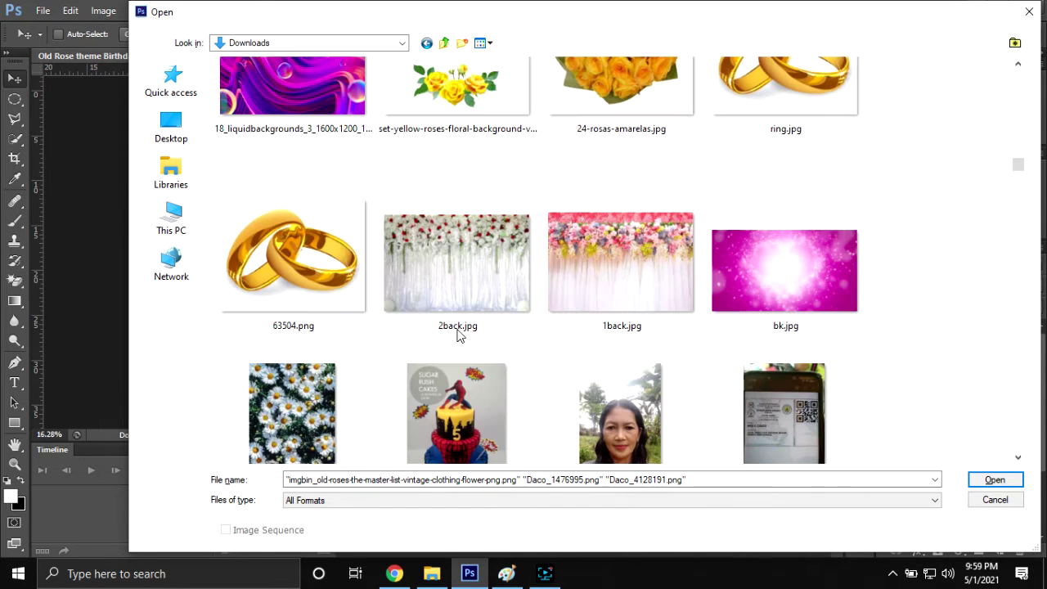
scroll(458, 335, "down", 3)
scroll(458, 337, "down", 3)
scroll(458, 335, "down", 3)
scroll(458, 336, "down", 3)
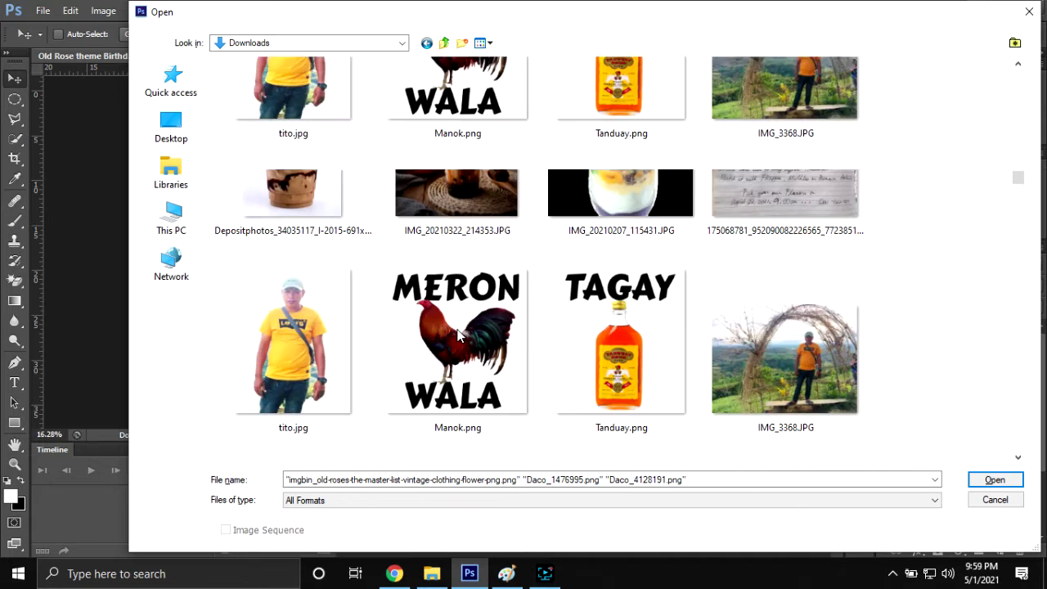
scroll(458, 336, "down", 3)
scroll(460, 335, "down", 3)
scroll(458, 336, "down", 3)
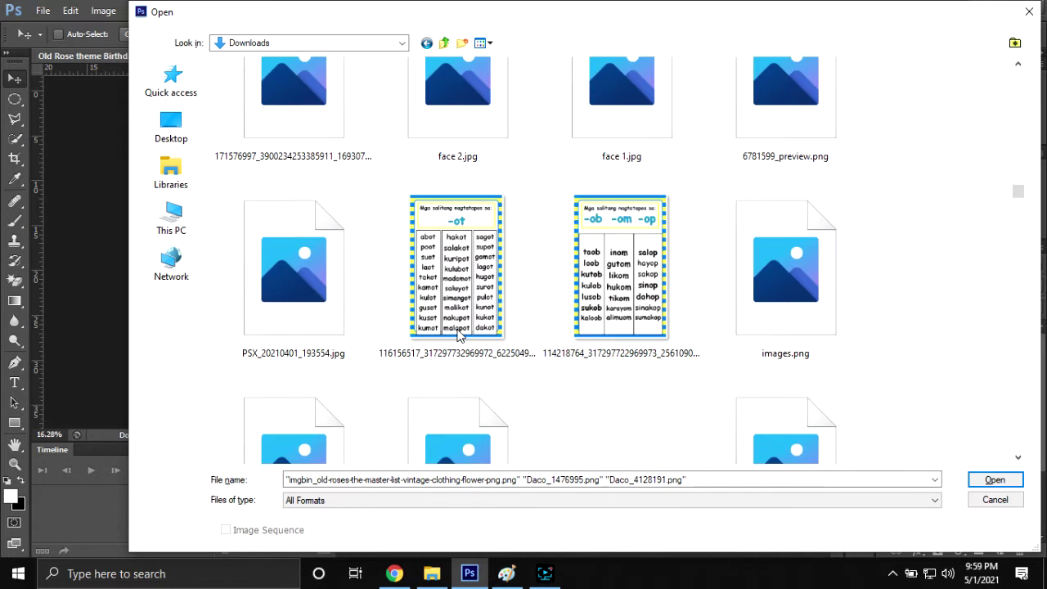
scroll(458, 336, "down", 3)
scroll(458, 335, "down", 3)
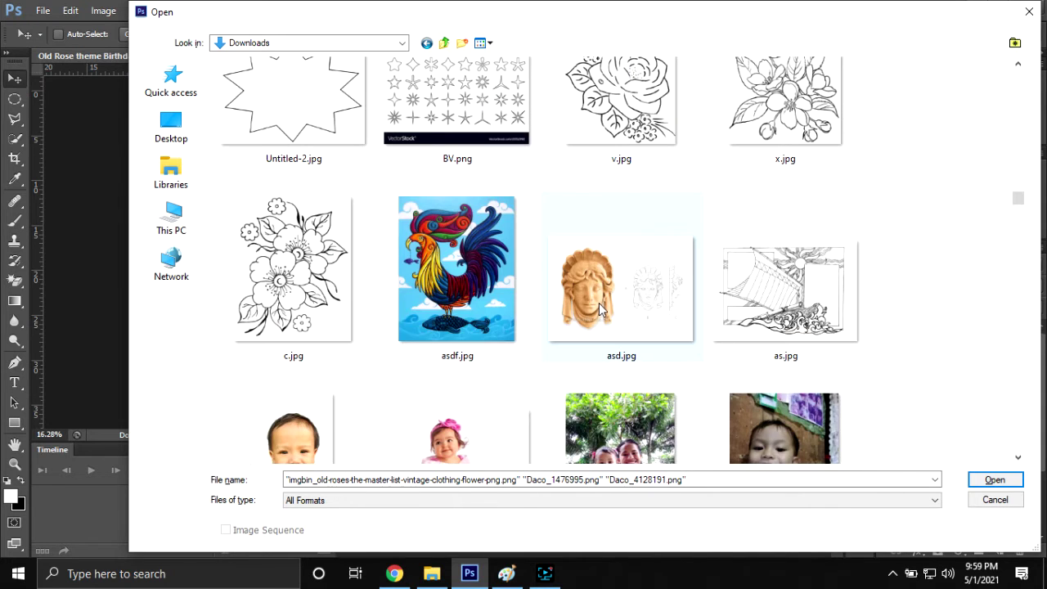
scroll(599, 309, "down", 3)
scroll(599, 306, "down", 3)
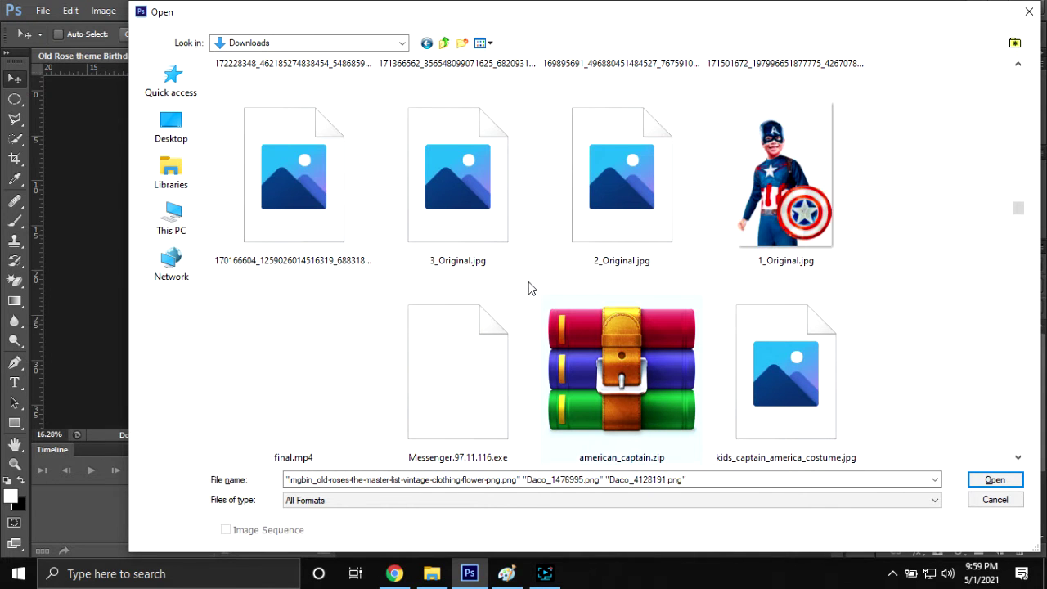
scroll(508, 262, "up", 5)
scroll(474, 240, "up", 5)
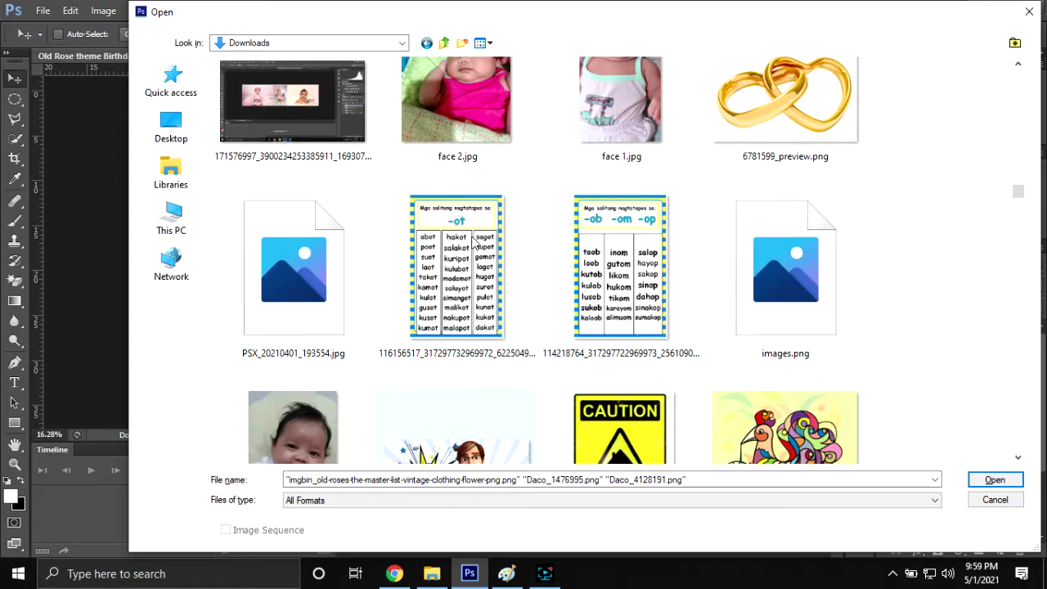
scroll(471, 242, "up", 3)
scroll(472, 239, "up", 5)
scroll(472, 239, "up", 5)
scroll(471, 235, "up", 5)
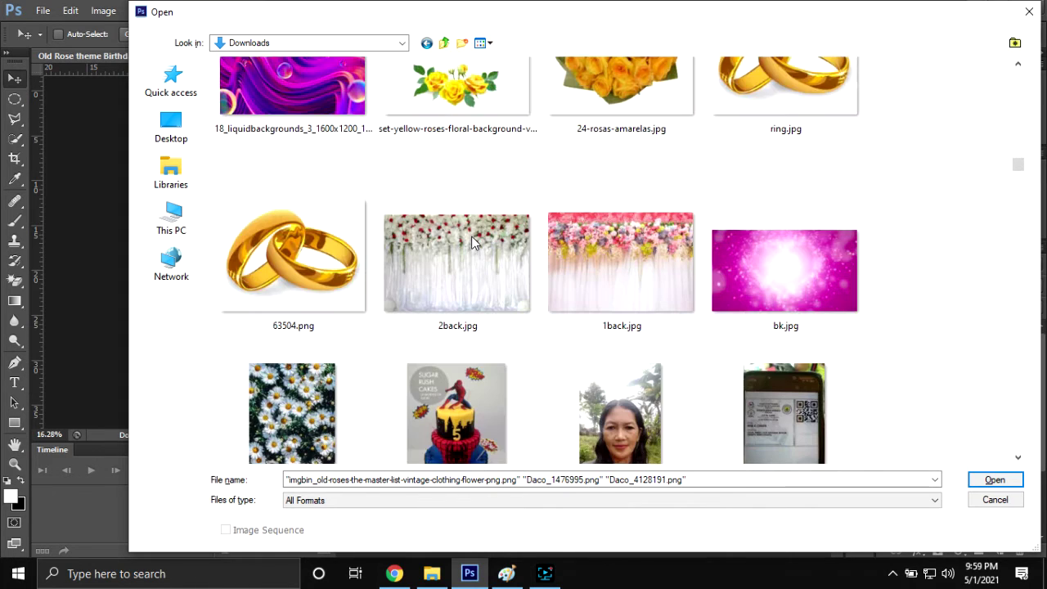
scroll(471, 237, "up", 3)
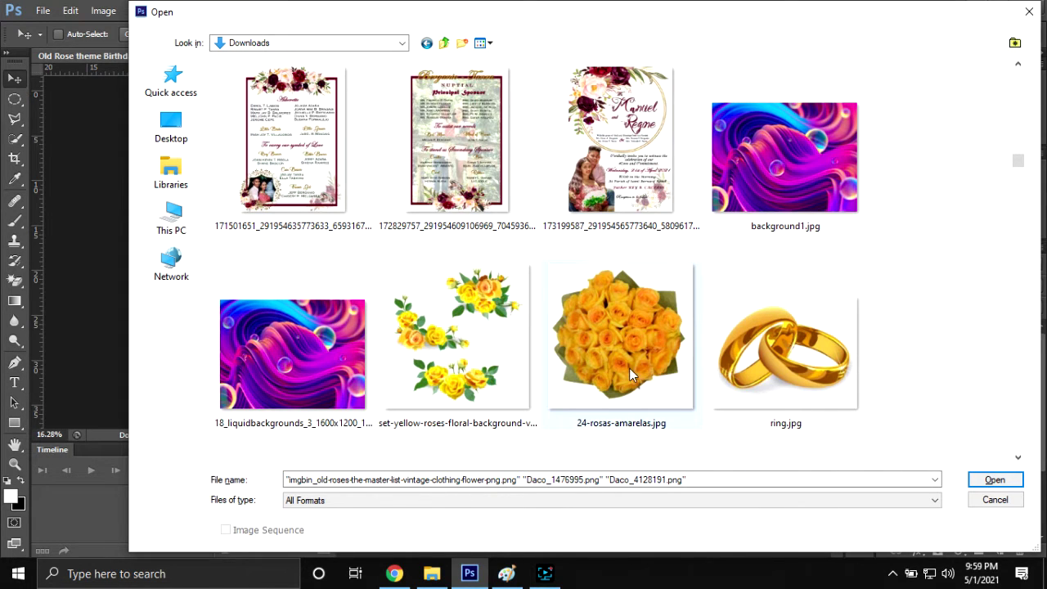
scroll(497, 319, "up", 3)
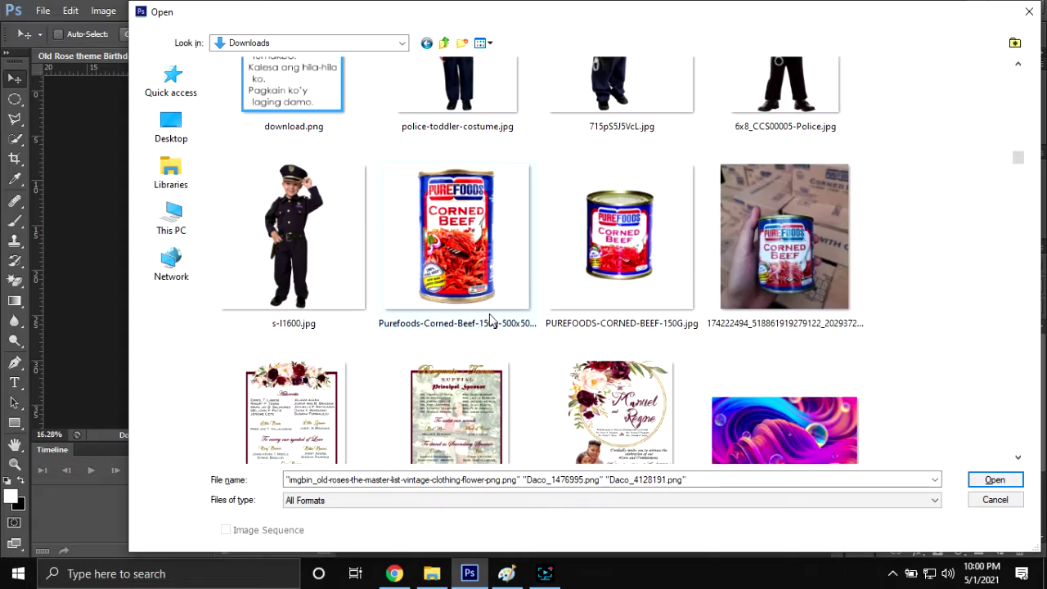
scroll(491, 319, "up", 3)
scroll(486, 318, "up", 3)
scroll(480, 317, "up", 3)
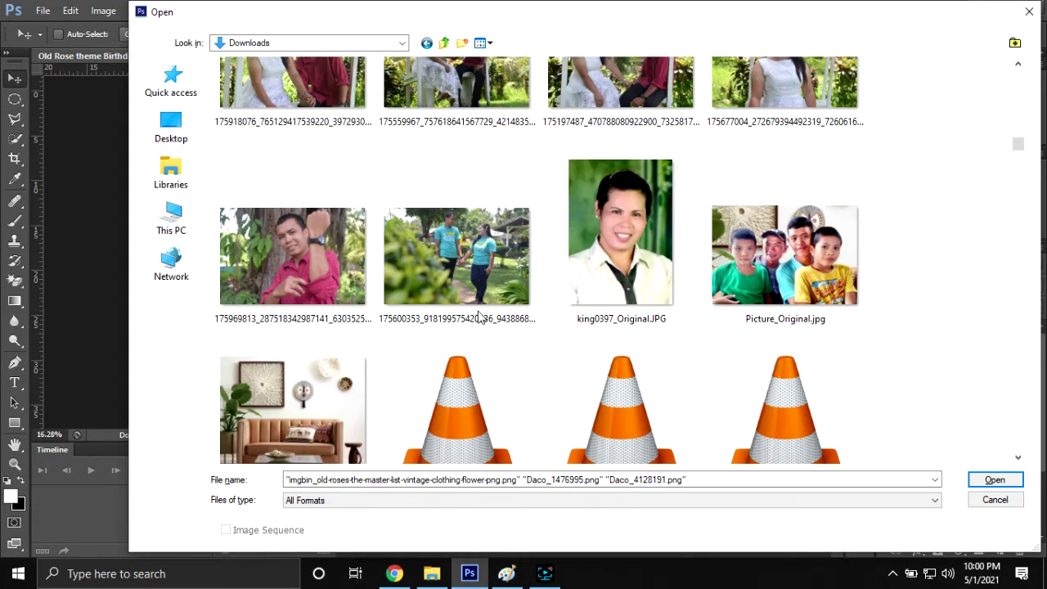
scroll(478, 318, "up", 3)
scroll(479, 317, "up", 3)
scroll(478, 317, "up", 3)
scroll(478, 317, "up", 3)
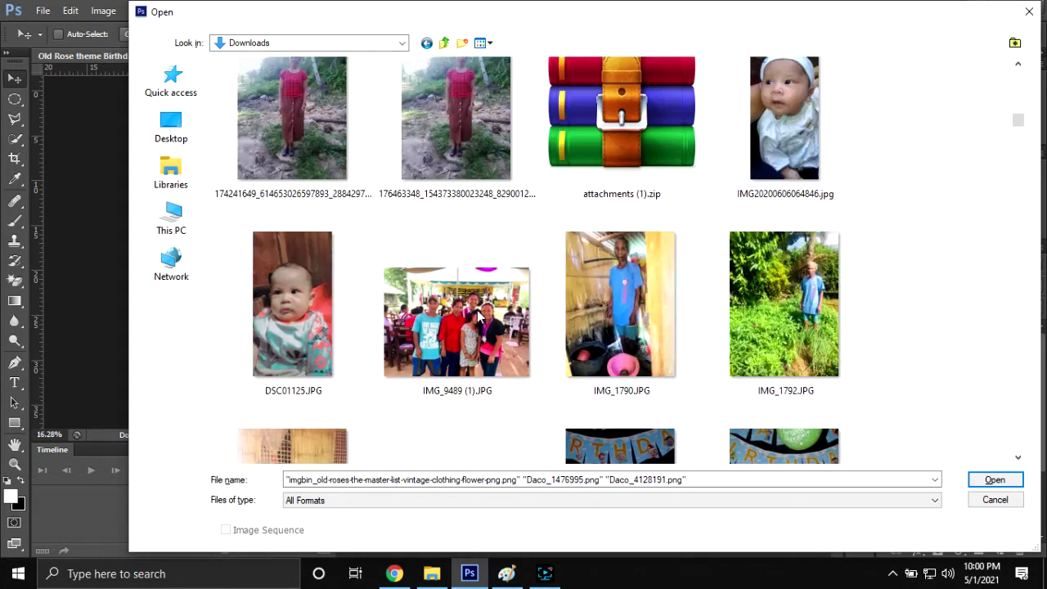
scroll(479, 317, "up", 3)
scroll(478, 317, "up", 3)
scroll(478, 317, "up", 3)
scroll(431, 369, "up", 3)
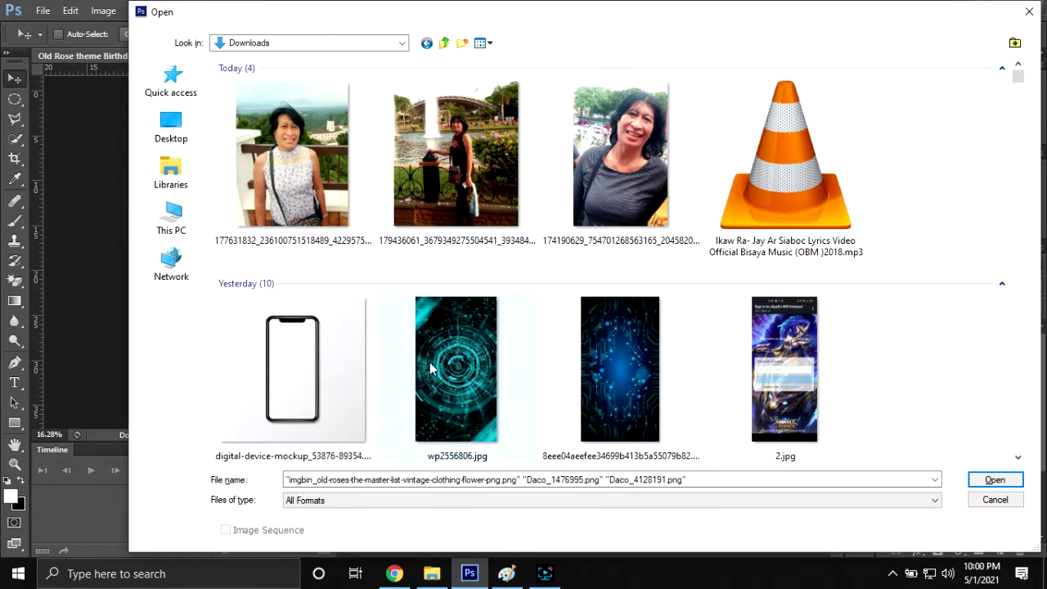
- Enter 'flo' as the file name and open floral.jpg from the suggestions
left_click(344, 480)
key("ctrl+a")
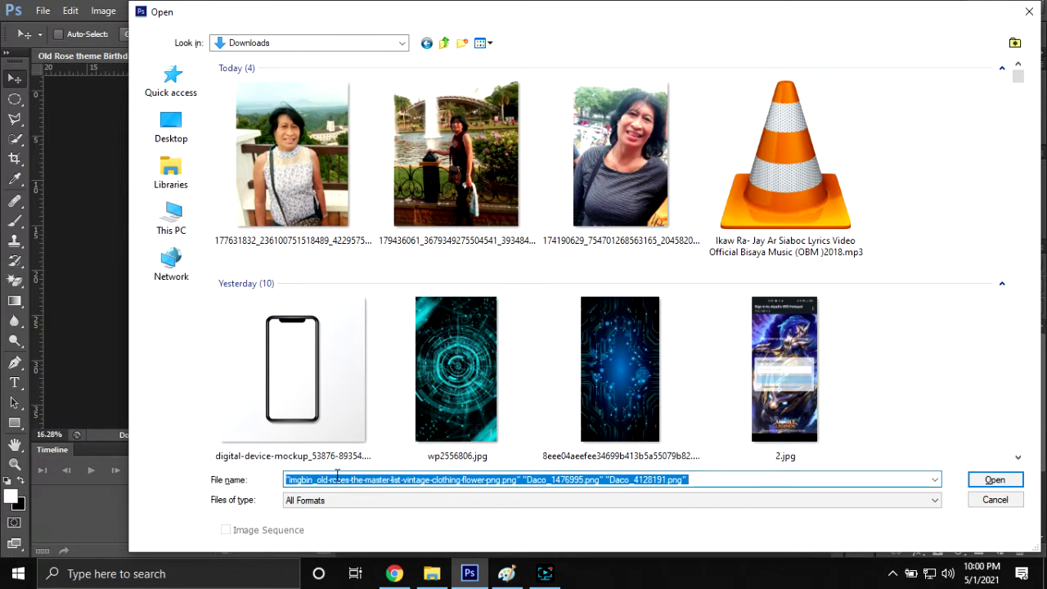
type("fl")
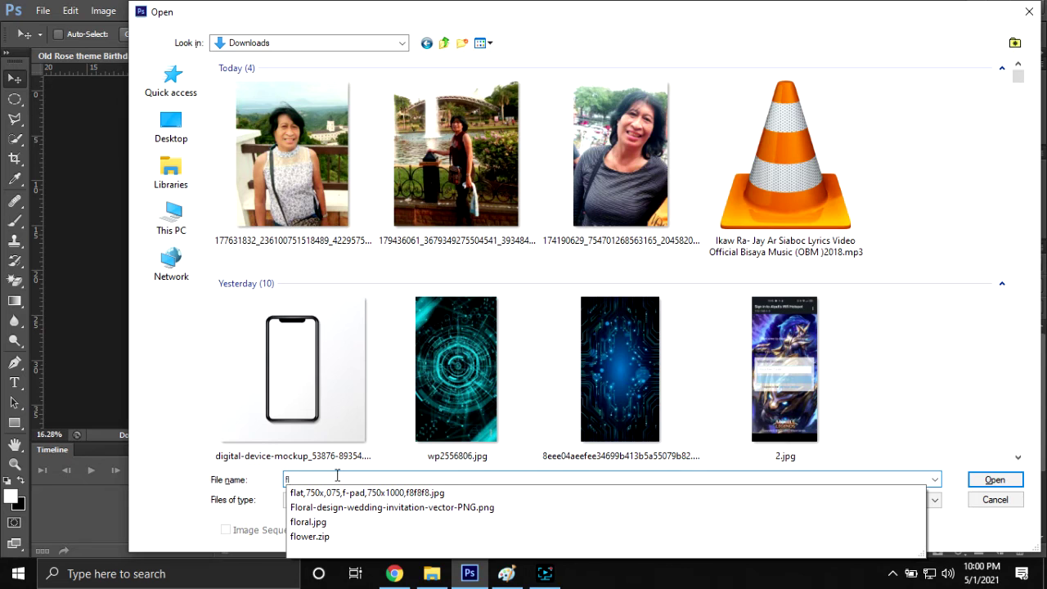
type("o")
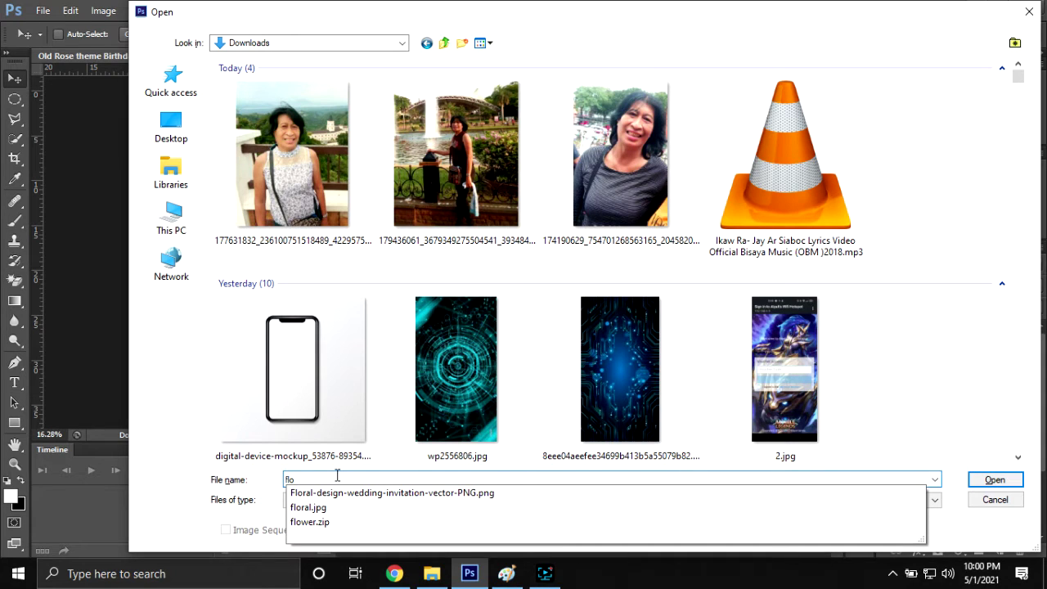
left_click(365, 508)
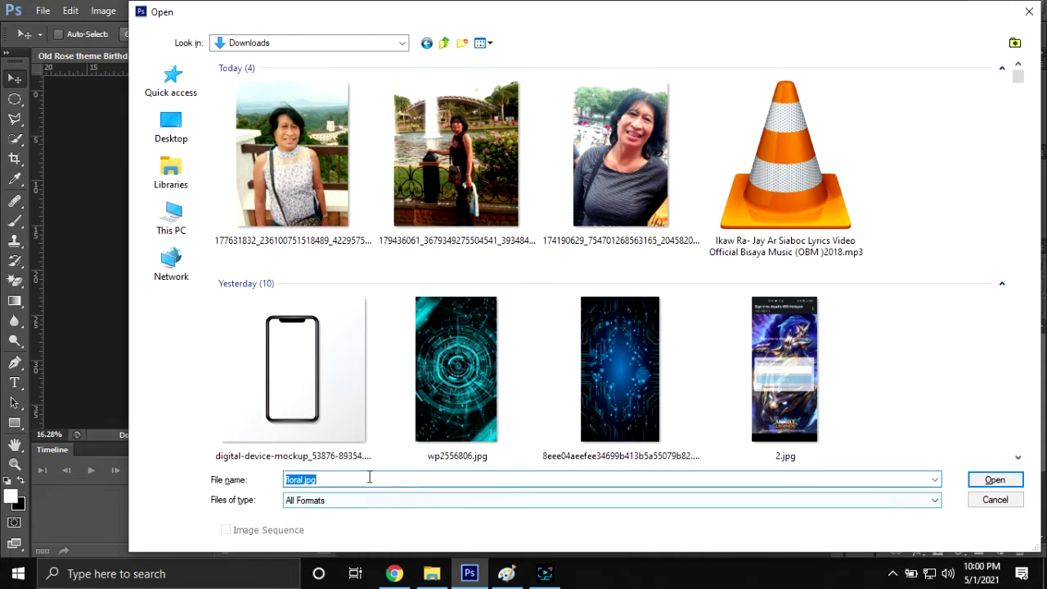
left_click(982, 487)
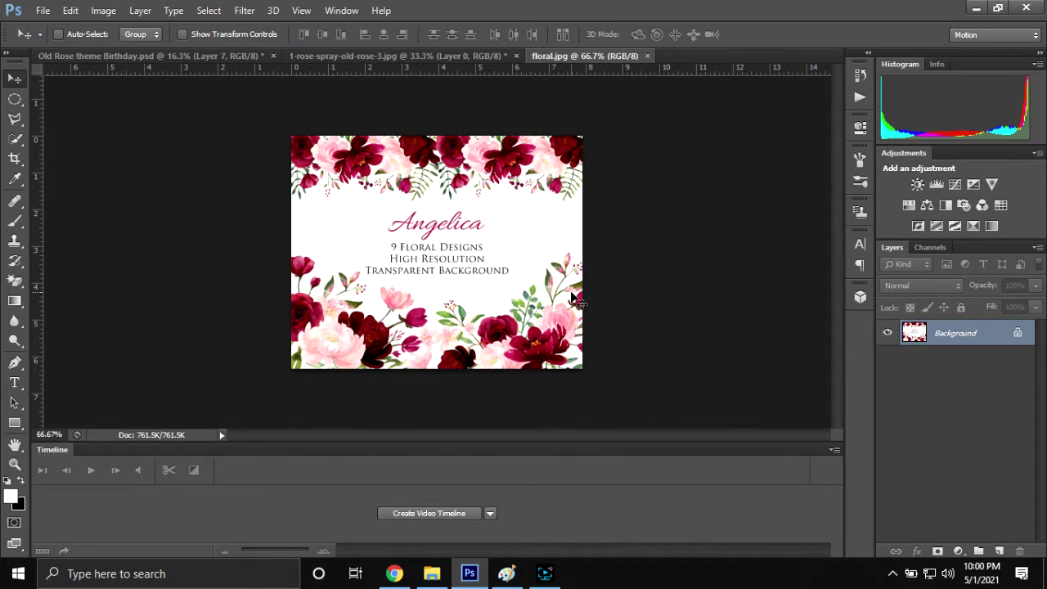
- Unlock the Background into Layer 0 and erase the centre text with the Eraser Tool
double_click(997, 336)
key("Return")
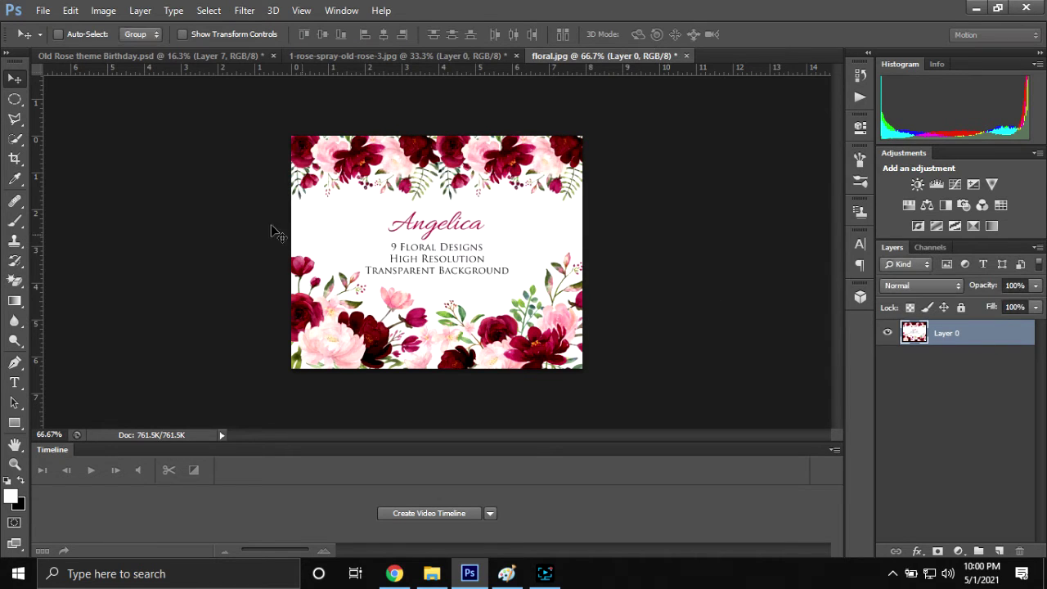
key("w")
right_click(13, 279)
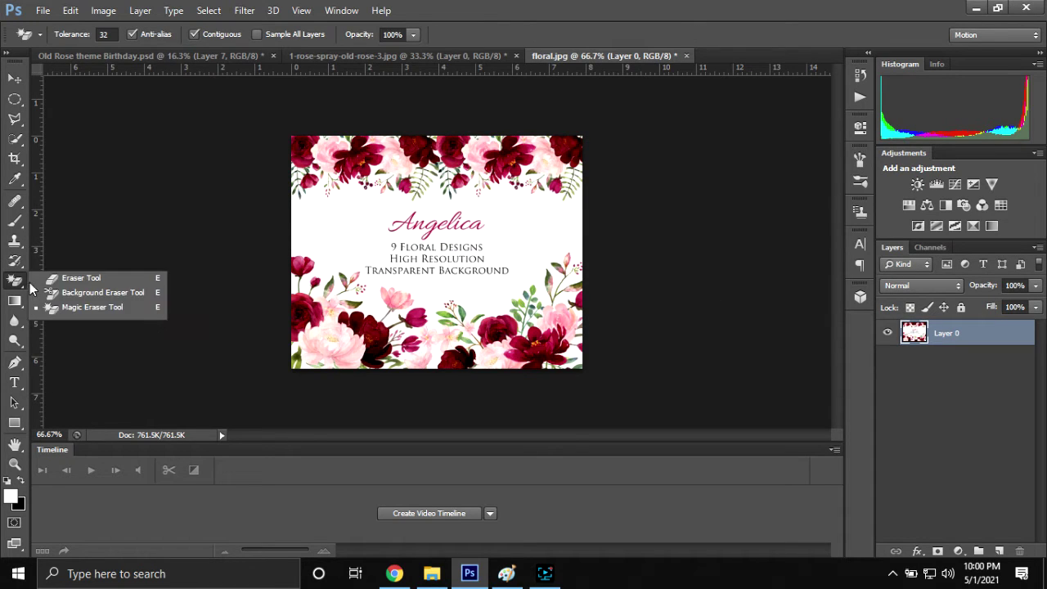
left_click(49, 273)
left_click(417, 250)
left_click_drag(417, 249, 481, 250)
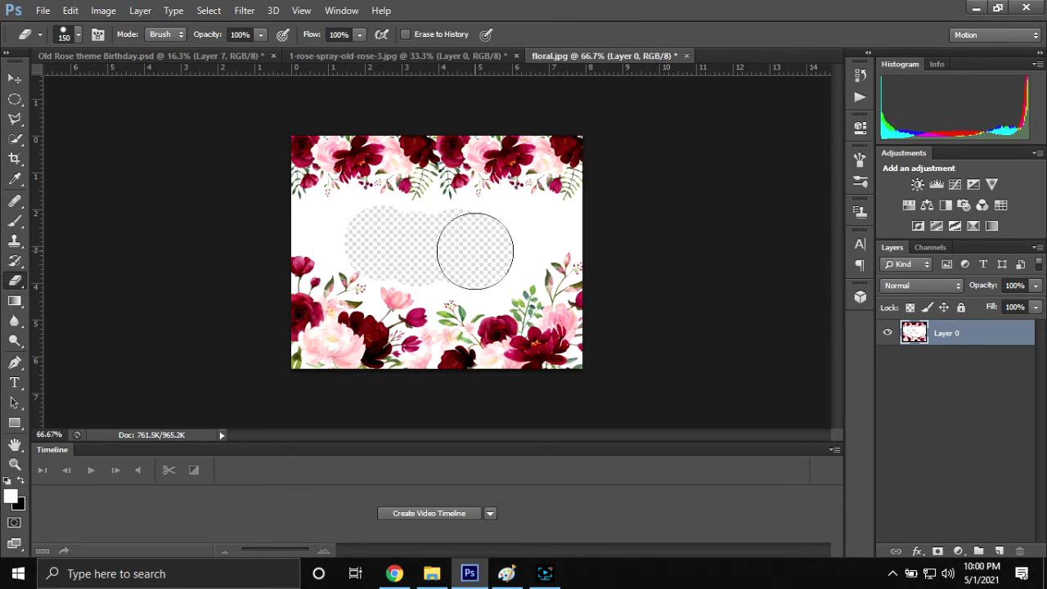
- Make the white middle and lower-flower areas transparent with the Magic Eraser Tool
right_click(17, 282)
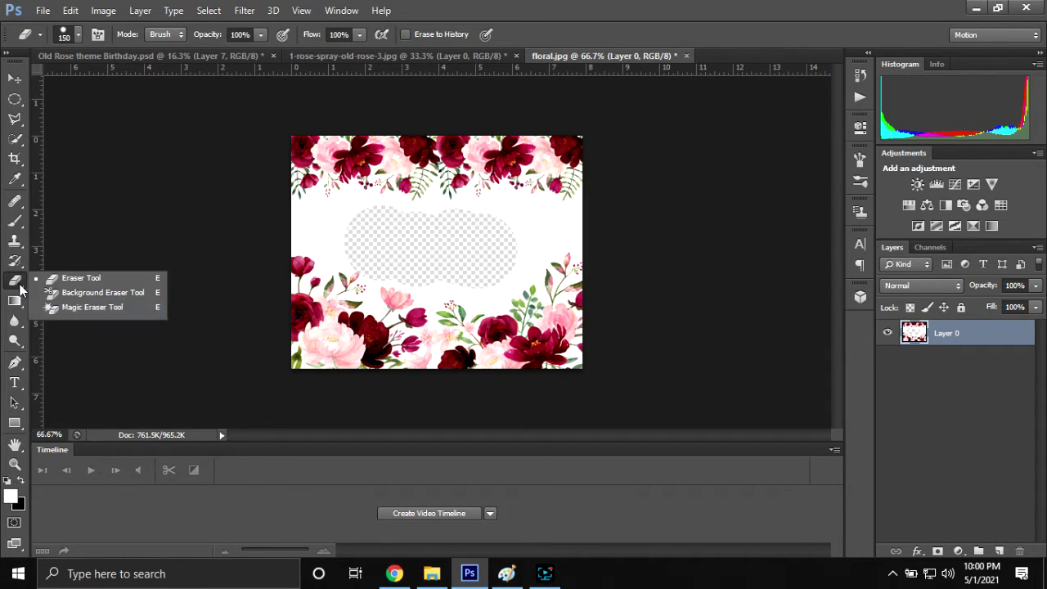
left_click(58, 301)
left_click(543, 232)
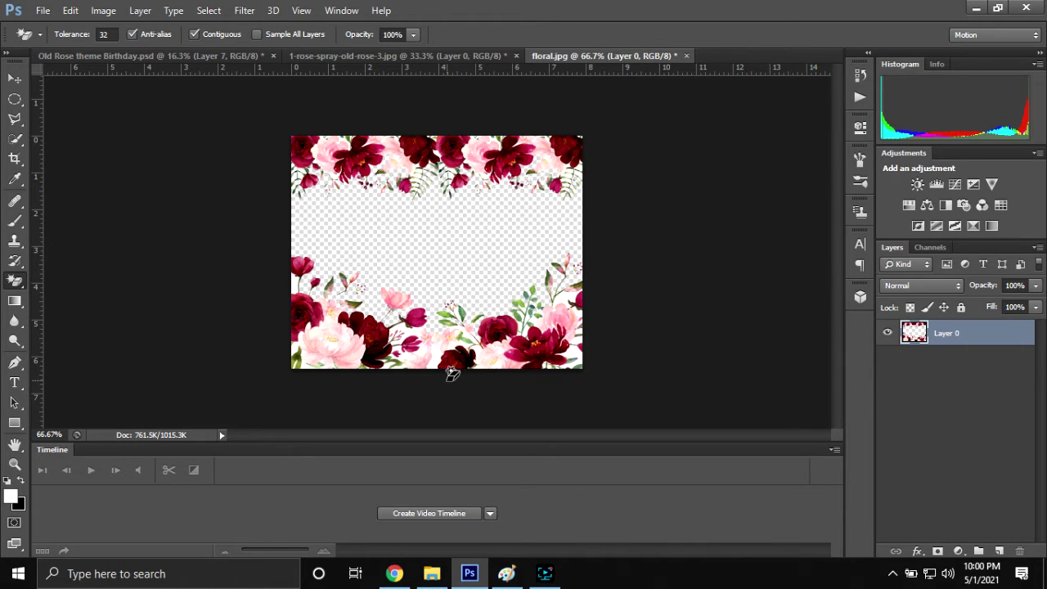
scroll(452, 373, "up", 1)
scroll(448, 374, "up", 2)
scroll(442, 376, "up", 1)
scroll(434, 378, "up", 1)
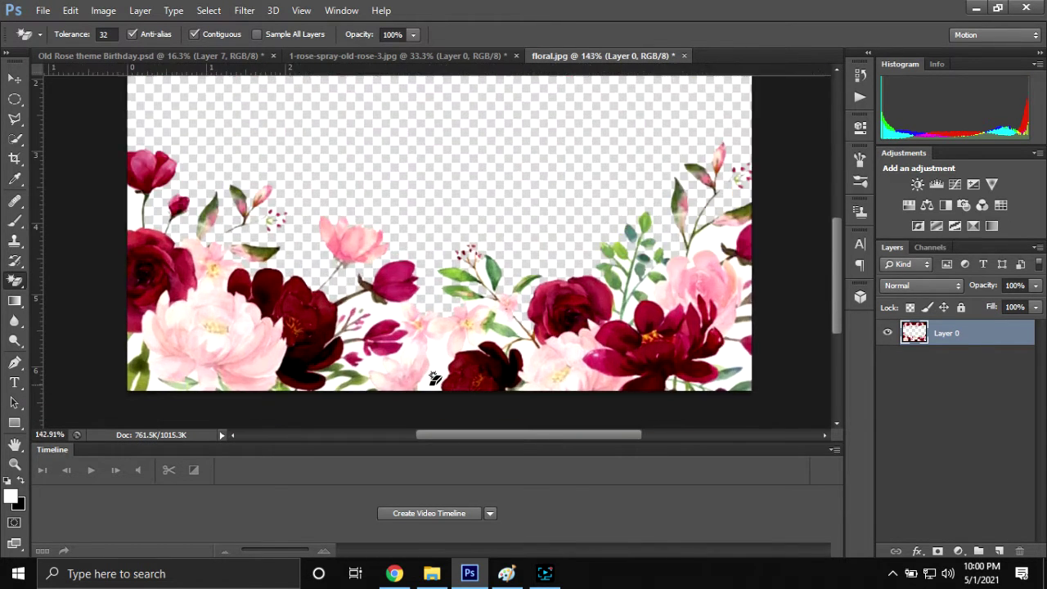
scroll(434, 379, "up", 2)
scroll(442, 372, "down", 2)
scroll(711, 298, "up", 1)
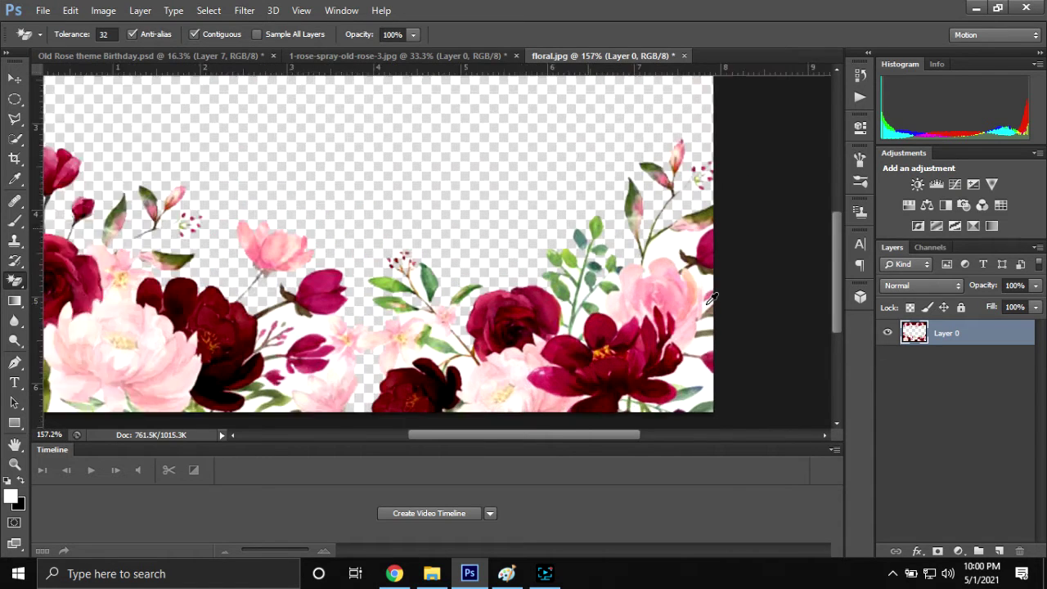
scroll(711, 298, "up", 3)
scroll(704, 319, "up", 1)
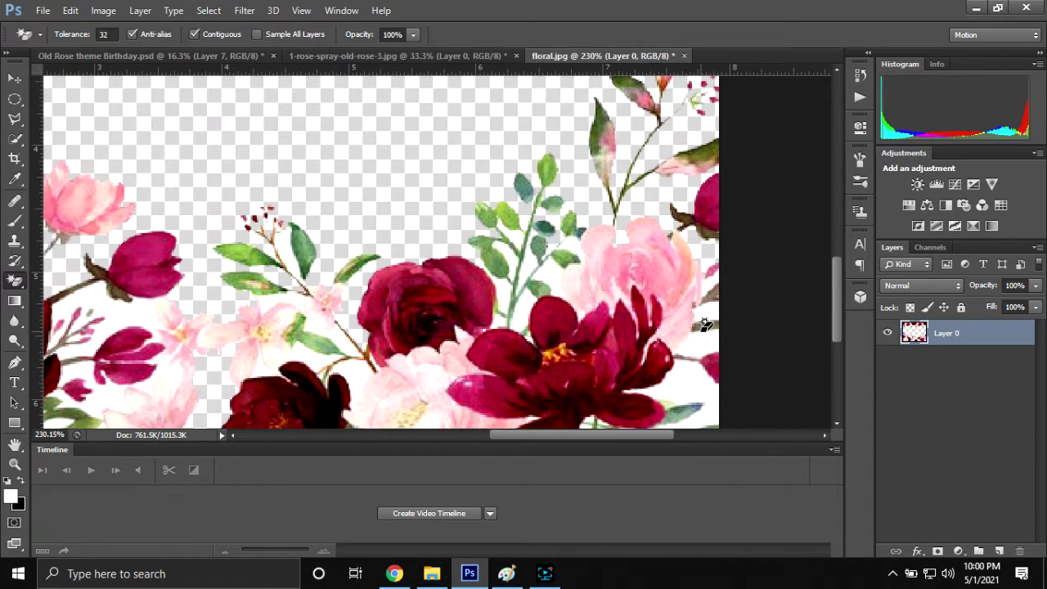
scroll(699, 340, "down", 1)
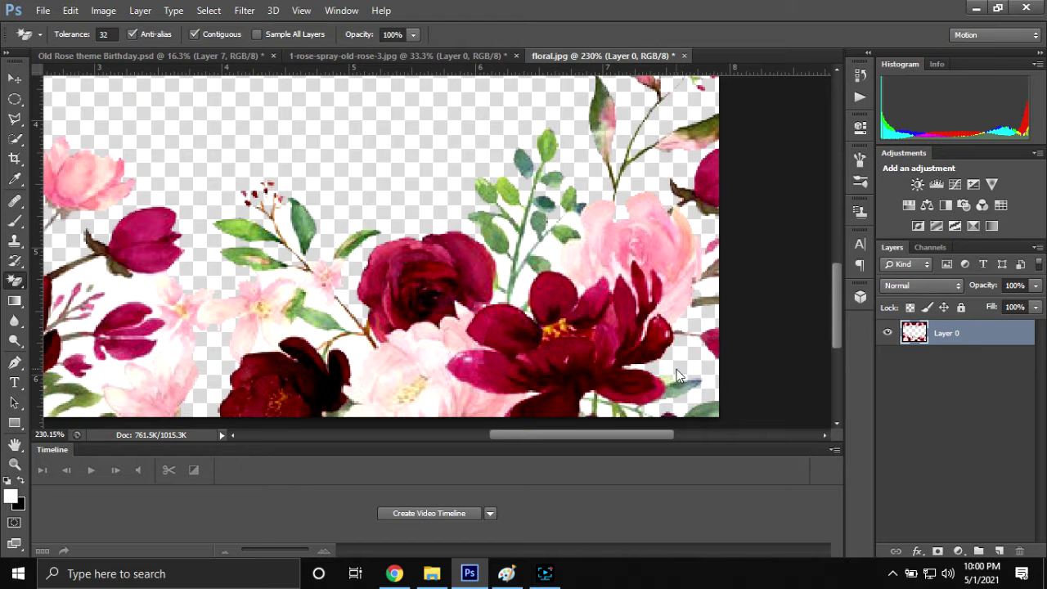
scroll(702, 298, "up", 1)
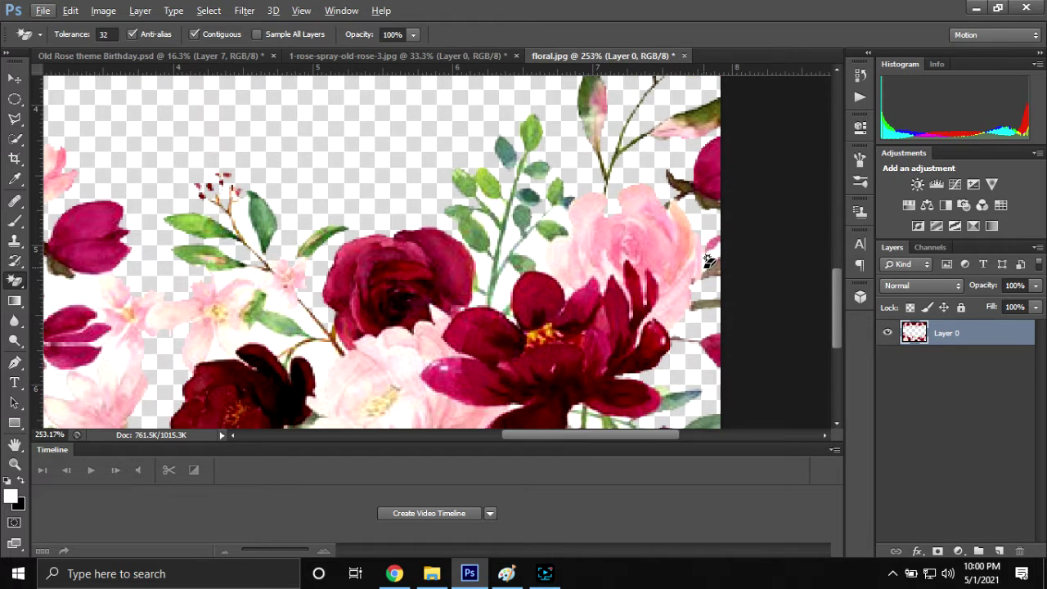
scroll(482, 329, "down", 1)
scroll(483, 329, "down", 2)
scroll(368, 343, "down", 1)
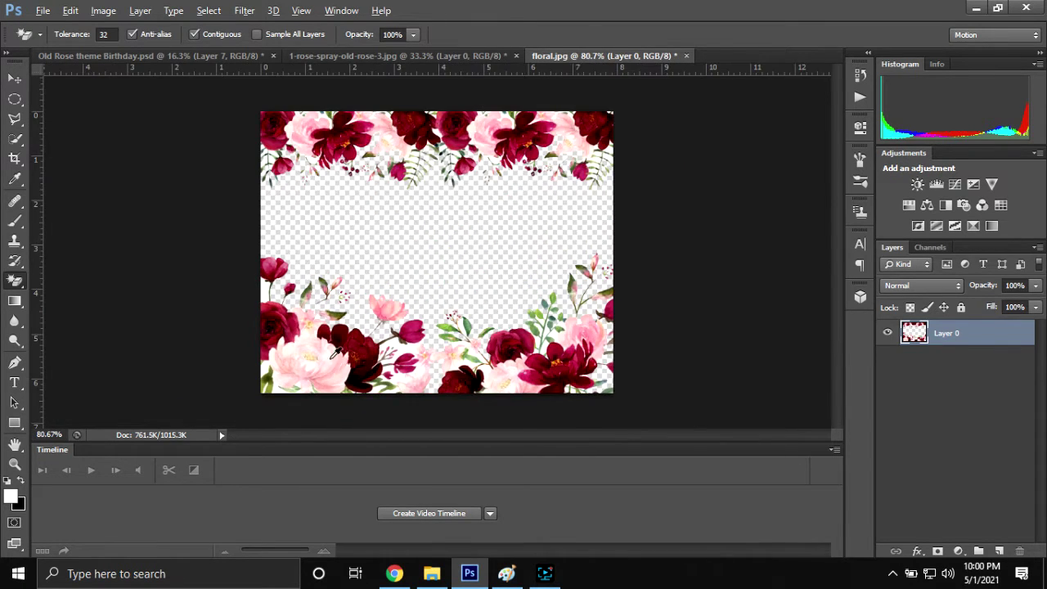
scroll(351, 360, "up", 2)
scroll(420, 367, "up", 1)
scroll(409, 377, "down", 1)
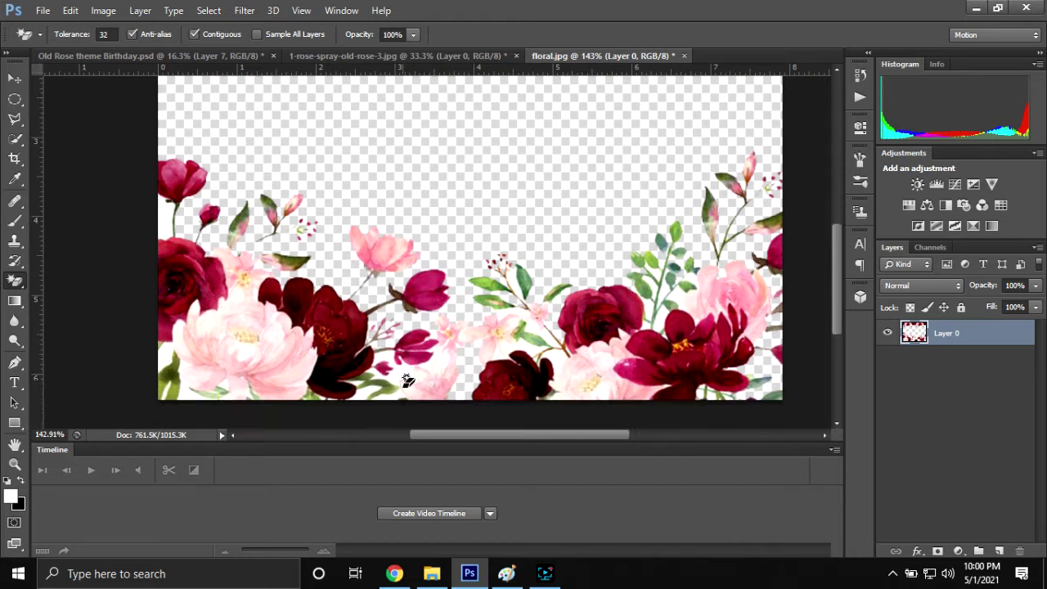
scroll(401, 379, "down", 2)
scroll(402, 328, "up", 2)
left_click(400, 305)
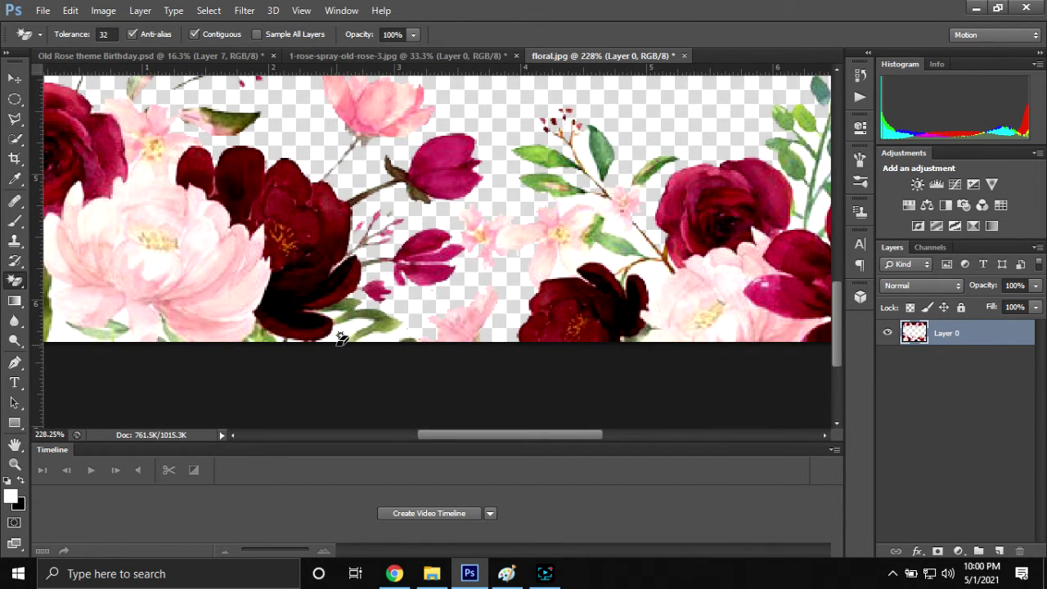
scroll(341, 337, "down", 1)
scroll(245, 336, "down", 1)
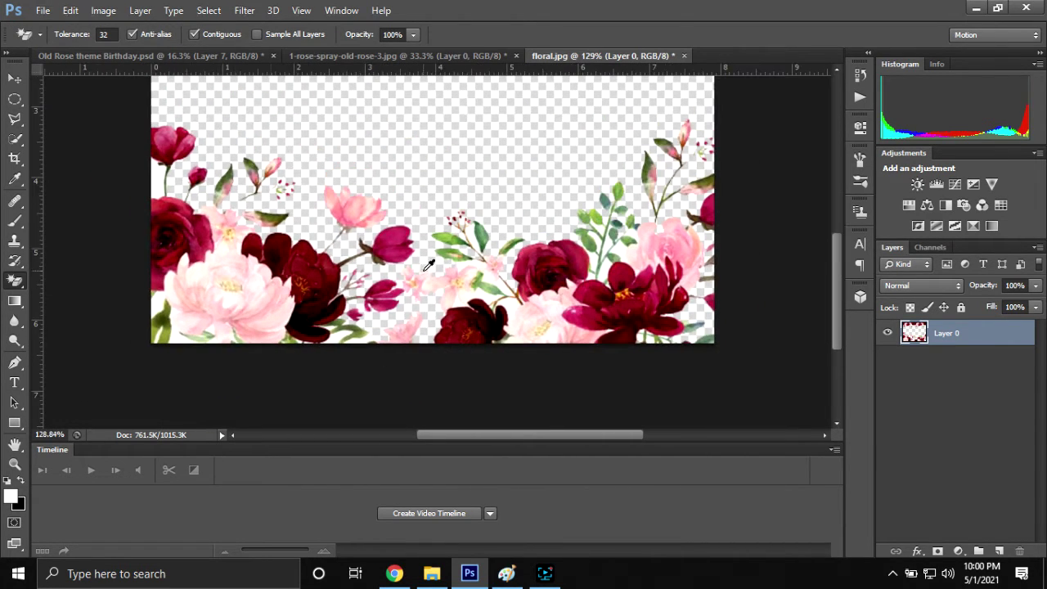
scroll(196, 331, "down", 1)
scroll(432, 271, "down", 1)
- Drag the floral layer into the birthday collage and enlarge it to about 345% at lower left
key("v")
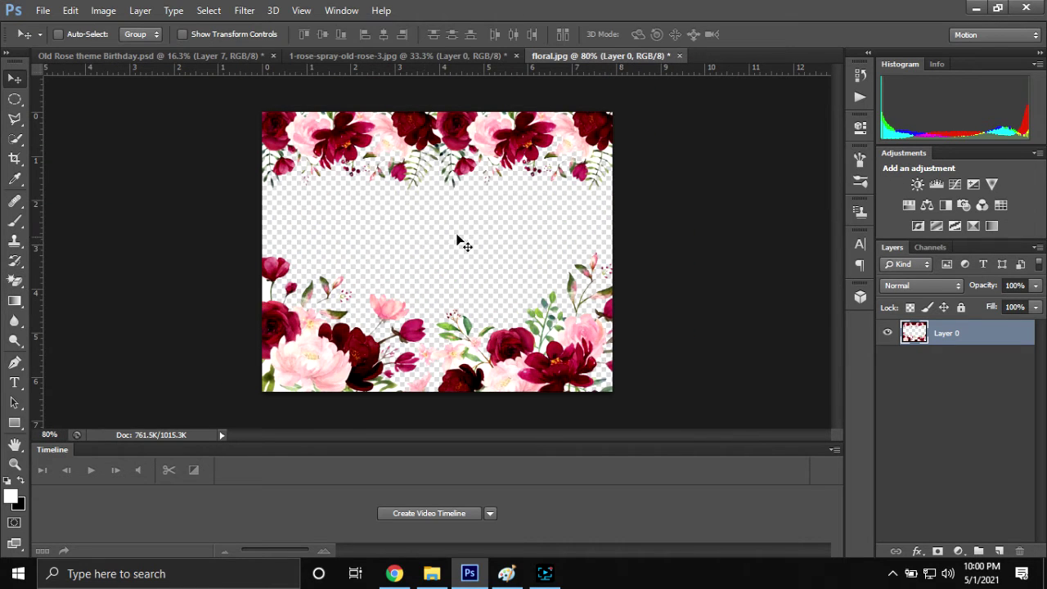
left_click_drag(461, 236, 194, 62)
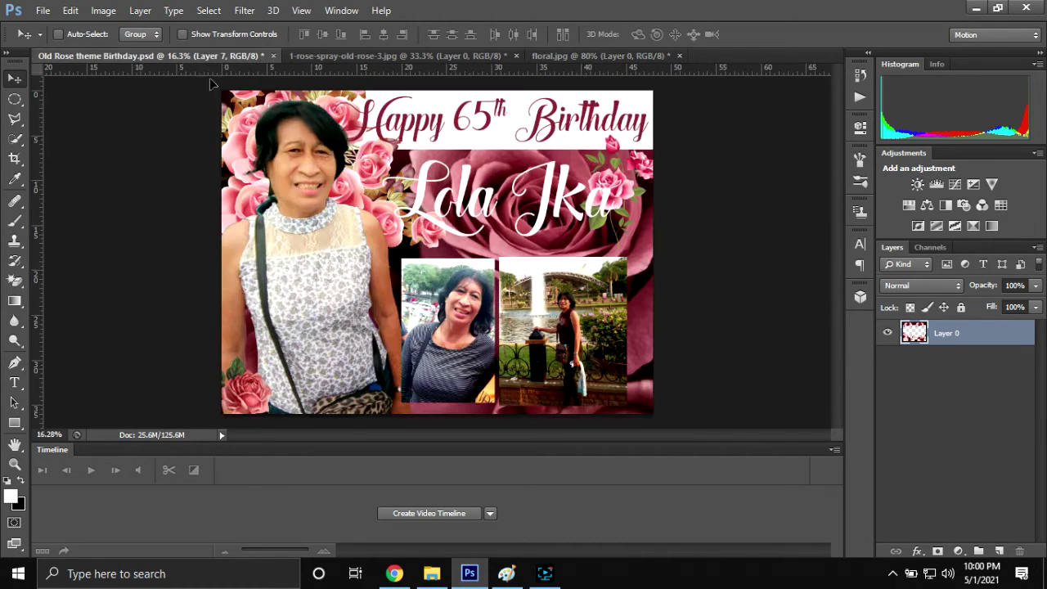
mouse_move(194, 62)
left_mouse_down()
mouse_move(434, 416)
mouse_move(391, 390)
left_mouse_up()
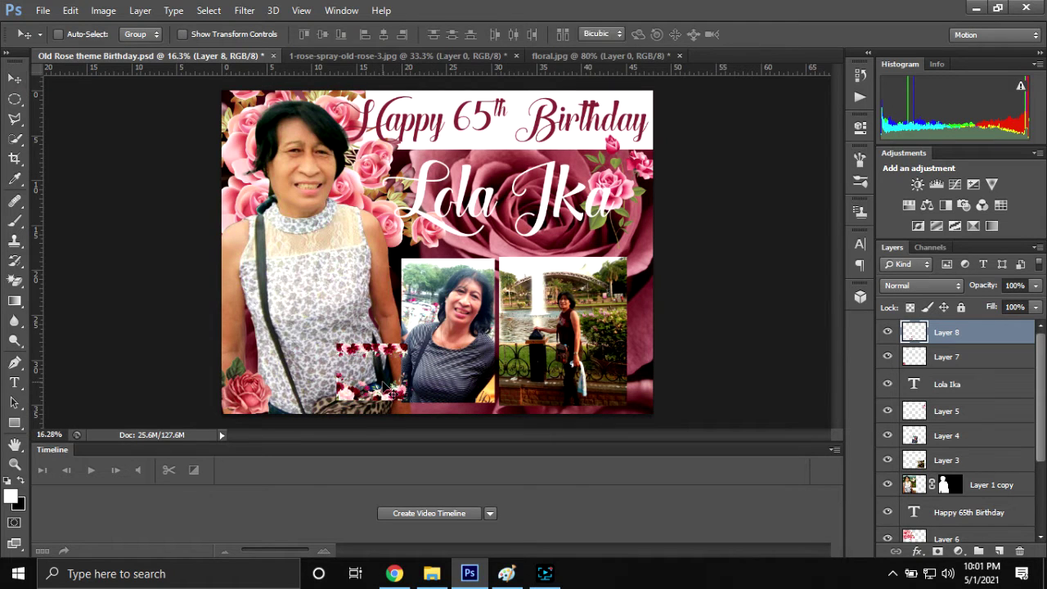
key("ctrl+t")
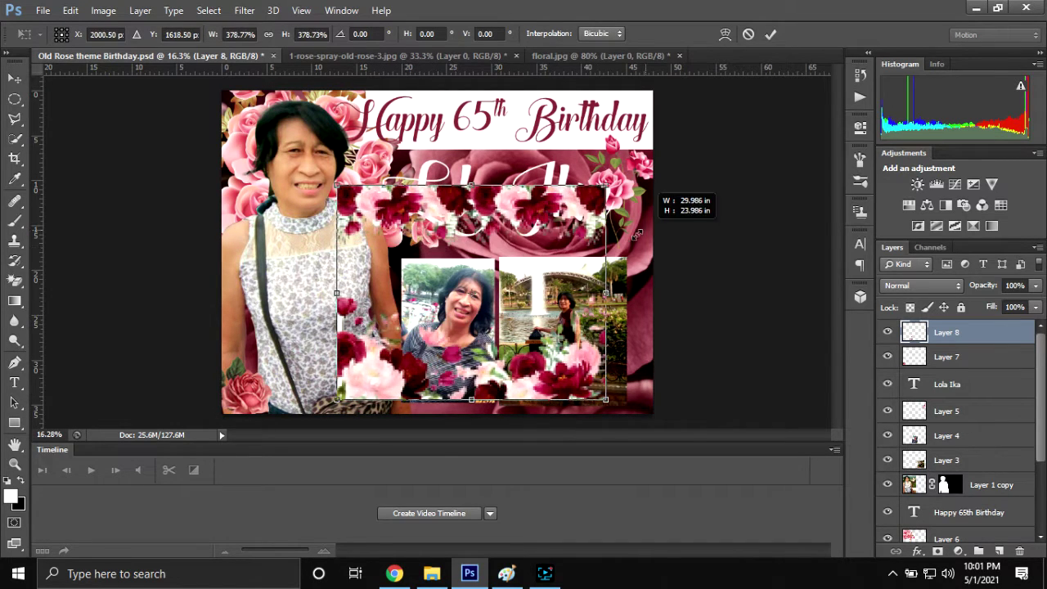
left_click_drag(407, 345, 582, 206)
mouse_move(519, 272)
left_mouse_down()
mouse_move(467, 293)
mouse_move(415, 287)
left_mouse_up()
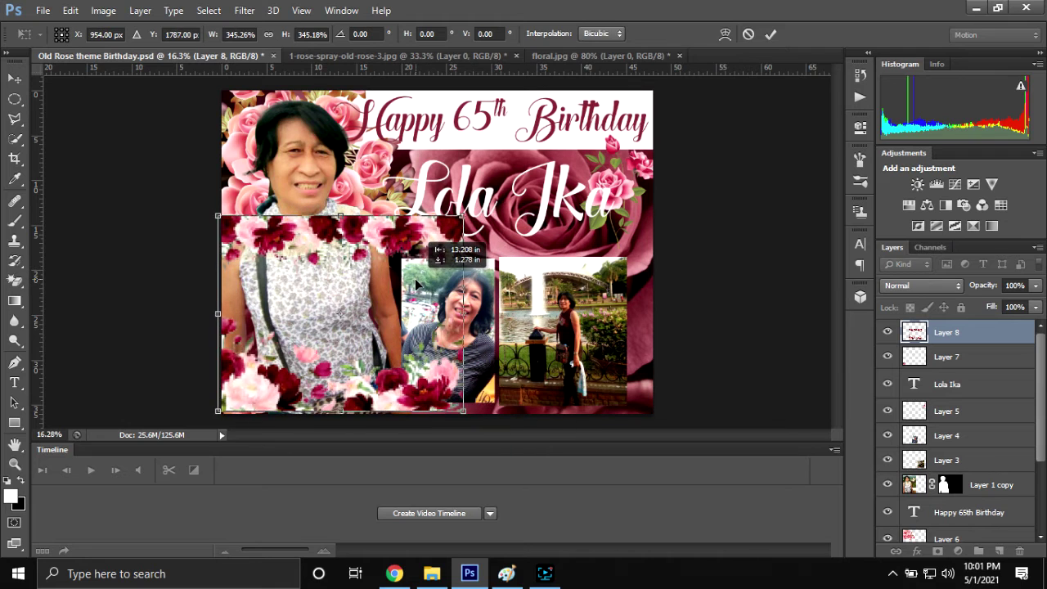
left_click(773, 33)
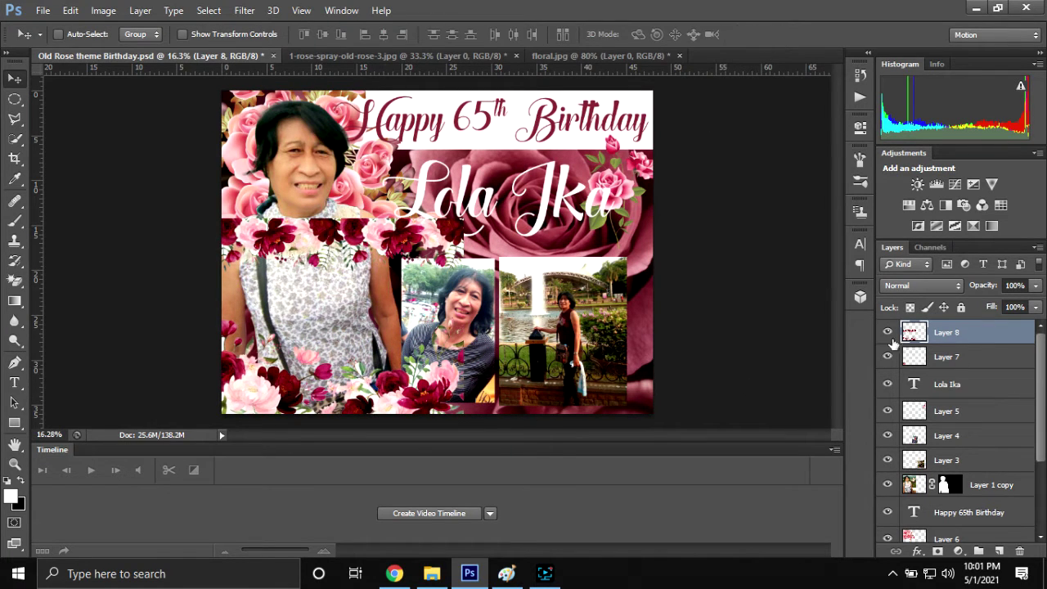
- Copy the lower flower strip to Layer 9, hide Layer 8, and duplicate Layer 9
left_click(15, 98)
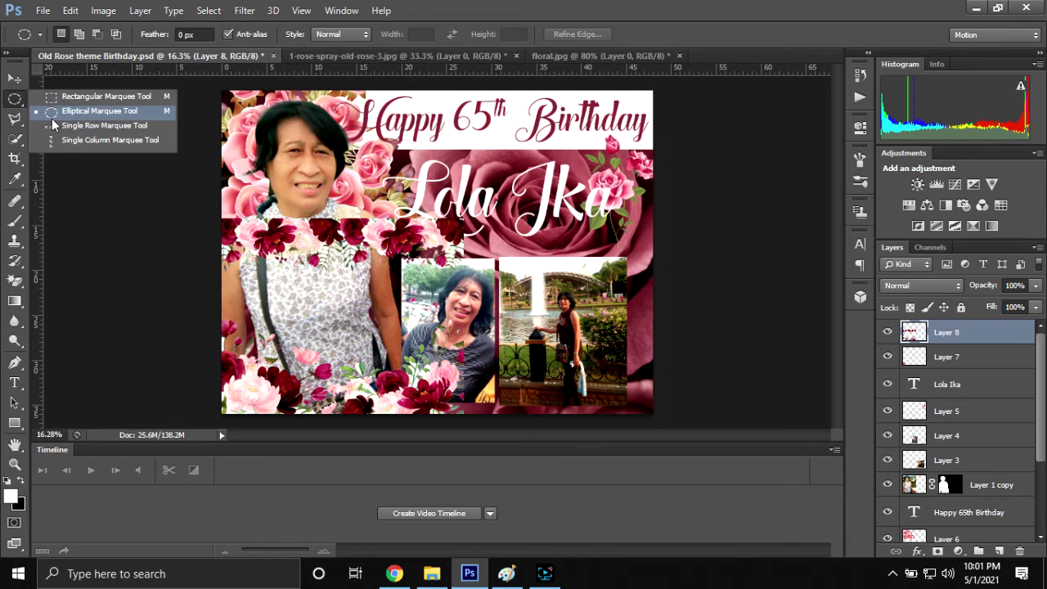
left_click(57, 98)
left_click_drag(171, 305, 511, 442)
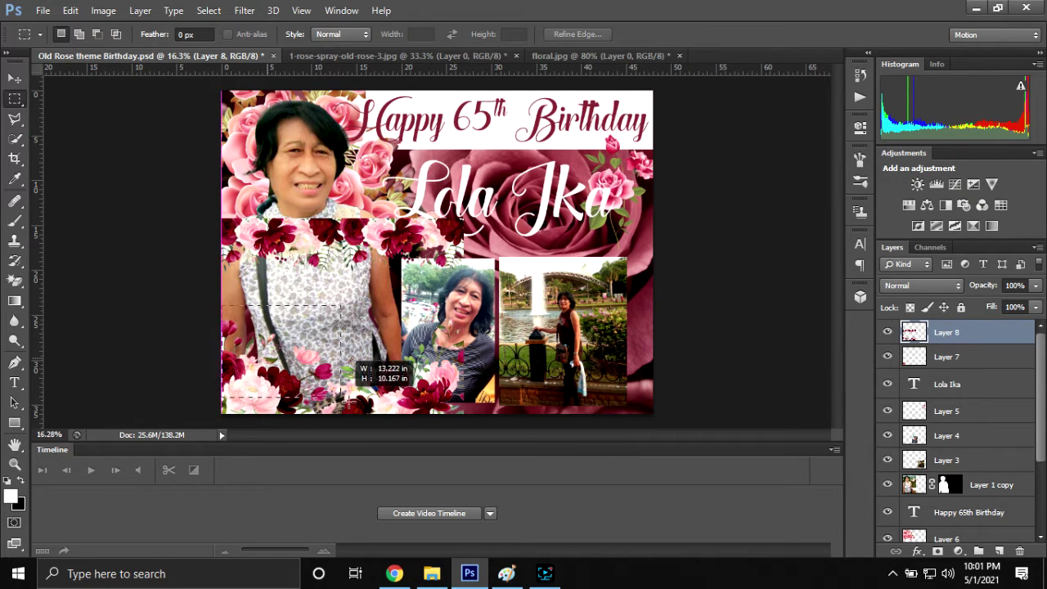
right_click(451, 355)
left_click(499, 168)
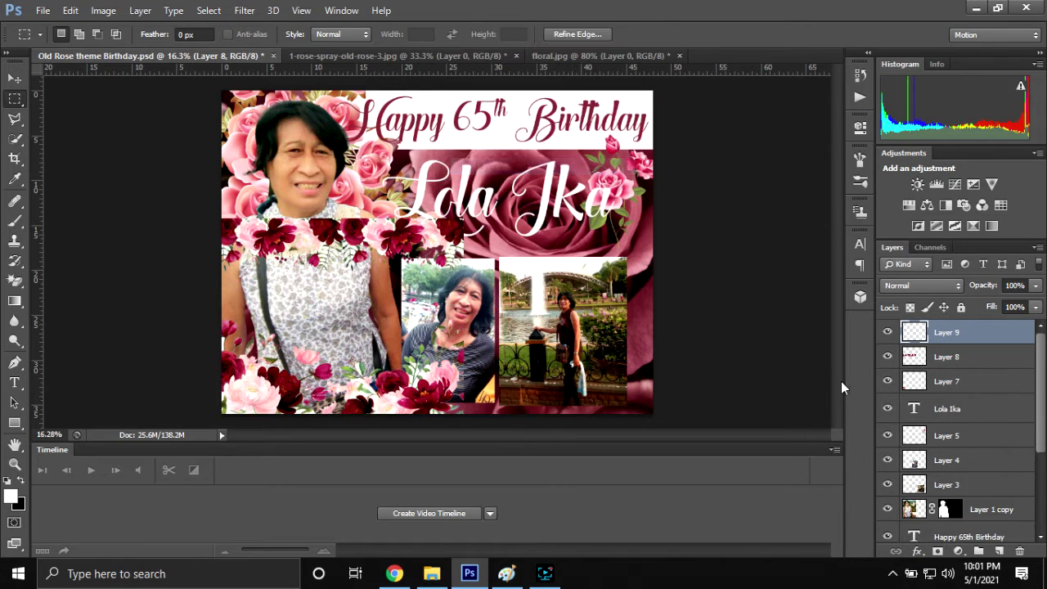
left_click(887, 356)
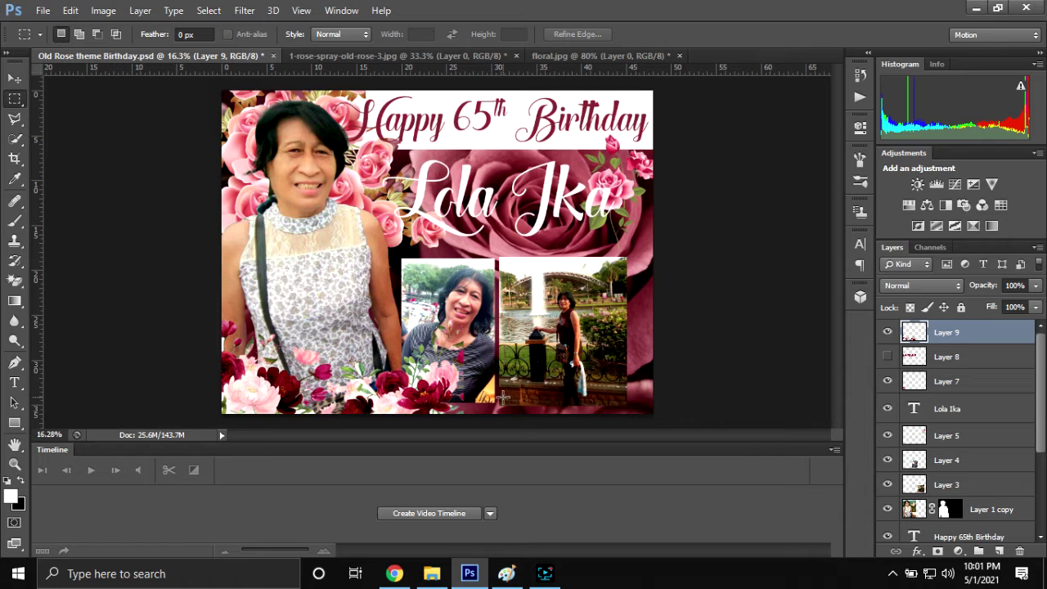
key("ctrl+j")
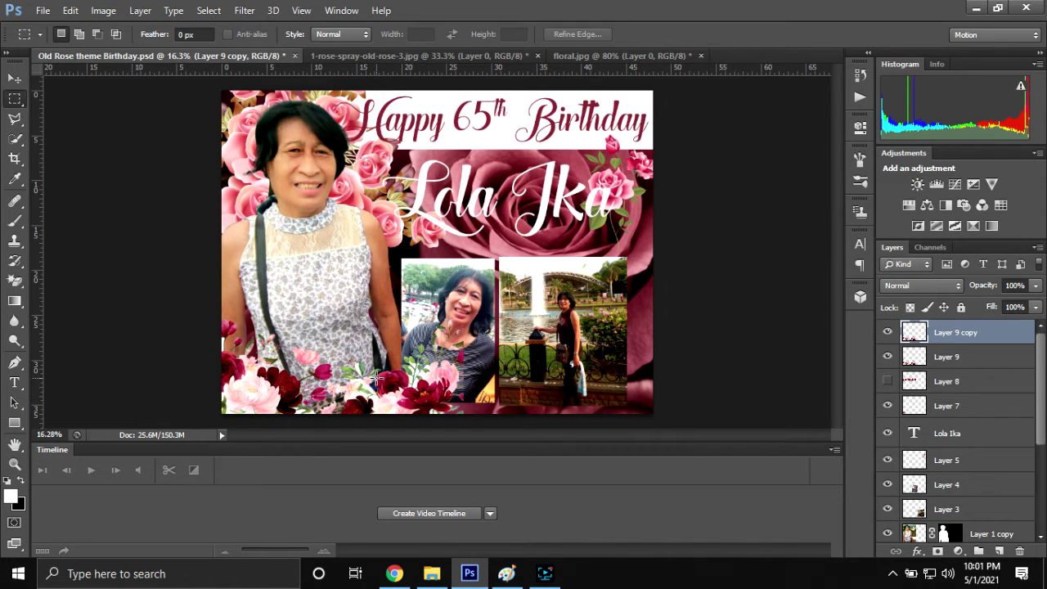
- Flip the Layer 9 copy horizontally and place it at the bottom right of the card
key("v")
mouse_move(374, 377)
left_mouse_down()
mouse_move(474, 344)
mouse_move(493, 317)
left_mouse_up()
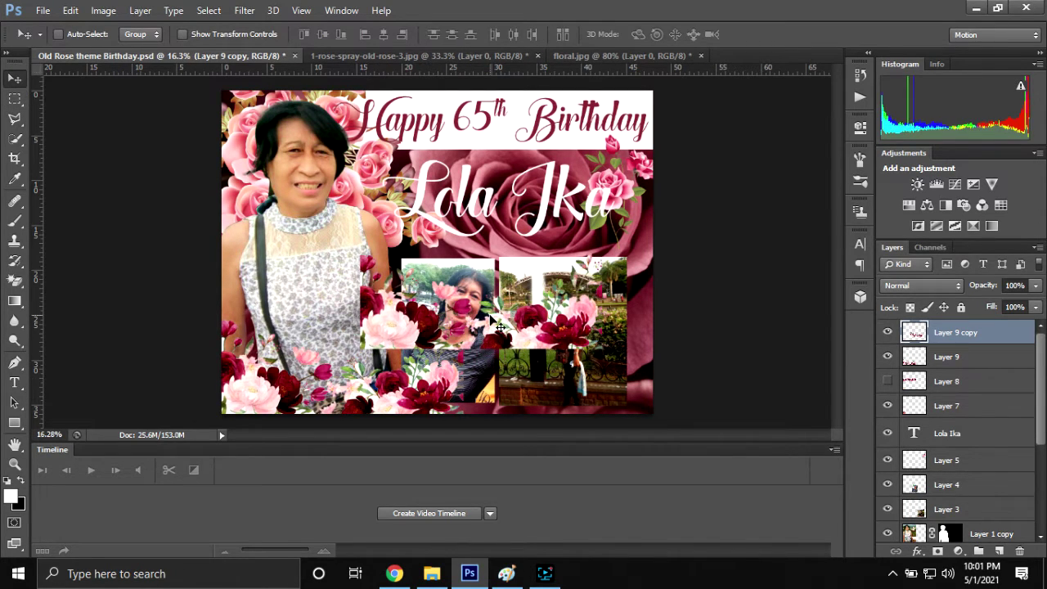
key("ctrl+t")
right_click(559, 335)
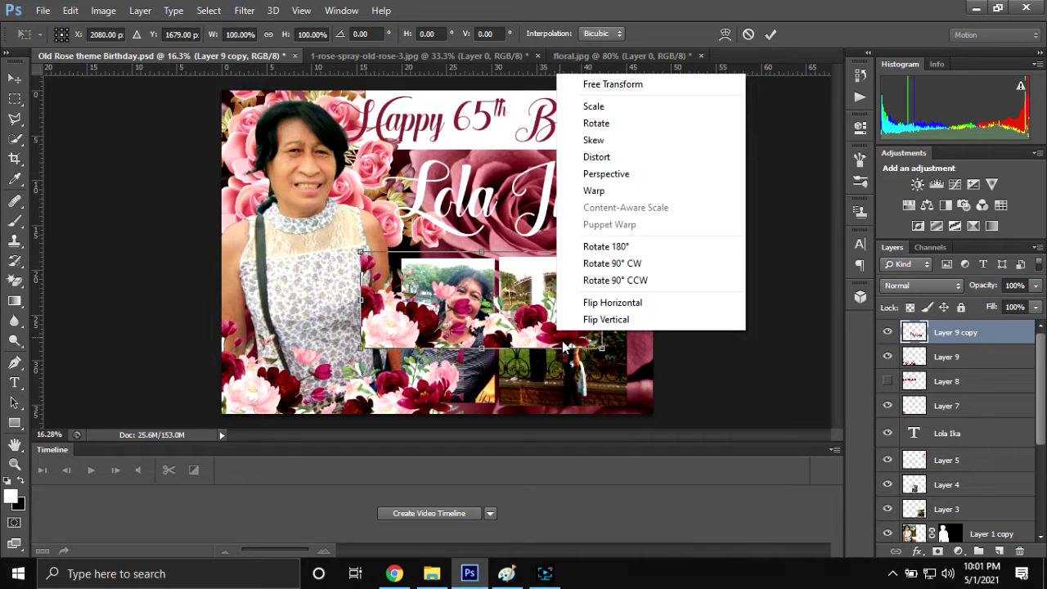
left_click(593, 305)
left_click_drag(524, 320, 576, 390)
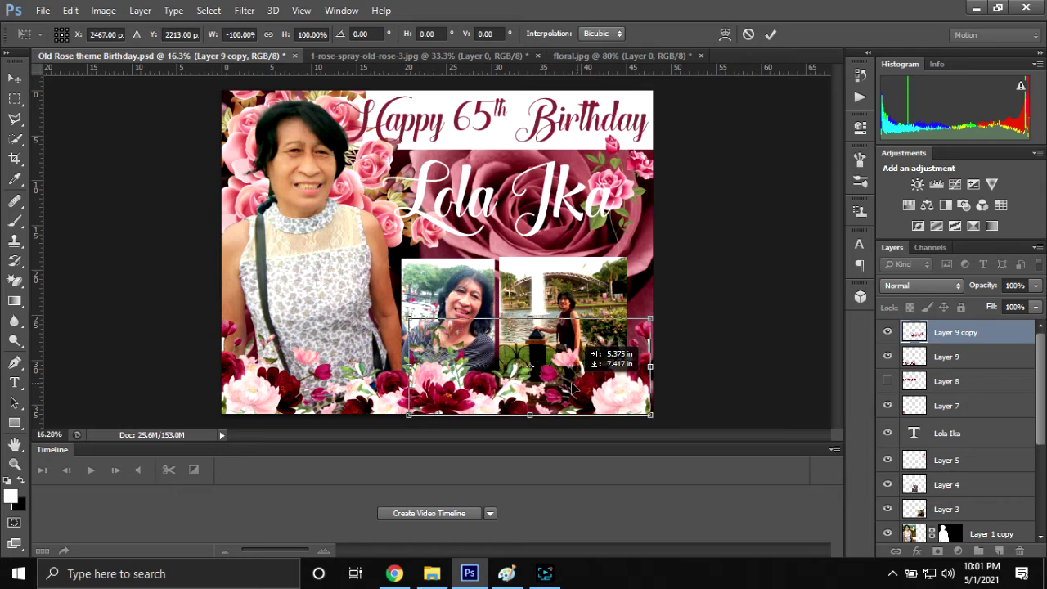
left_click_drag(576, 391, 575, 385)
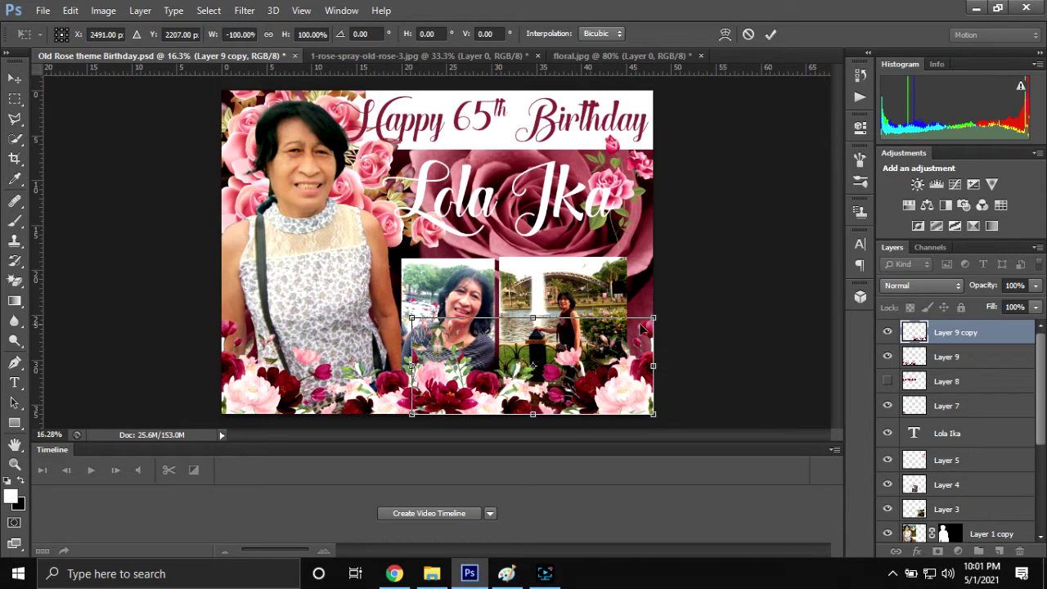
left_click(771, 34)
- Scale Layer 9 and its copy to about 92%, then shift the copy along the bottom
left_click(978, 358, "shift")
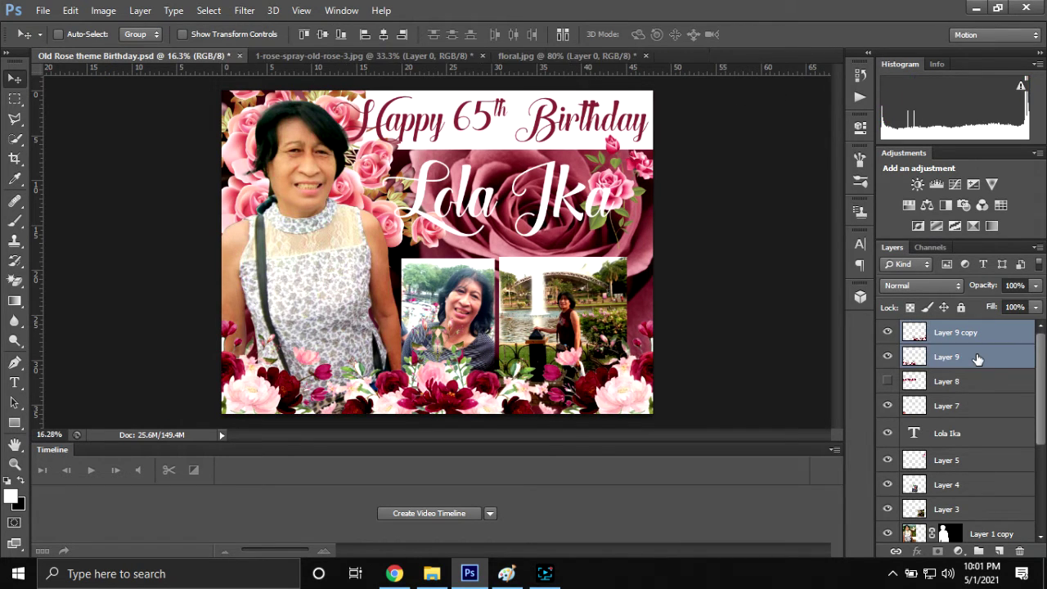
key("ctrl+t")
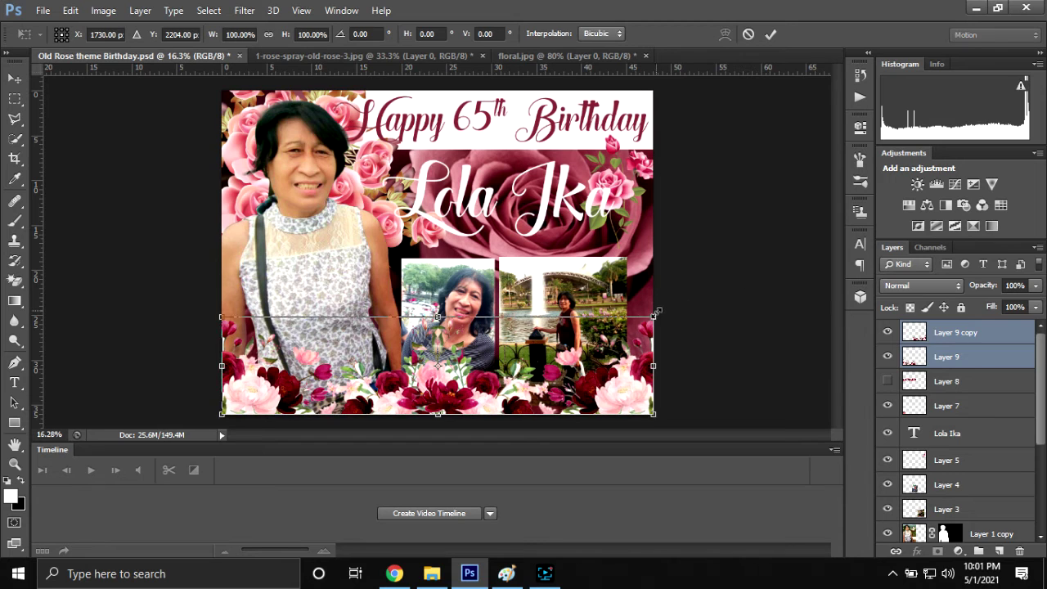
left_click_drag(657, 311, 628, 350)
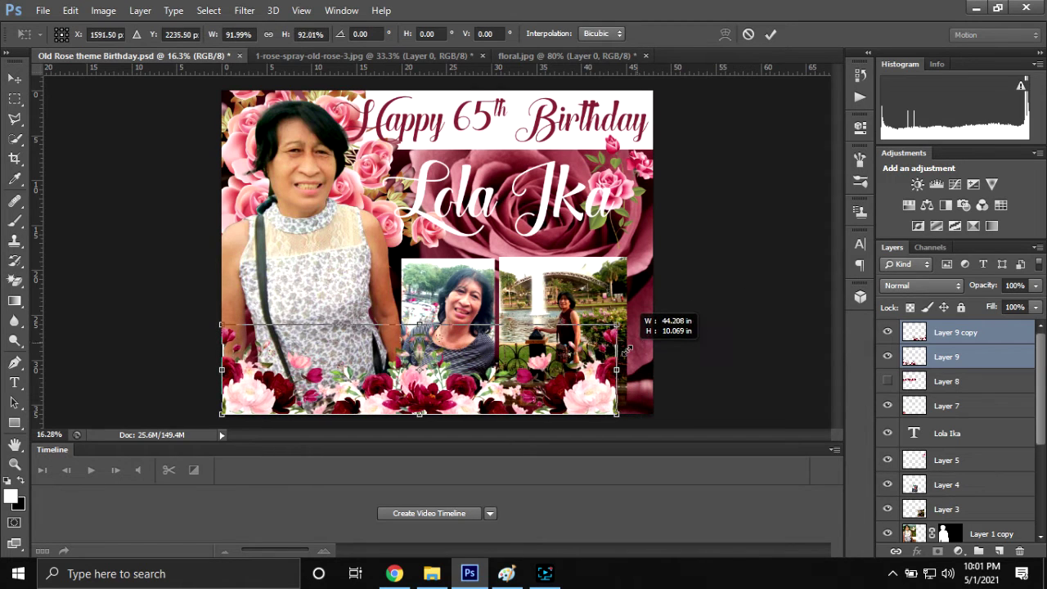
left_click(771, 34)
left_click(955, 332)
mouse_move(576, 381)
left_mouse_down()
mouse_move(605, 377)
mouse_move(612, 407)
left_mouse_up()
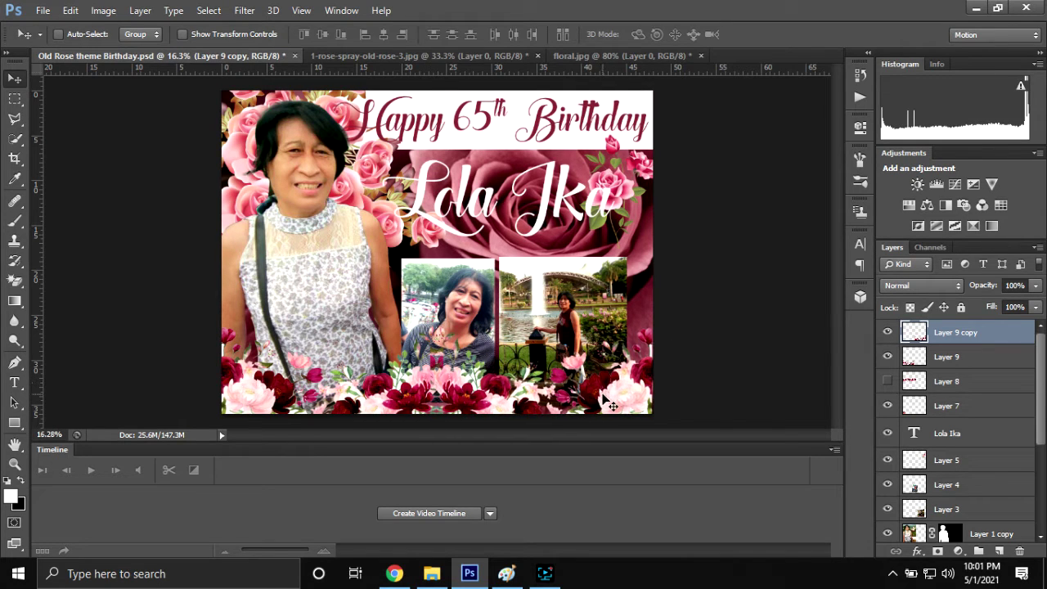
- Erase the pink petals over the striped shirt on Layer 9 copy with a soft round 150 px eraser
scroll(466, 417, "up", 3)
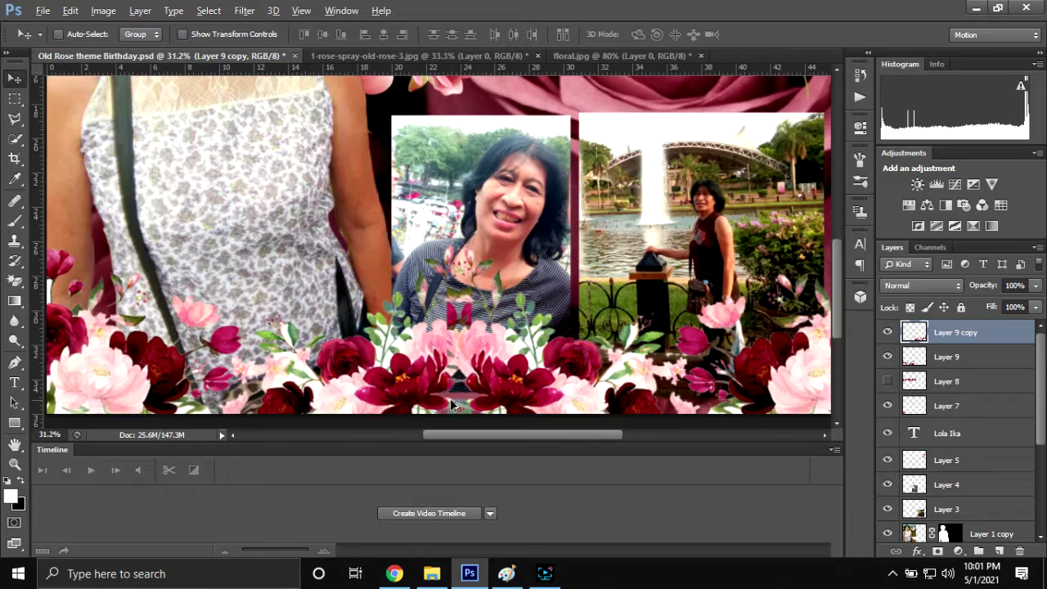
scroll(451, 359, "down", 1)
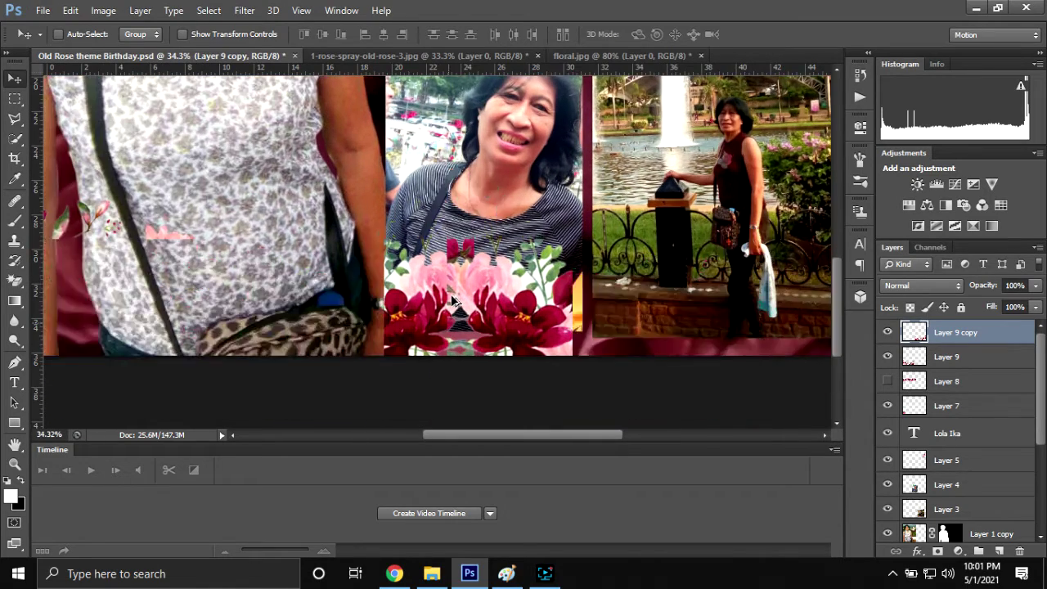
scroll(455, 306, "up", 2)
scroll(449, 346, "down", 1)
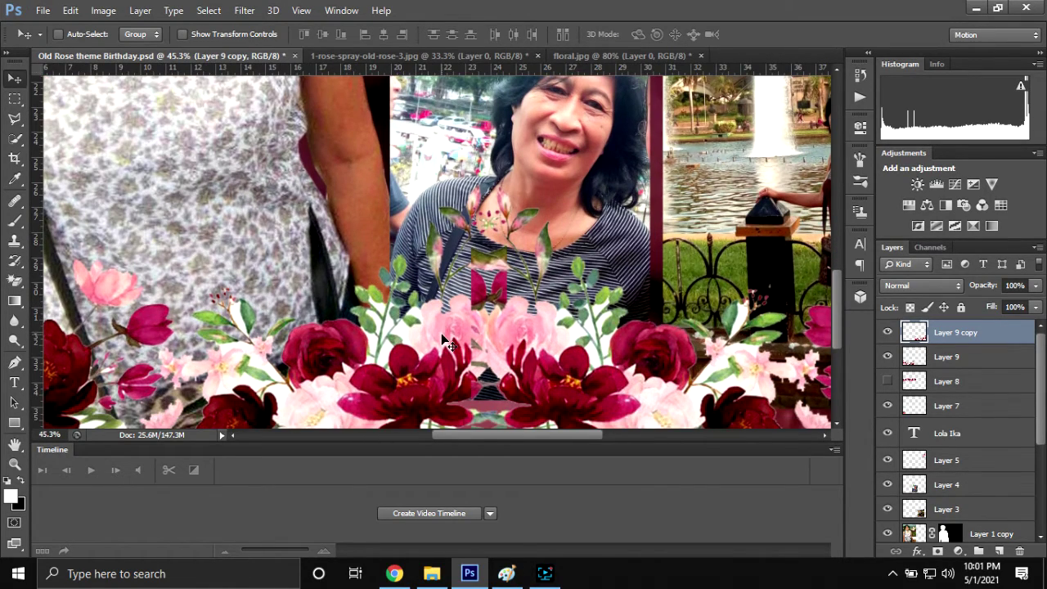
key("e")
right_click(15, 281)
left_click(51, 278)
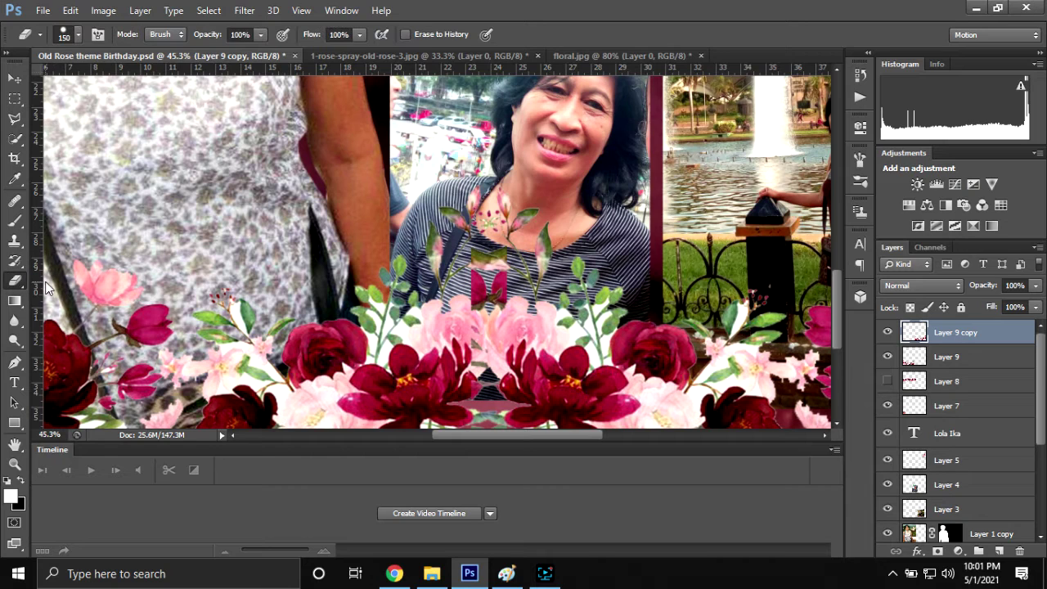
left_click(77, 34)
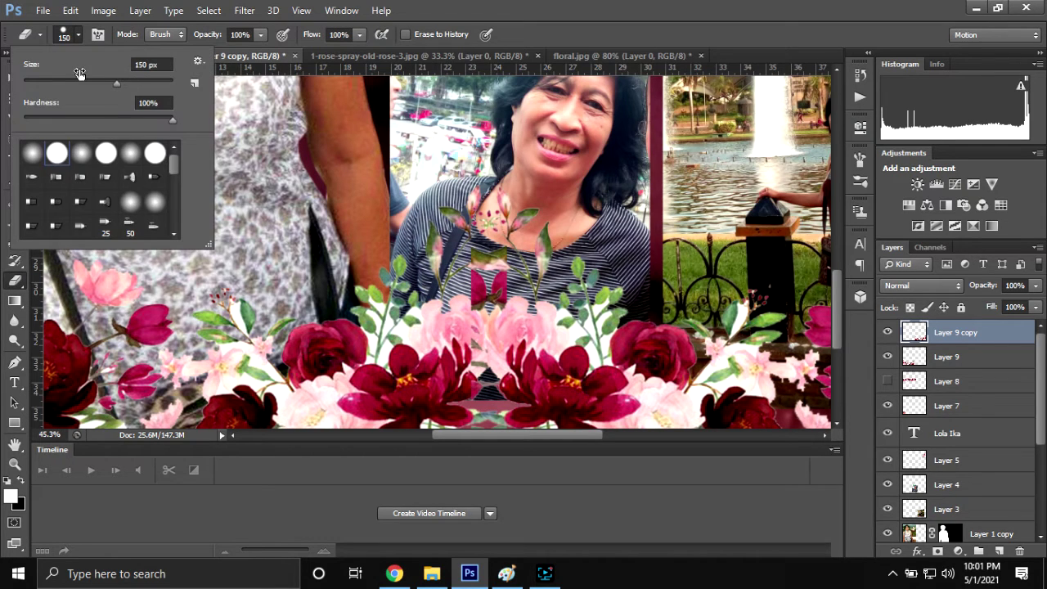
left_click(78, 155)
left_click(438, 315)
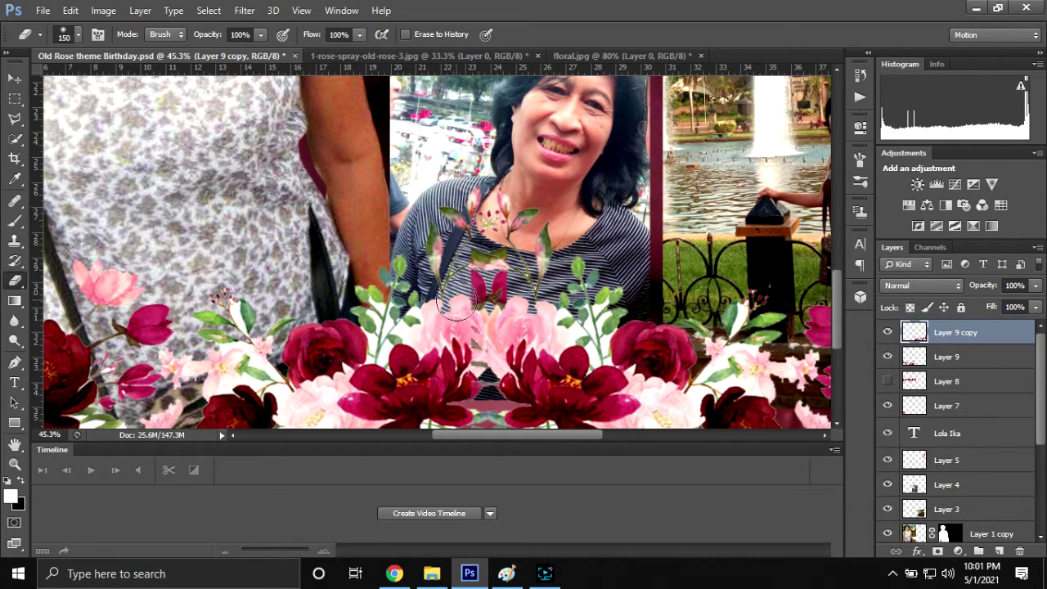
mouse_move(458, 307)
left_mouse_down()
mouse_move(488, 289)
mouse_move(478, 327)
left_mouse_up()
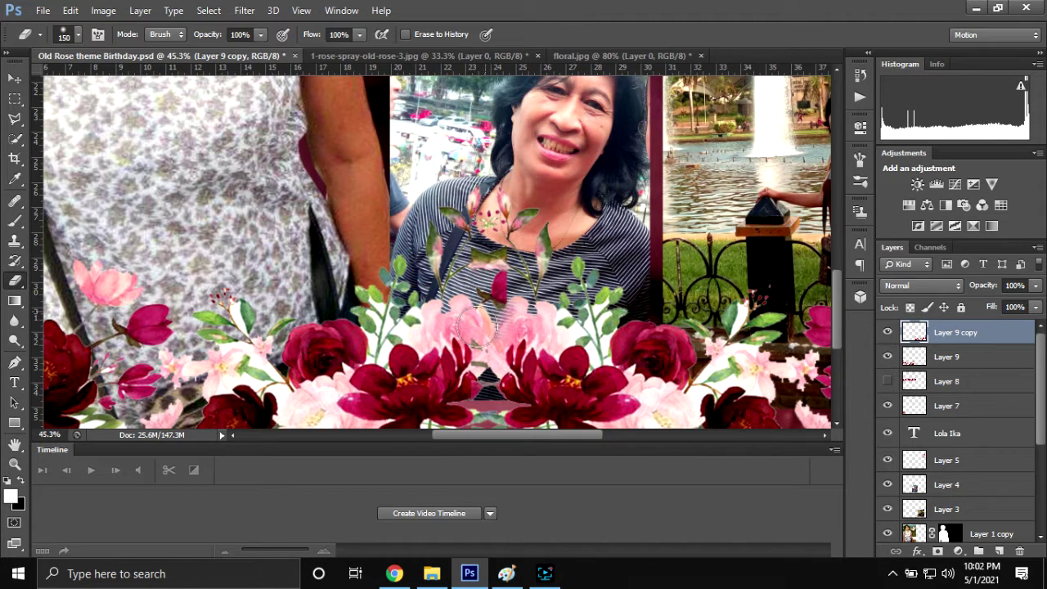
scroll(466, 354, "down", 1)
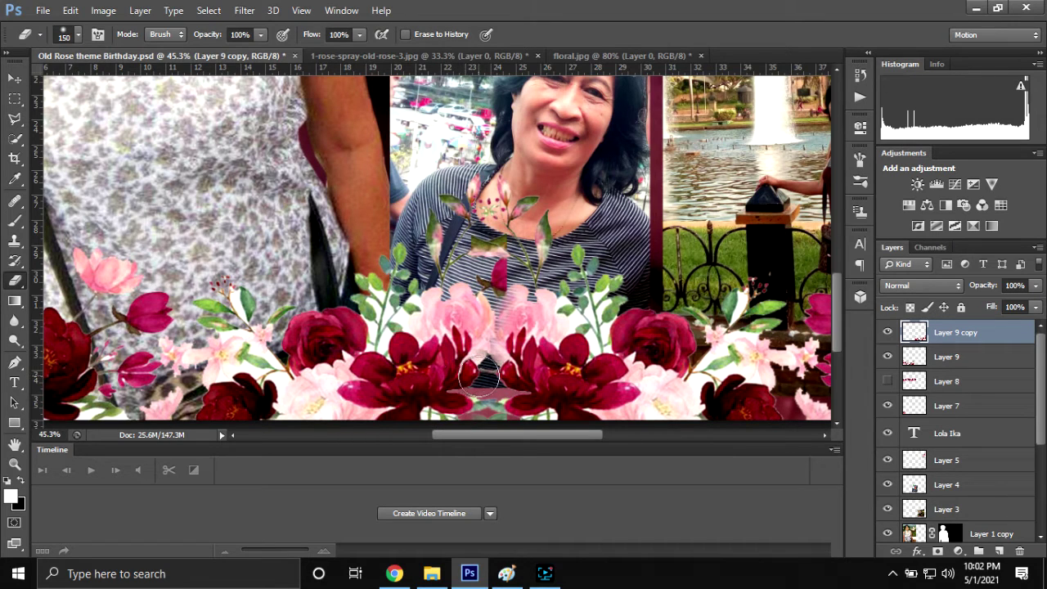
- Save Old Rose theme Birthday.psd and zoom out to view the whole collage
key("ctrl+s")
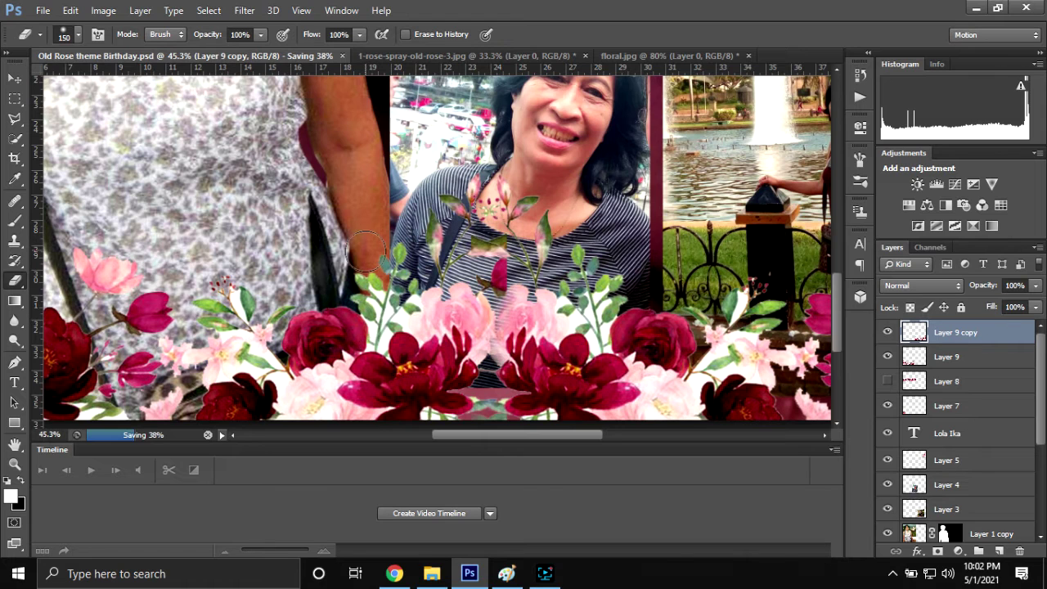
scroll(364, 250, "down", 5)
scroll(364, 250, "down", 1)
scroll(375, 236, "down", 2)
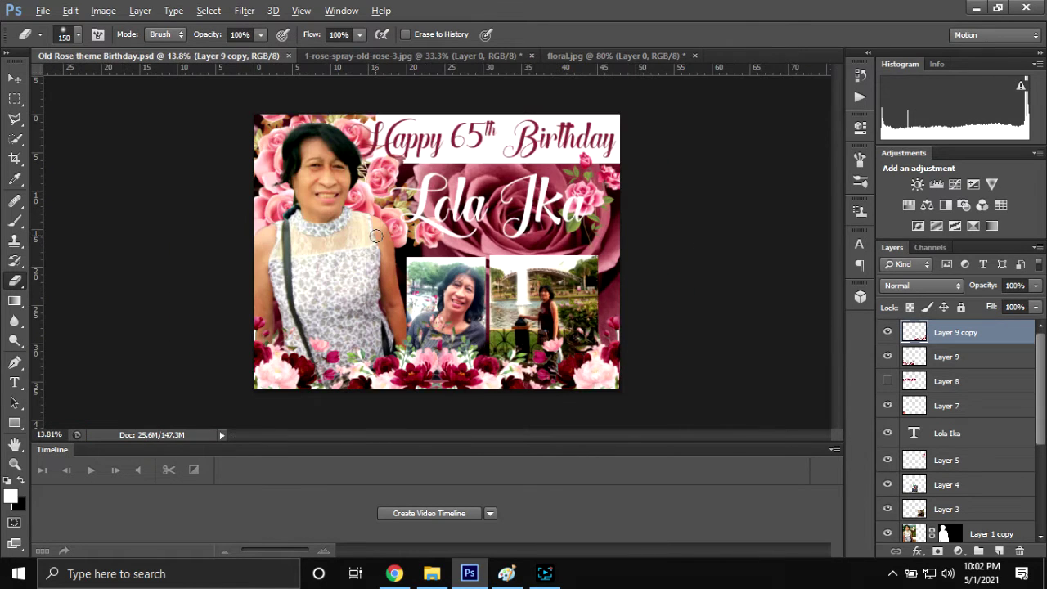
scroll(376, 259, "up", 1)
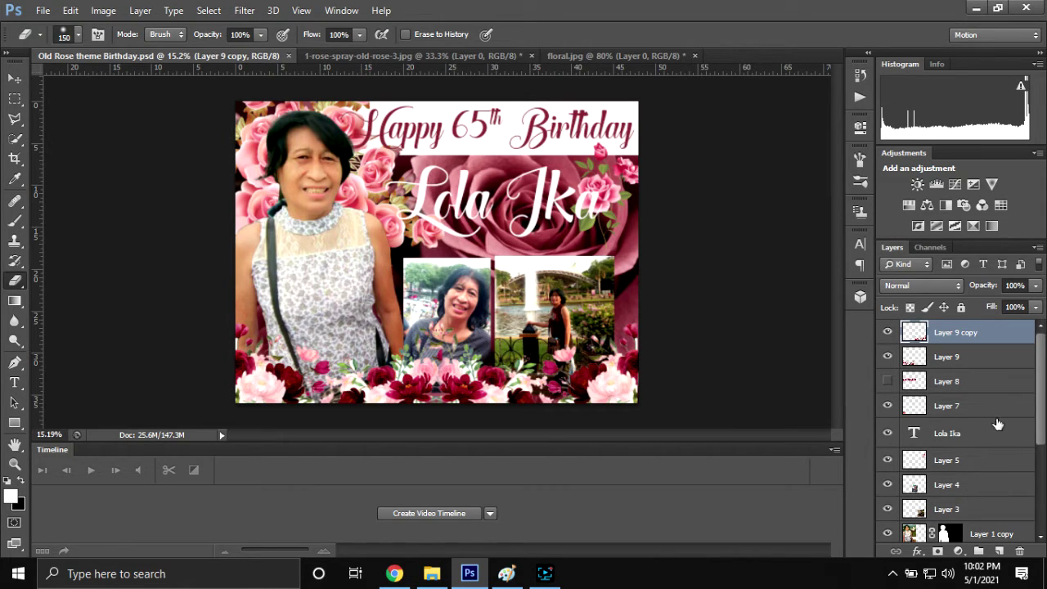
- Add a Color Balance adjustment above Layer 6 with midtones Red +100
left_click(981, 367)
scroll(959, 466, "down", 3)
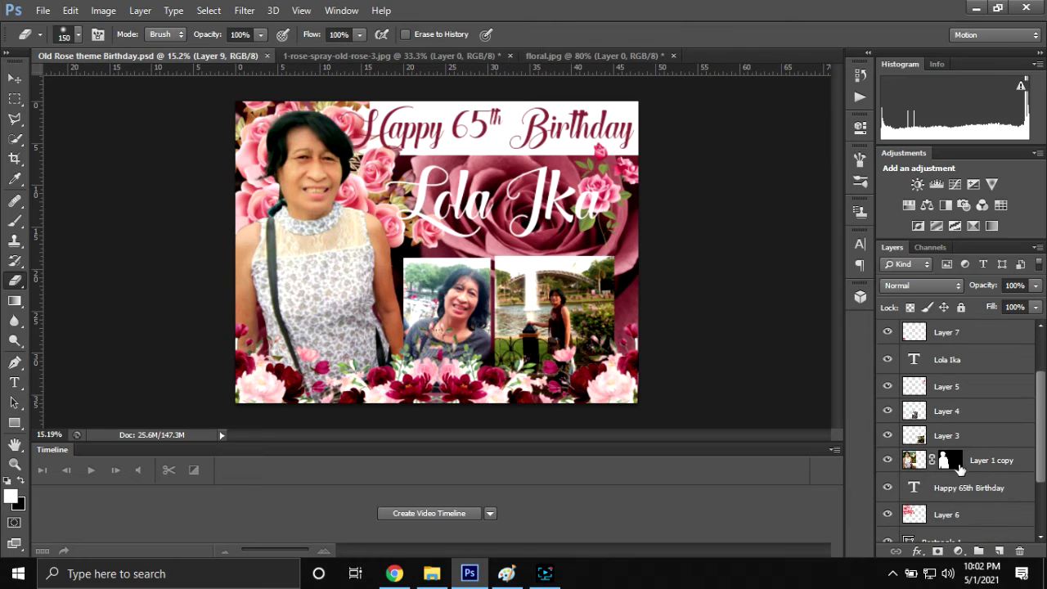
left_click(989, 512)
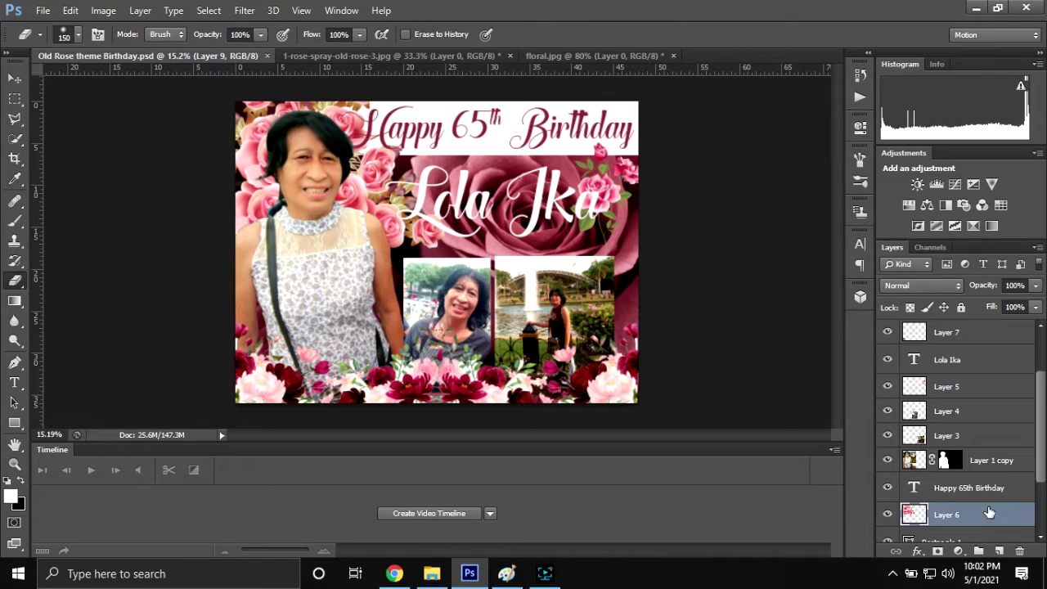
left_click(958, 551)
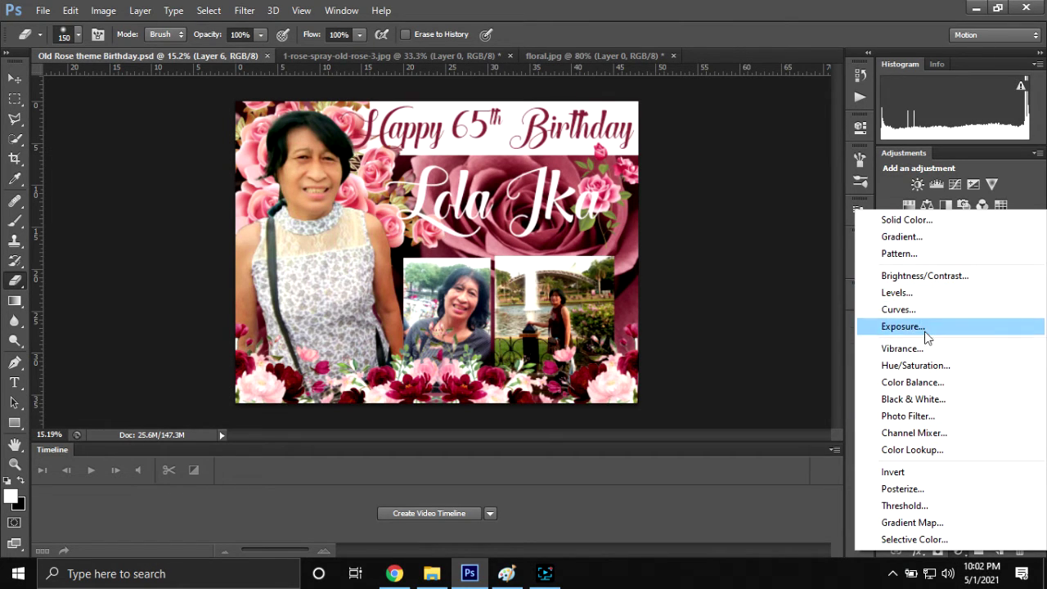
left_click(915, 382)
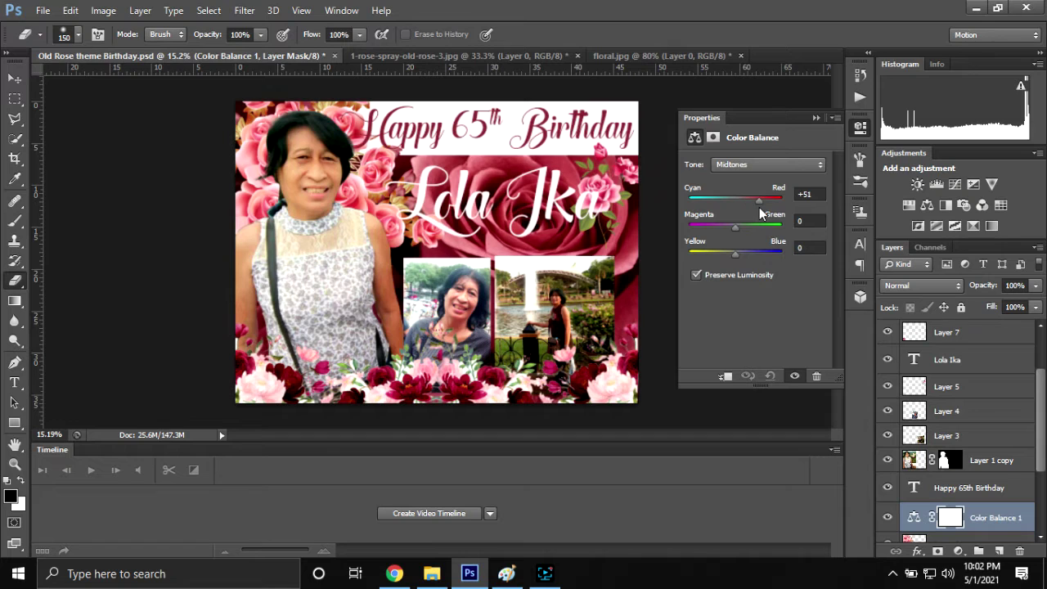
left_click_drag(759, 209, 777, 215)
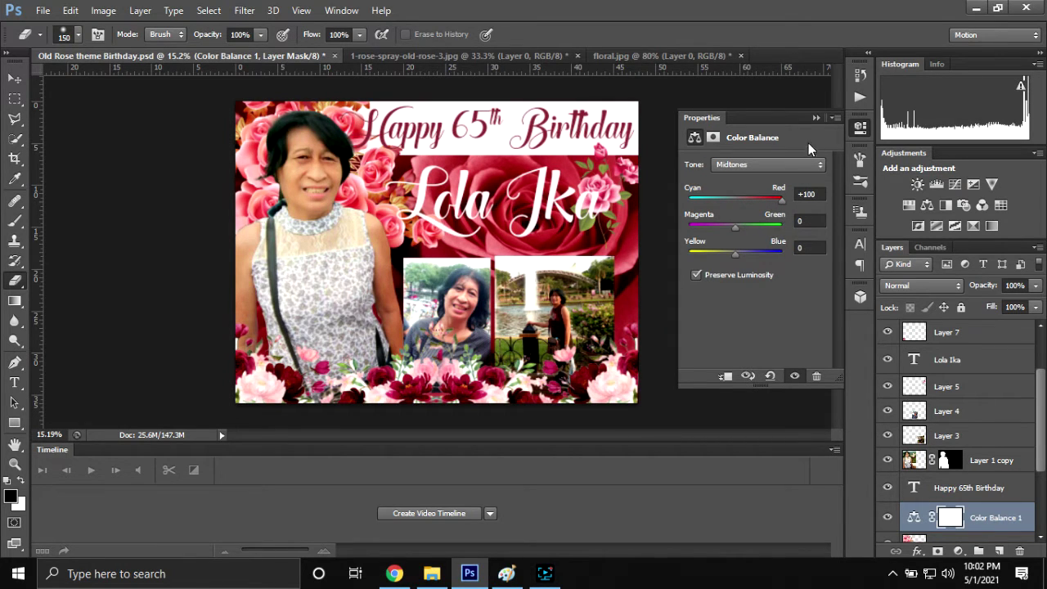
- Clip the Color Balance to Layer 6 and set Magenta −10 and Blue +8
right_click(1005, 517)
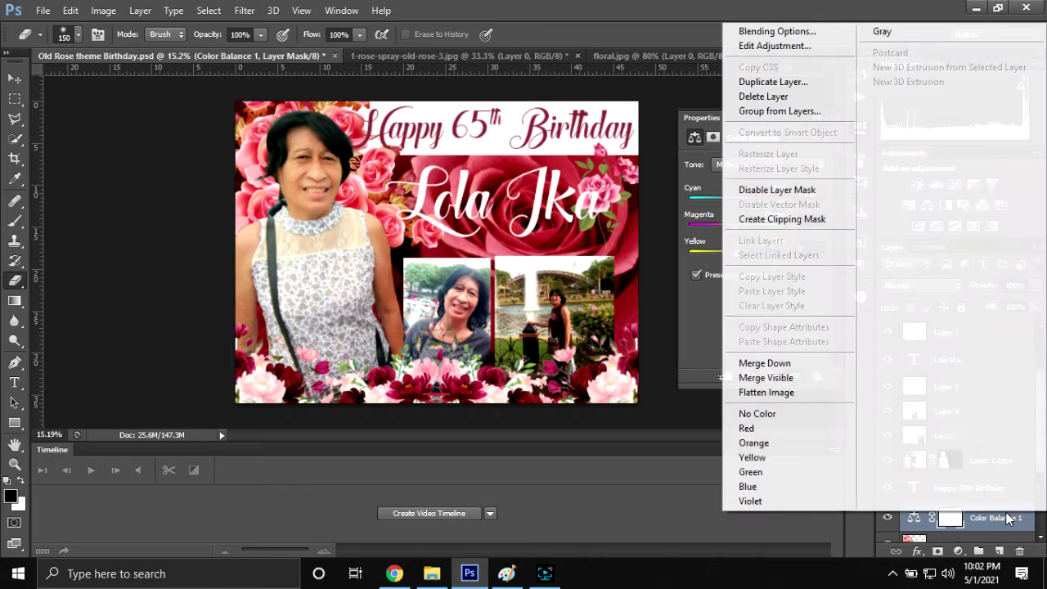
left_click(757, 221)
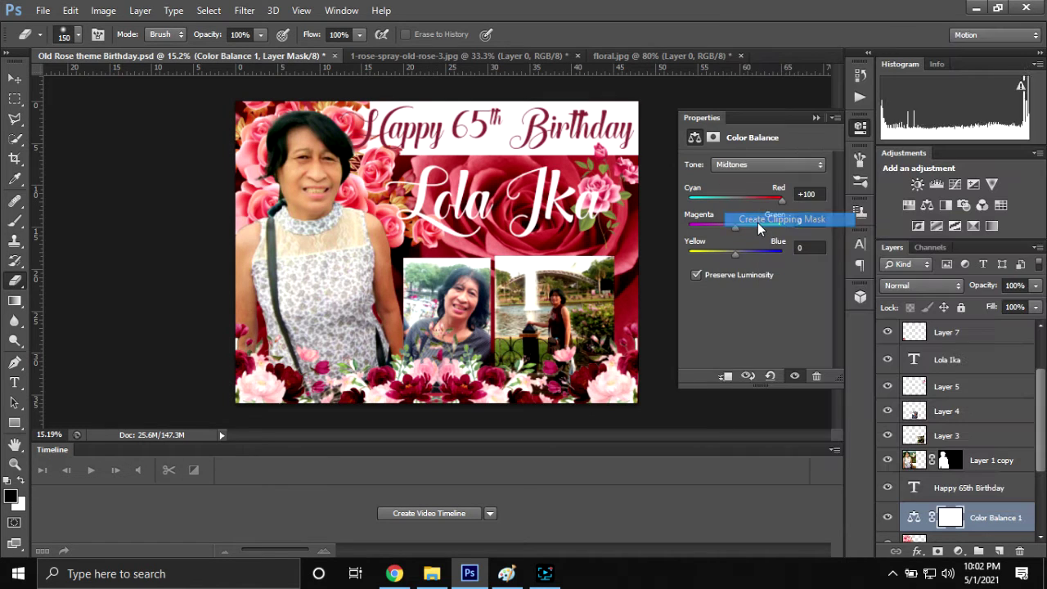
left_click_drag(738, 224, 741, 236)
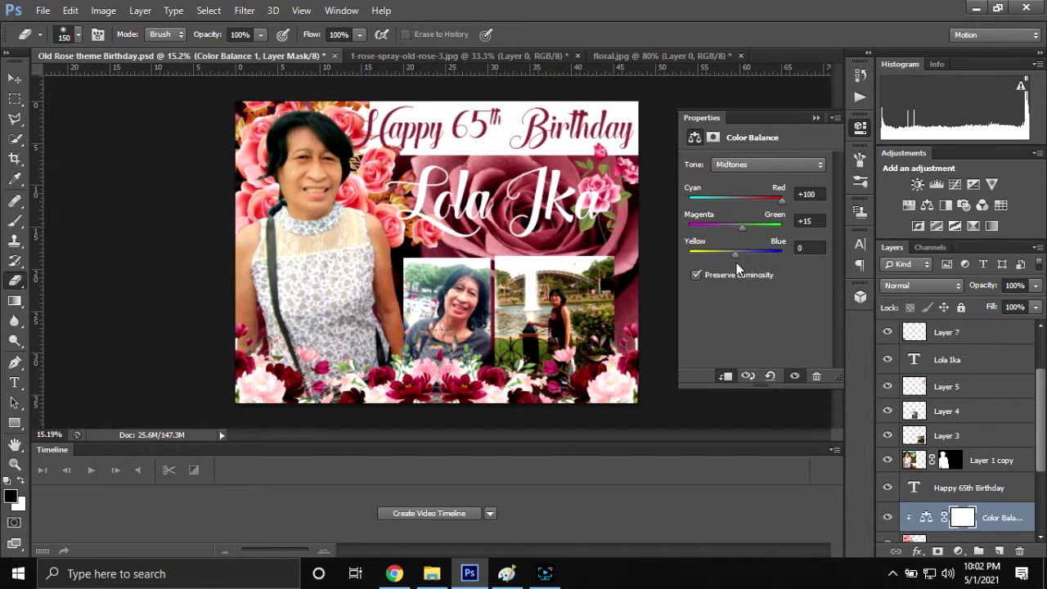
mouse_move(736, 264)
left_mouse_down()
mouse_move(717, 258)
mouse_move(738, 258)
left_mouse_up()
left_click_drag(744, 225, 645, 238)
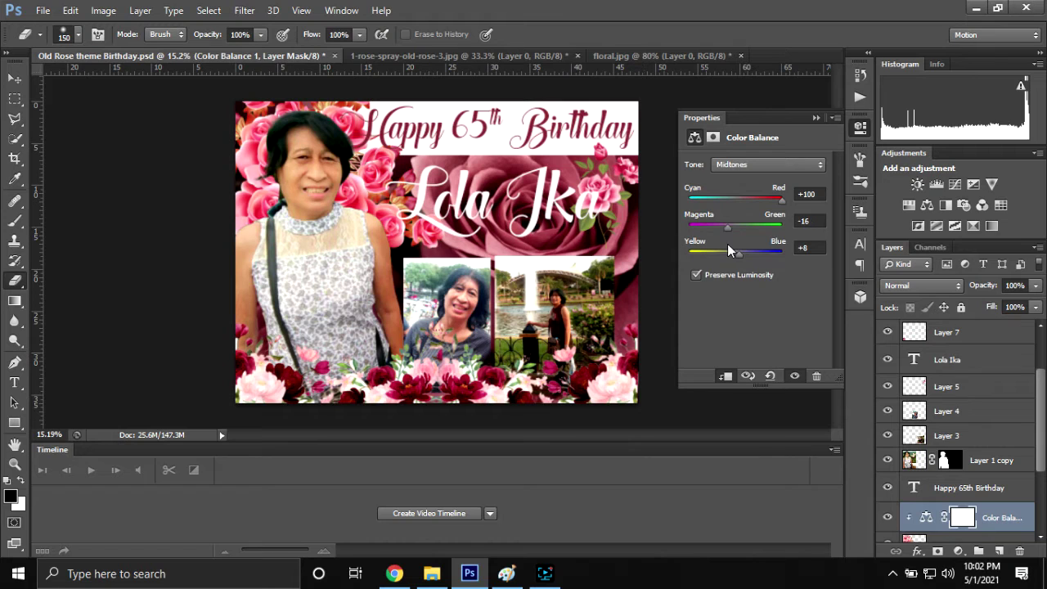
mouse_move(674, 242)
left_mouse_down()
mouse_move(738, 245)
mouse_move(730, 243)
left_mouse_up()
left_click(816, 118)
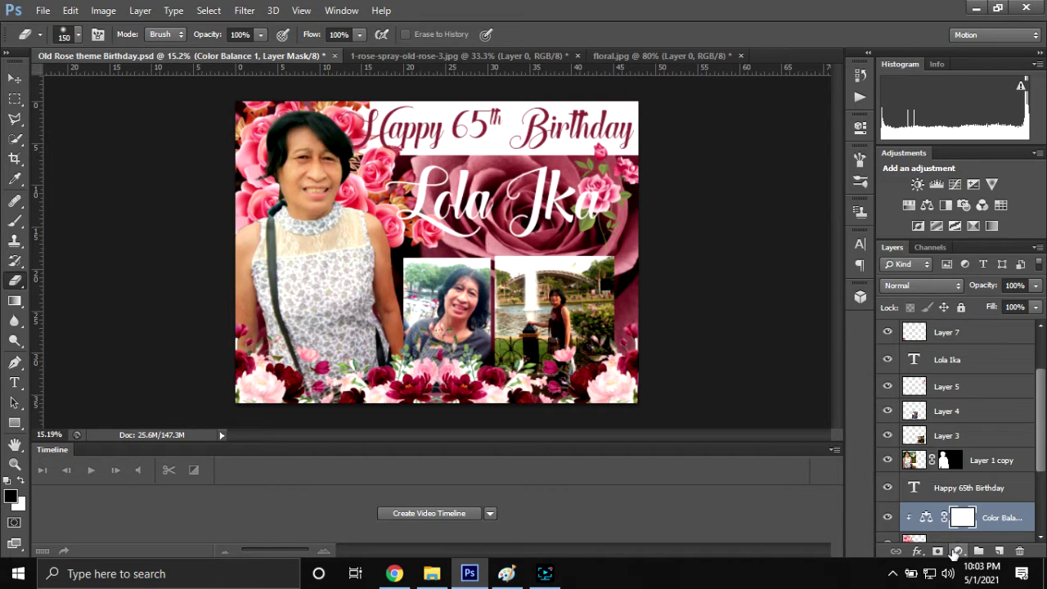
left_click(959, 551)
- Add a Photo Filter adjustment with a dusty red filter colour and stronger density
left_click(894, 415)
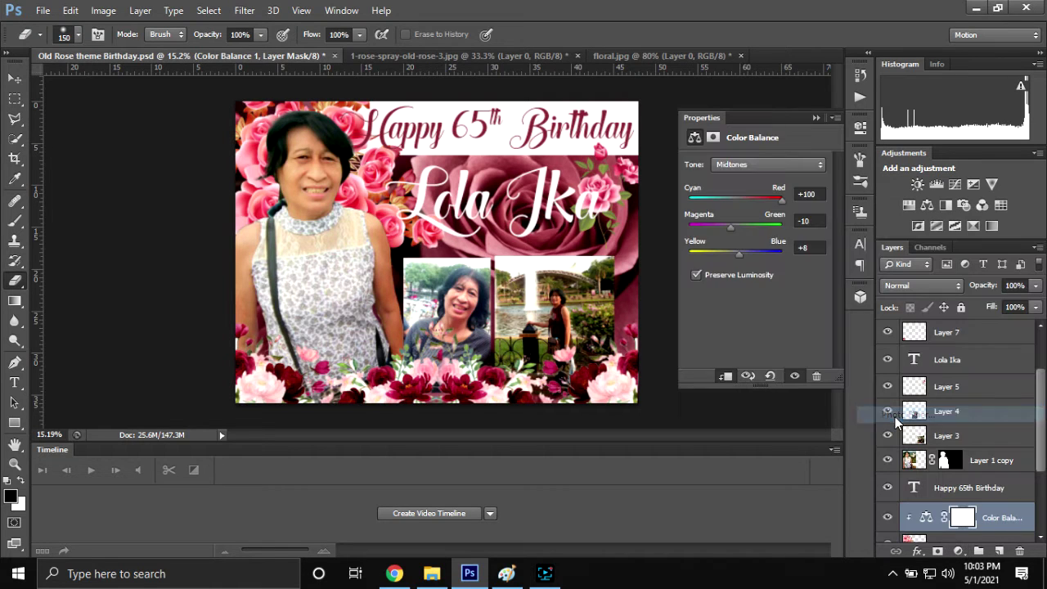
left_click(738, 189)
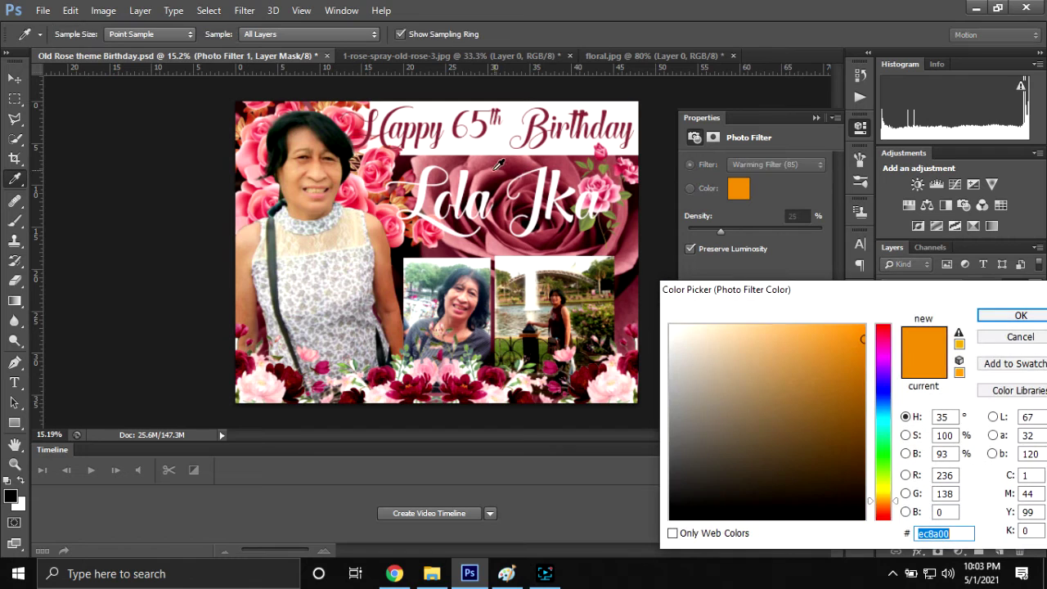
type("ffffff")
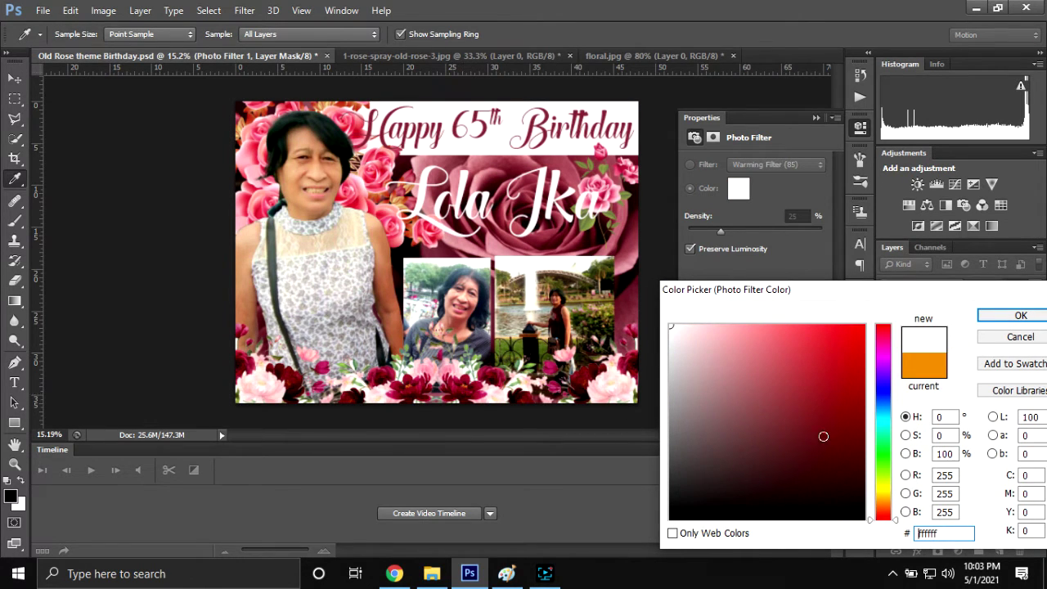
left_click(774, 378)
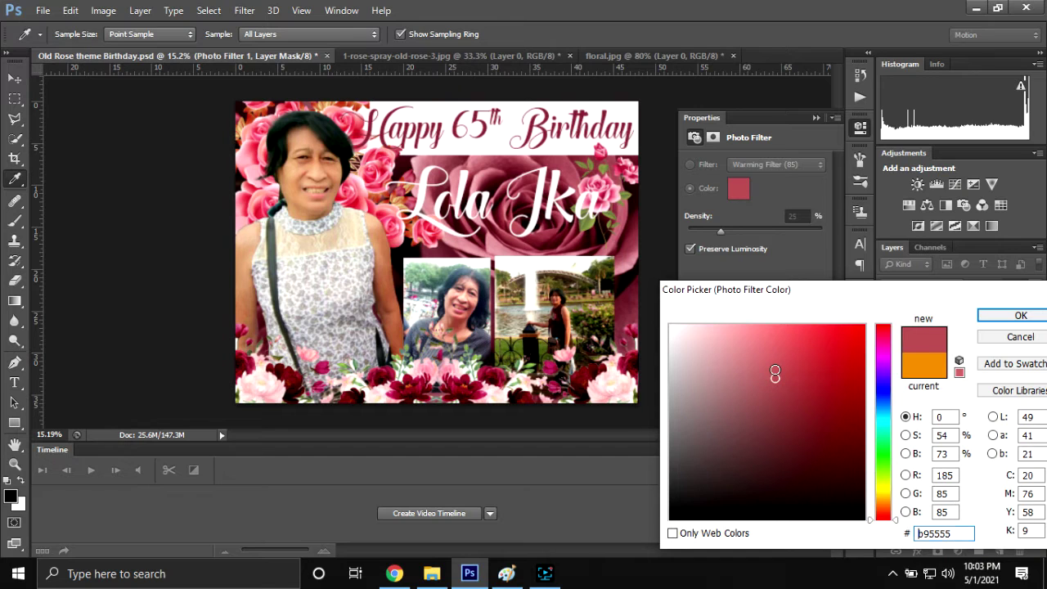
left_click_drag(774, 378, 771, 370)
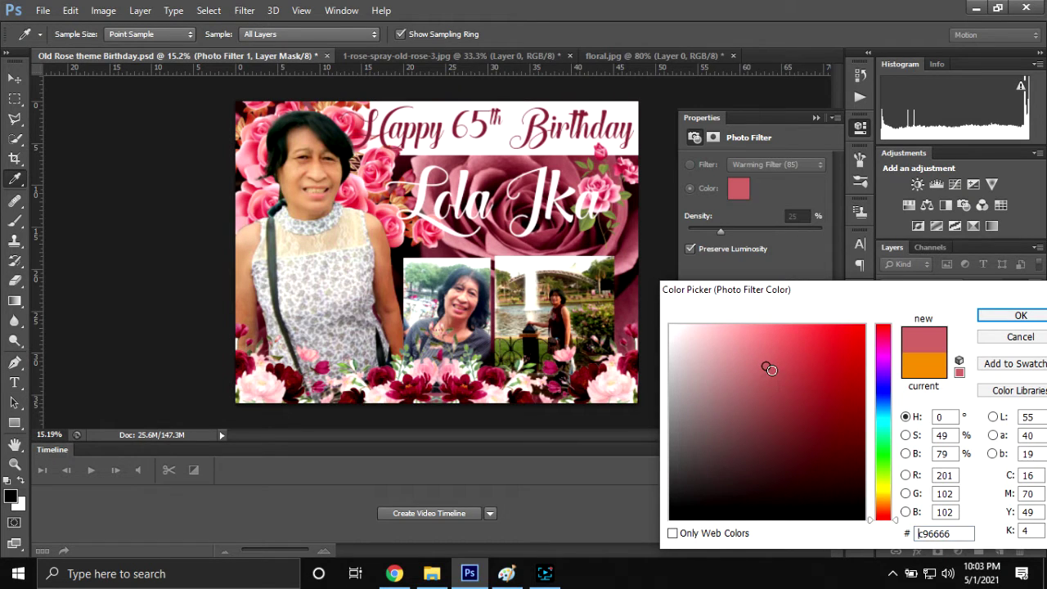
left_click(1018, 316)
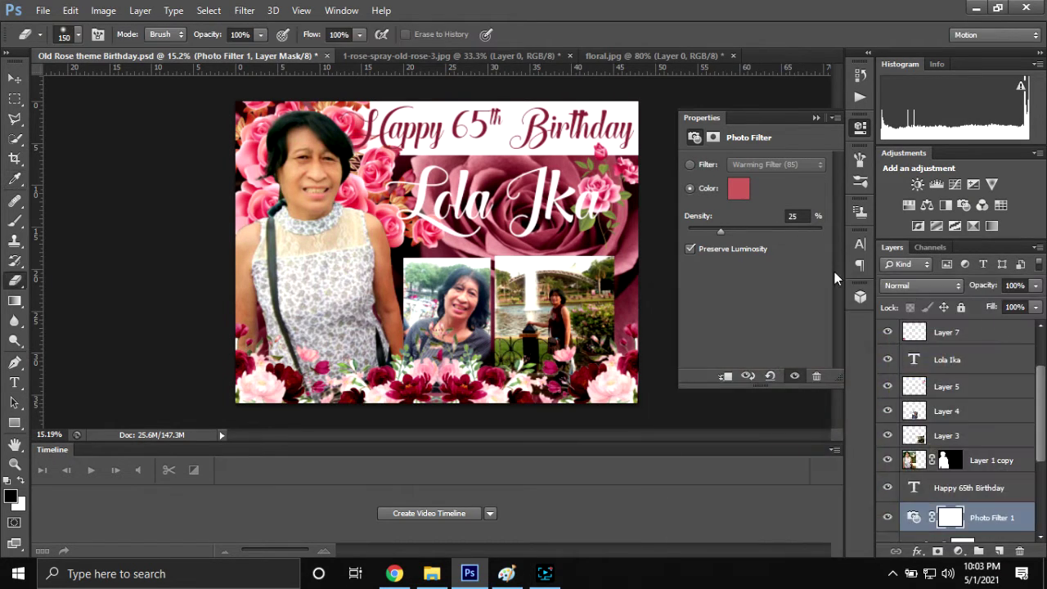
mouse_move(721, 231)
left_mouse_down()
mouse_move(755, 231)
mouse_move(745, 242)
left_mouse_up()
- Clip the Photo Filter to the layer below and hide the Color Balance adjustment
scroll(997, 491, "down", 1)
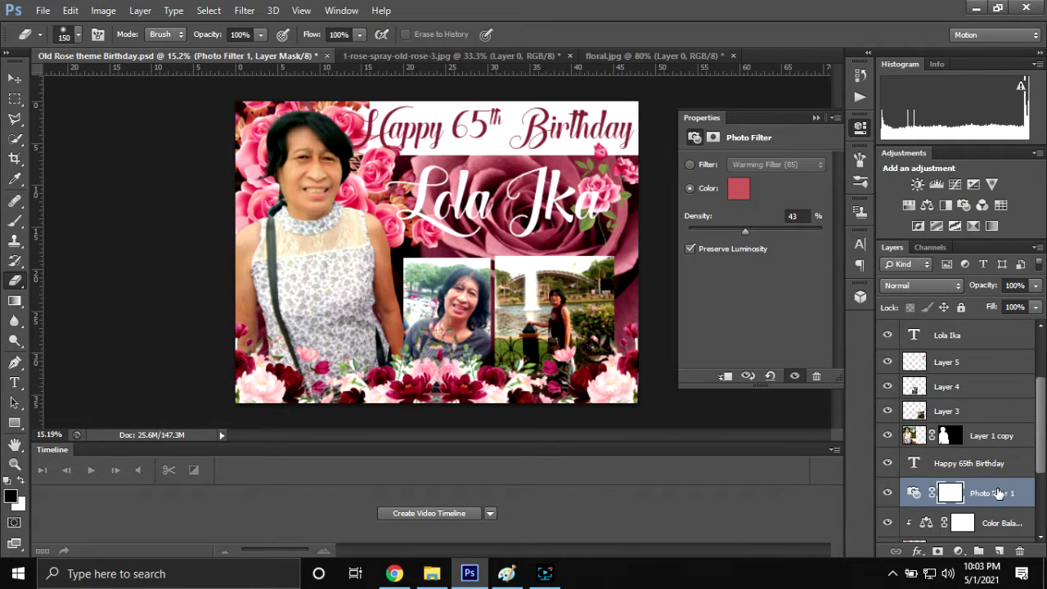
right_click(1023, 487)
left_click(769, 263)
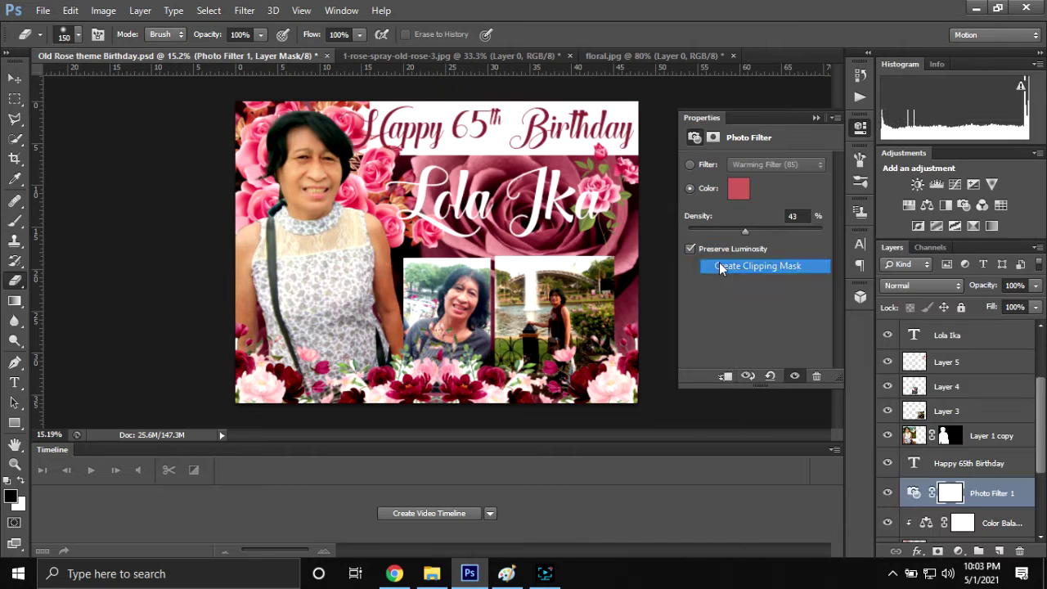
scroll(932, 506, "down", 2)
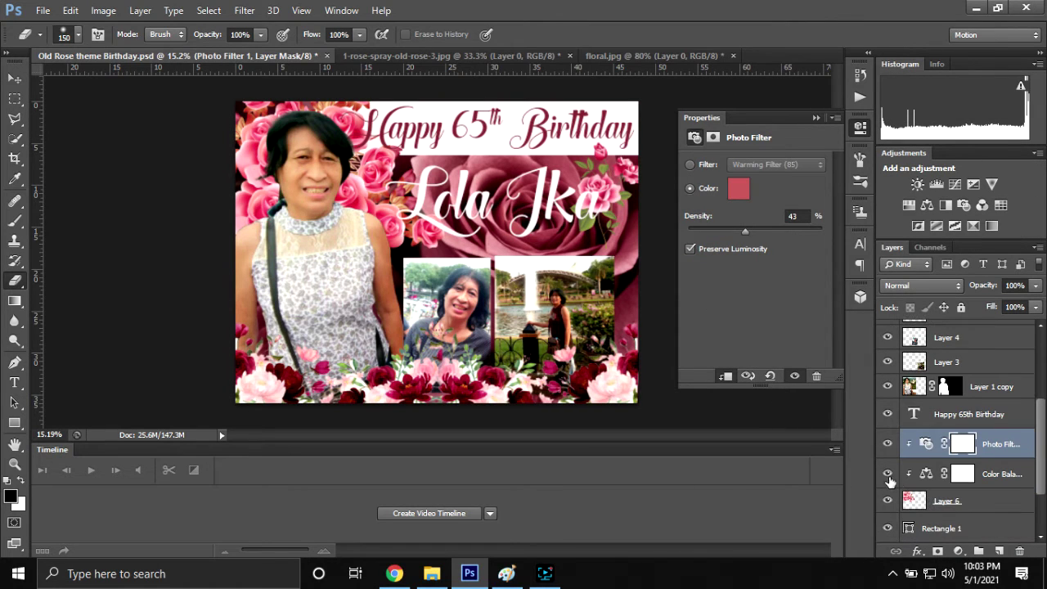
left_click(888, 475)
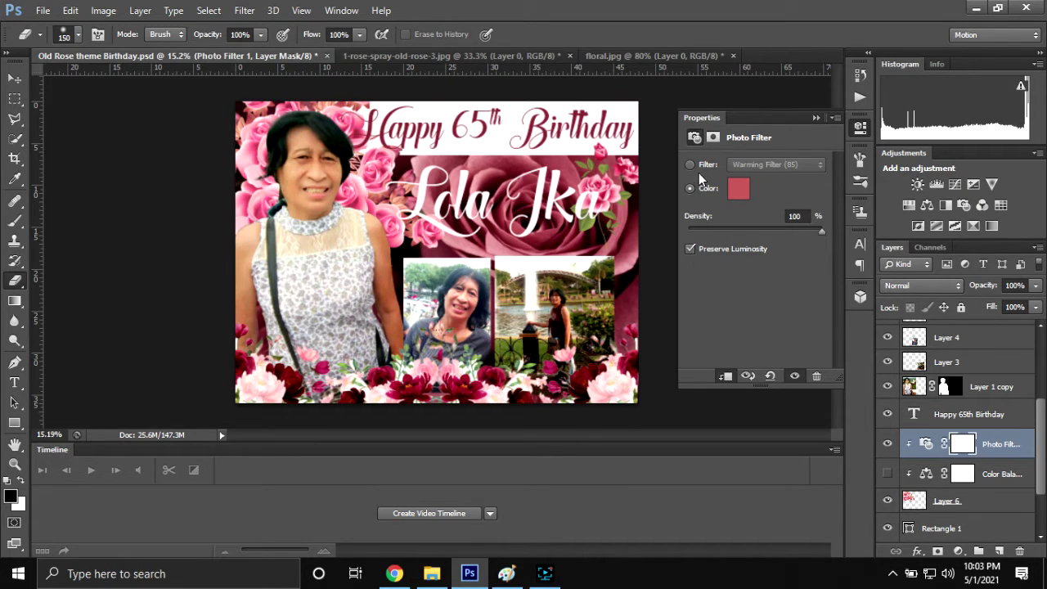
left_click(814, 121)
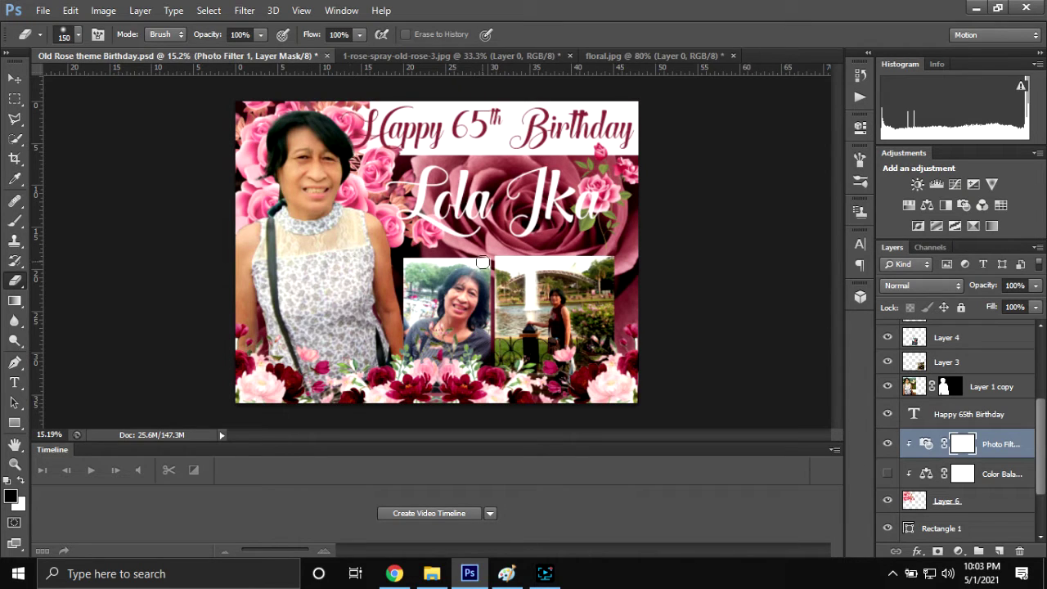
- In the pink rose photo, quick-select the rose and all its leaves
left_click(625, 56)
left_click(462, 55)
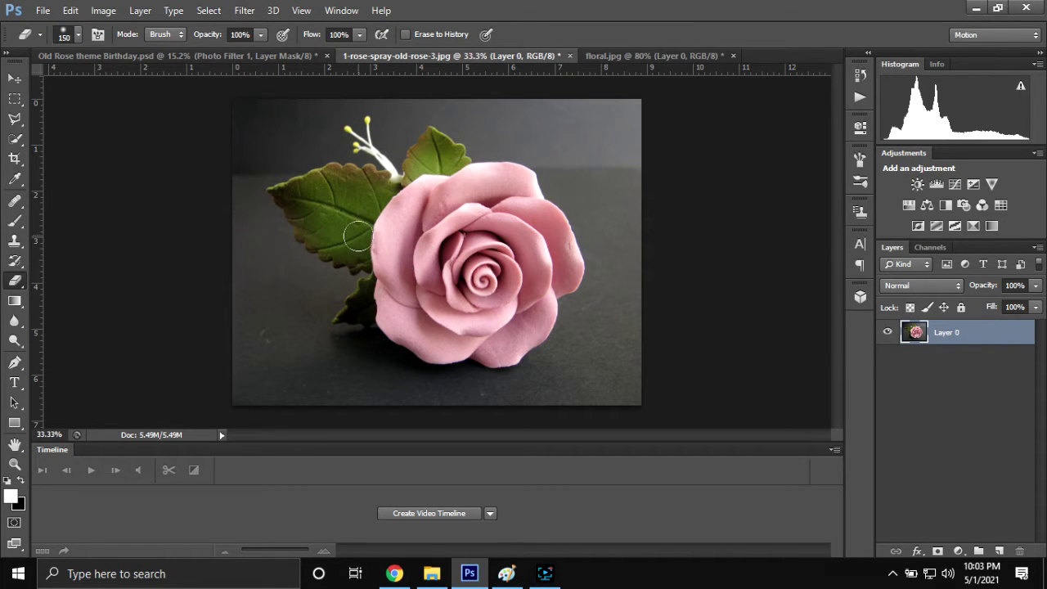
key("w")
left_click(462, 268)
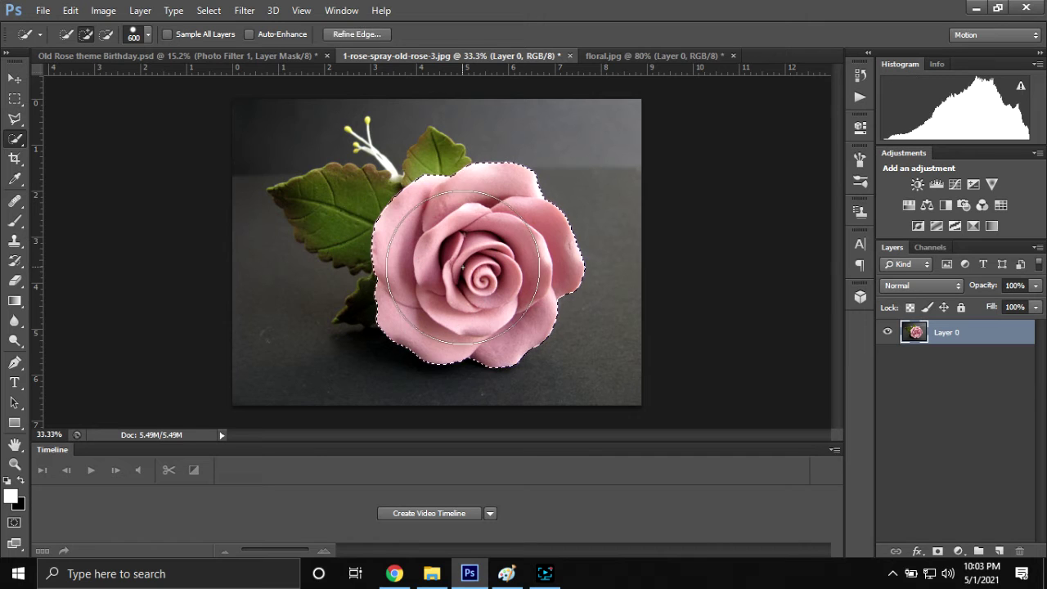
left_click(442, 248)
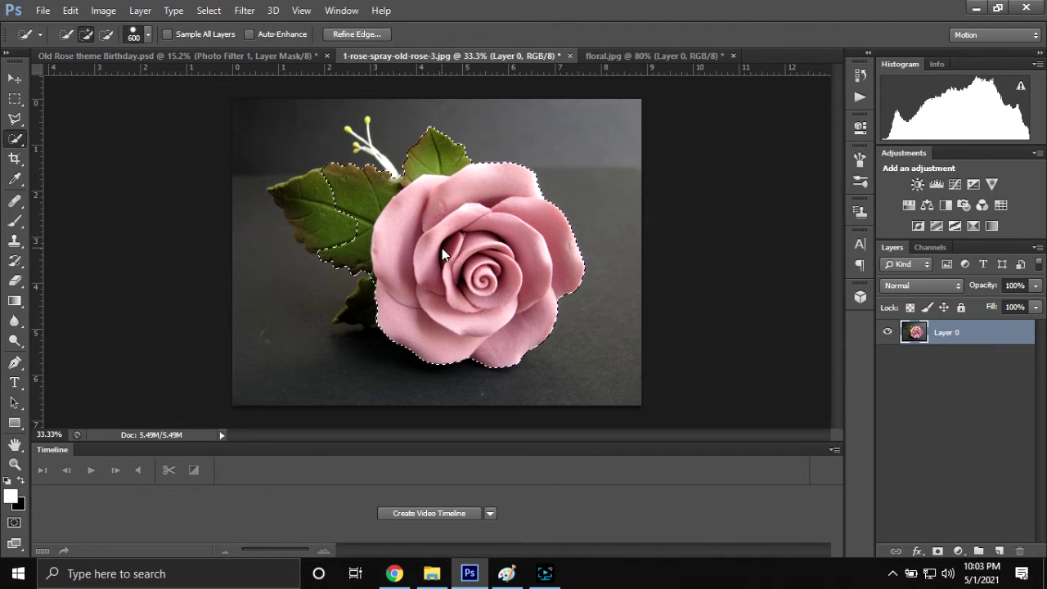
key("bracketleft")
key("bracketleft")
key("bracketleft")
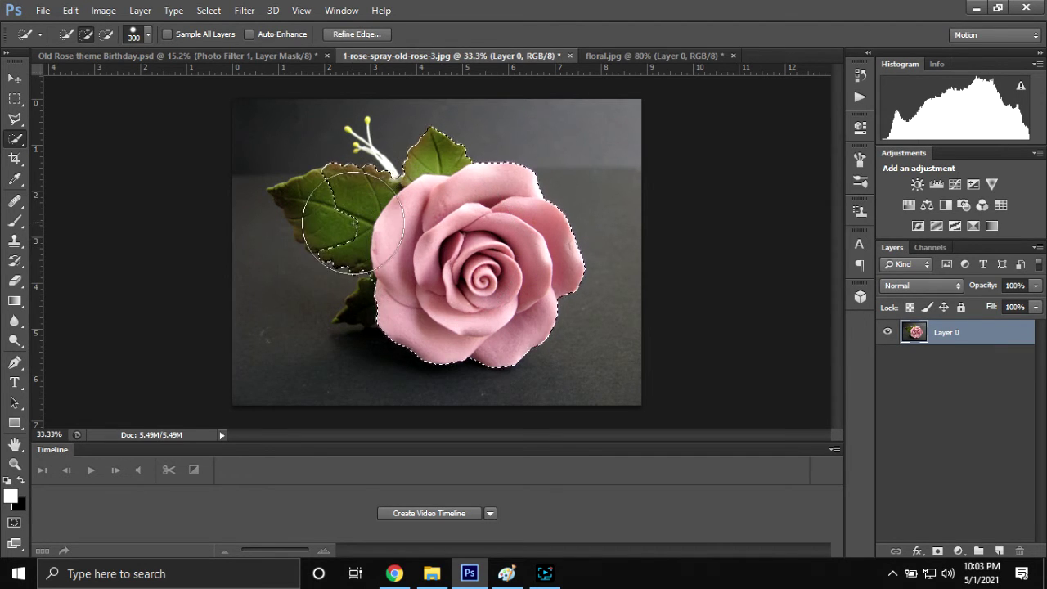
key("bracketleft")
key("bracketleft")
key("bracketleft")
left_click(319, 209)
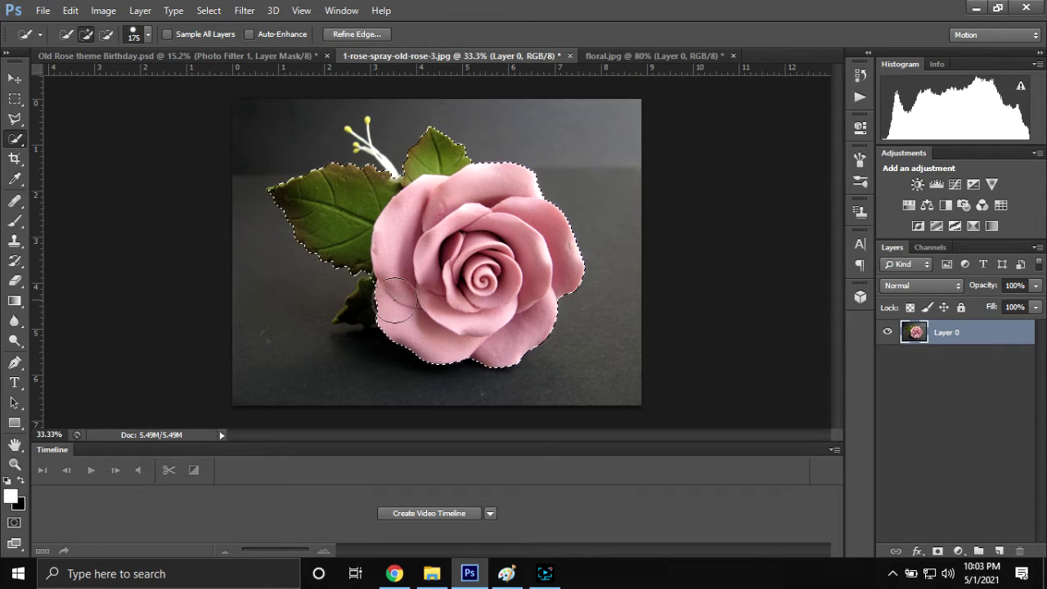
key("bracketleft")
key("bracketleft")
key("bracketleft")
left_click(370, 303)
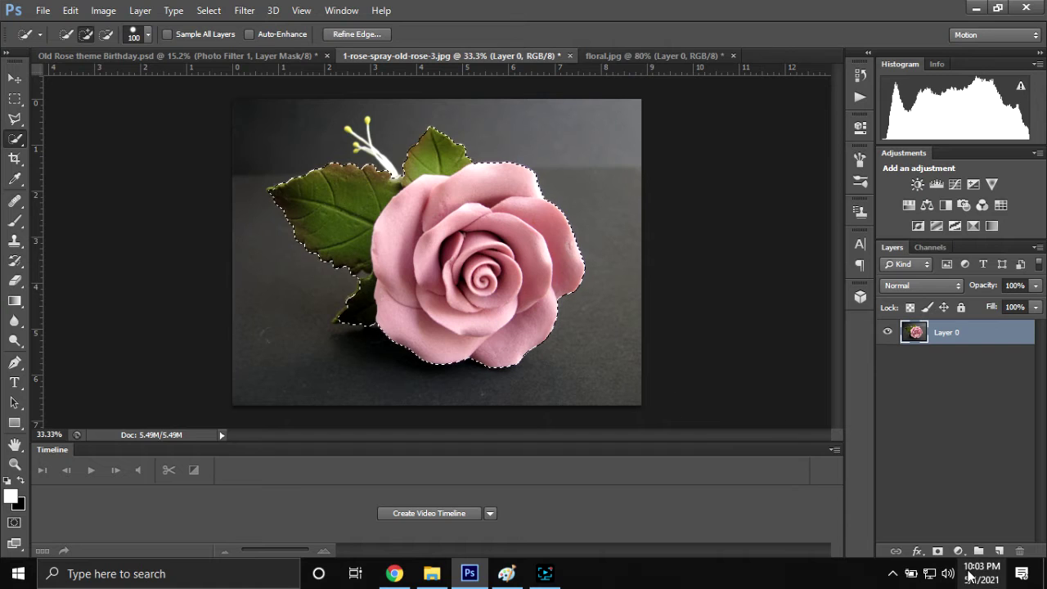
- Mask the rose, refine the mask to Smooth 28 and Shift Edge +14, and duplicate it into the collage
left_click(938, 551)
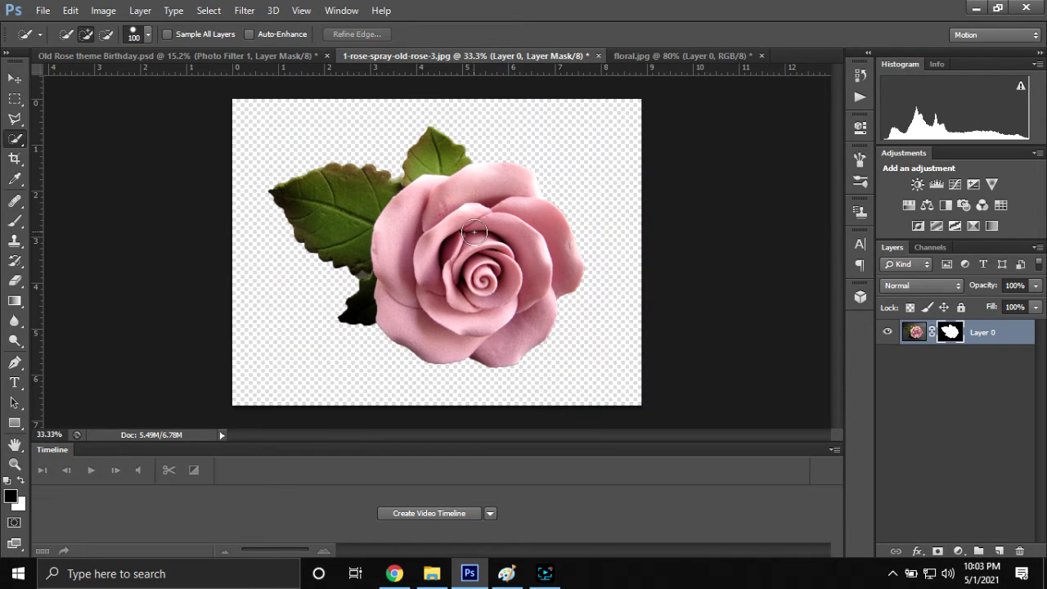
right_click(943, 336)
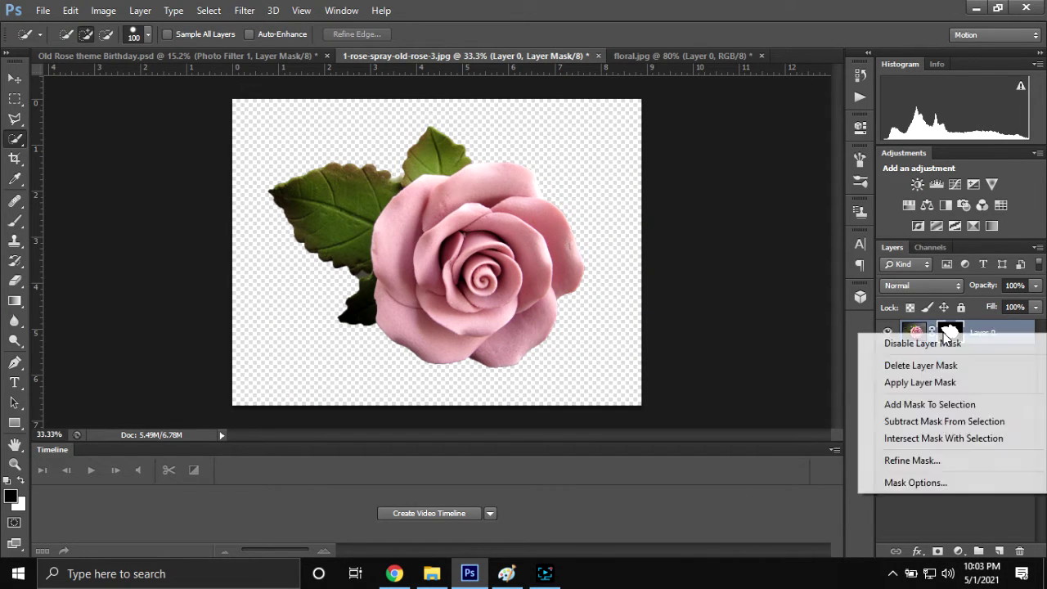
left_click(900, 461)
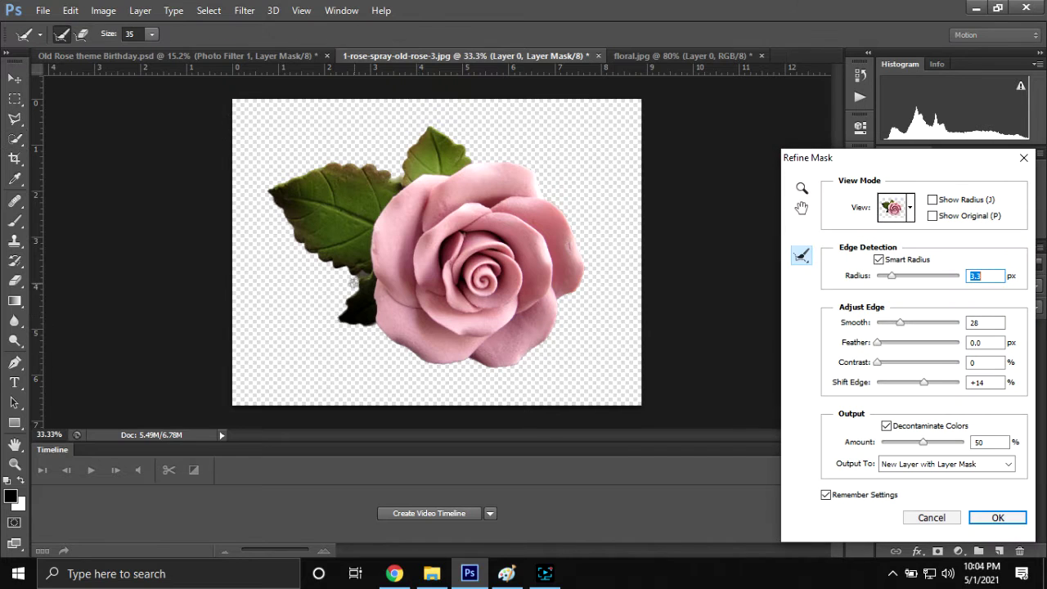
left_click_drag(355, 280, 398, 320)
left_click(981, 517)
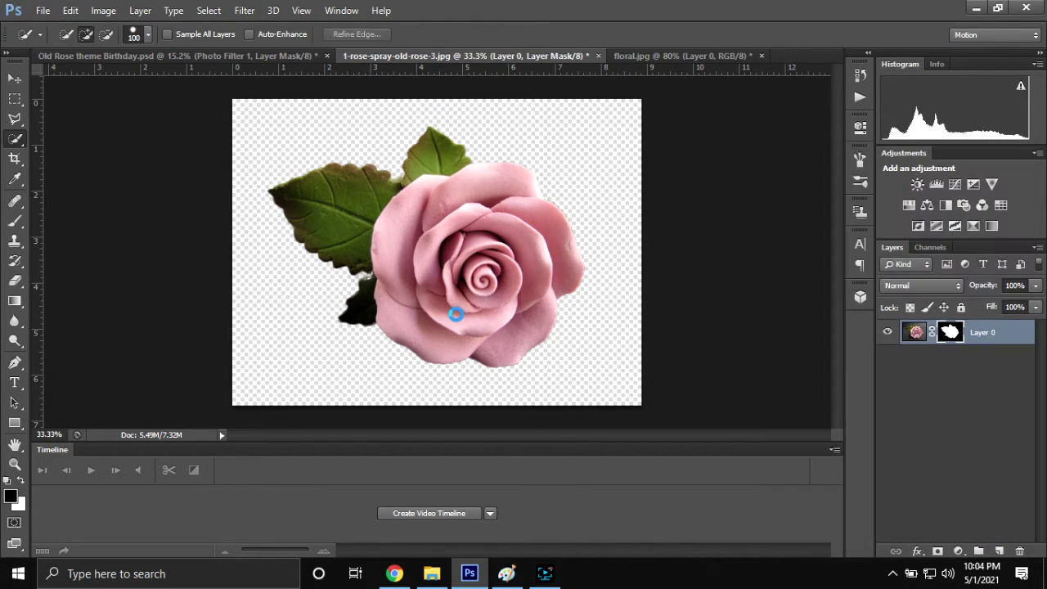
key("v")
mouse_move(456, 314)
left_mouse_down()
mouse_move(212, 49)
mouse_move(462, 366)
mouse_move(343, 315)
left_mouse_up()
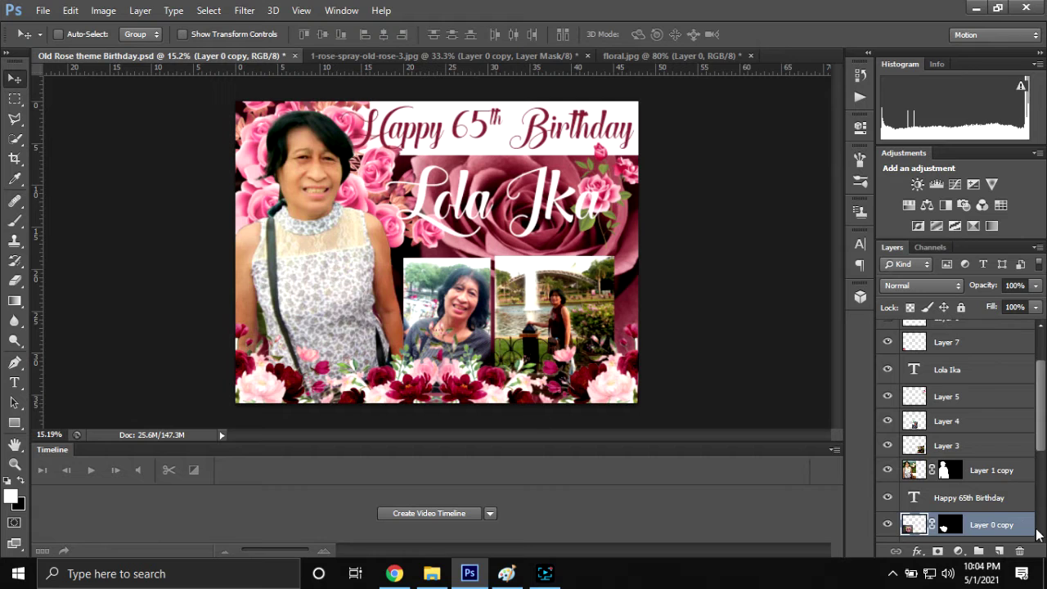
- Stack the rose on top, rotate it −170°, scale it to 56% at top right, then hide it
left_click_drag(1016, 525, 1012, 328)
left_click_drag(397, 352, 571, 188)
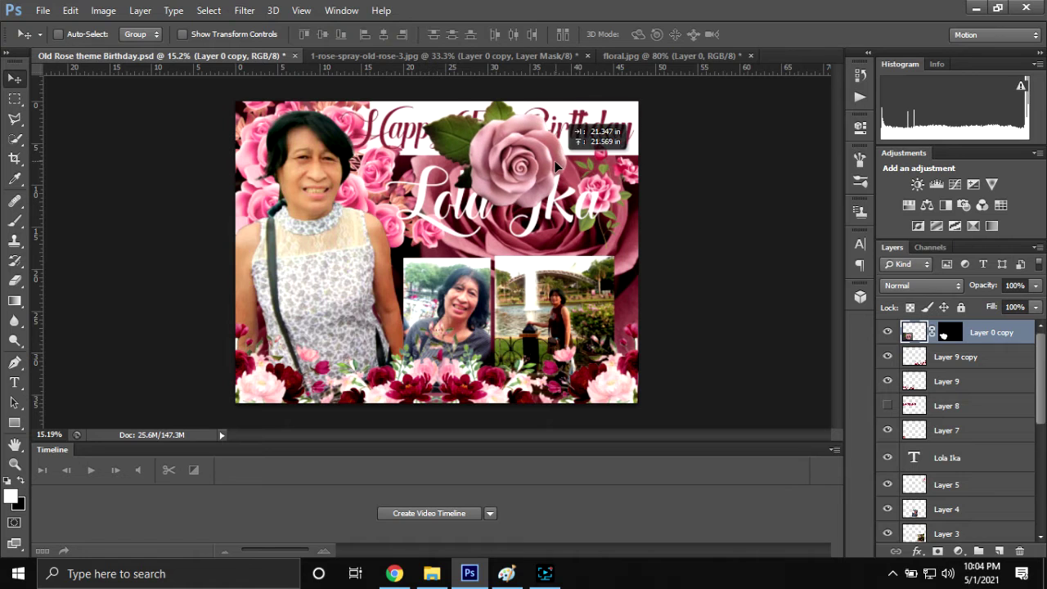
key("ctrl+t")
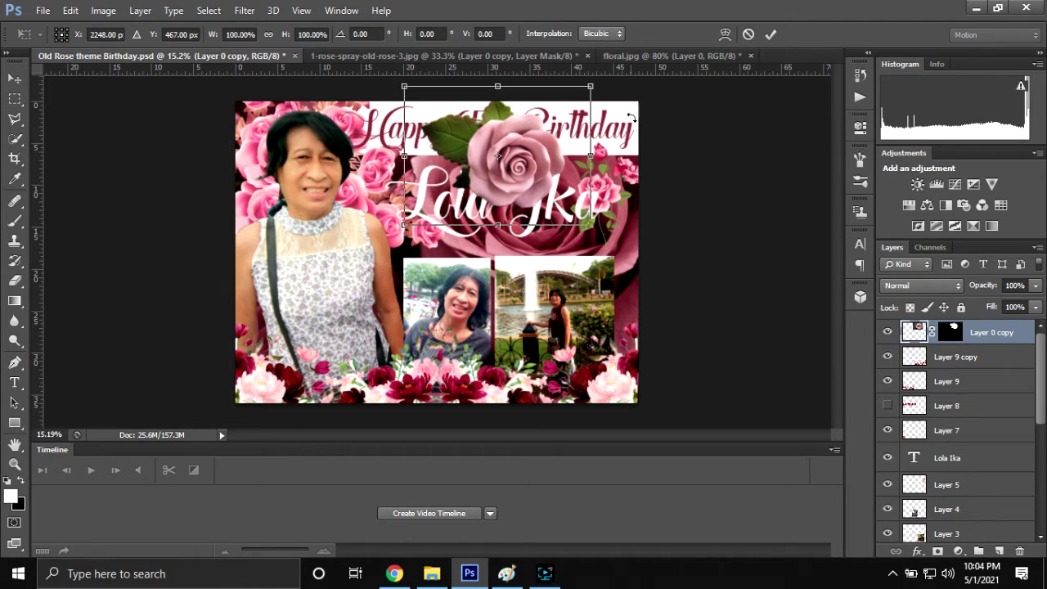
left_click_drag(630, 109, 386, 232)
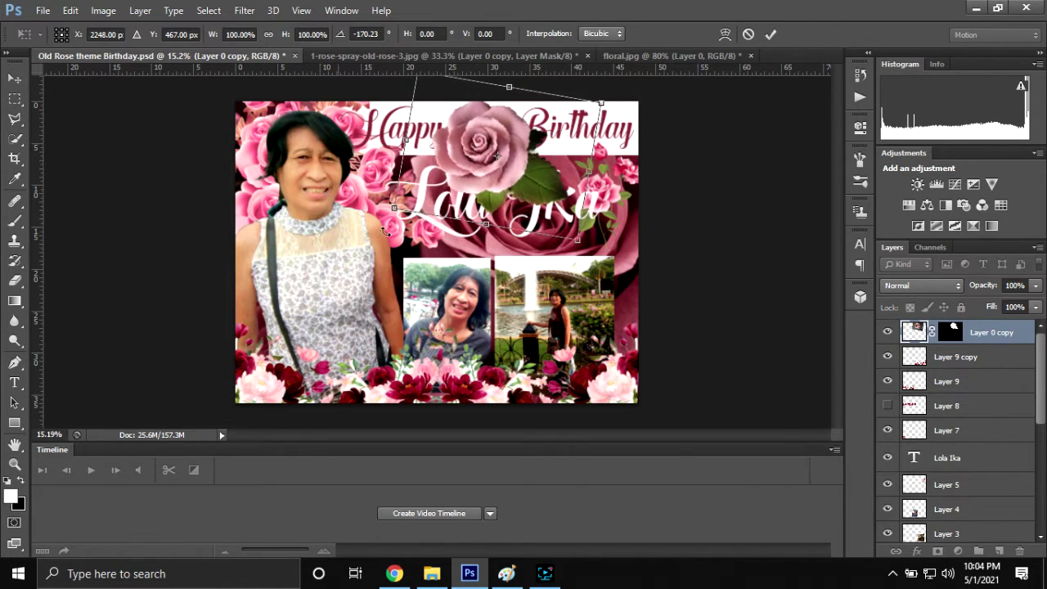
mouse_move(581, 241)
left_mouse_down()
mouse_move(523, 166)
mouse_move(660, 206)
mouse_move(646, 362)
mouse_move(662, 155)
left_mouse_up()
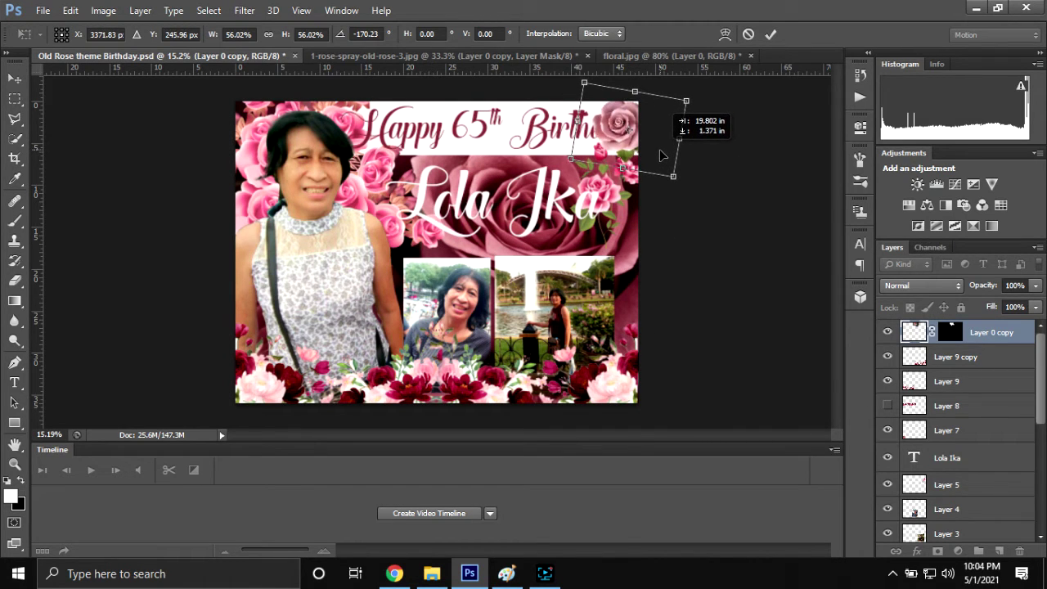
left_click_drag(663, 156, 662, 152)
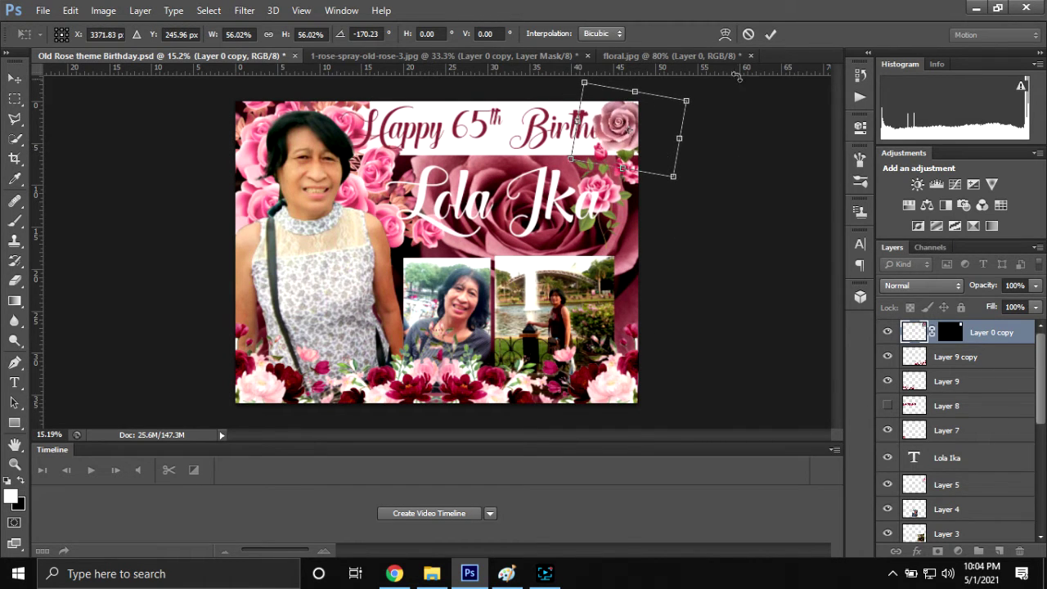
left_click(770, 34)
left_click(887, 332)
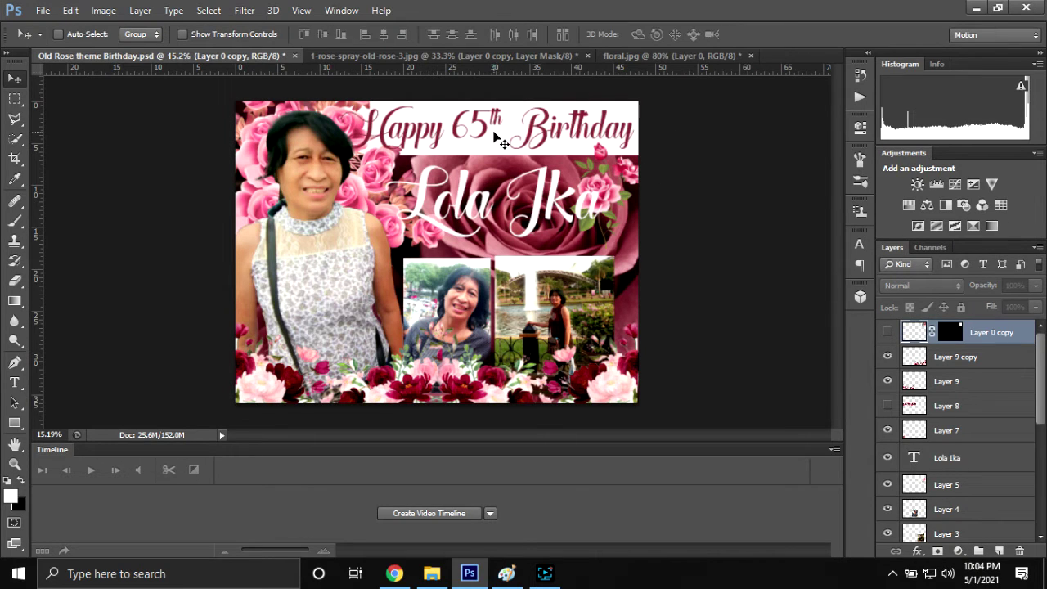
- Give the Happy 65th Birthday heading a 15 px outside stroke
key("t")
left_click(473, 127)
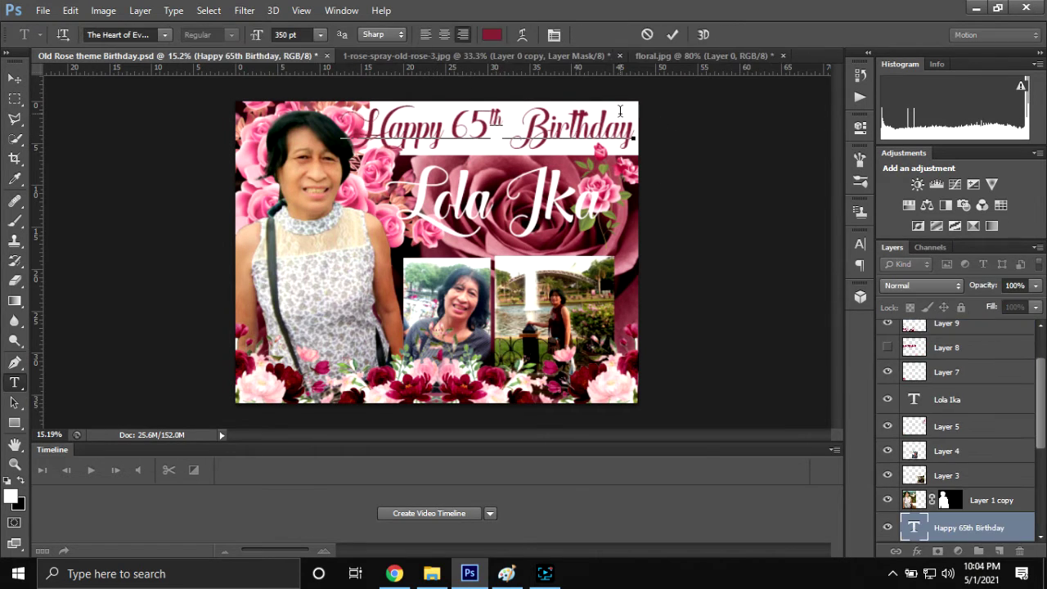
left_click(672, 35)
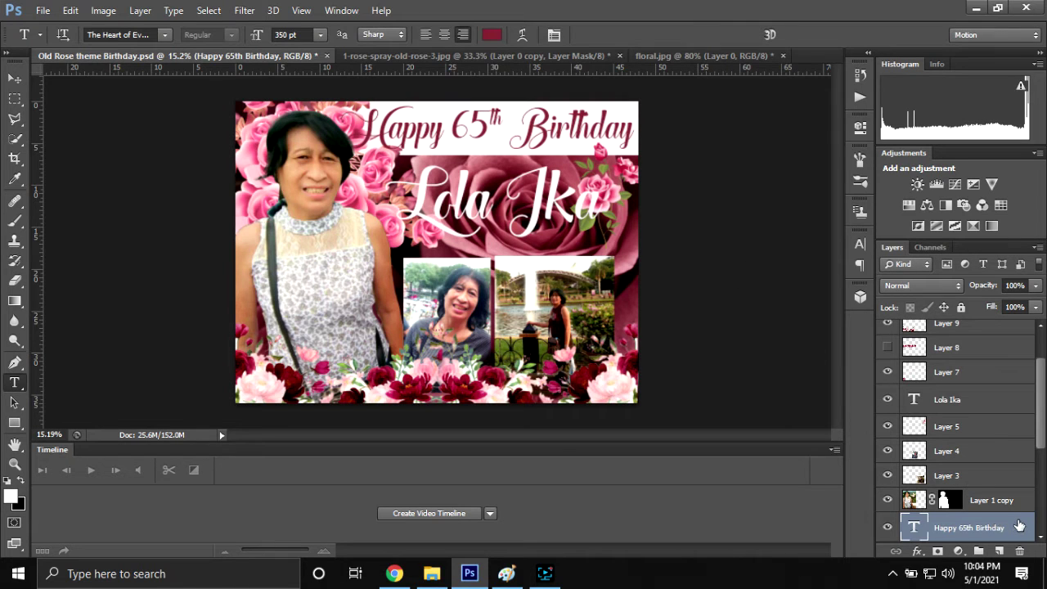
double_click(1019, 525)
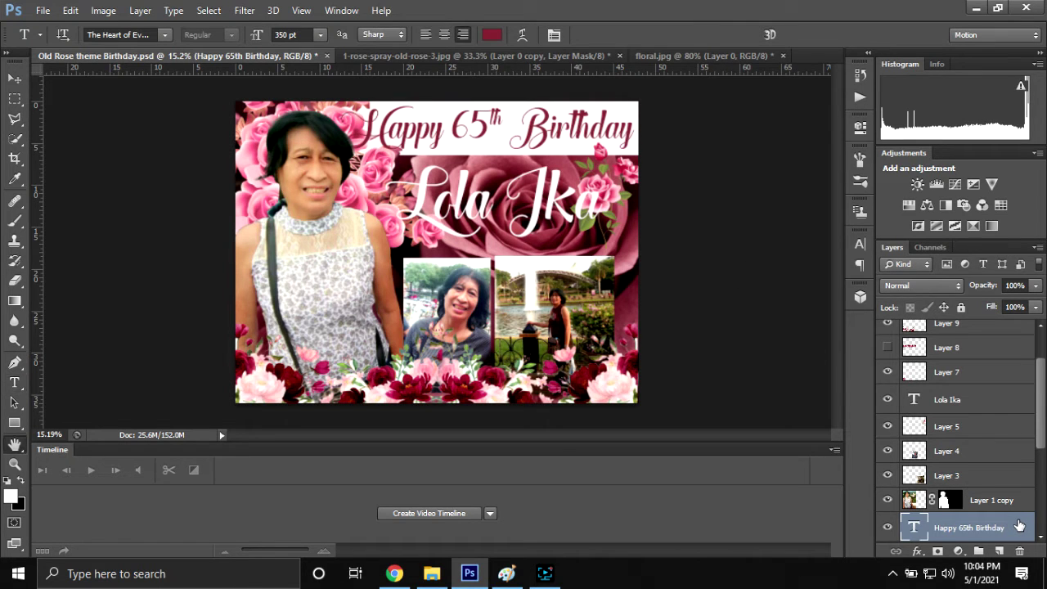
left_click(595, 308)
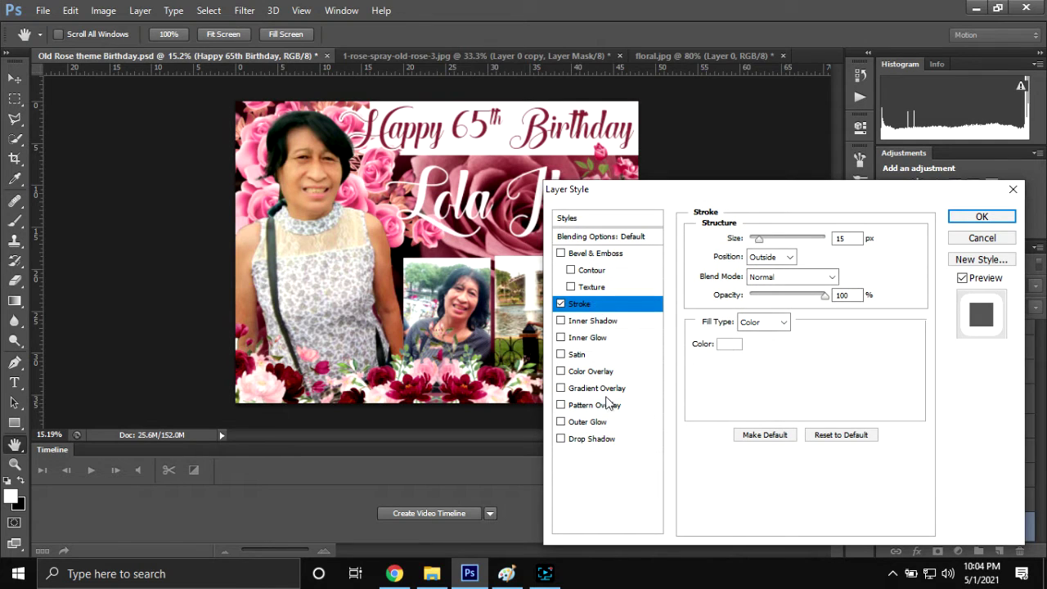
- Add a drop shadow at 100% opacity and 26 px distance, then zoom in on the banner
left_click(590, 440)
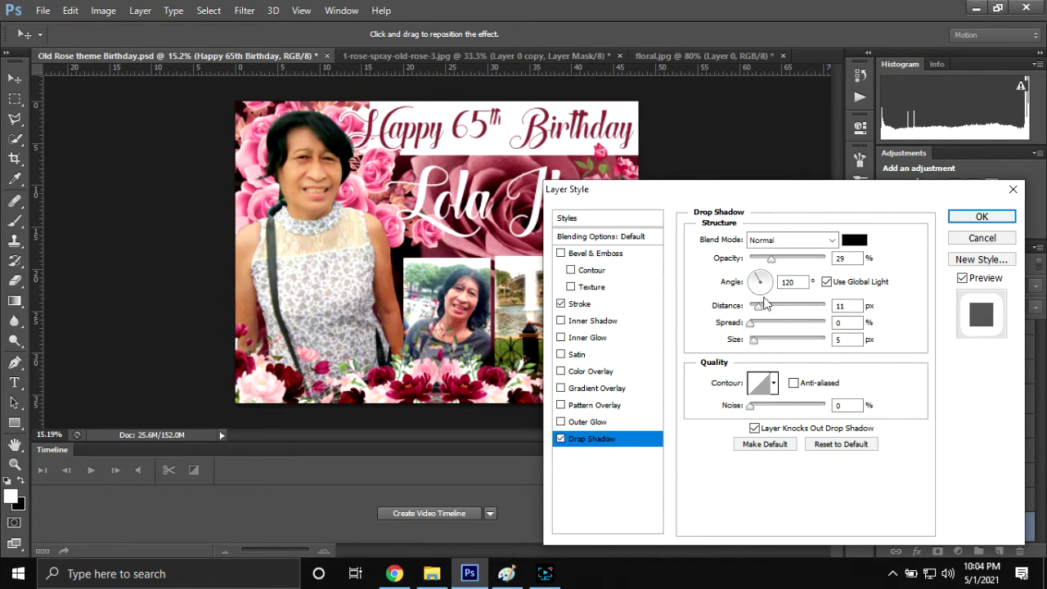
left_click_drag(774, 262, 818, 261)
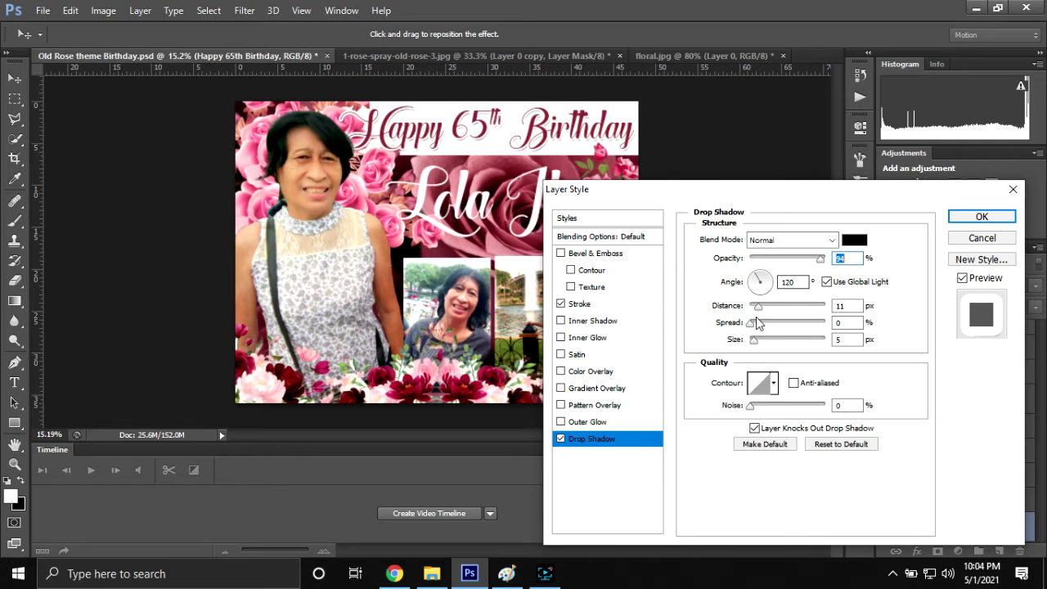
left_click_drag(761, 314, 770, 316)
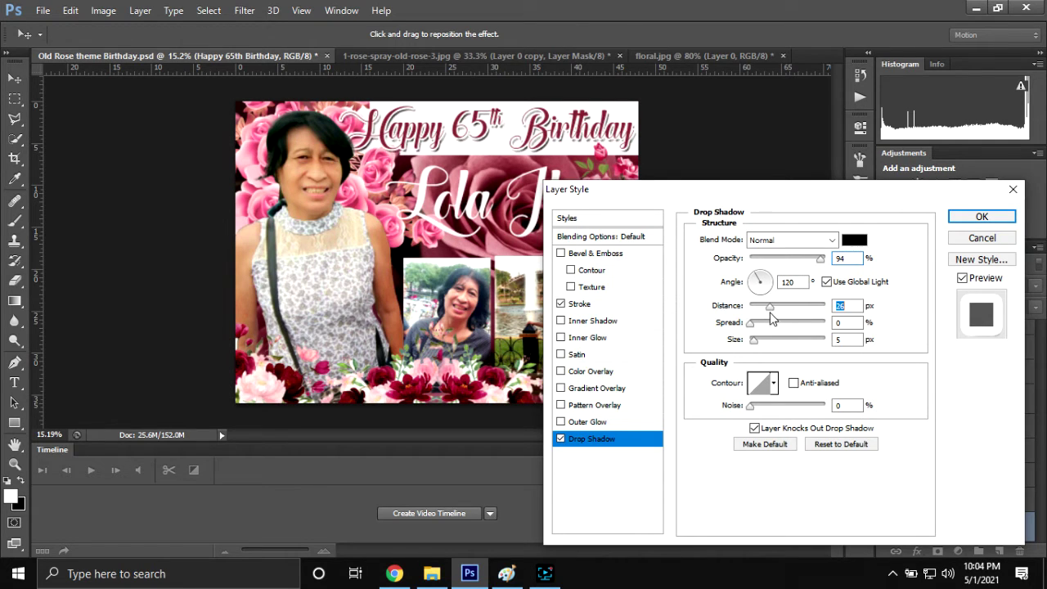
left_click_drag(820, 258, 828, 258)
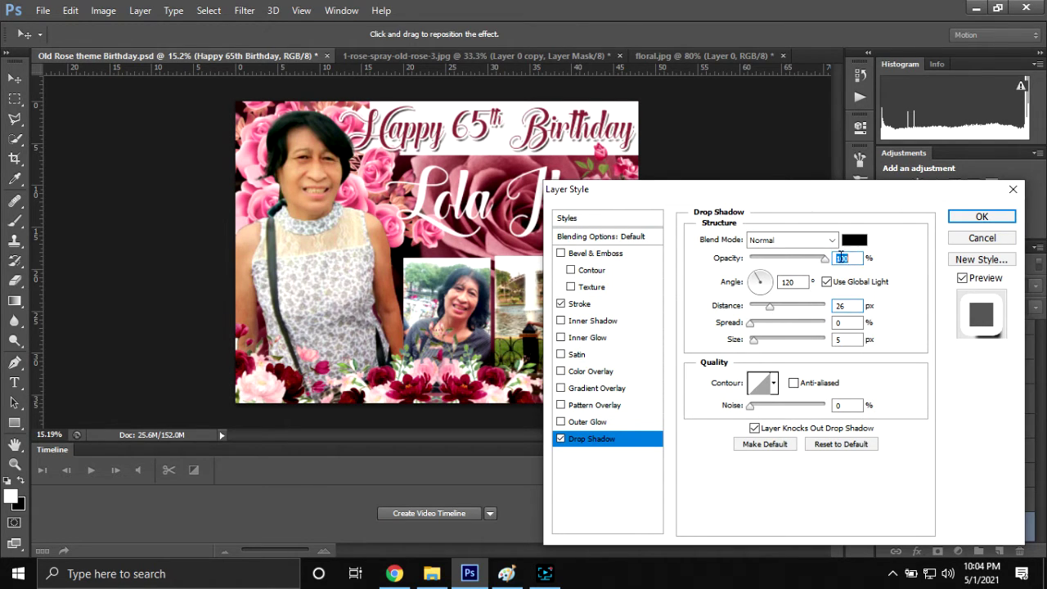
left_click(982, 215)
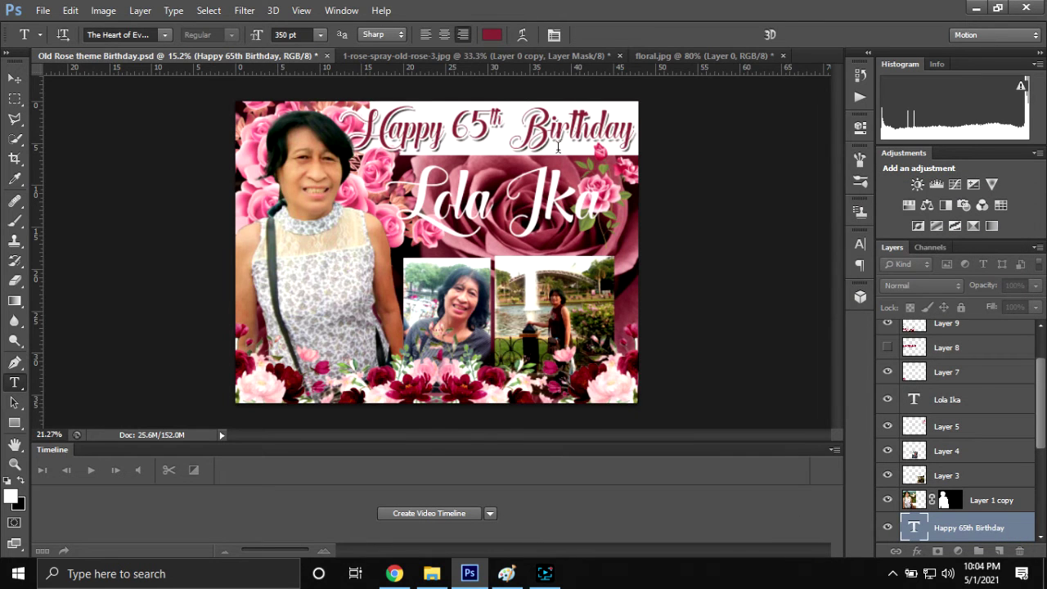
scroll(558, 147, "up", 2)
scroll(523, 160, "up", 1)
scroll(474, 175, "up", 1)
scroll(434, 194, "up", 1)
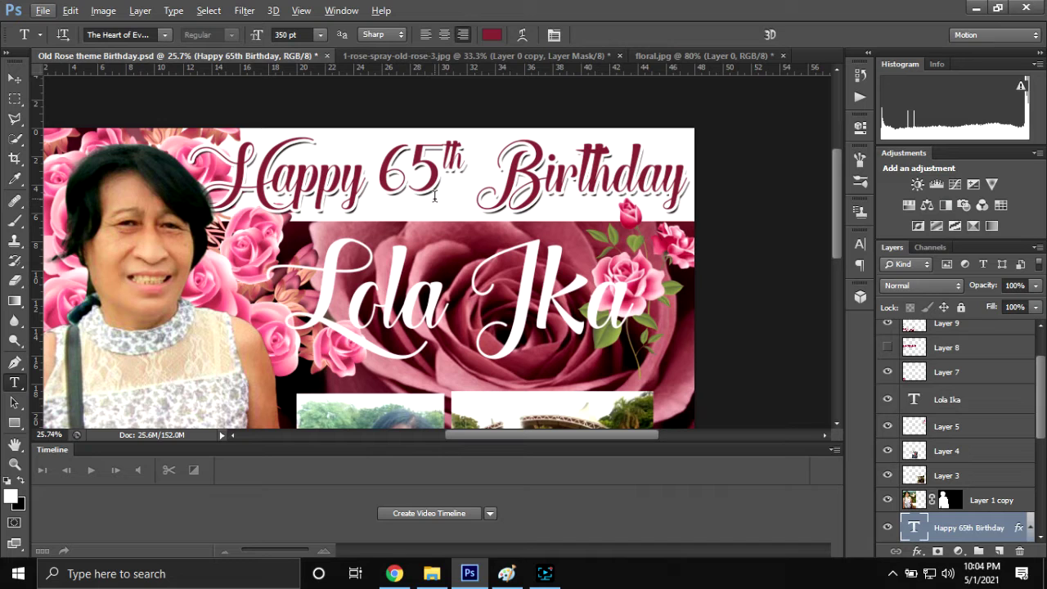
left_click(1009, 409)
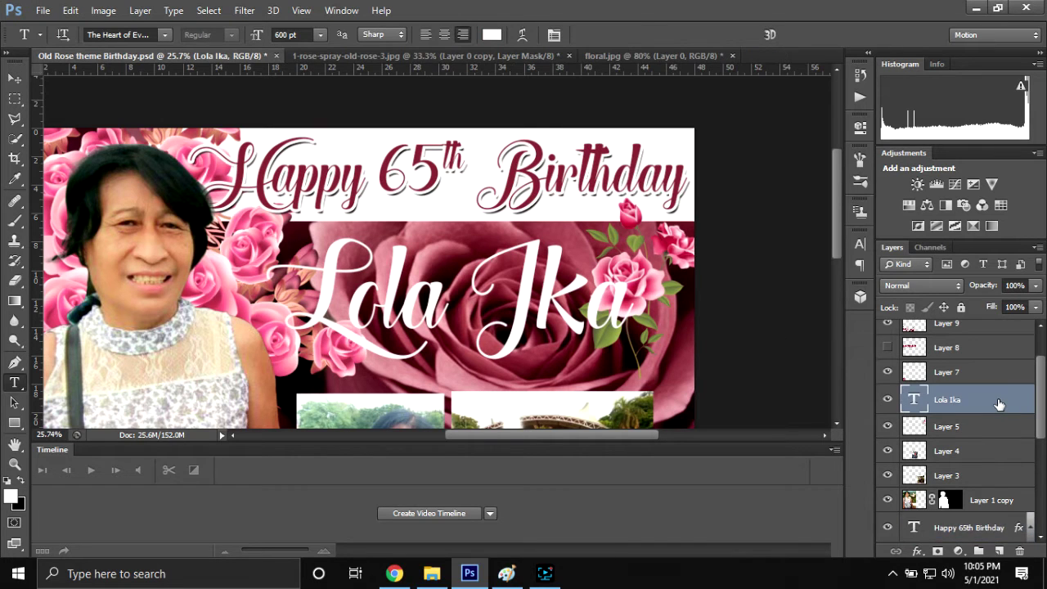
double_click(998, 399)
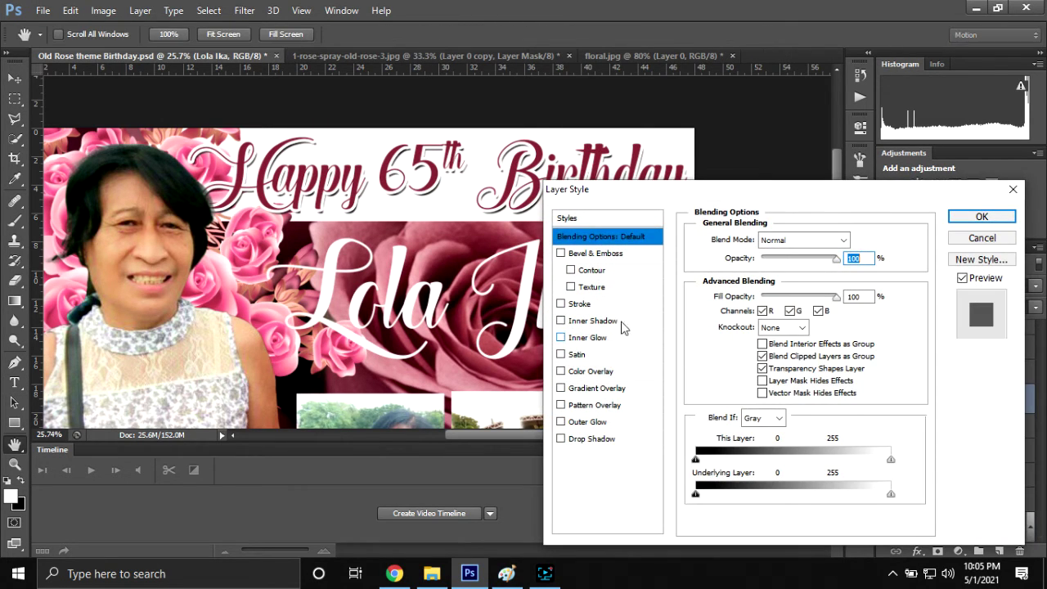
left_click(599, 306)
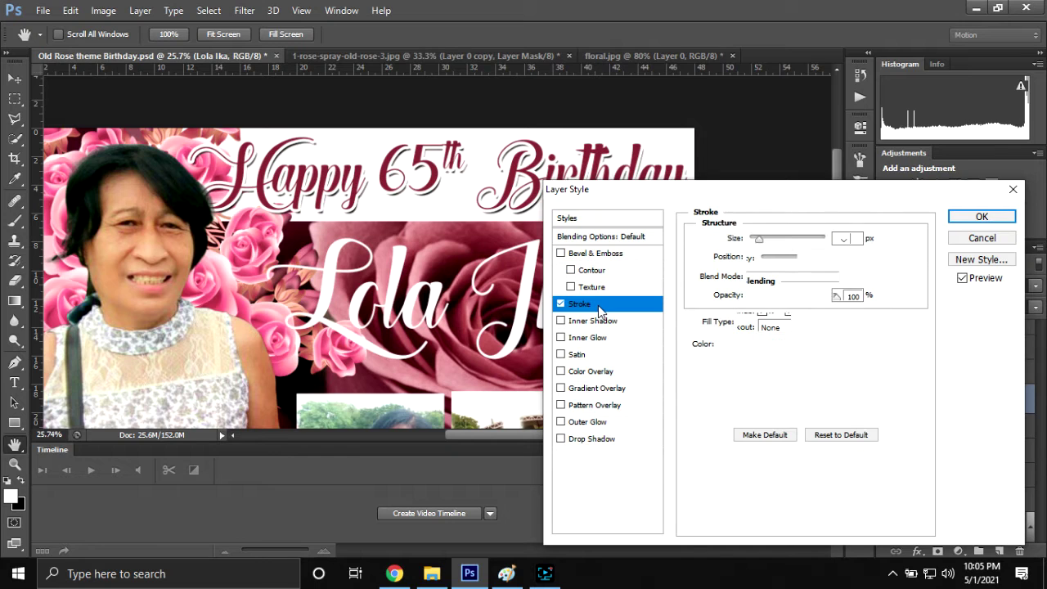
left_click(728, 344)
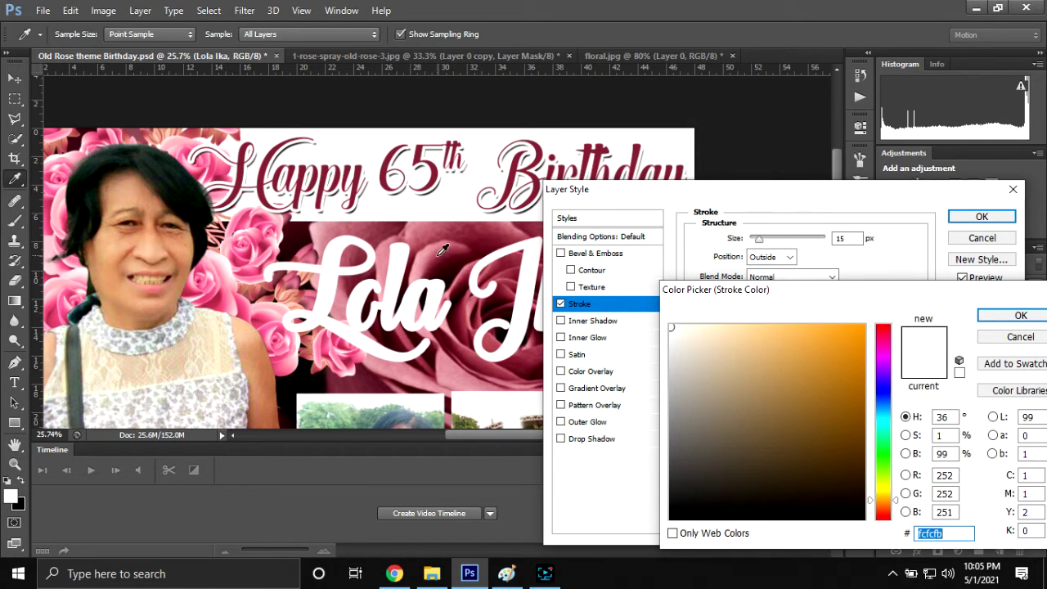
left_click(439, 252)
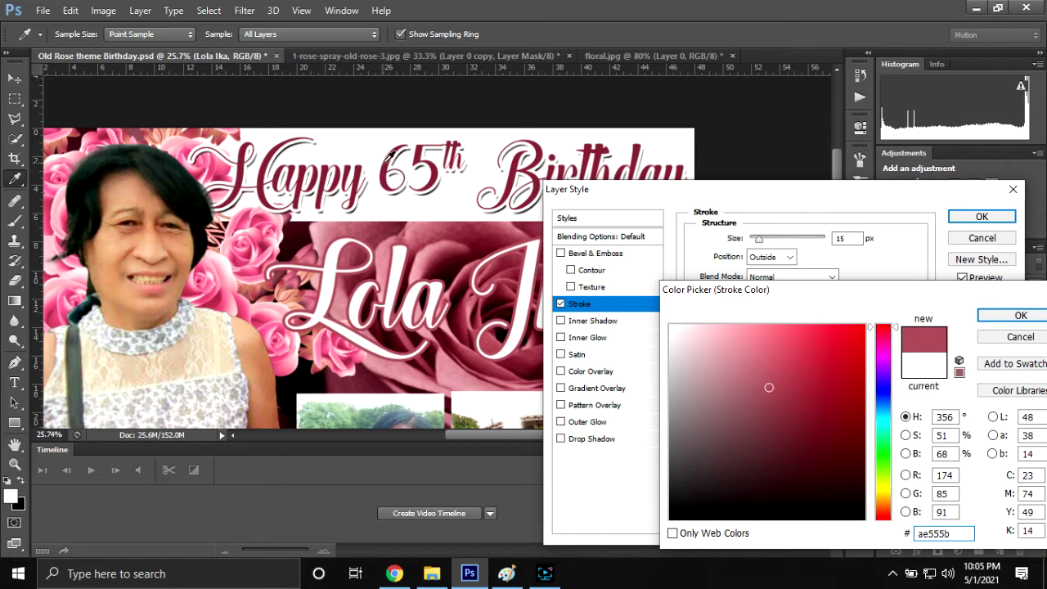
left_click_drag(779, 392, 769, 370)
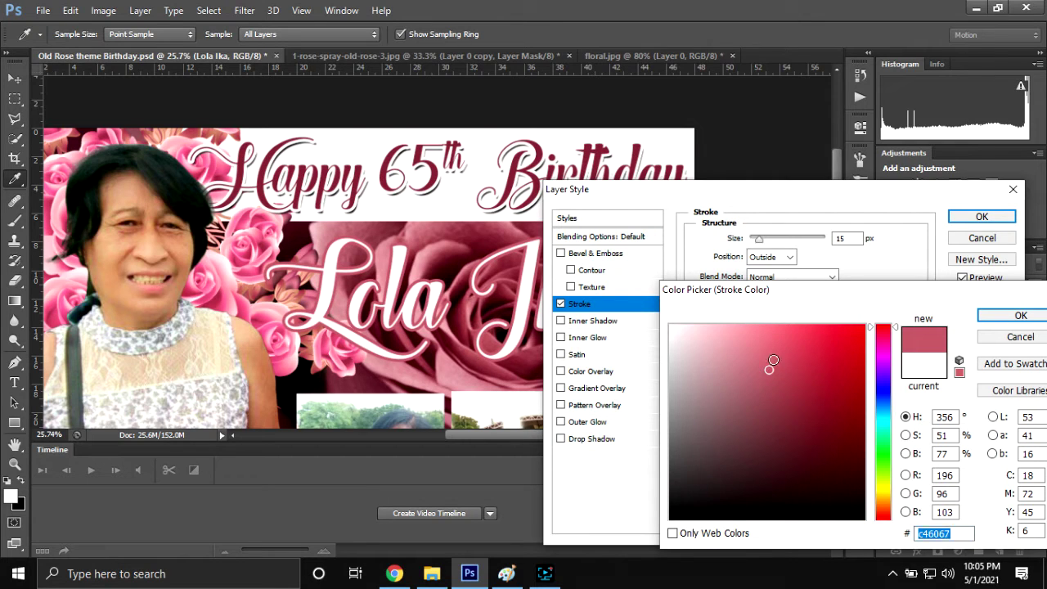
left_click(1006, 316)
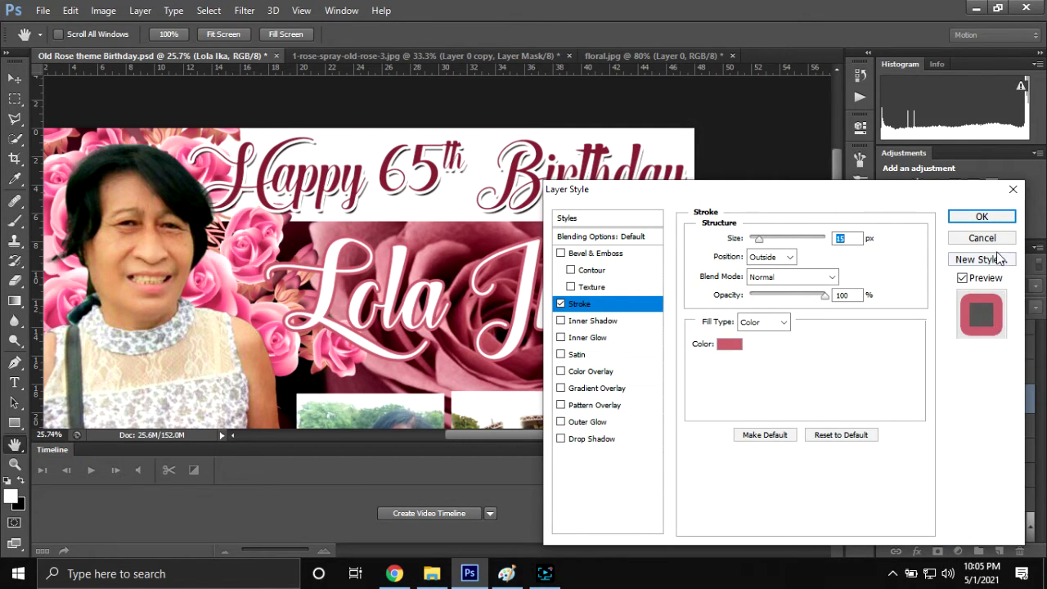
left_click(982, 216)
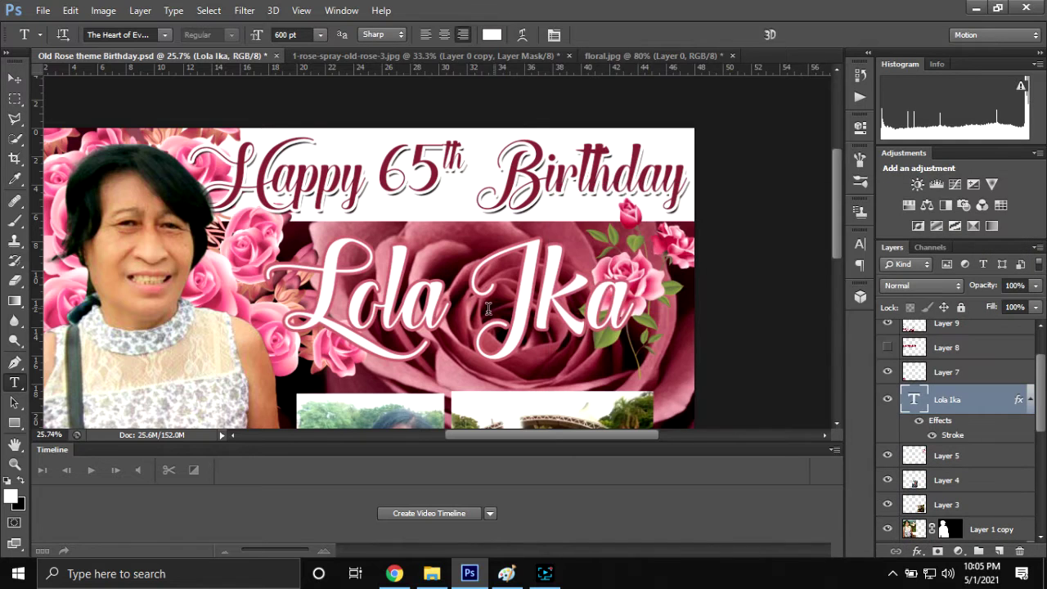
scroll(489, 307, "down", 2)
scroll(511, 237, "up", 1)
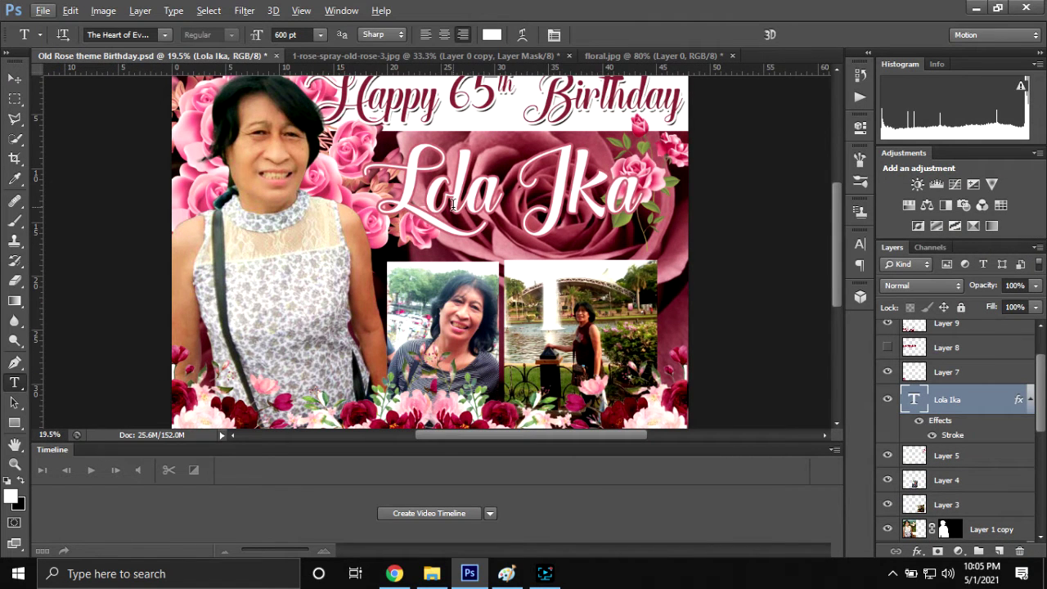
scroll(452, 204, "up", 1)
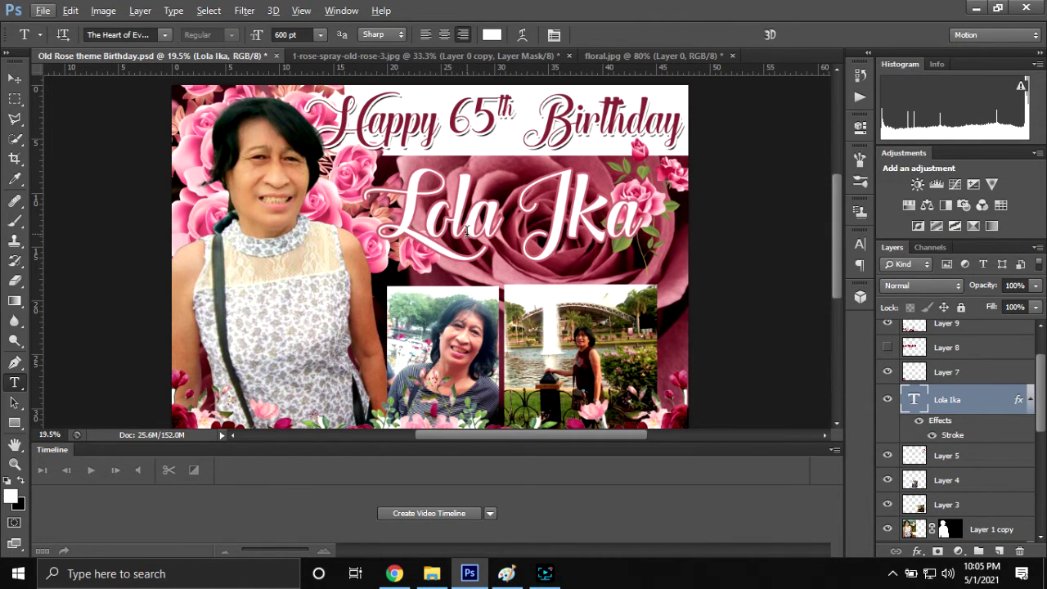
- Change the Lola Ika stroke colour to dark red #c01b26
left_click(462, 226)
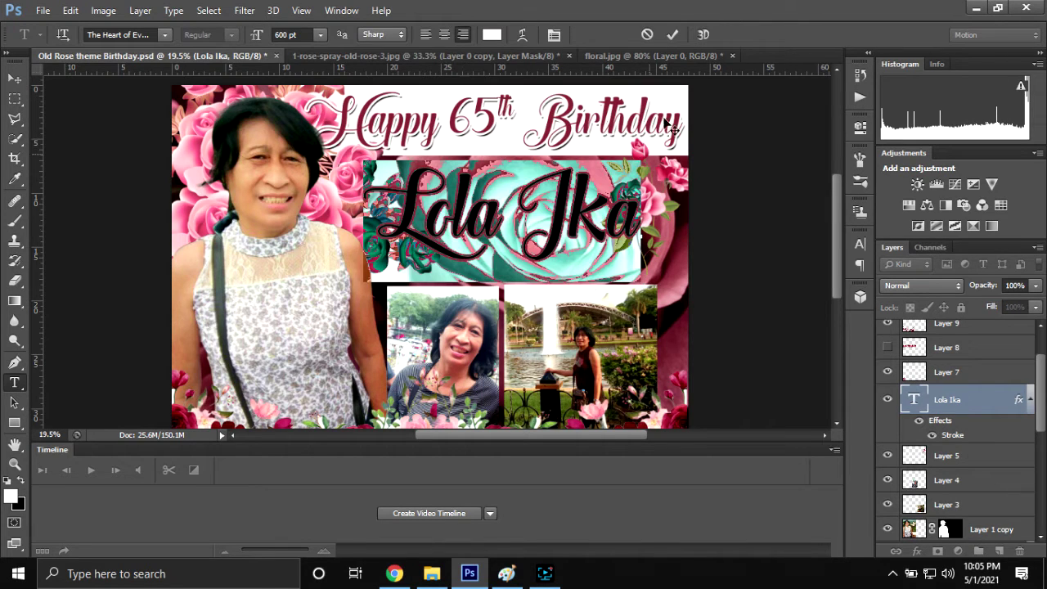
key("ctrl+a")
left_click(670, 35)
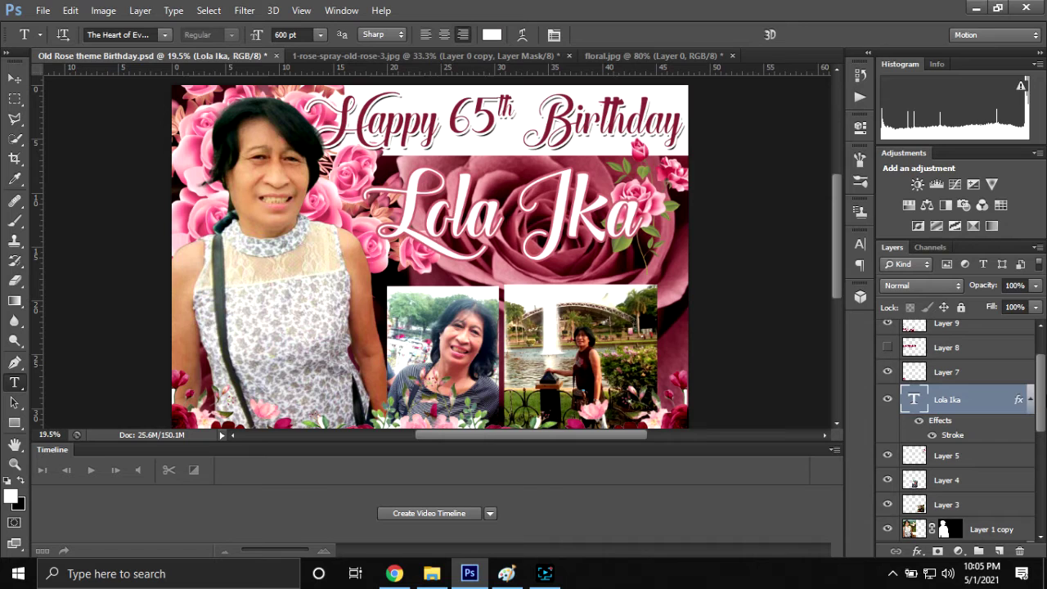
double_click(998, 401)
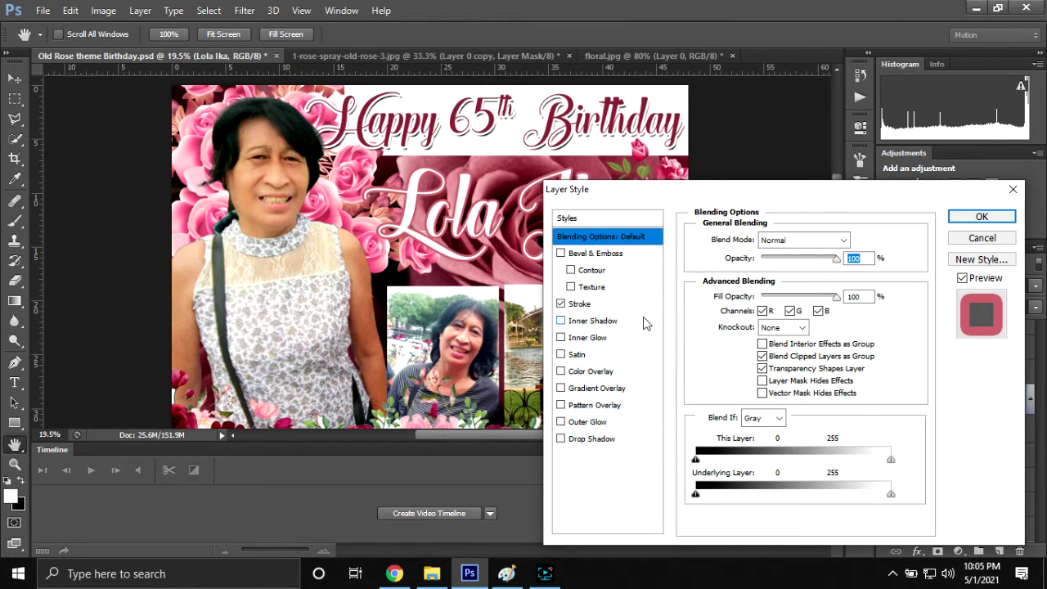
left_click(624, 304)
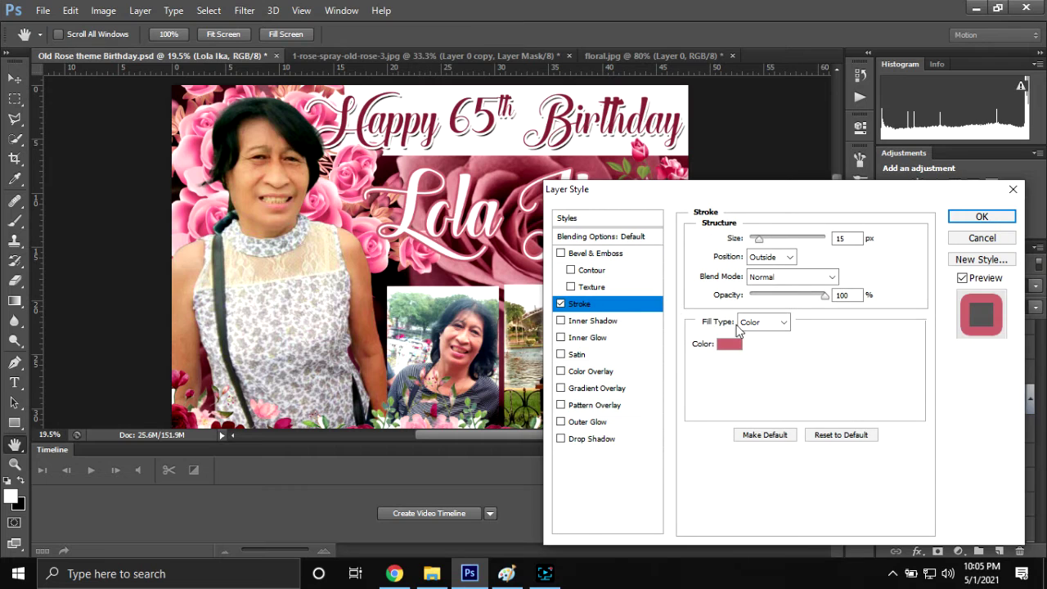
left_click(731, 350)
left_click(845, 328)
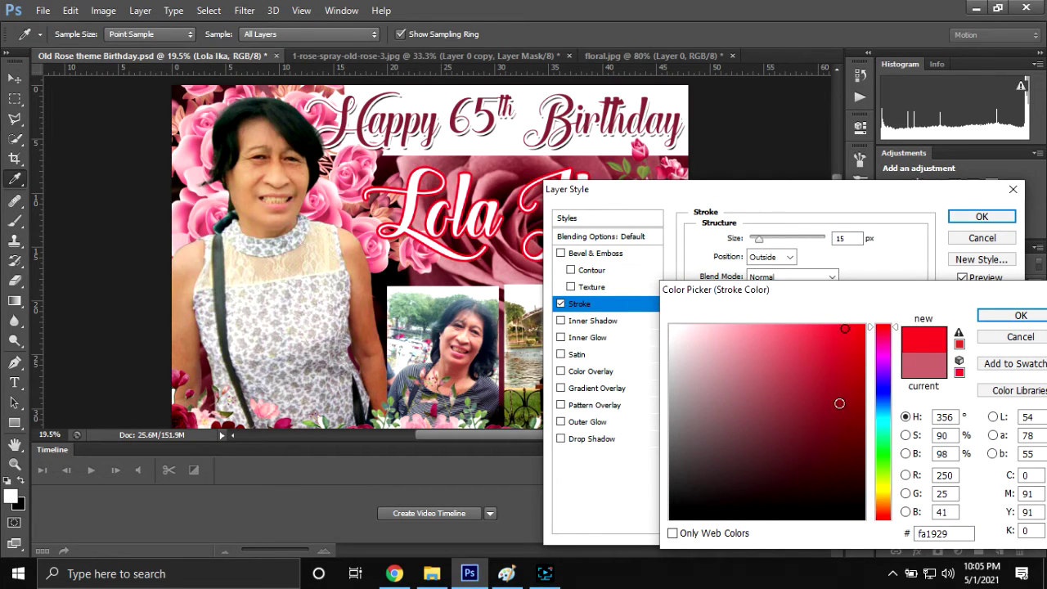
left_click_drag(840, 382, 837, 373)
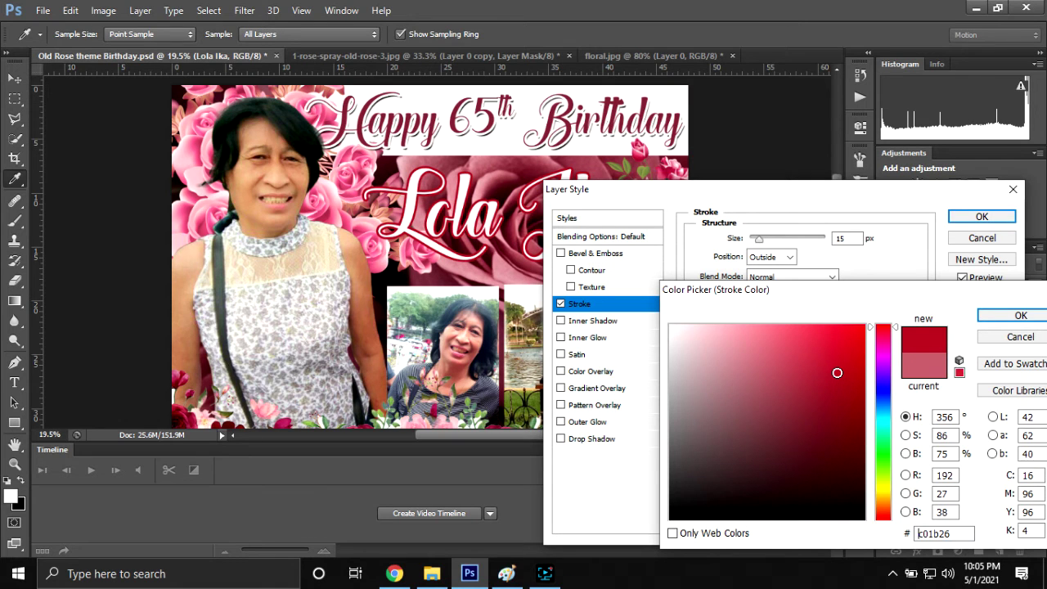
left_click(989, 316)
left_click(981, 216)
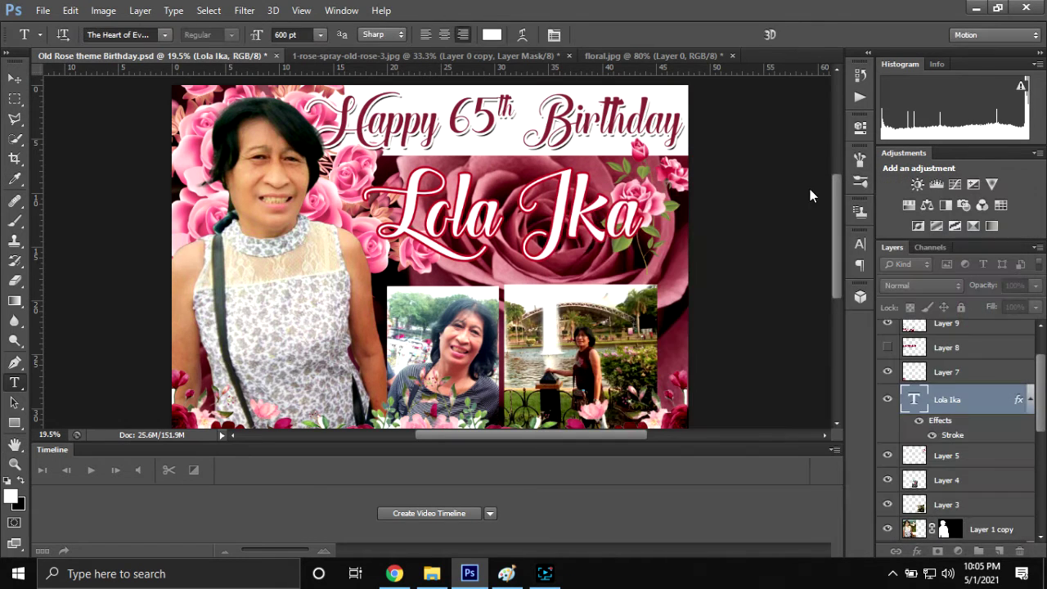
scroll(951, 458, "down", 10)
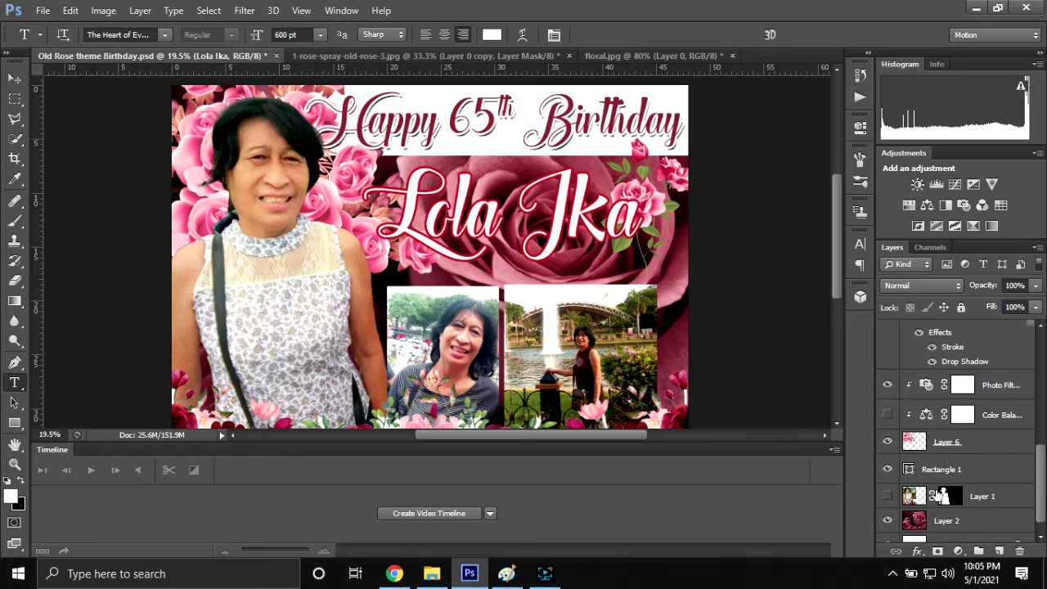
- Add a Brightness/Contrast adjustment above Layer 2 with brightness raised to 71
left_click(951, 506)
left_click(959, 551)
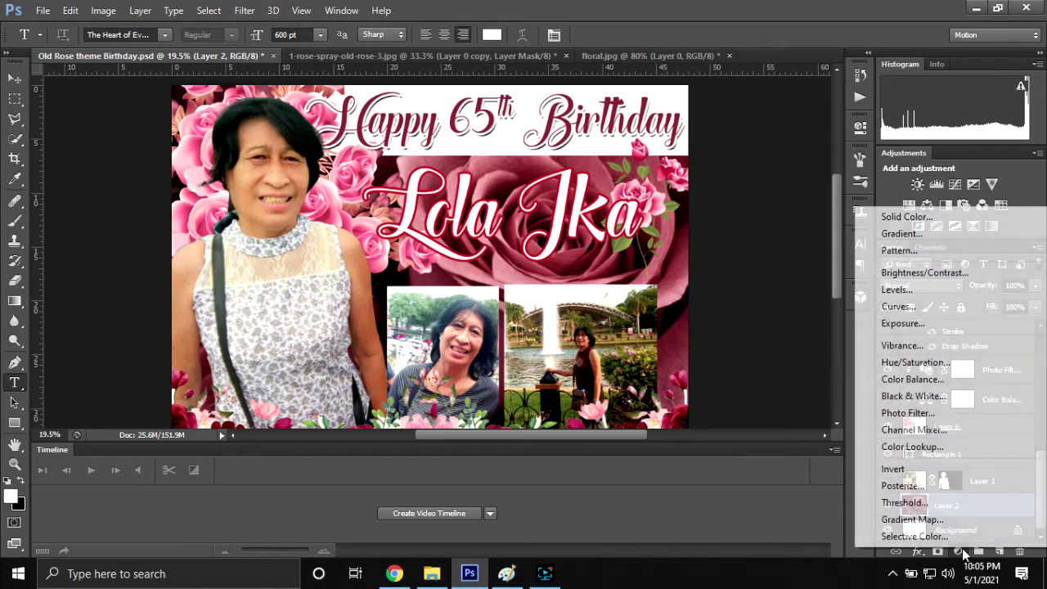
left_click(884, 272)
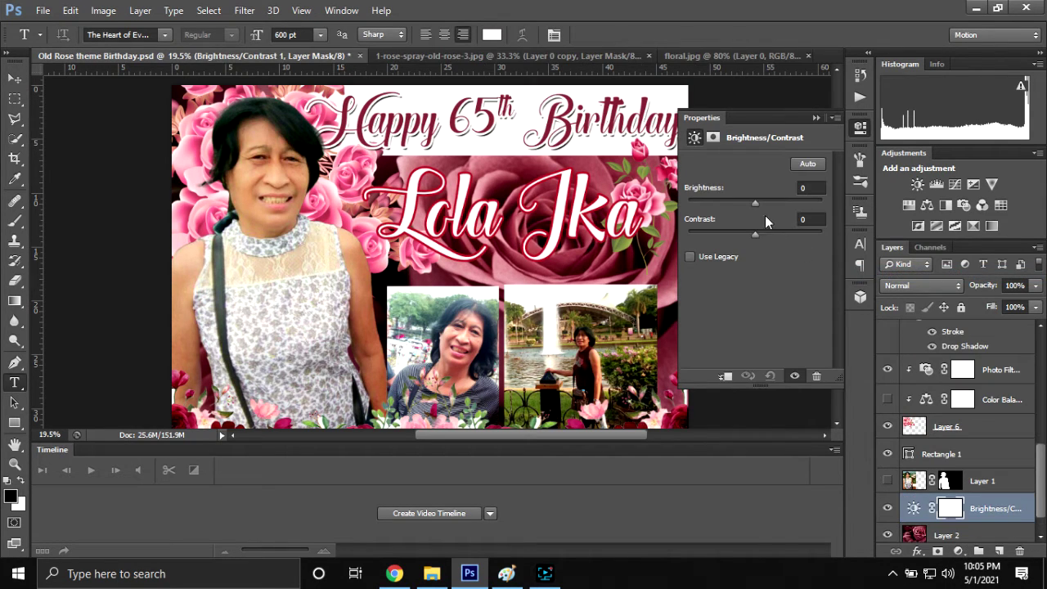
left_click_drag(755, 202, 786, 210)
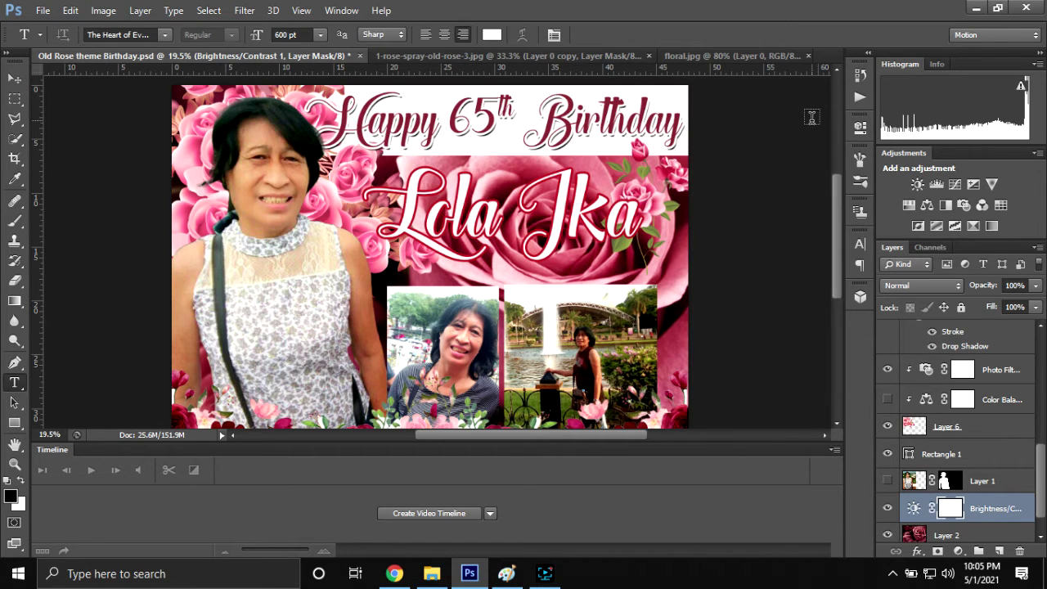
scroll(573, 201, "down", 2, "alt")
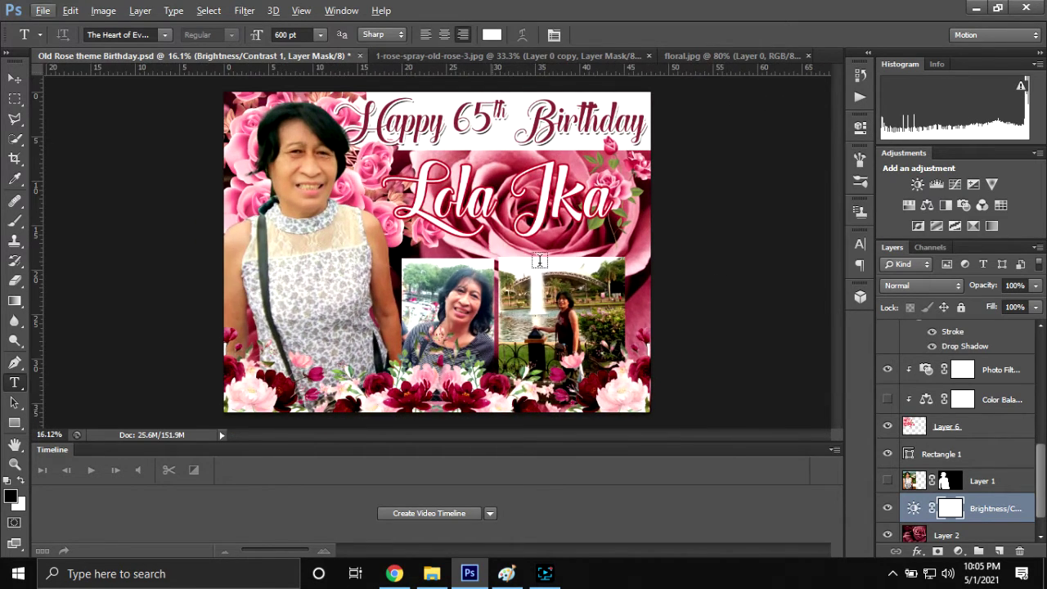
scroll(949, 425, "up", 2)
scroll(953, 421, "up", 2)
scroll(957, 418, "up", 1)
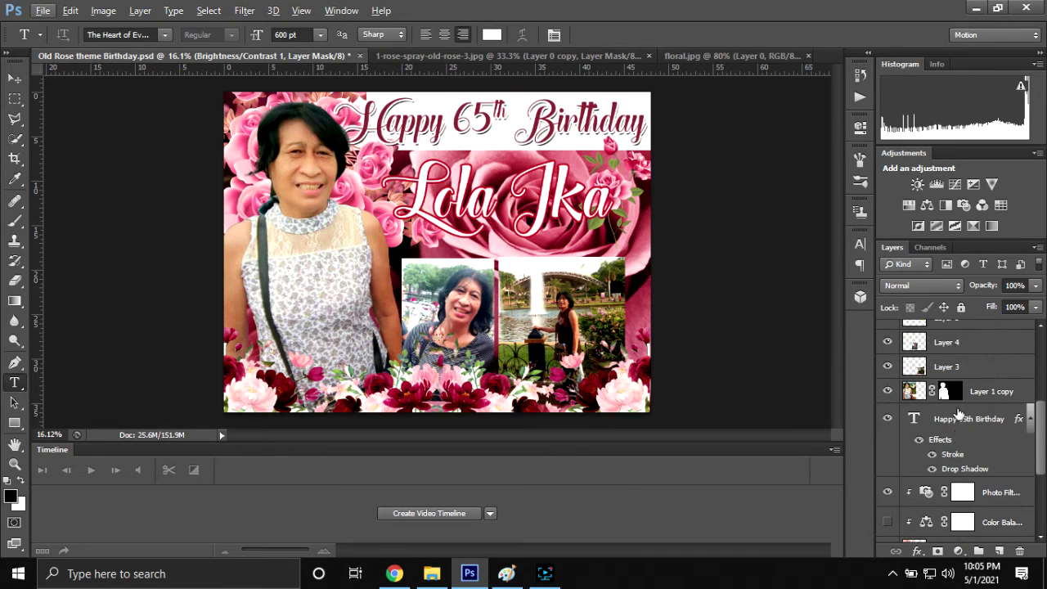
scroll(959, 415, "up", 2)
scroll(959, 414, "up", 2)
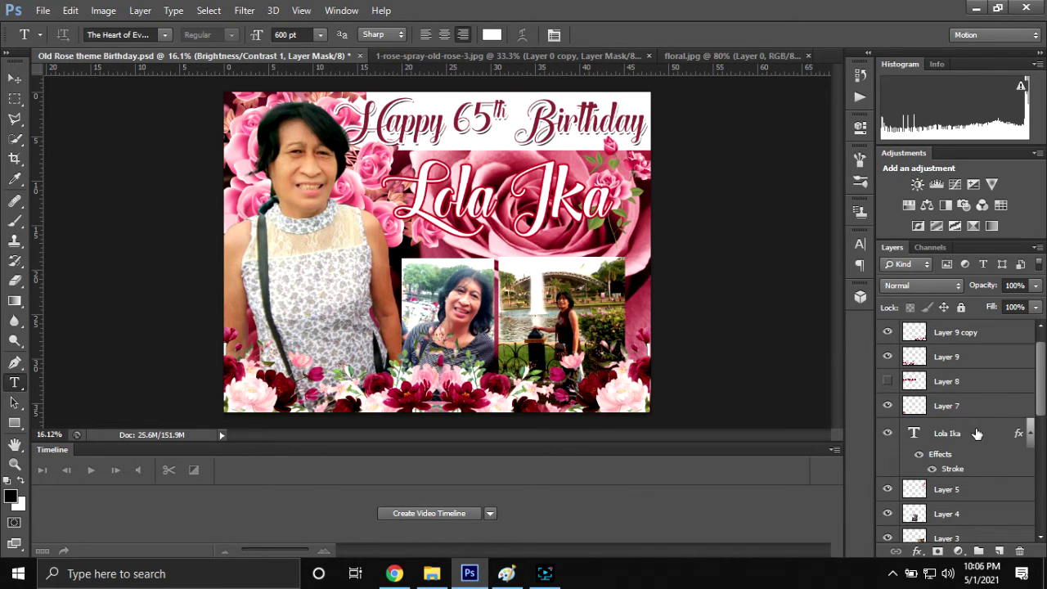
- Change the Lola Ika stroke colour to near-white
left_click(986, 433)
double_click(980, 432)
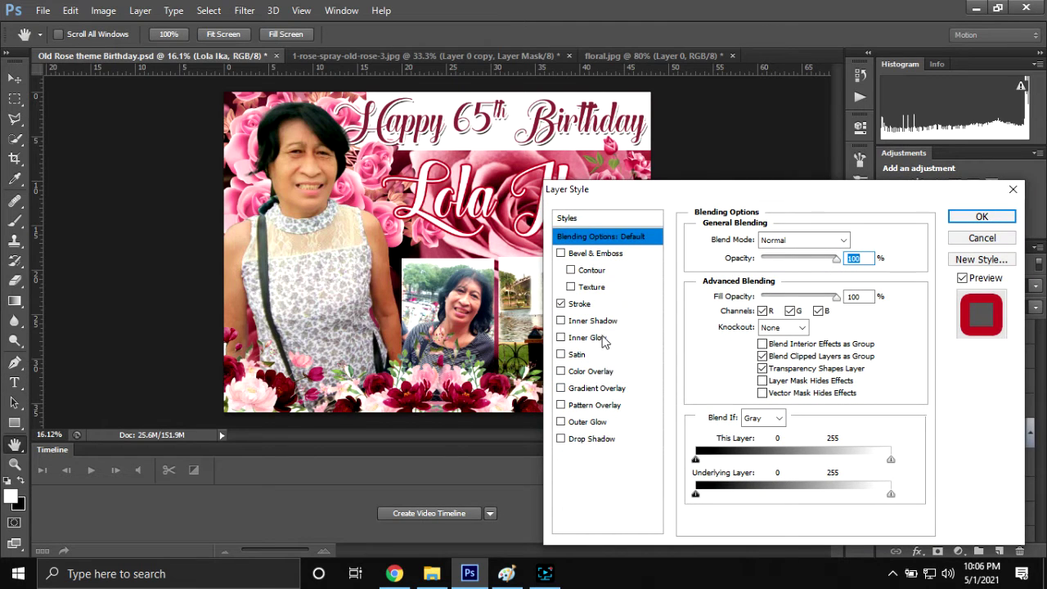
left_click(606, 306)
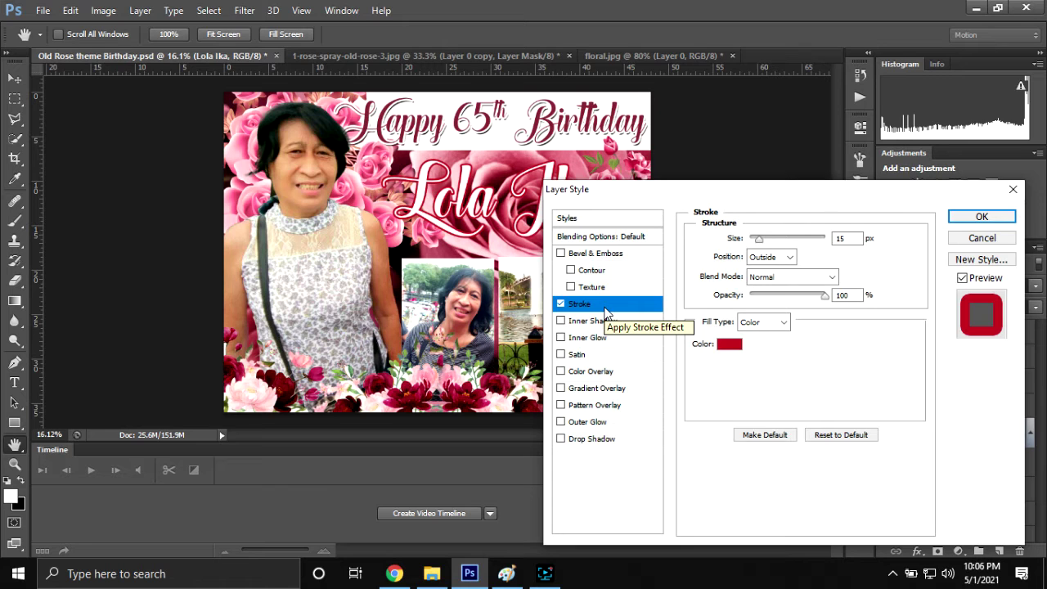
left_click(726, 345)
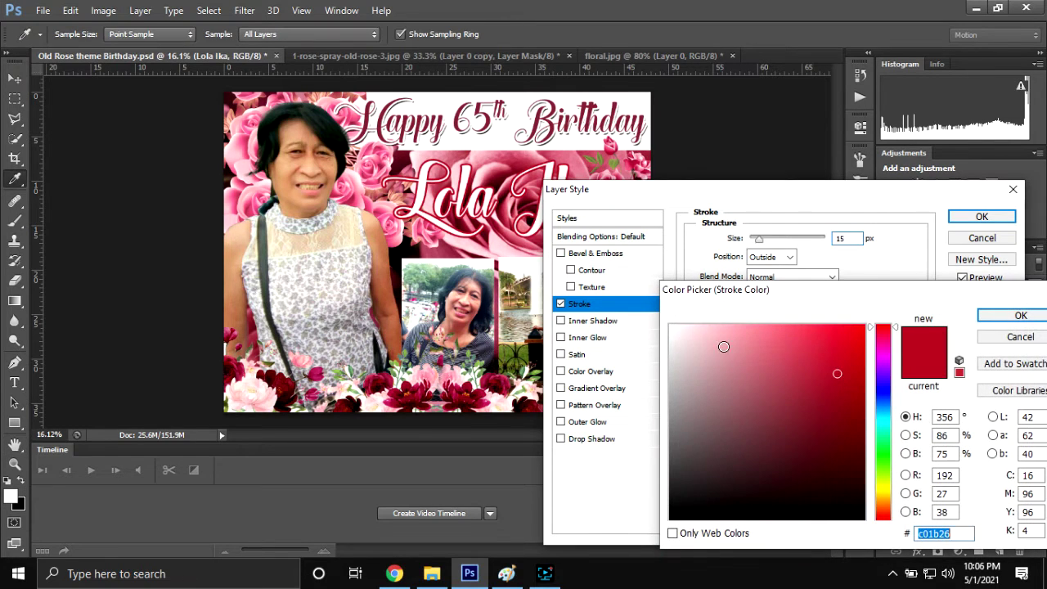
left_click(671, 325)
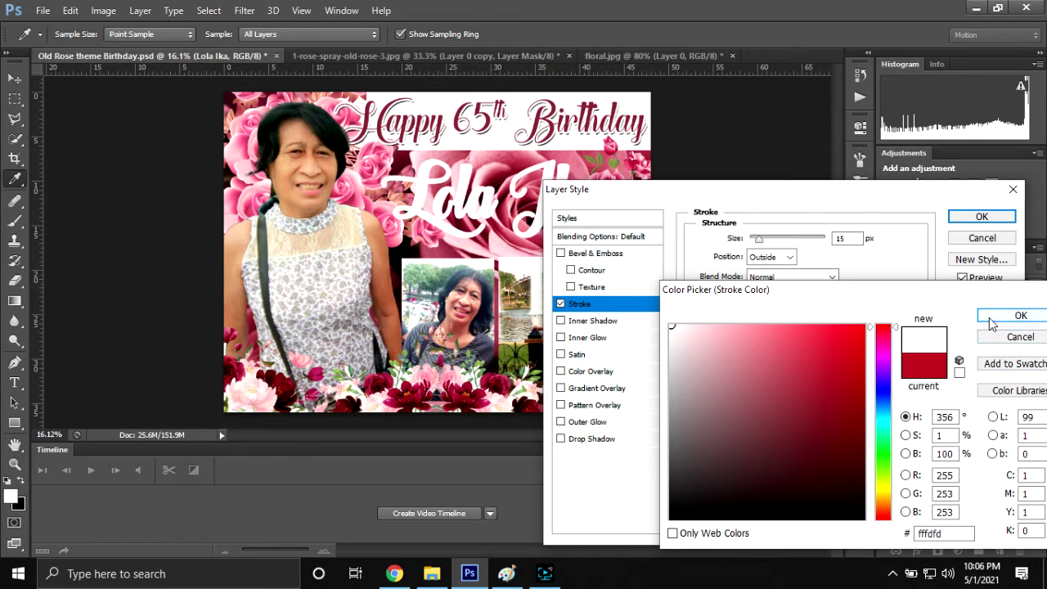
left_click(1014, 317)
left_click(981, 216)
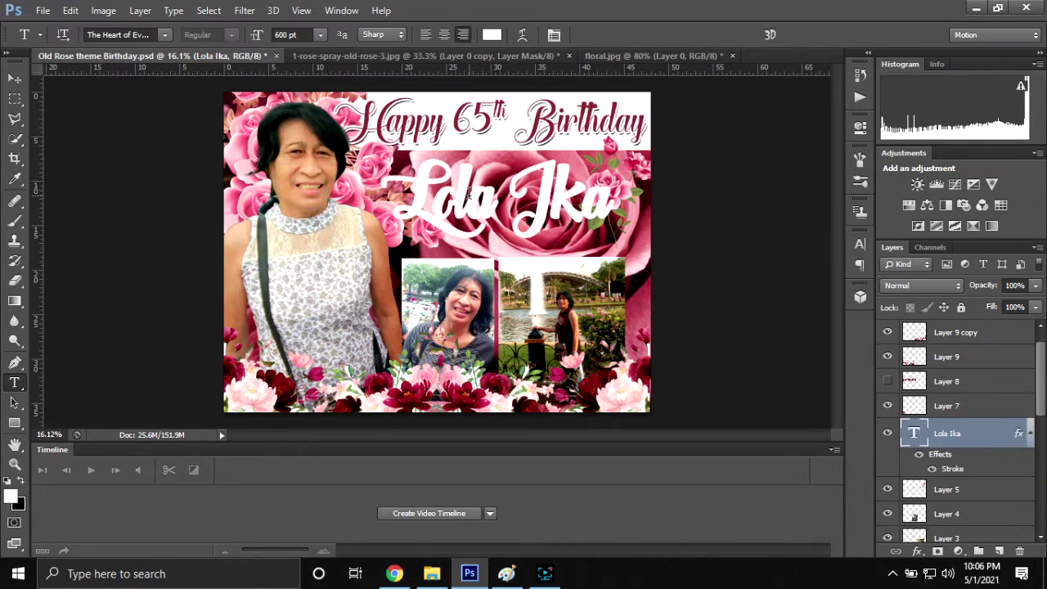
- Recolour the Lola Ika letters crimson #b83847
triple_click(461, 194)
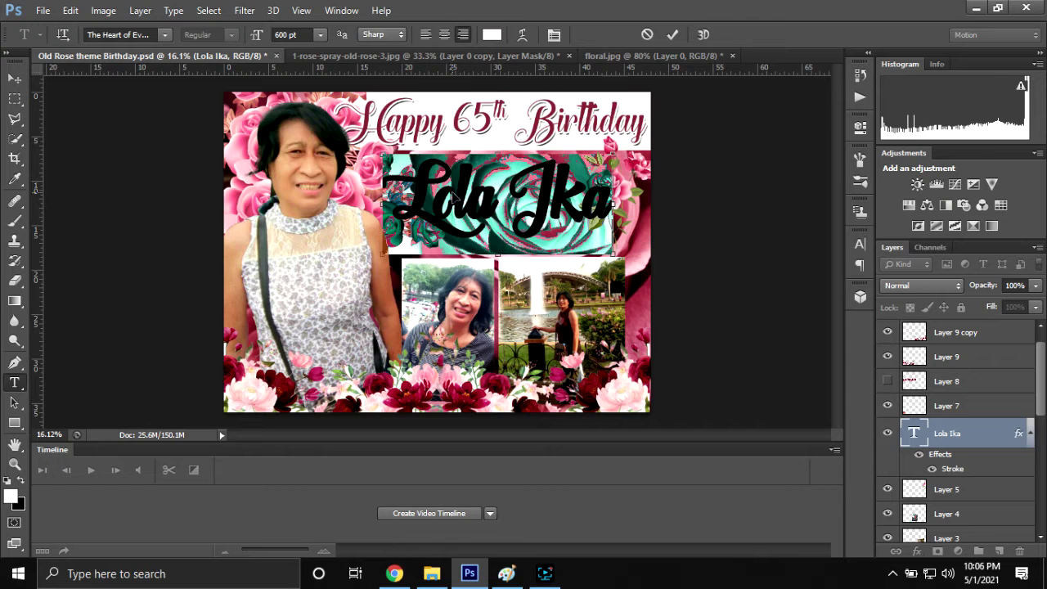
left_click(494, 35)
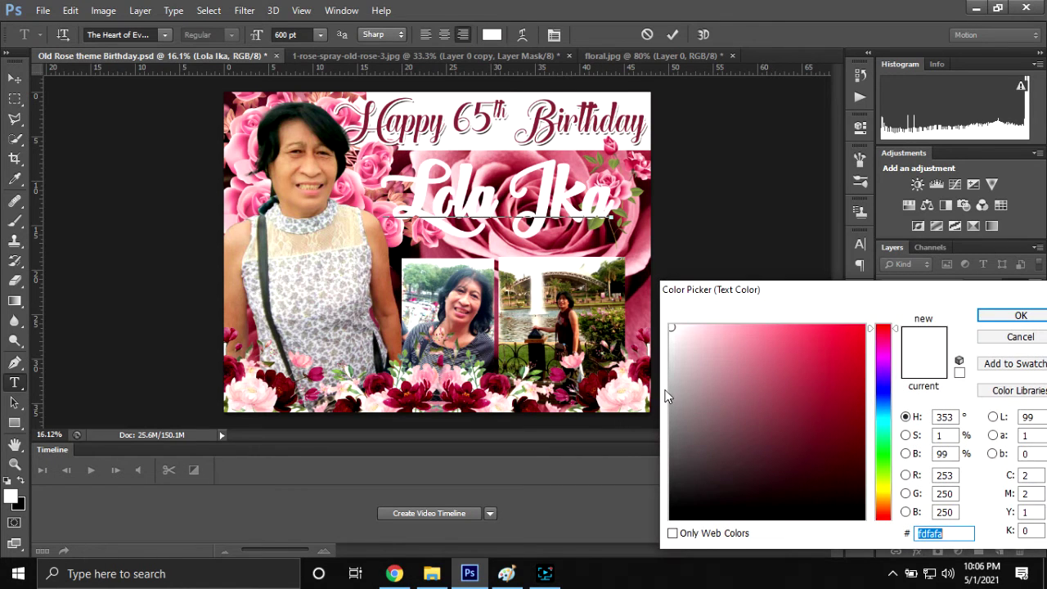
left_click(805, 379)
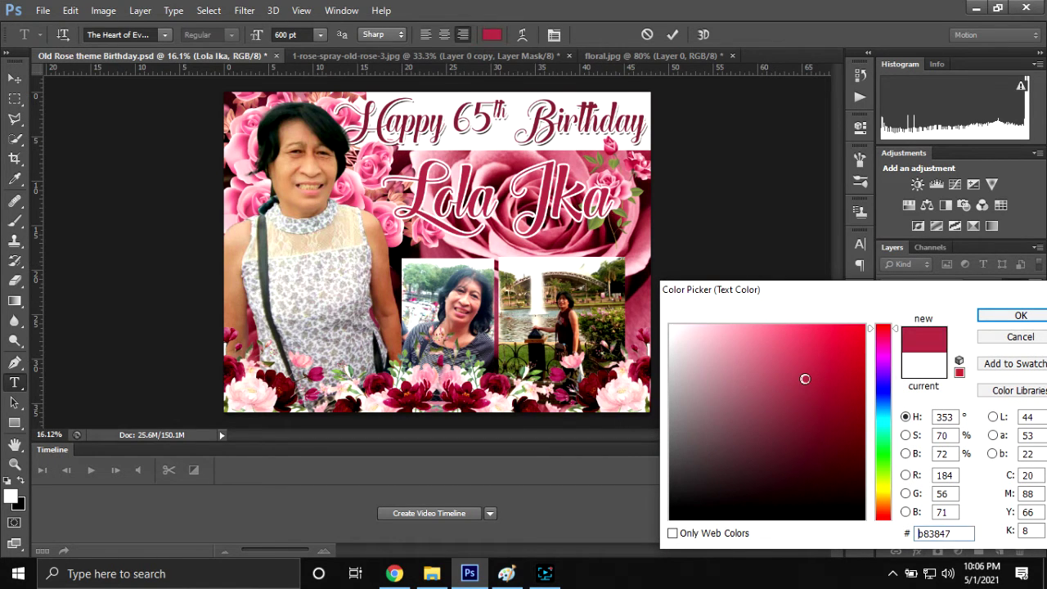
left_click(1020, 316)
left_click(672, 34)
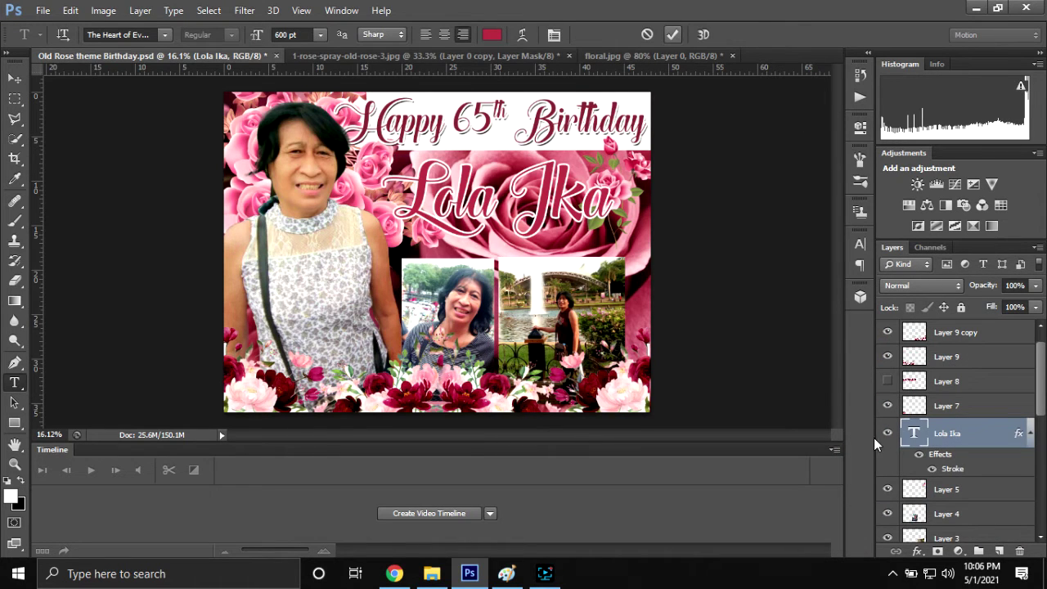
scroll(965, 458, "down", 2)
scroll(965, 458, "down", 2)
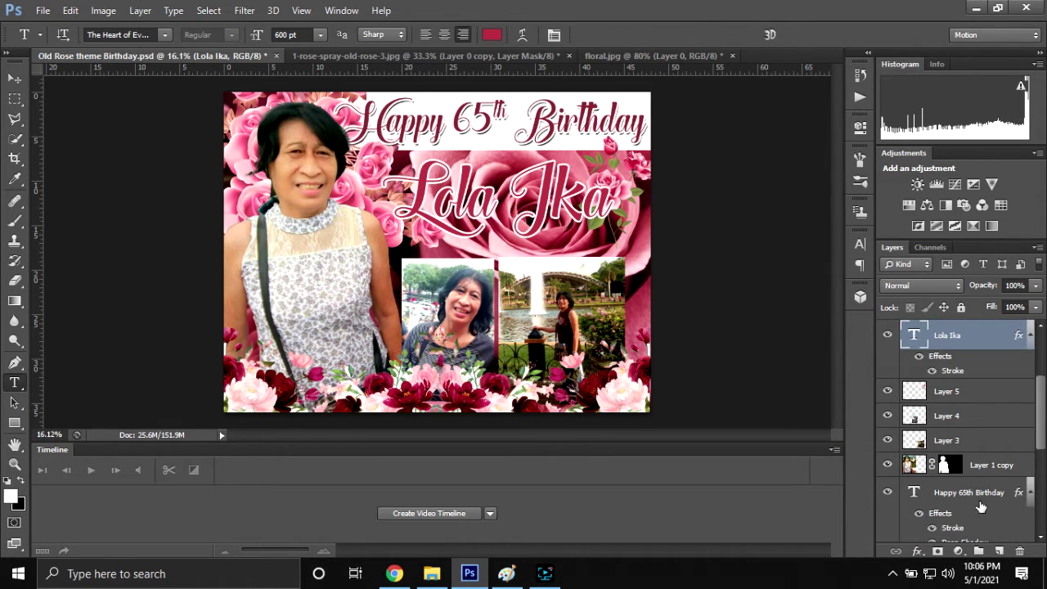
- Fill the Rectangle 1 header band with crimson #b83847 sampled from the Lola Ika text
scroll(981, 510, "down", 1)
left_click(947, 478)
scroll(947, 479, "down", 1)
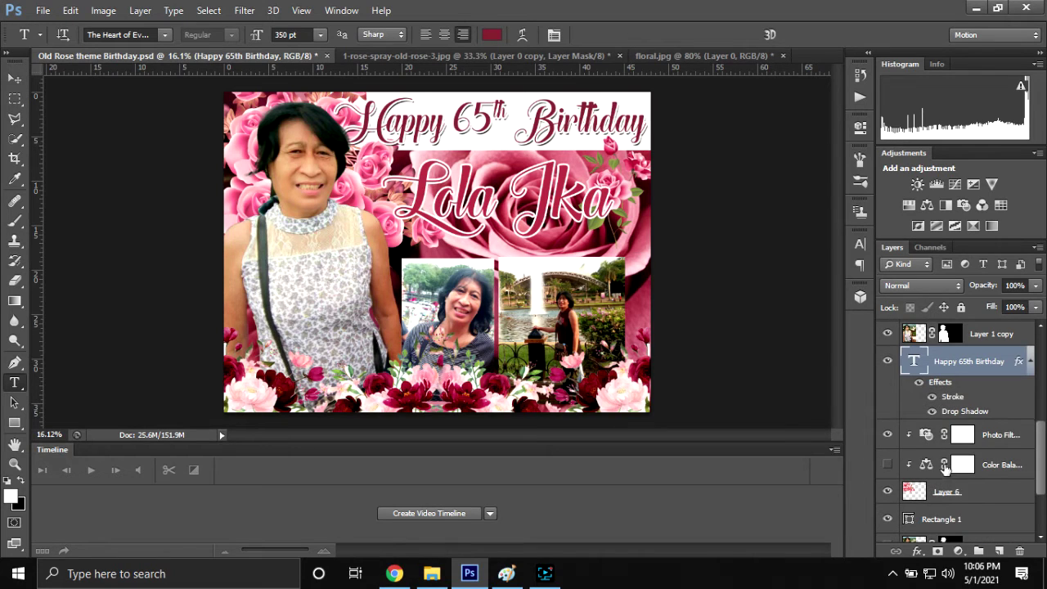
left_click(957, 518)
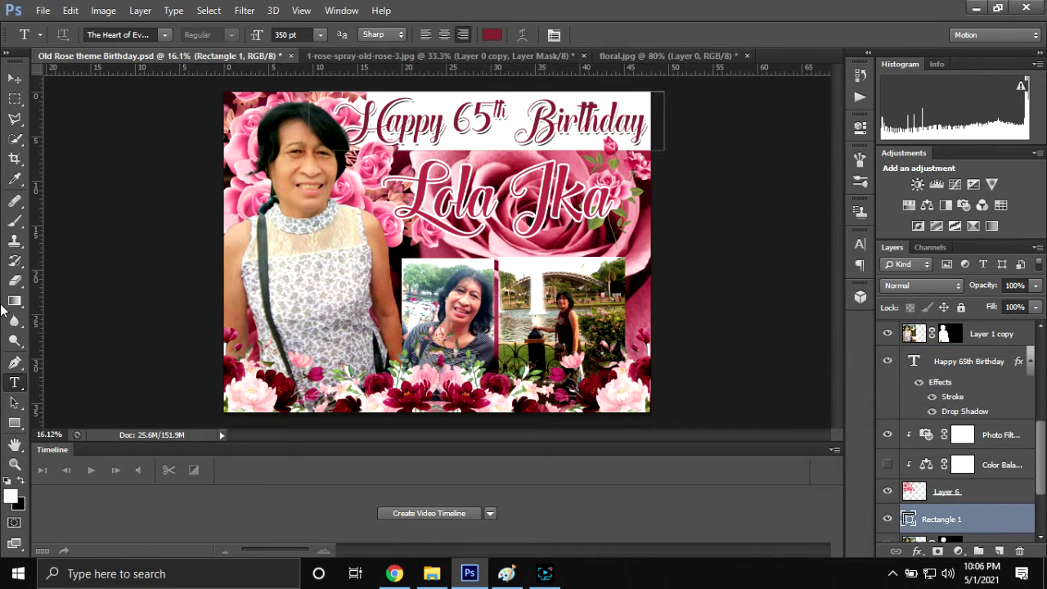
left_click(16, 425)
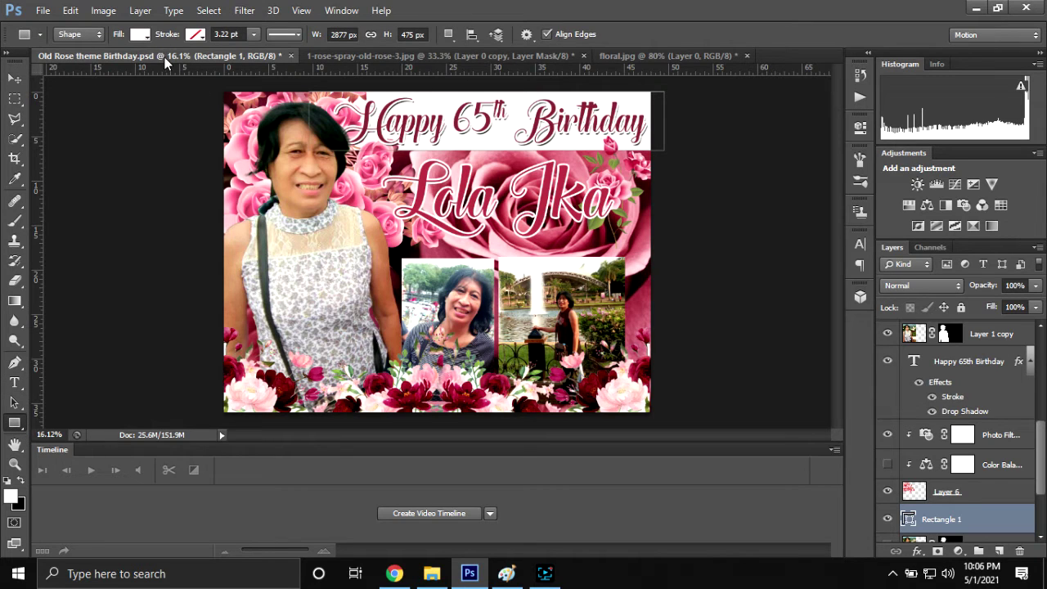
left_click(137, 38)
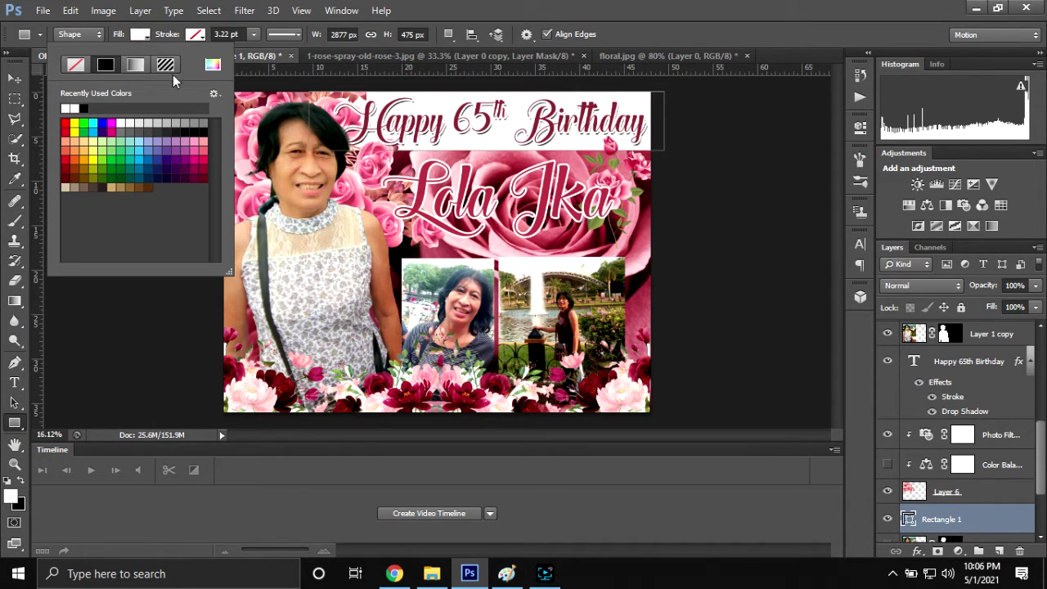
left_click(213, 68)
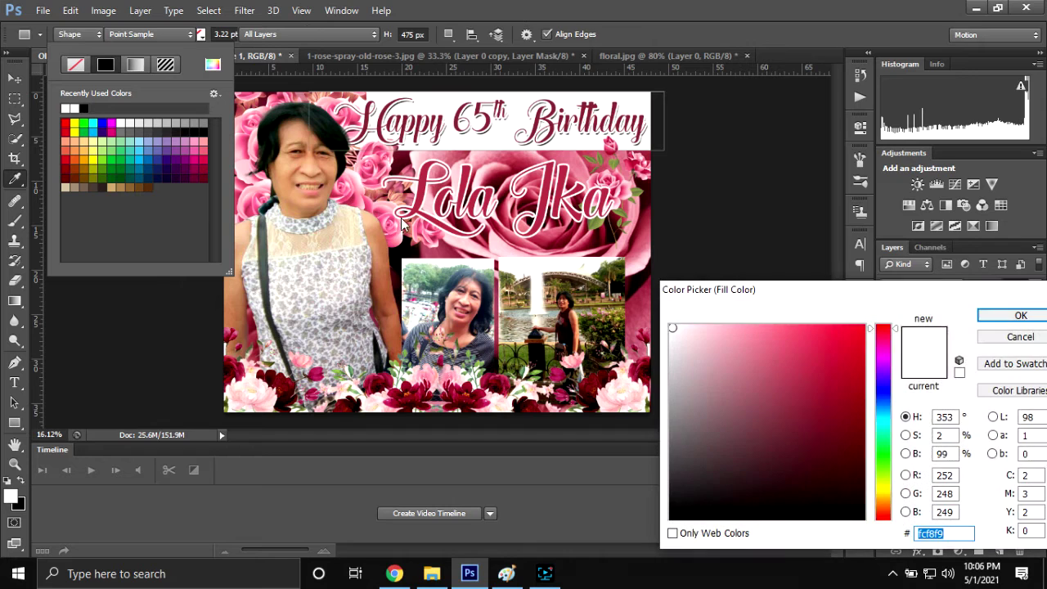
left_click(467, 167)
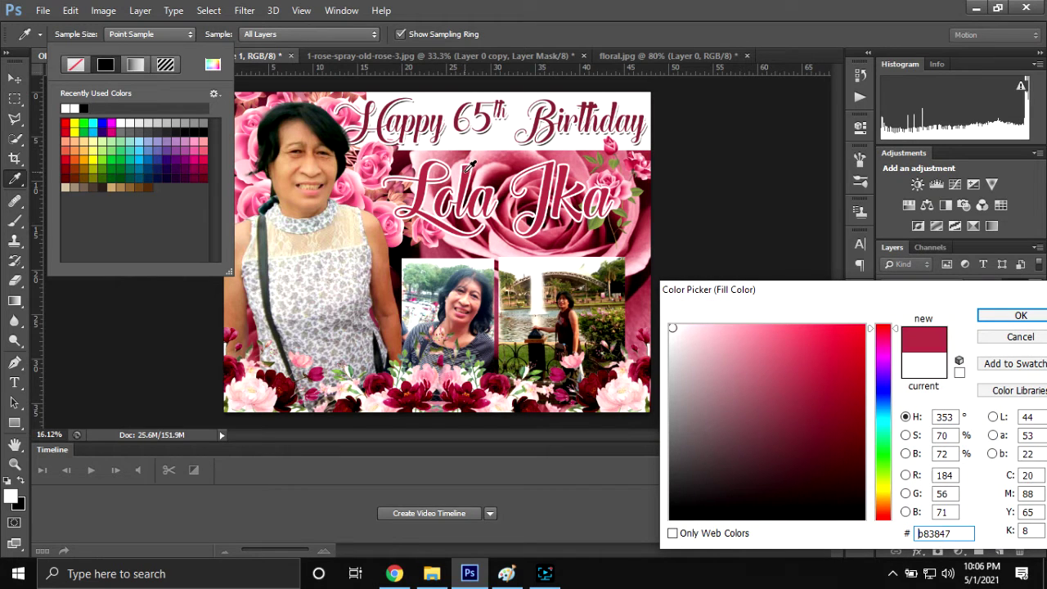
left_click(1016, 316)
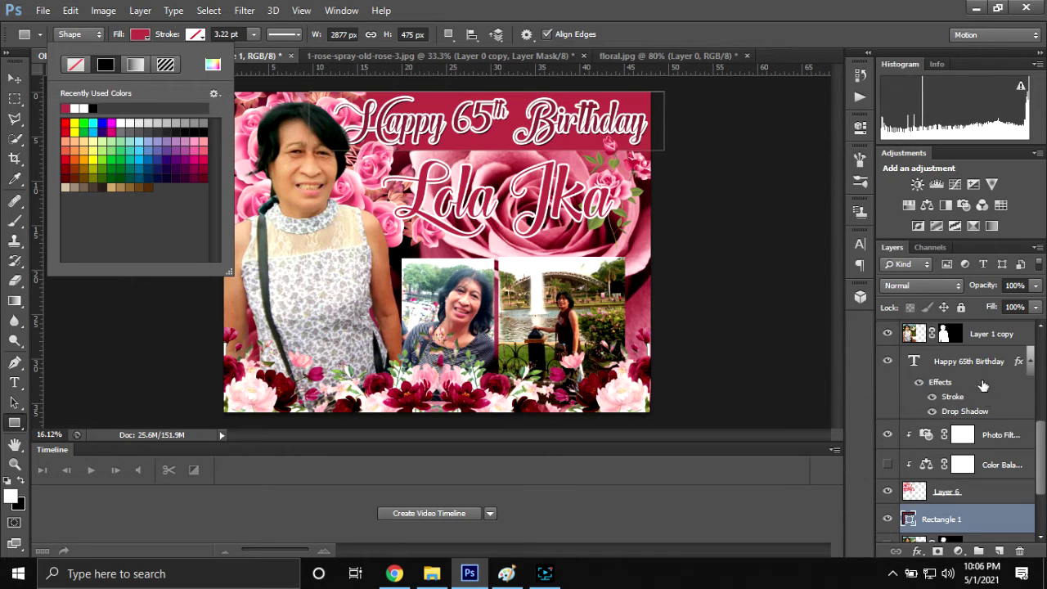
left_click(488, 125)
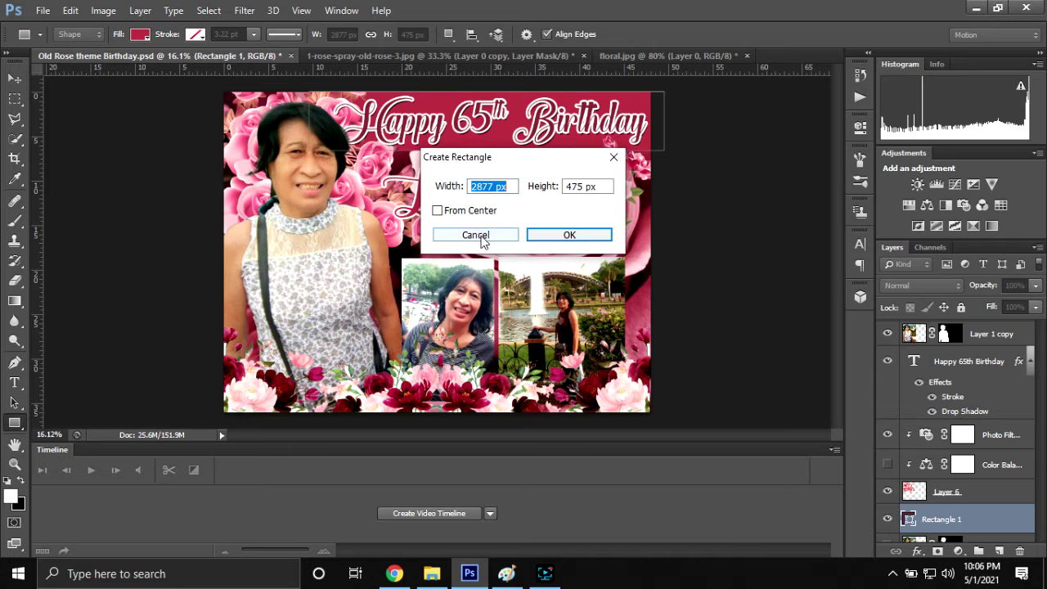
left_click(477, 237)
- Recolour the Happy 65th Birthday text to near-white #fcf9f9
key("t")
left_click(472, 121)
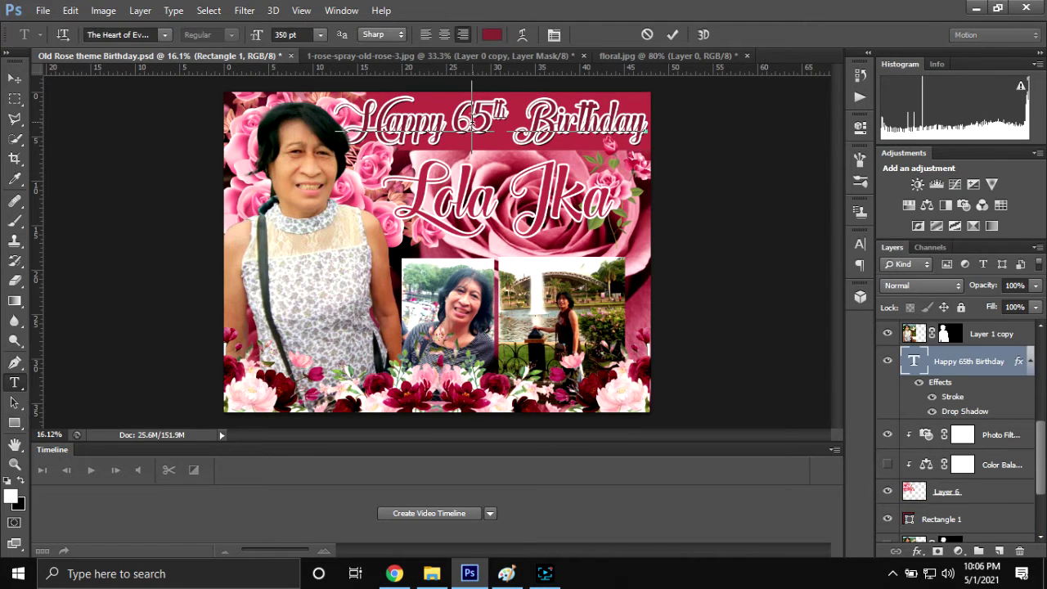
key("ctrl+a")
left_click(495, 40)
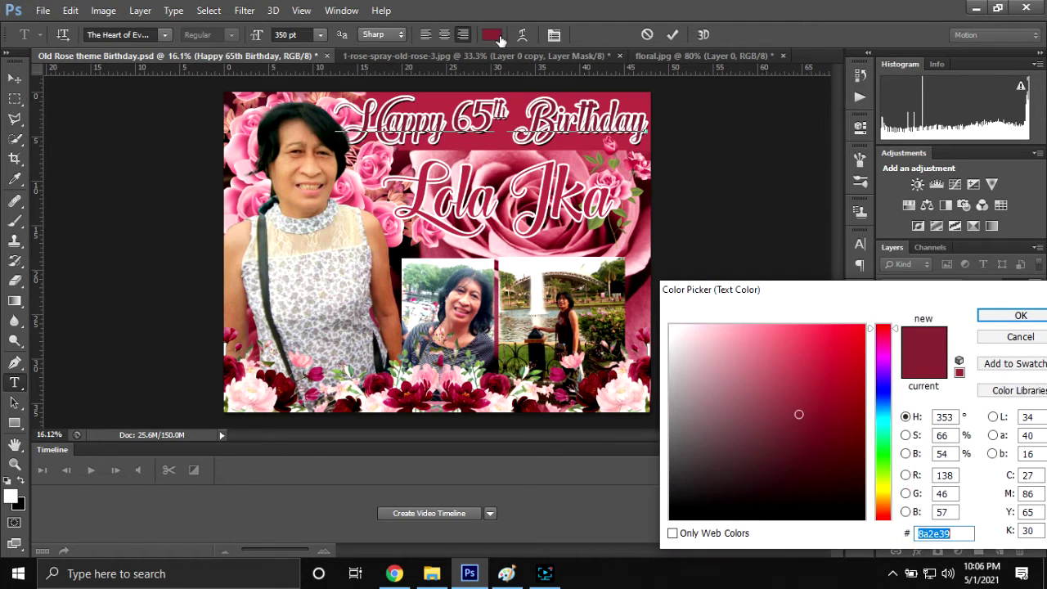
left_click(672, 327)
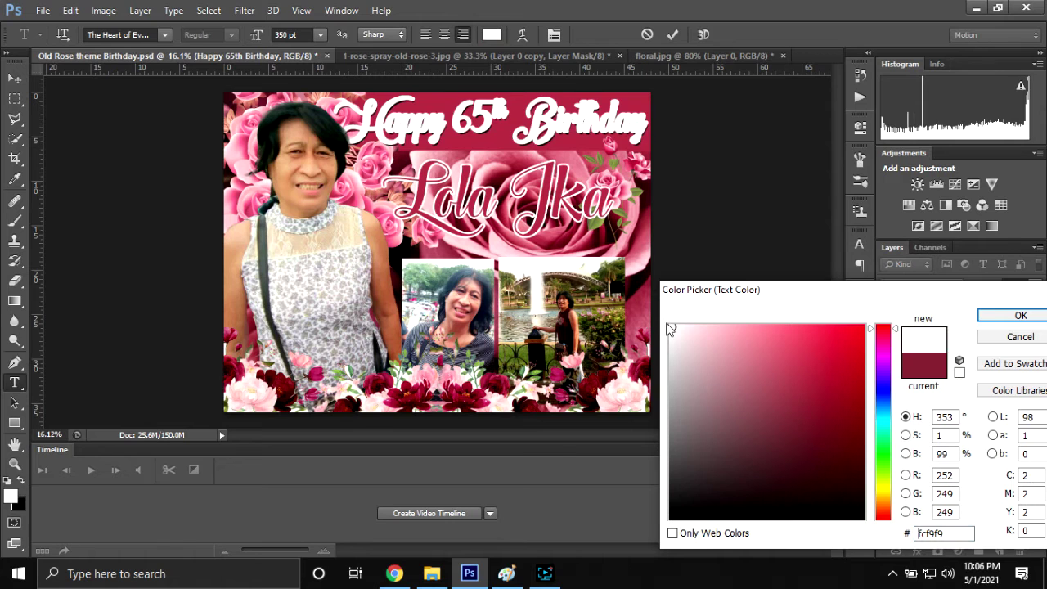
left_click(986, 318)
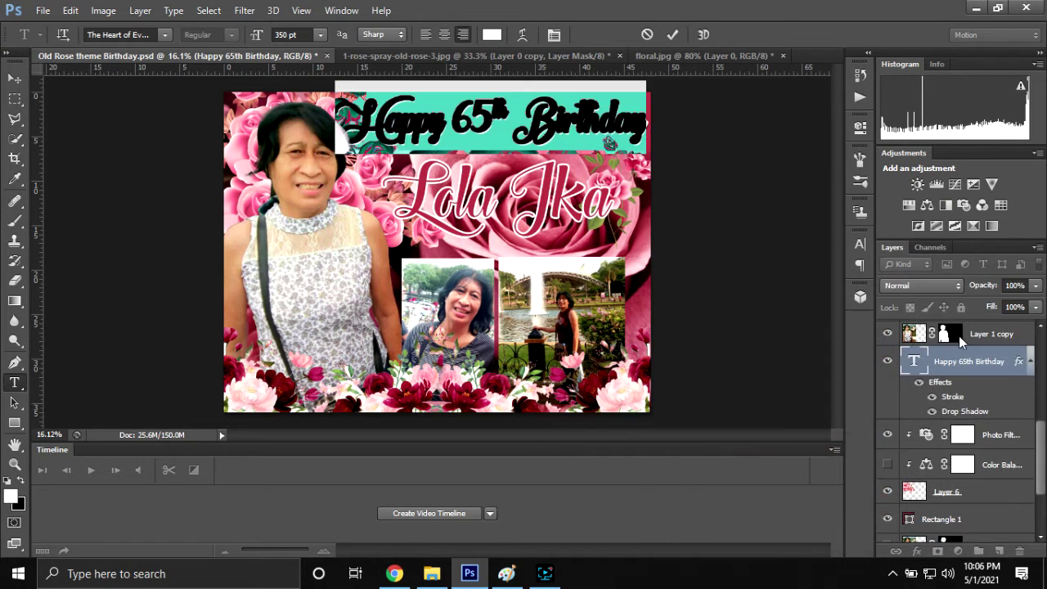
left_click(672, 34)
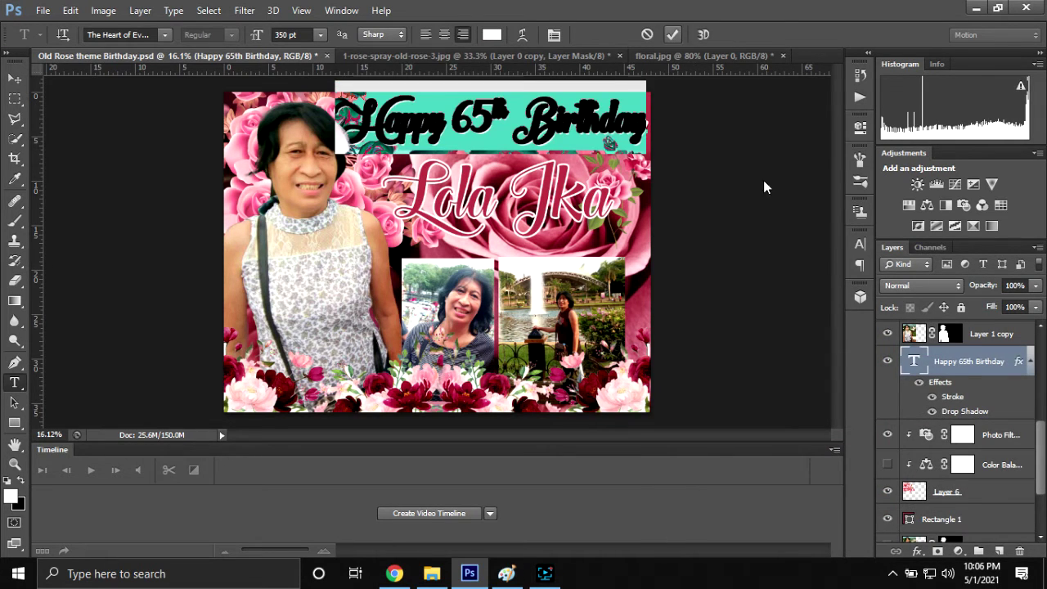
- Add a 15 px crimson #b83847 stroke to the Happy 65th Birthday layer
double_click(1017, 360)
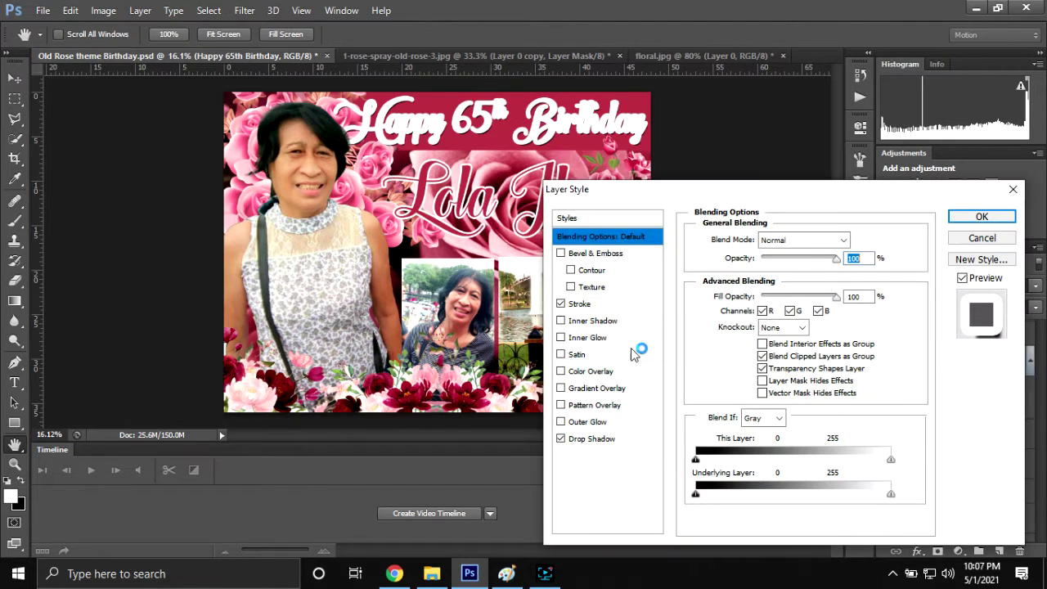
left_click(606, 305)
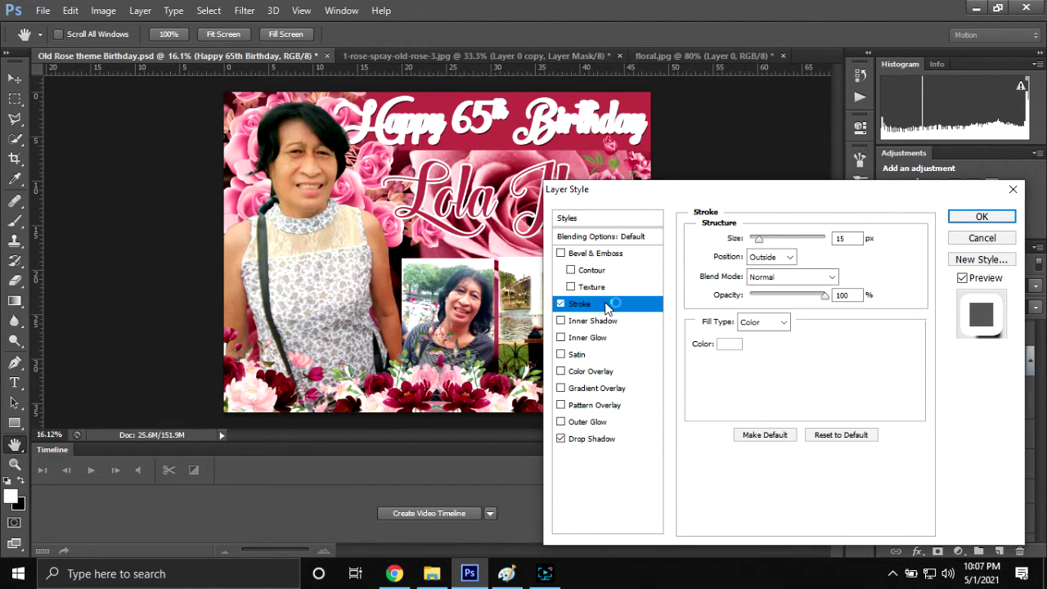
left_click(727, 345)
left_click(501, 144)
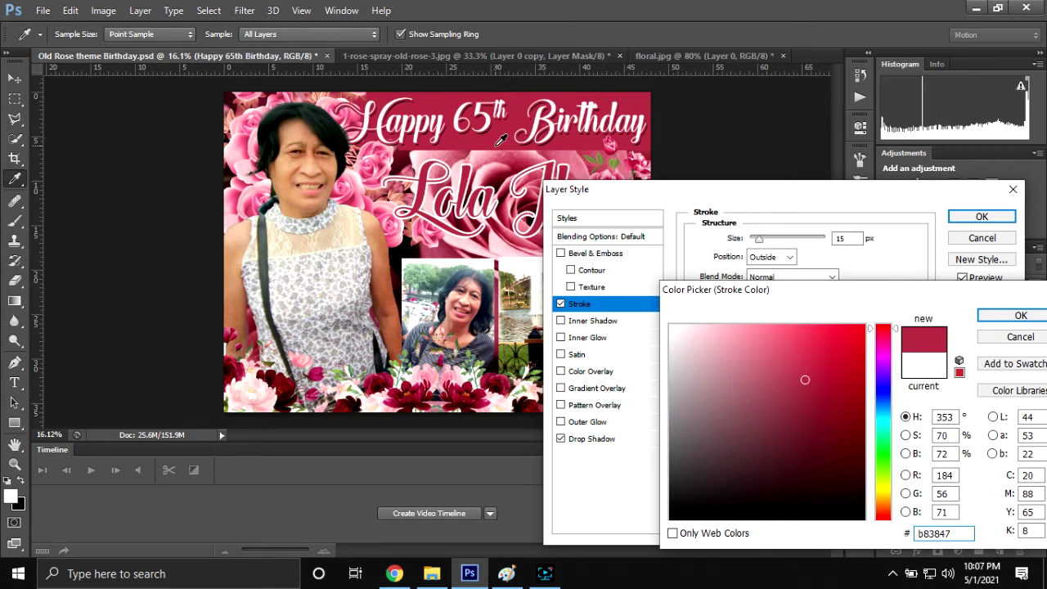
left_click(1022, 316)
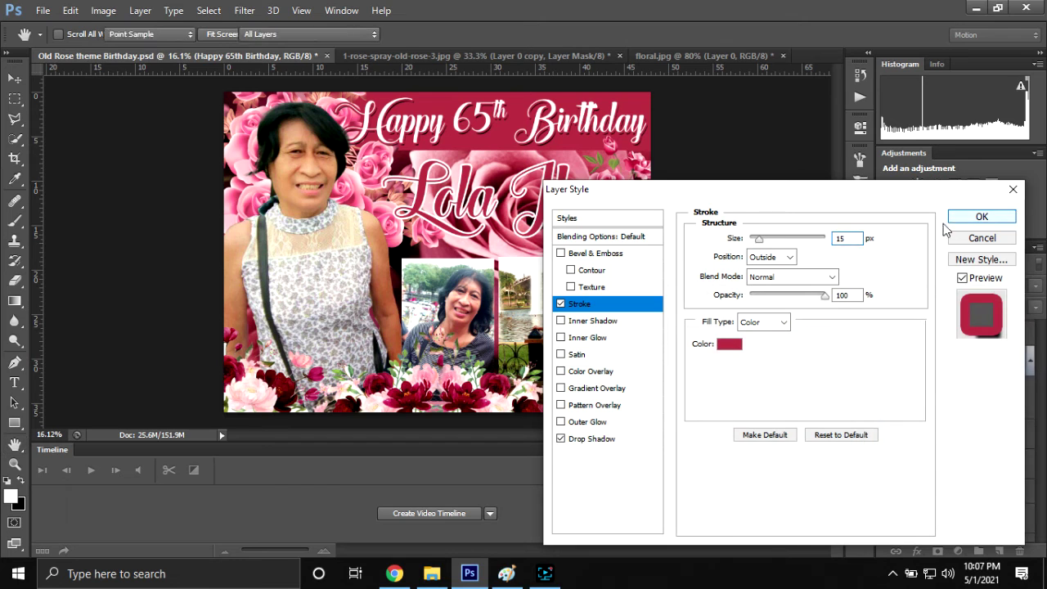
left_click(978, 216)
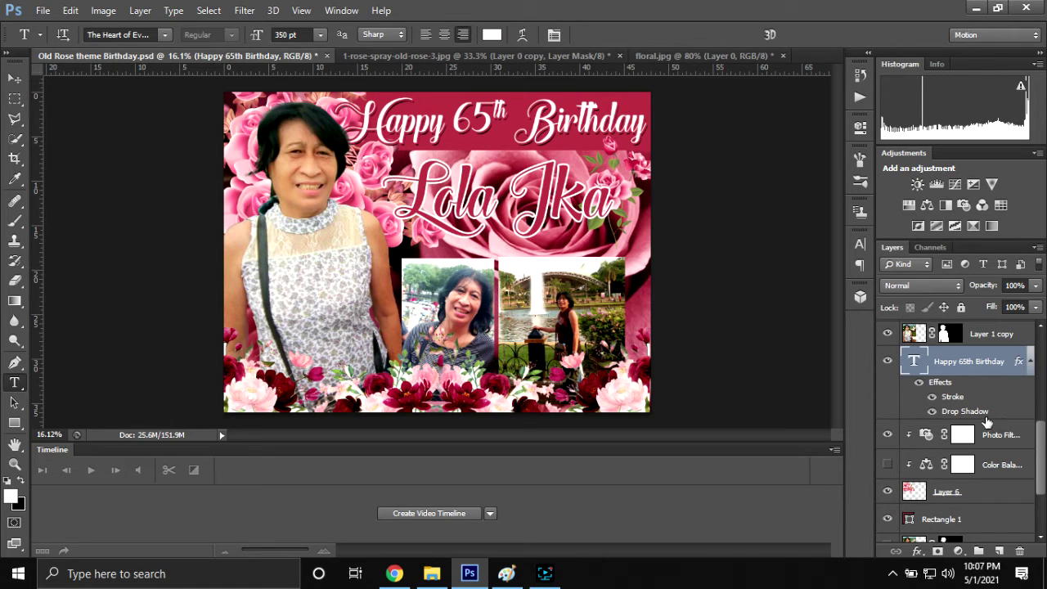
- Save the collage with Ctrl+S
scroll(987, 422, "up", 3)
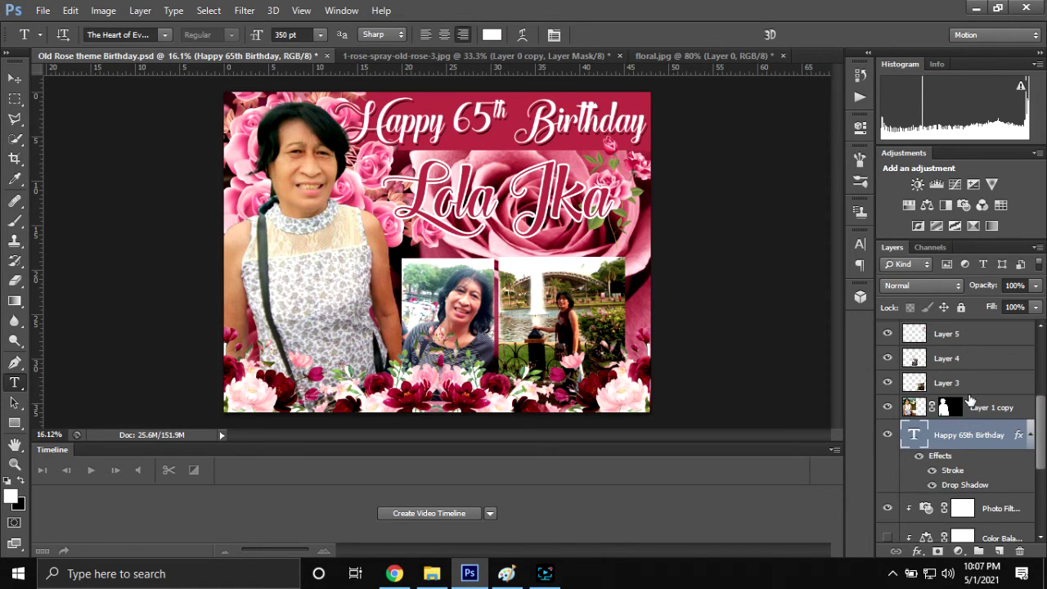
key("ctrl+s")
scroll(965, 384, "up", 1)
scroll(965, 376, "up", 2)
scroll(977, 374, "up", 1)
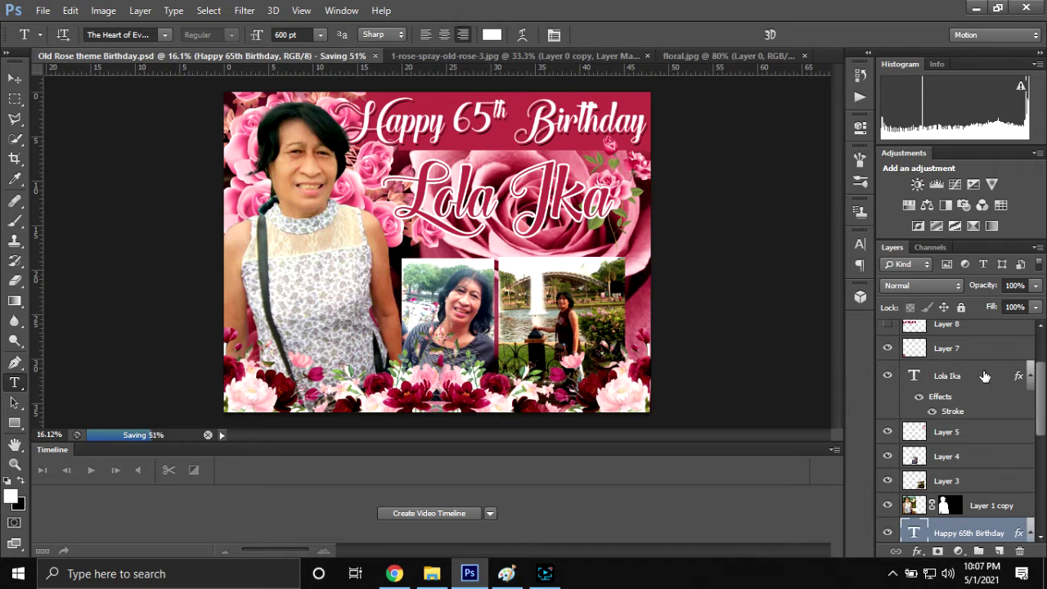
- Apply a drop shadow to the Lola Ika layer with 100% opacity and 45 px distance
left_click(984, 376)
double_click(984, 376)
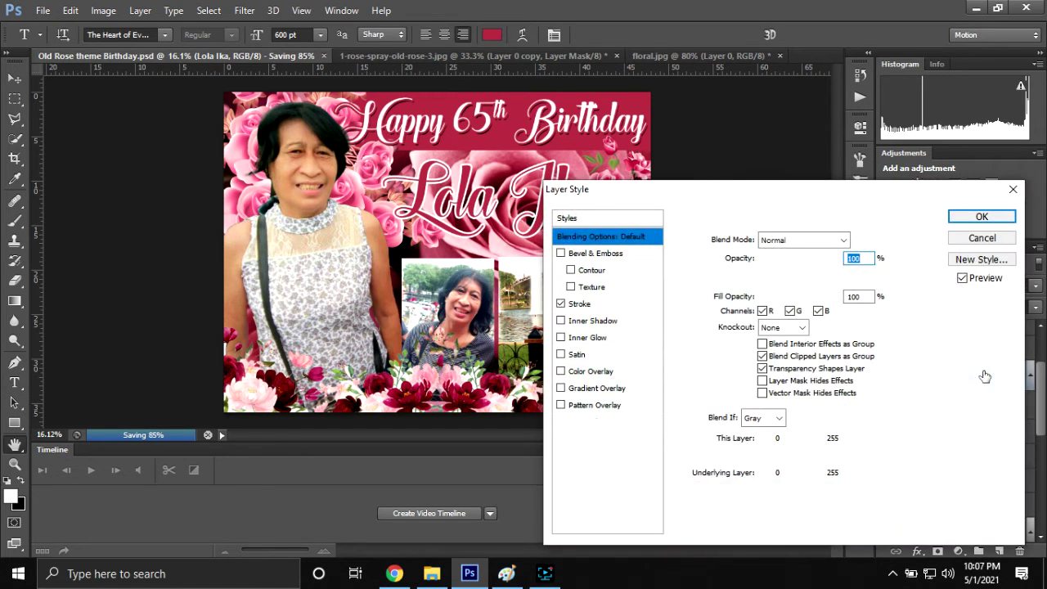
left_click(590, 439)
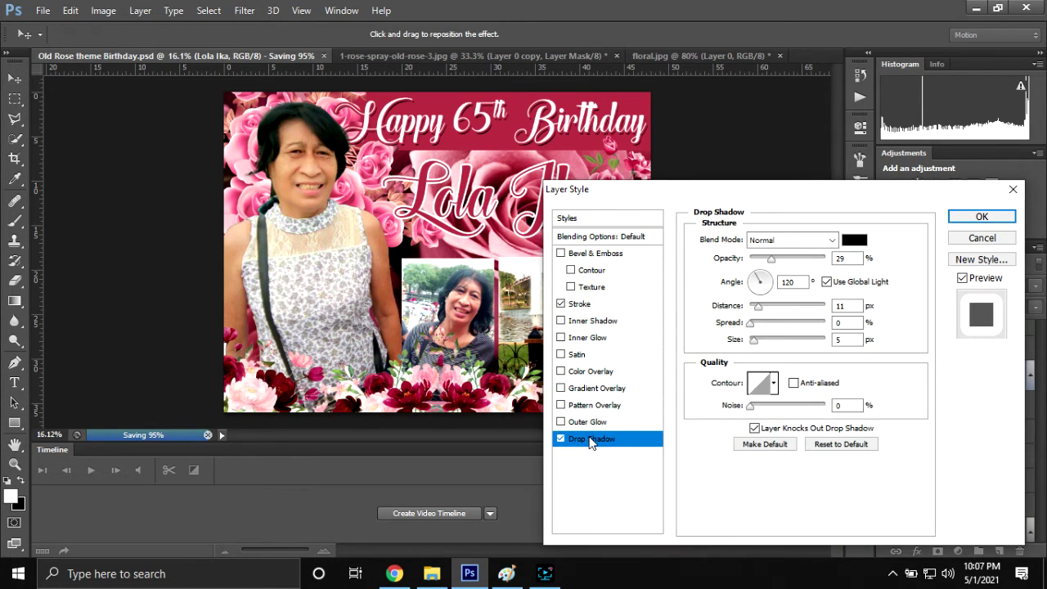
left_click_drag(771, 259, 828, 260)
left_click_drag(760, 306, 785, 308)
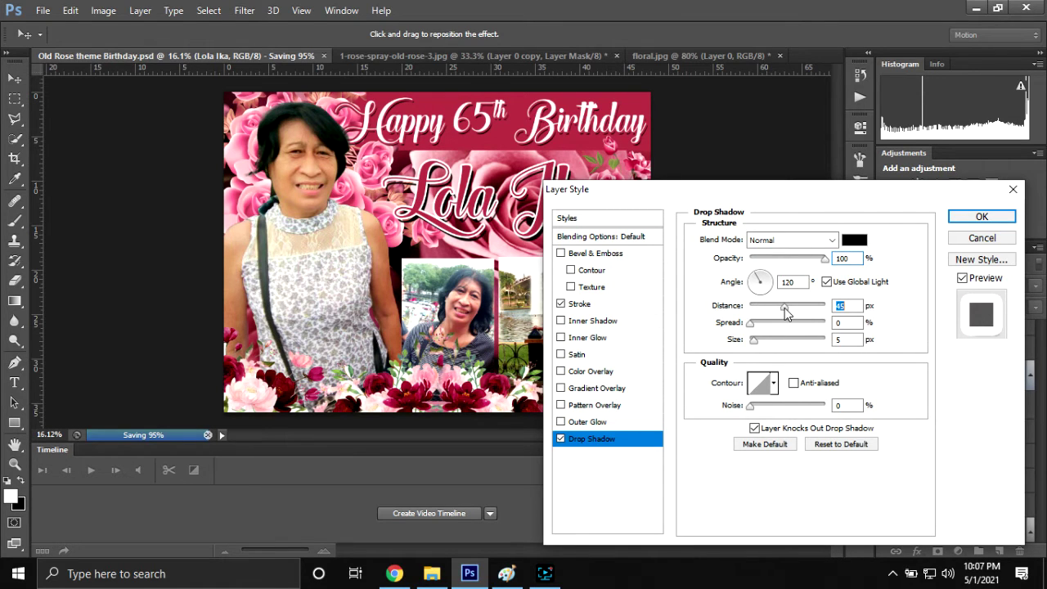
left_click(982, 216)
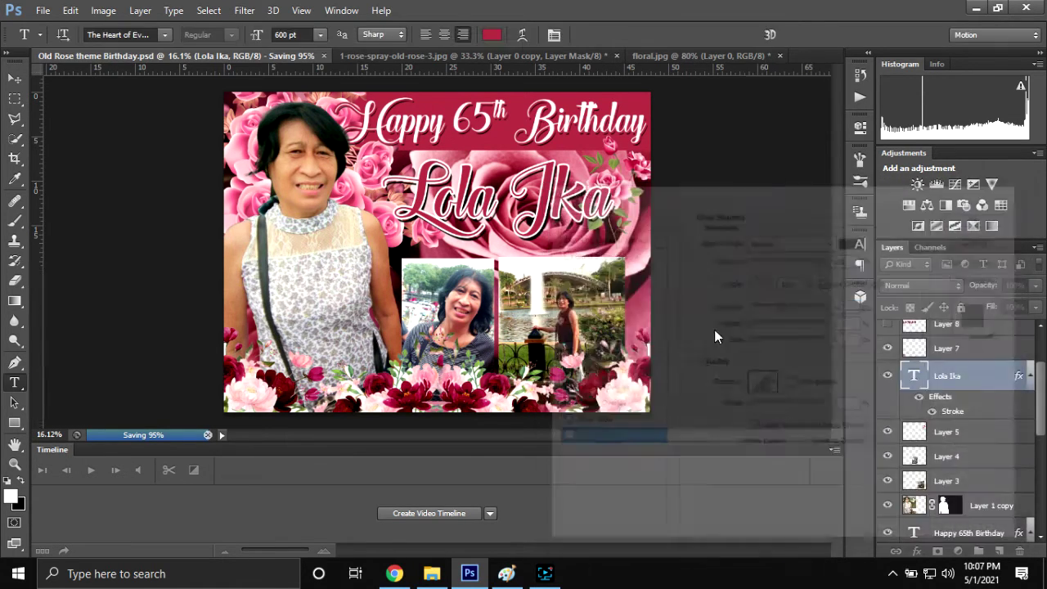
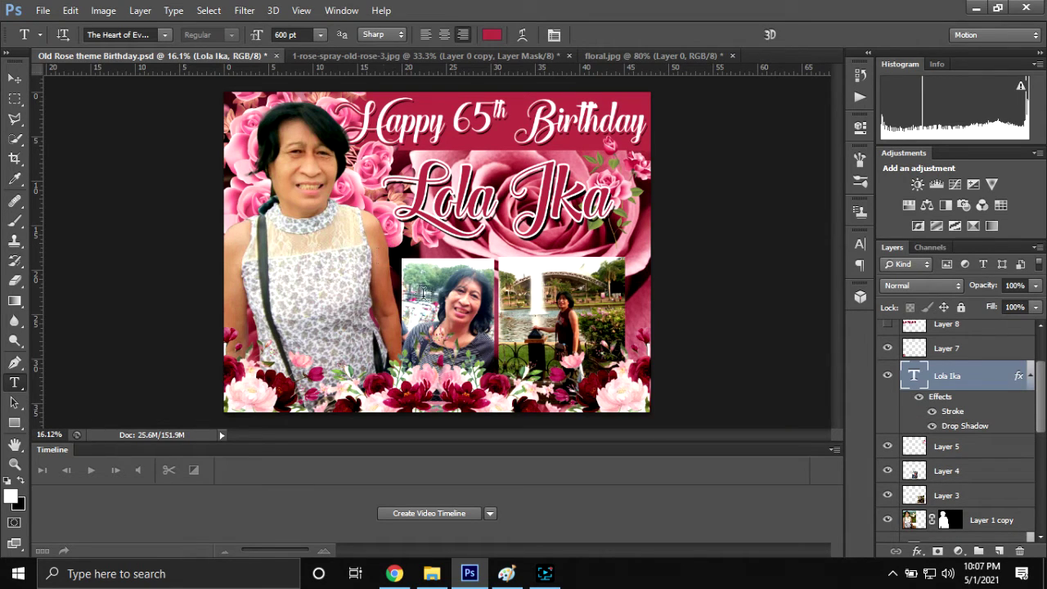
- Nudge the fountain photo (Layer 3) and portrait photo (Layer 4) slightly right and up
left_click(976, 496)
key("v")
left_click_drag(550, 342, 557, 336)
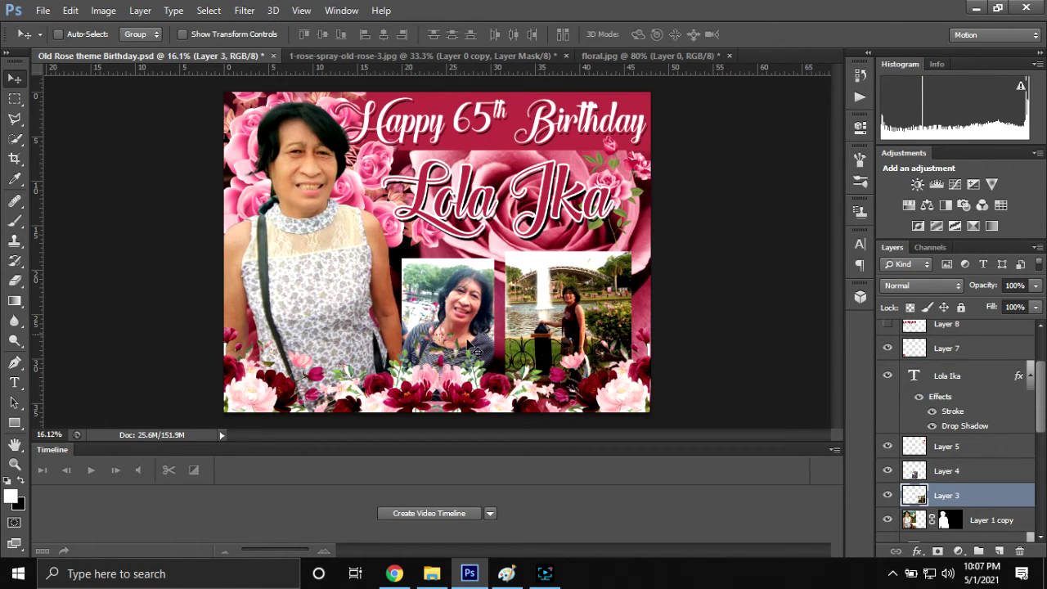
left_click(949, 469)
left_click_drag(455, 324, 458, 319)
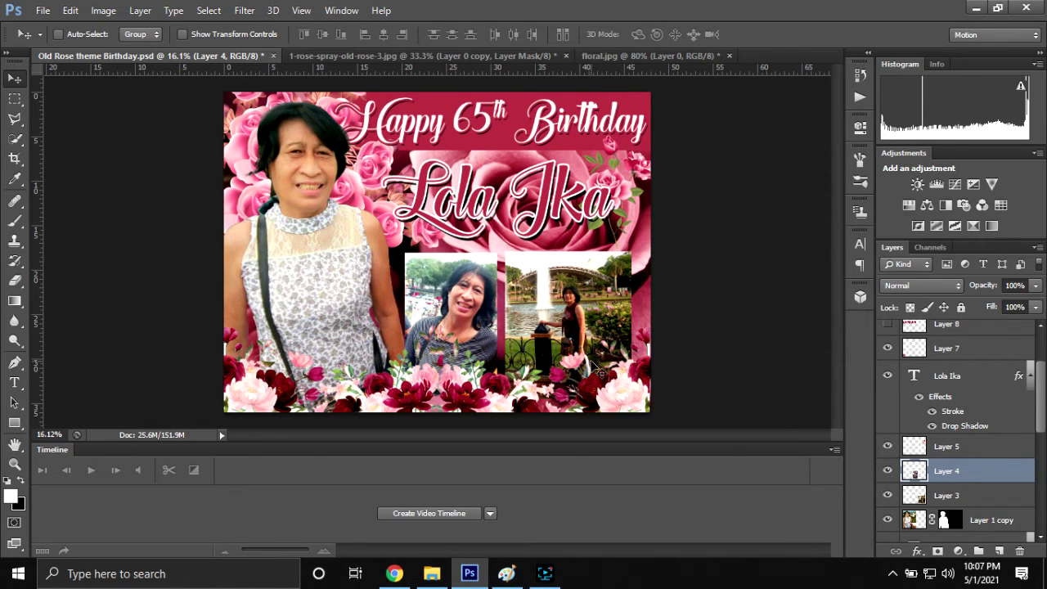
scroll(597, 366, "up", 2)
scroll(585, 358, "up", 1)
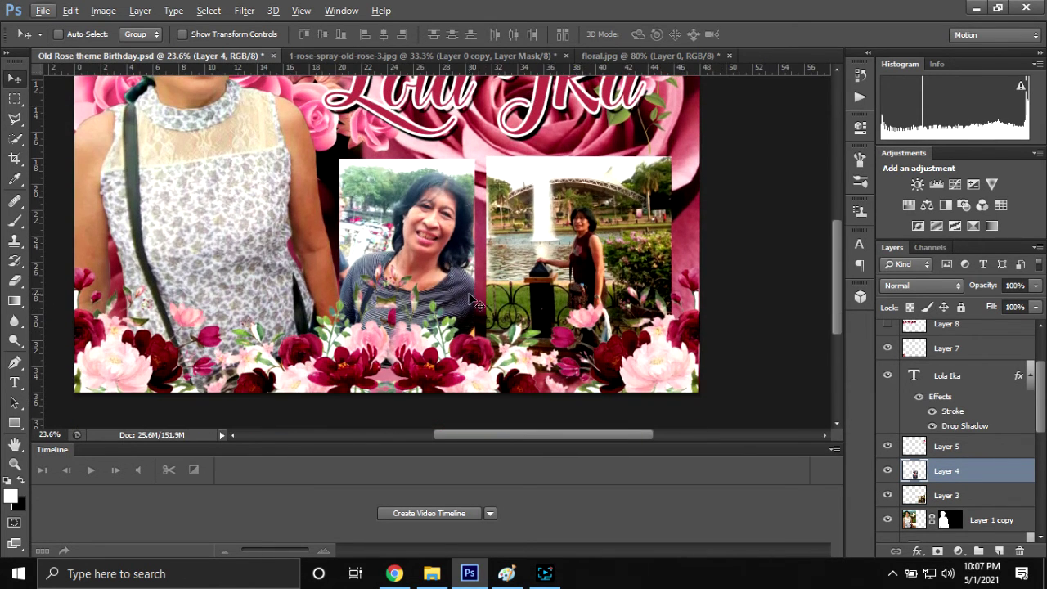
scroll(472, 298, "up", 1)
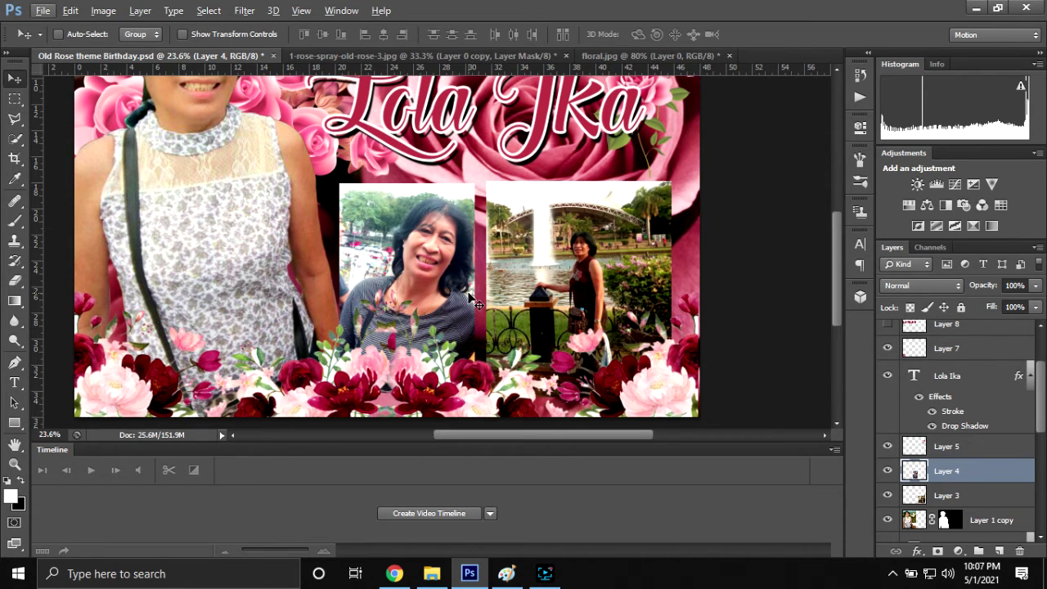
- Mask the fountain photo on Layer 3 to a tighter rectangular frame
left_click(14, 98)
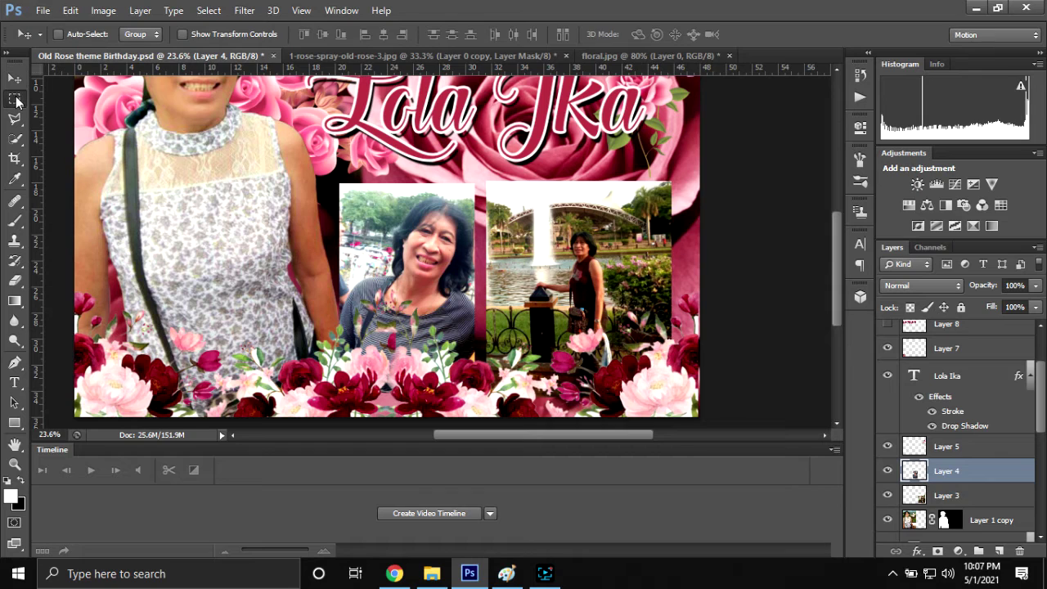
left_click(978, 495)
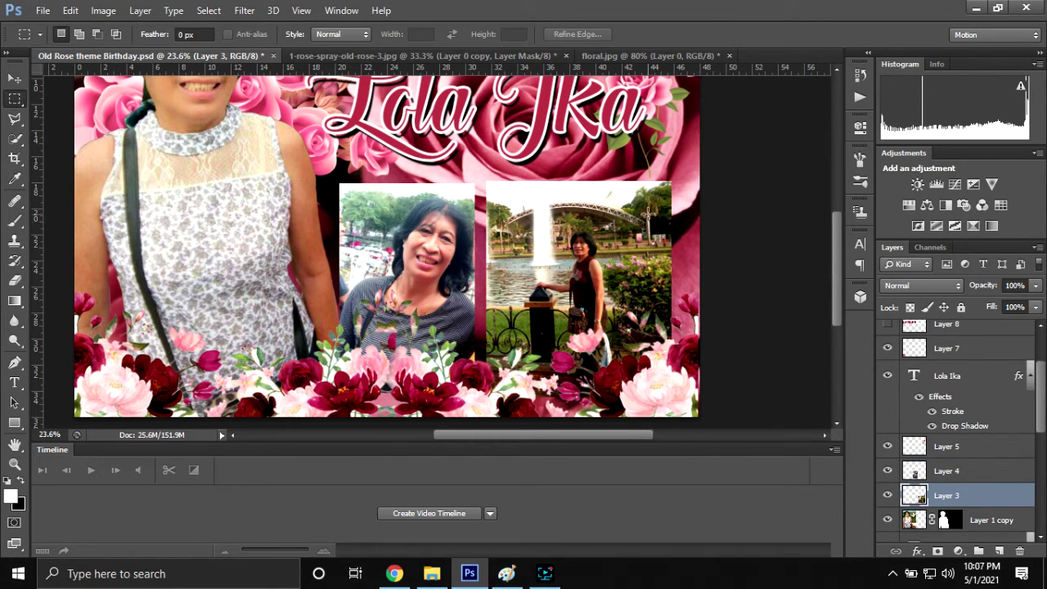
left_click_drag(646, 201, 514, 419)
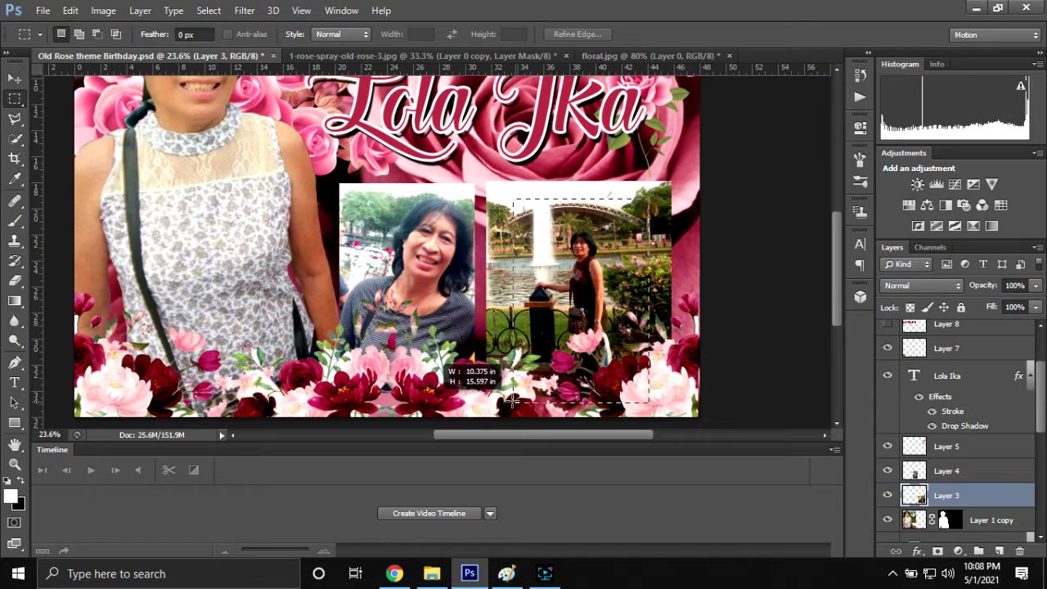
left_click_drag(513, 418, 505, 402)
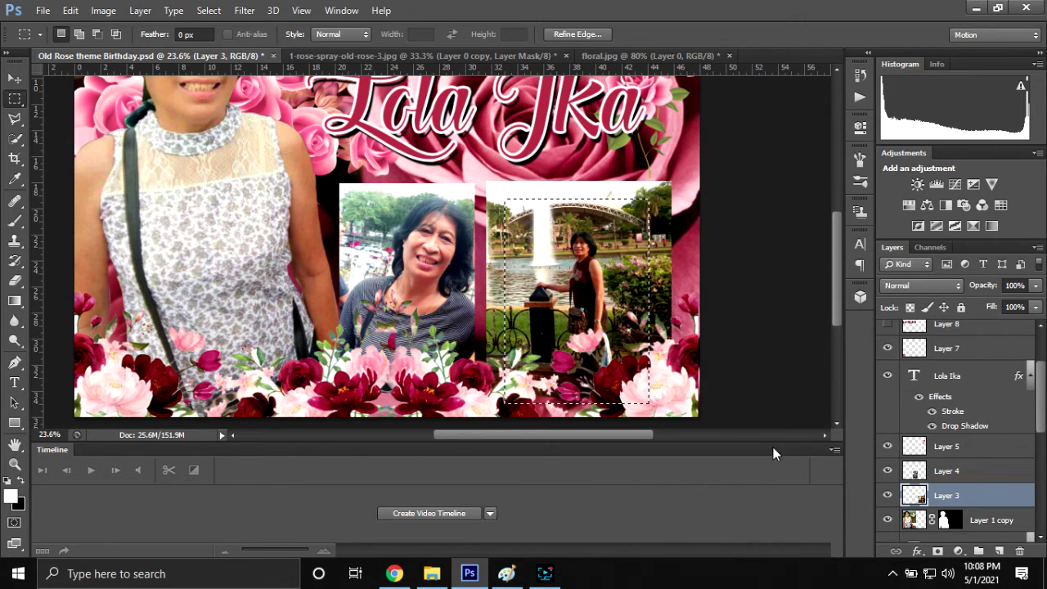
left_click(938, 551)
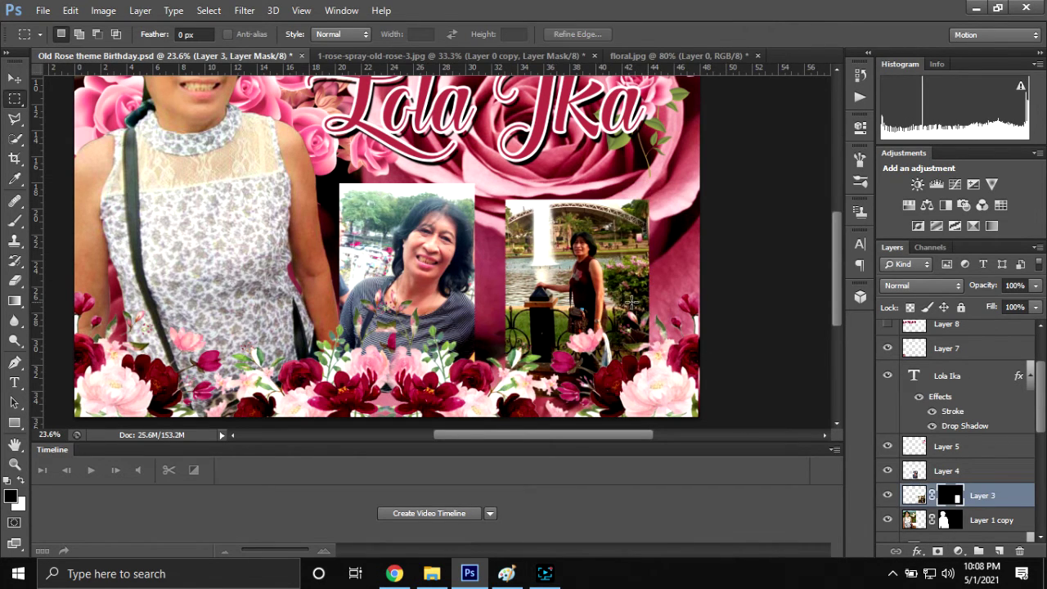
- Enlarge the masked fountain photo to about 114% and nudge it slightly down-left
key("ctrl+t")
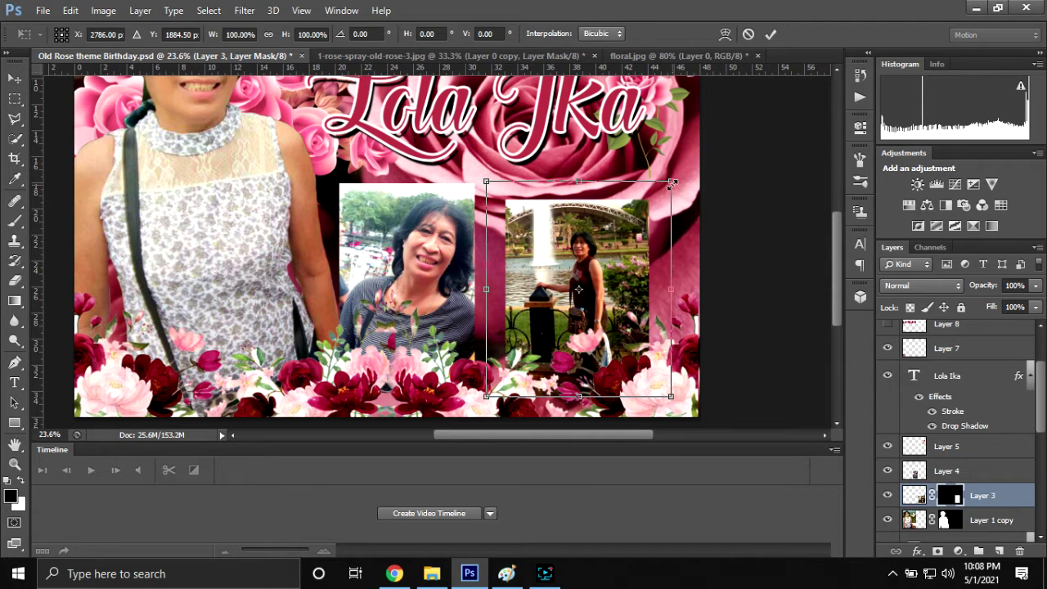
left_click_drag(671, 183, 701, 155)
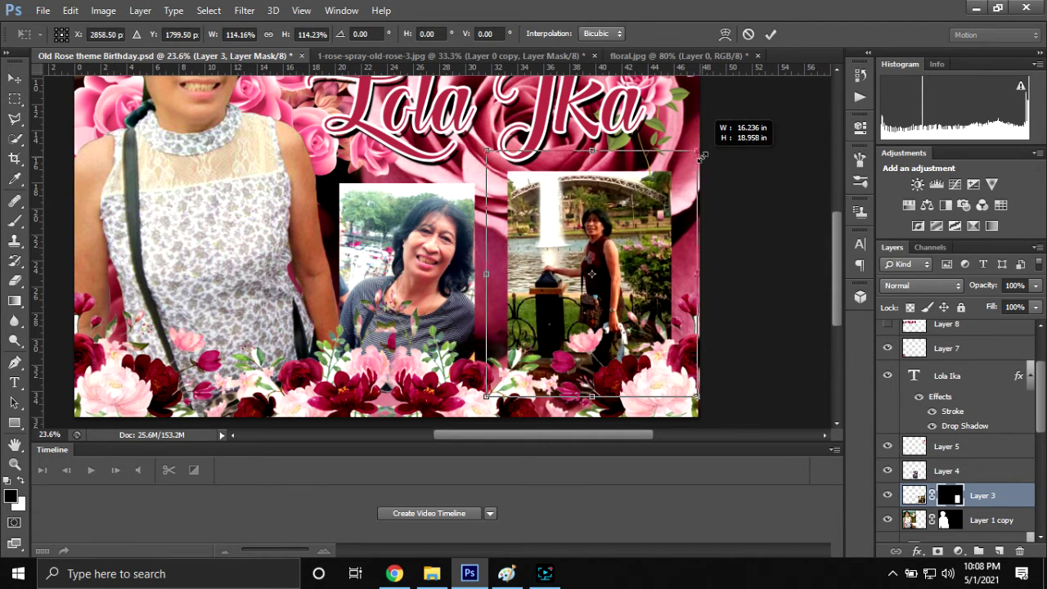
left_click_drag(666, 209, 664, 214)
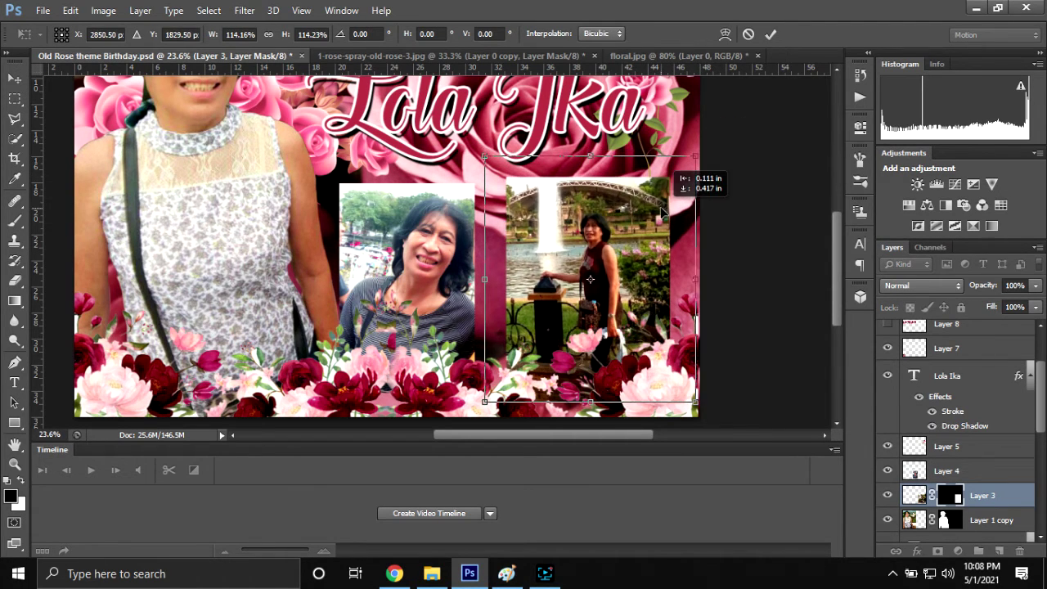
left_click(772, 34)
left_click(947, 470)
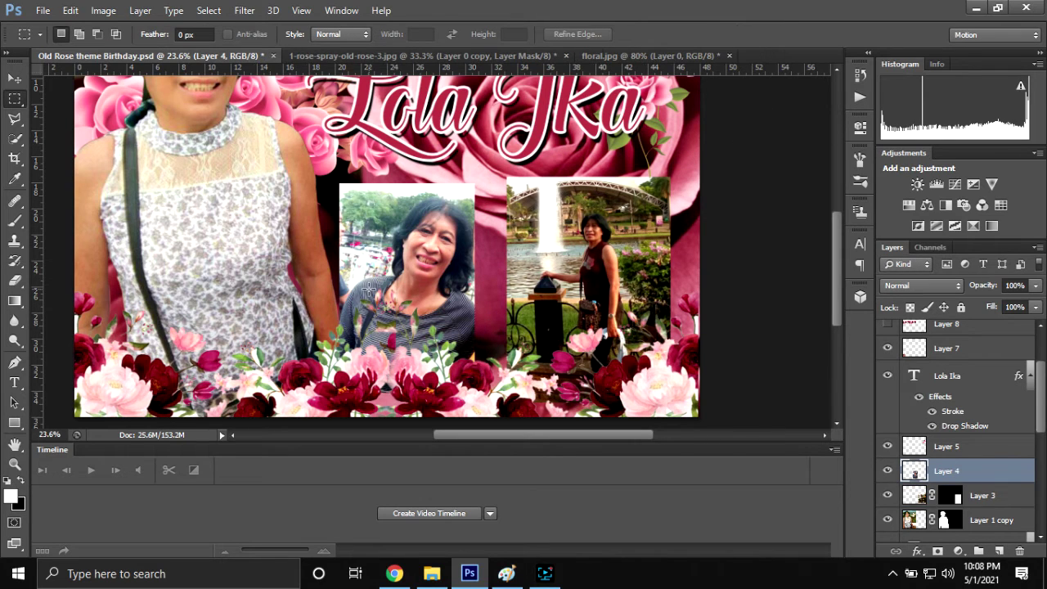
- Enlarge the portrait photo to about 107% and move it to the card's right side
key("v")
left_click_drag(372, 294, 391, 327)
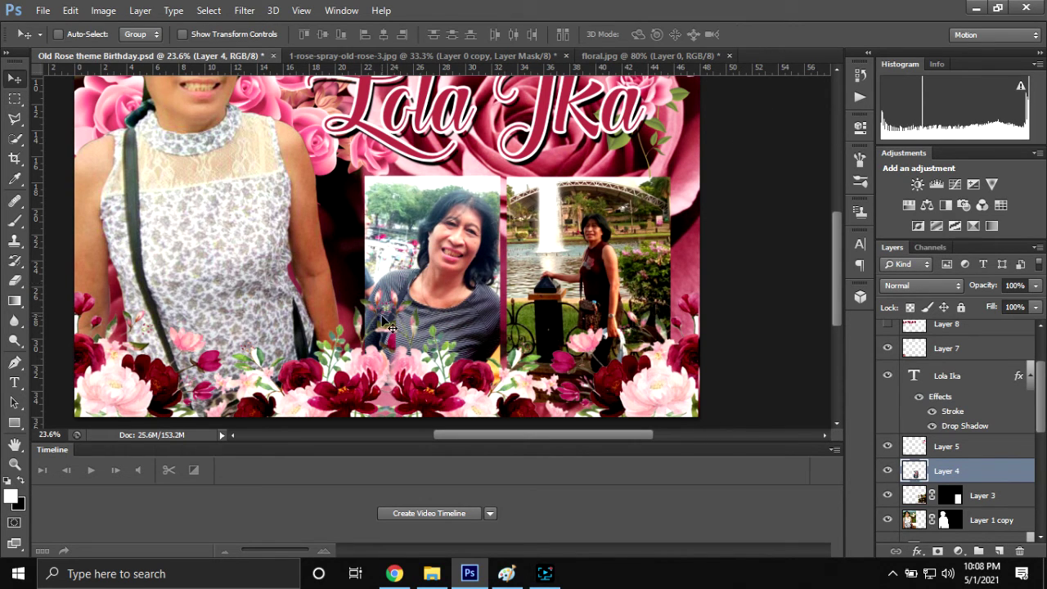
key("ctrl+t")
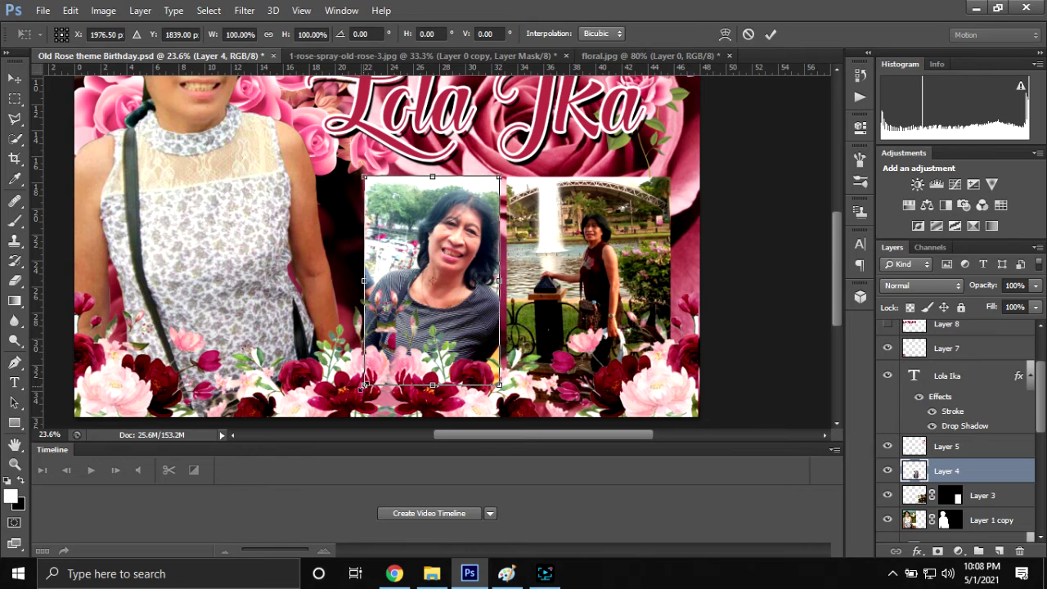
left_click_drag(365, 382, 355, 399)
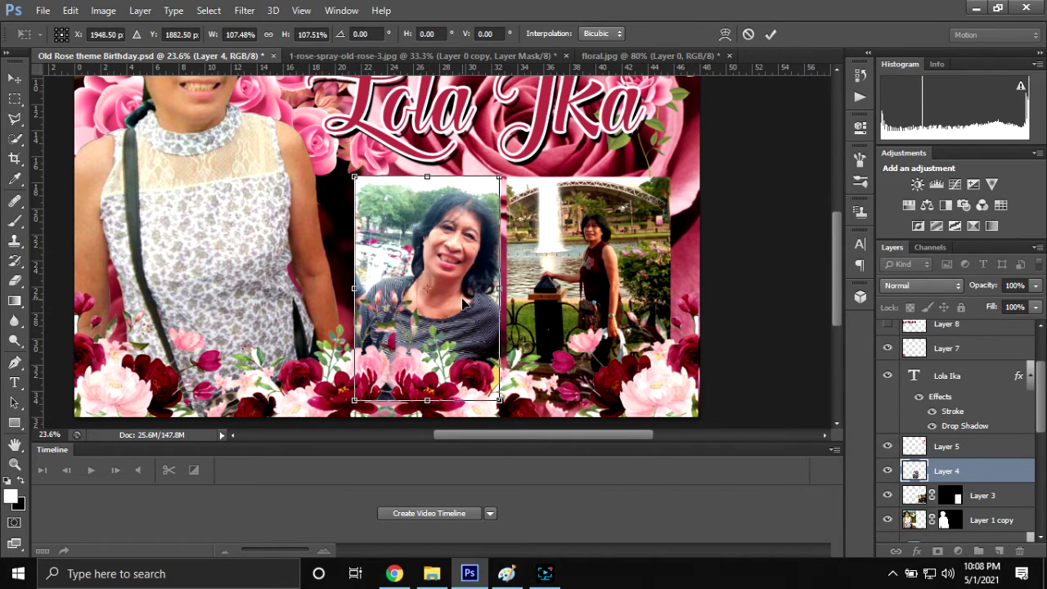
left_click_drag(463, 303, 631, 317)
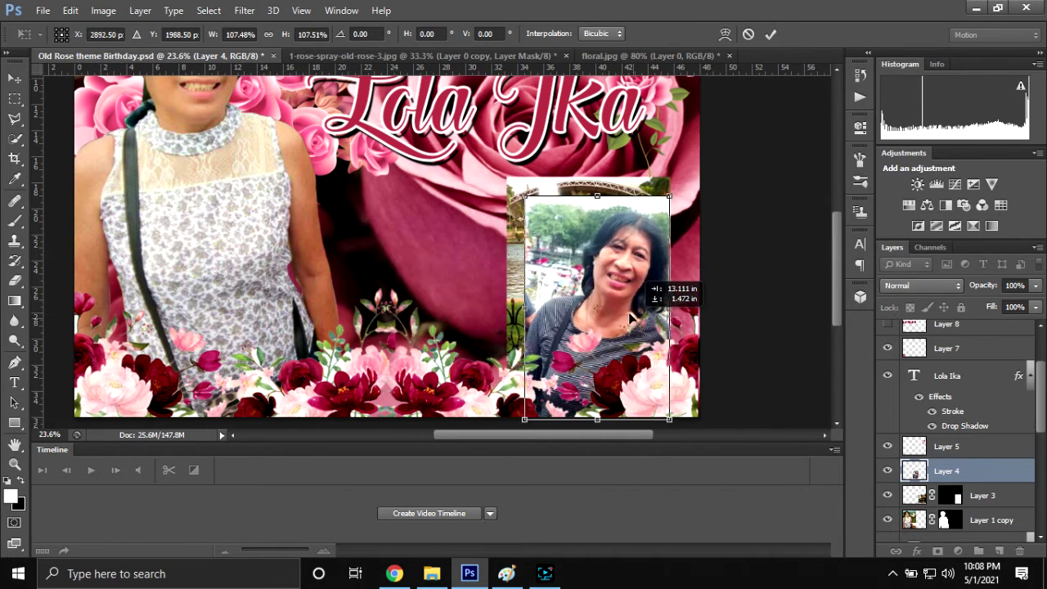
left_click_drag(630, 316, 633, 297)
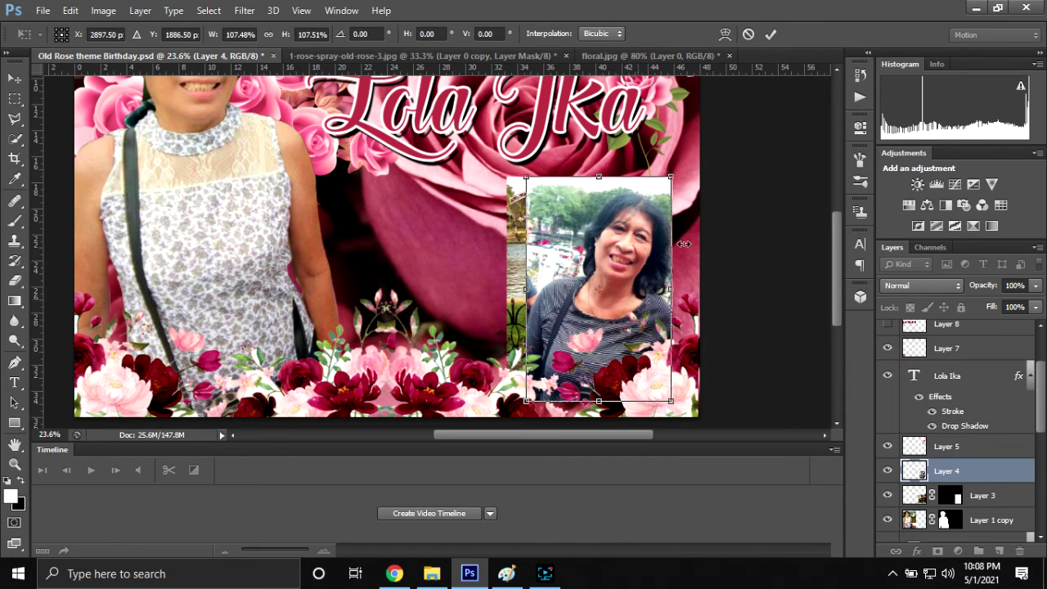
left_click(767, 33)
- Move the fountain photo left into the middle spot beside the portrait
left_click(981, 495)
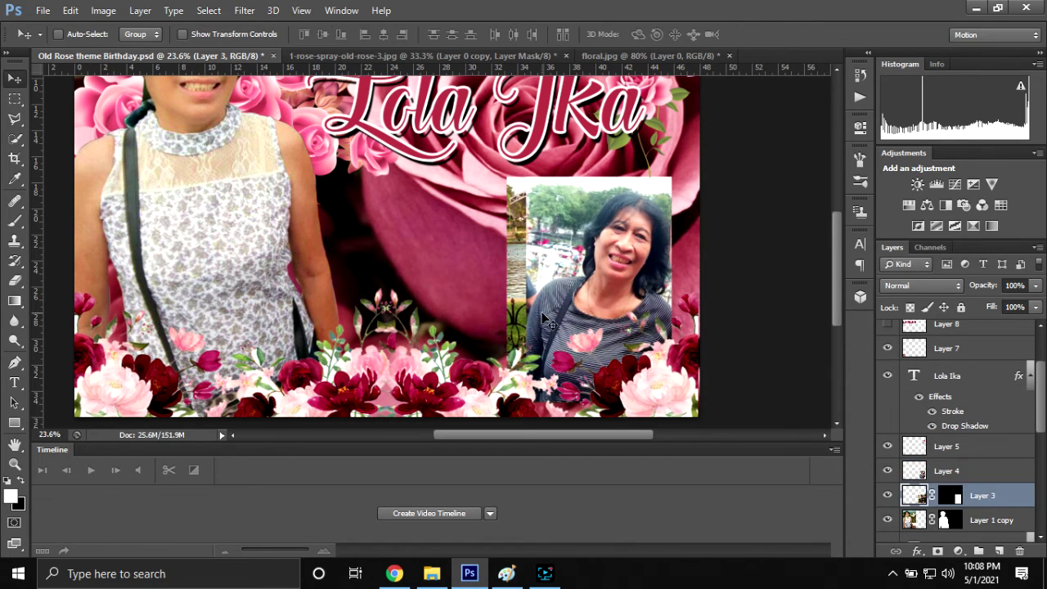
mouse_move(539, 318)
left_mouse_down()
mouse_move(440, 314)
mouse_move(427, 293)
mouse_move(424, 305)
left_mouse_up()
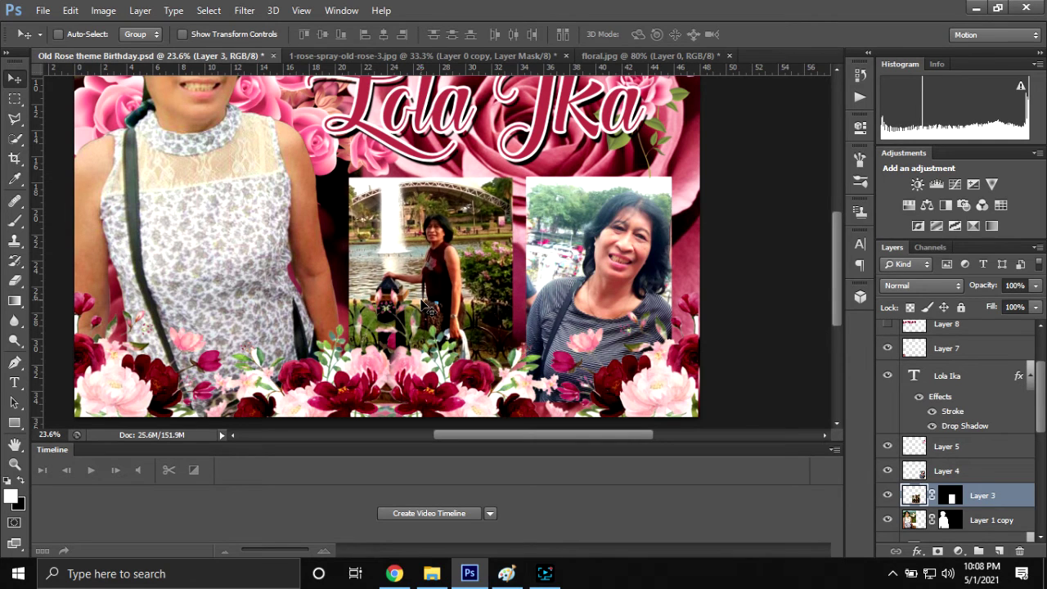
scroll(383, 270, "down", 4)
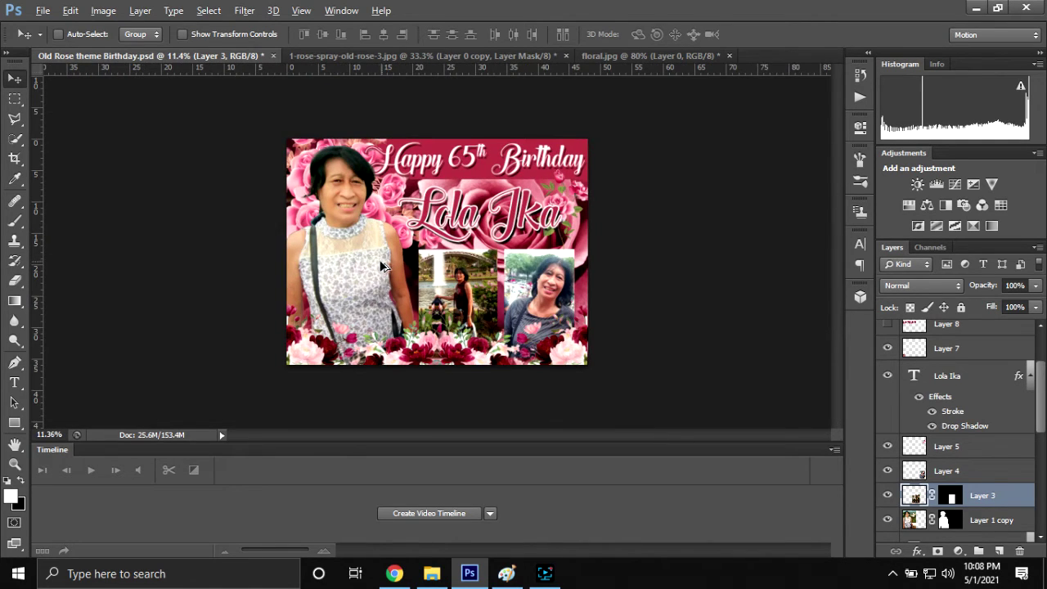
scroll(381, 266, "up", 1)
key("alt")
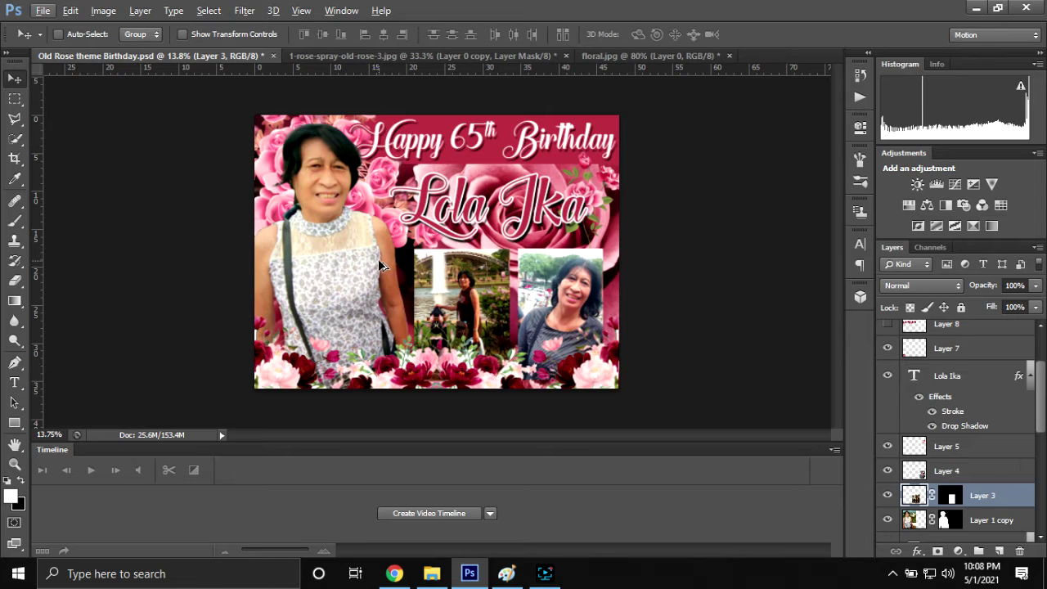
- Save the card as Old Rose theme Birthday.psd
key("ctrl+s")
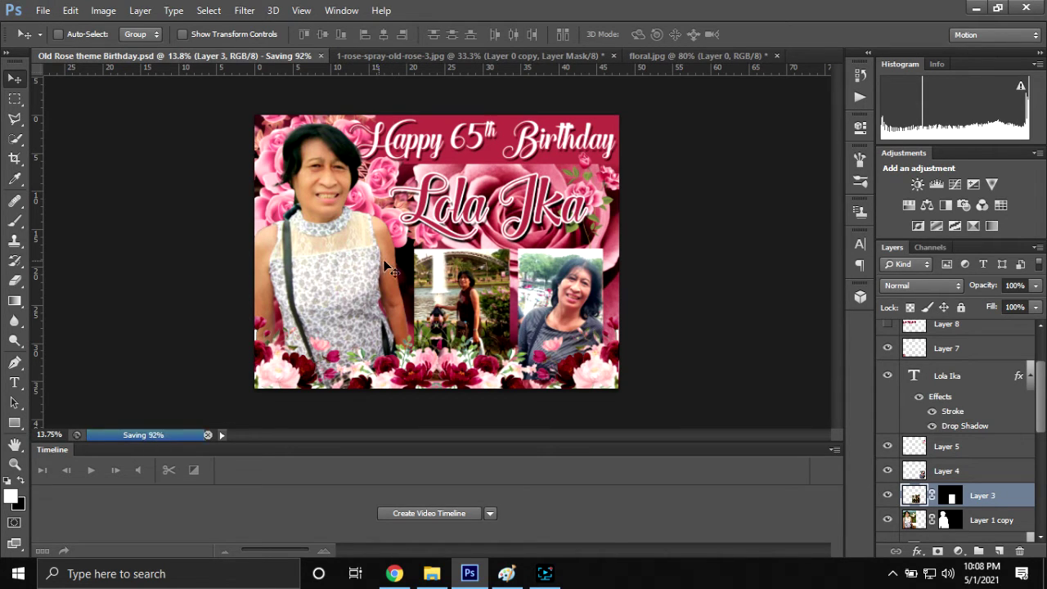
scroll(472, 247, "up", 1)
scroll(472, 249, "up", 1)
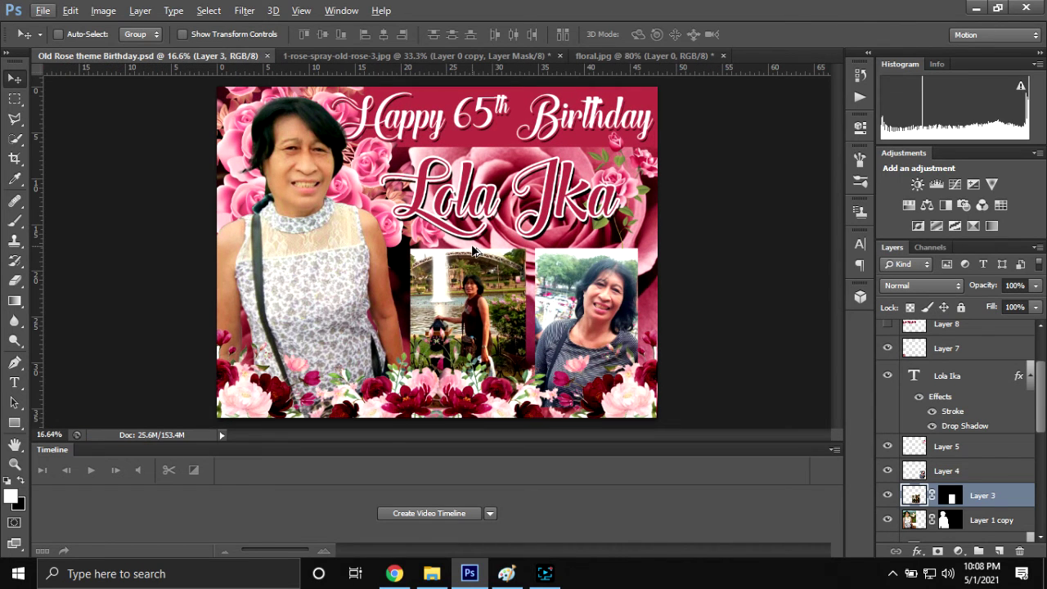
- Group the portrait and fountain photo layers into Group 1
left_click(978, 474)
left_click(1004, 501, "shift")
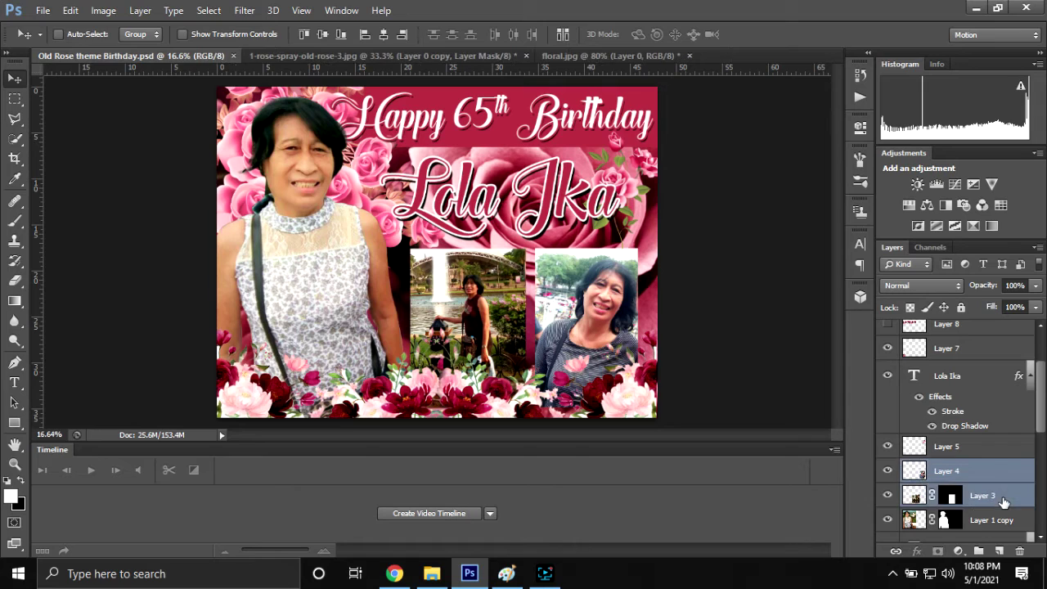
key("ctrl+g")
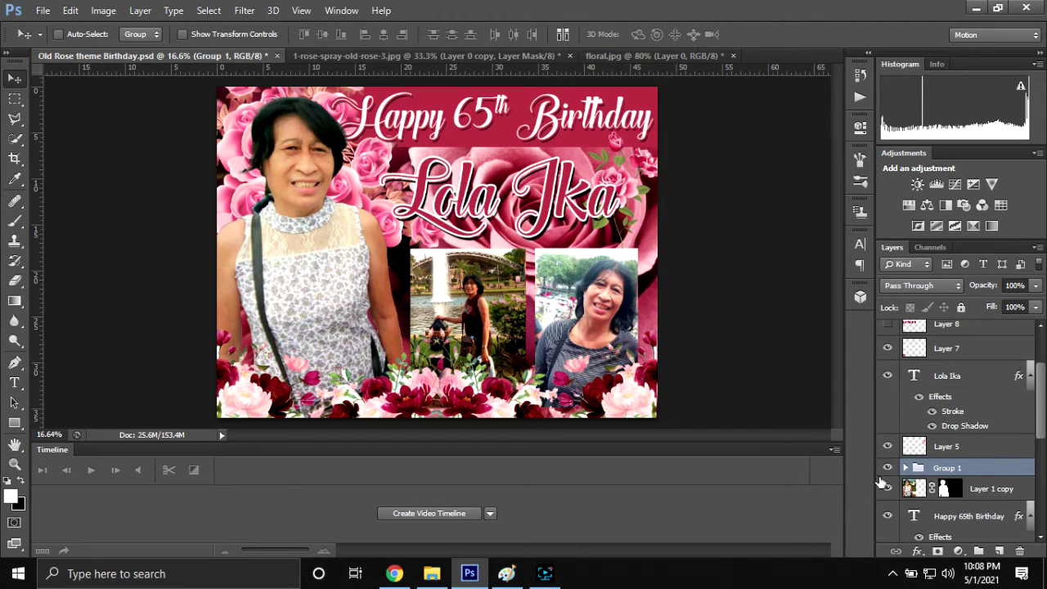
left_click(905, 467)
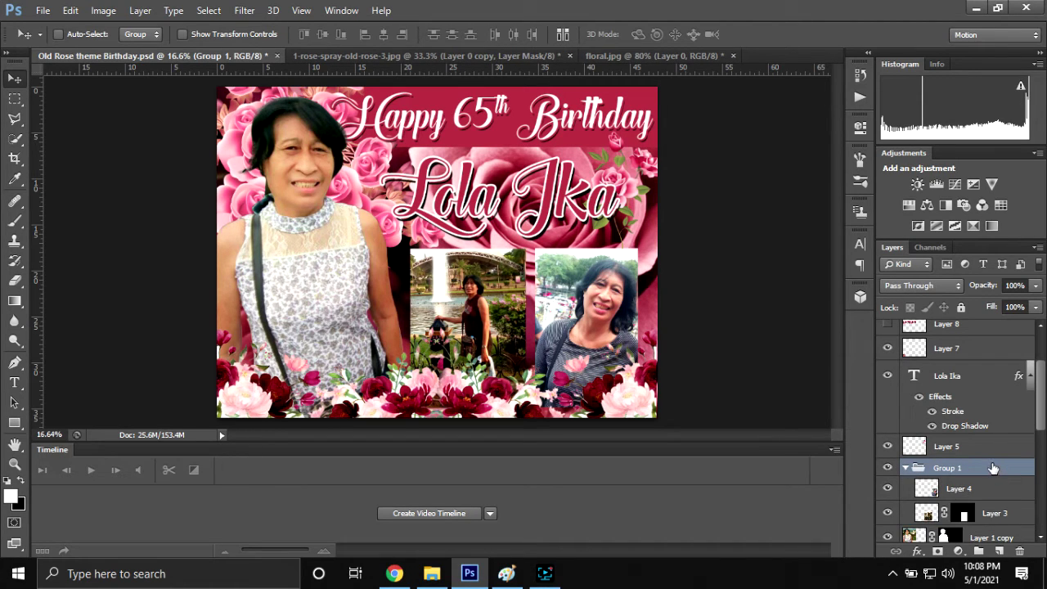
- Give Group 1 a near-white #fcf9f9 drop shadow at 100% opacity and 43 px distance
double_click(992, 467)
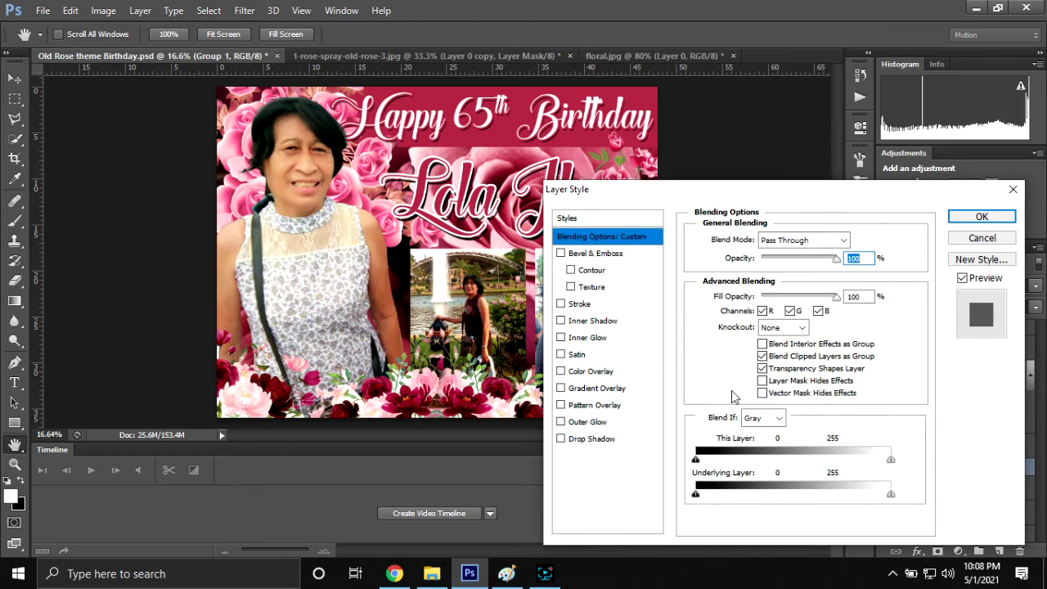
left_click(611, 305)
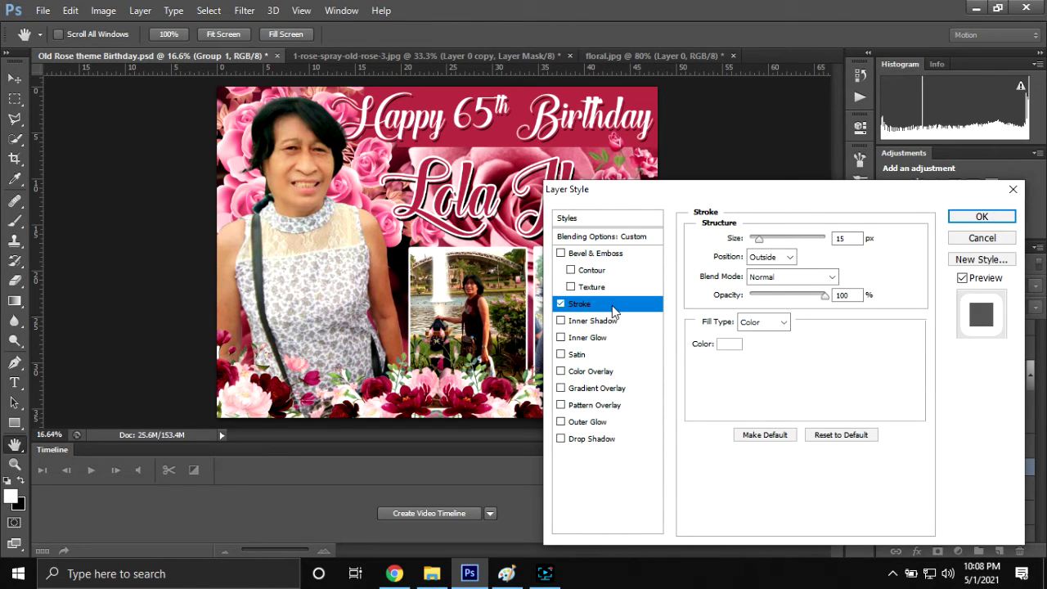
left_click_drag(720, 193, 754, 215)
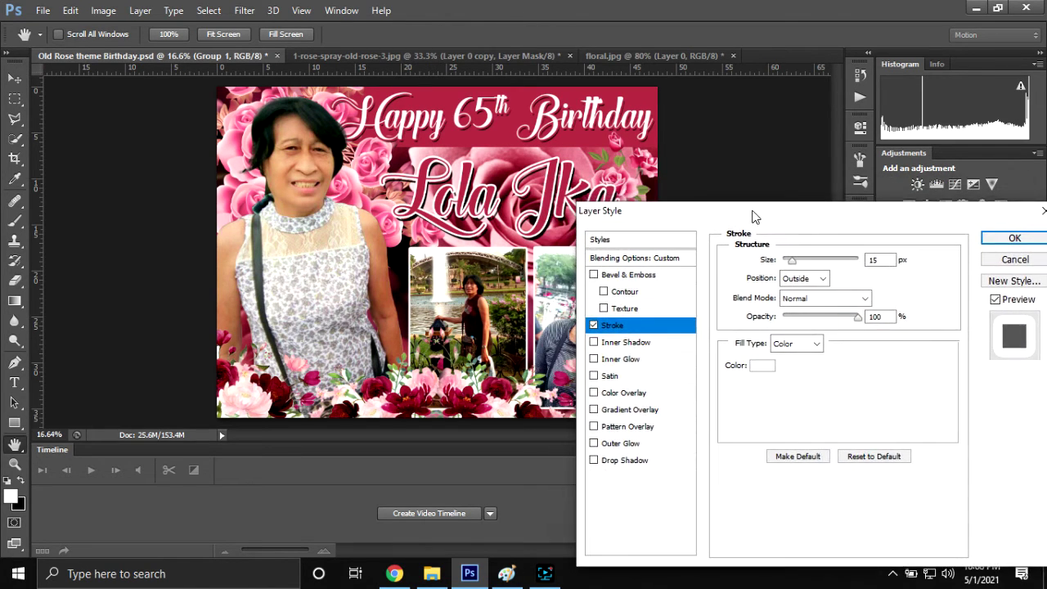
left_click(595, 325)
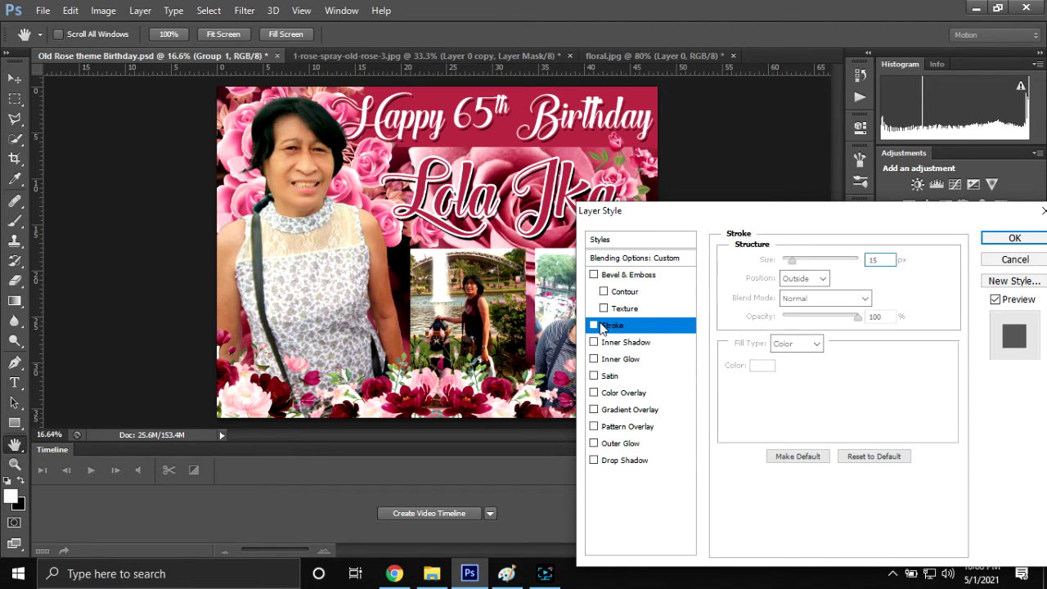
left_click(595, 460)
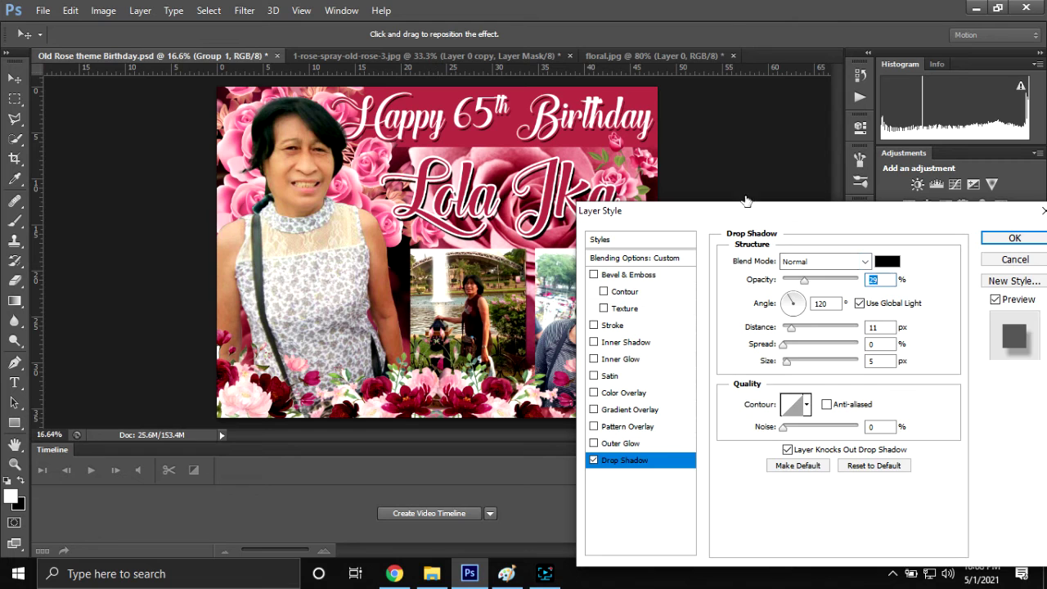
left_click(887, 261)
left_click(546, 108)
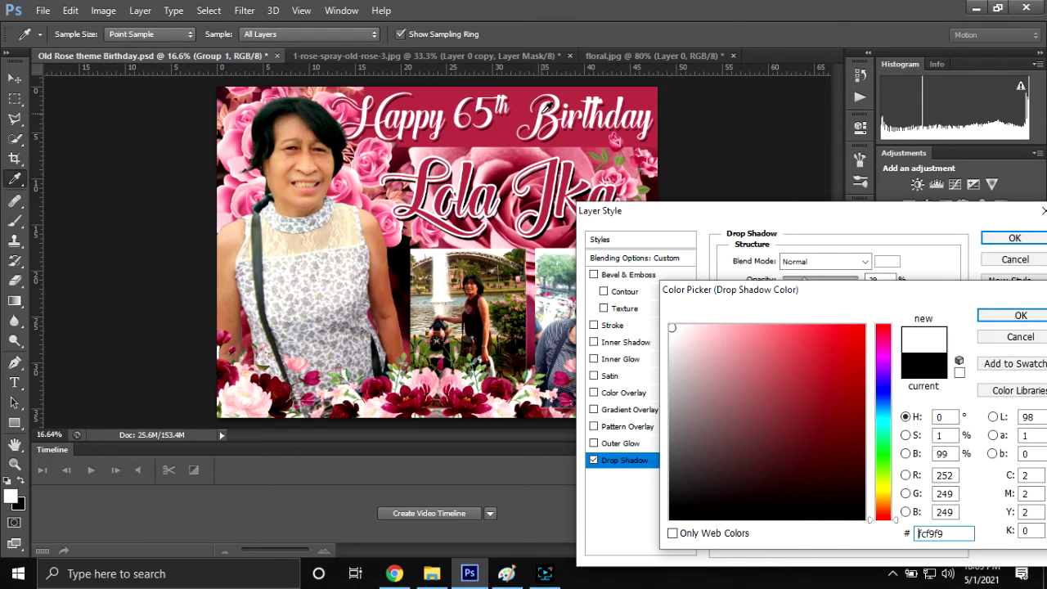
left_click(1017, 316)
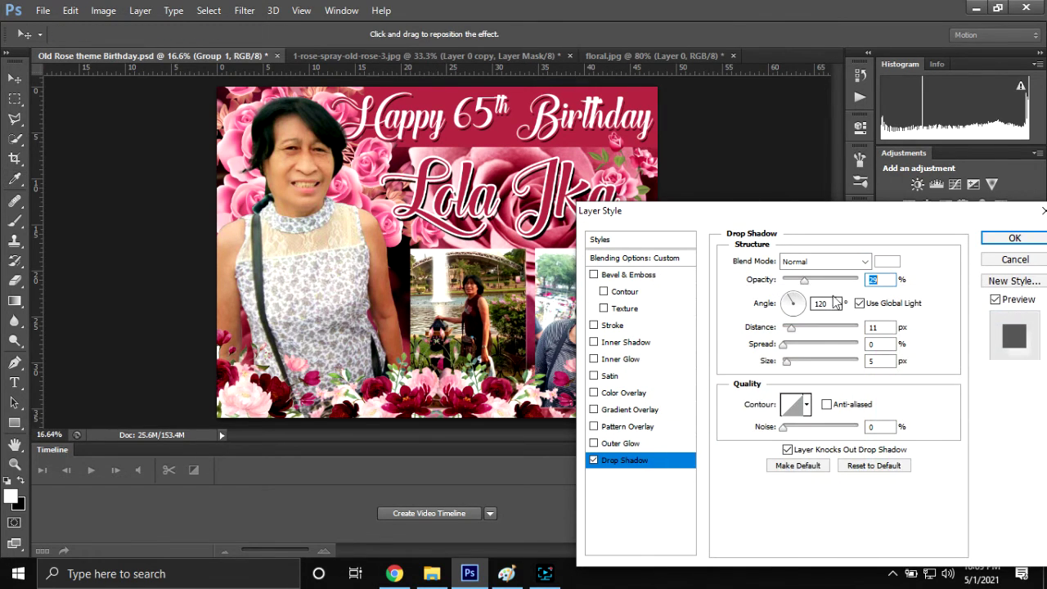
left_click_drag(805, 279, 859, 282)
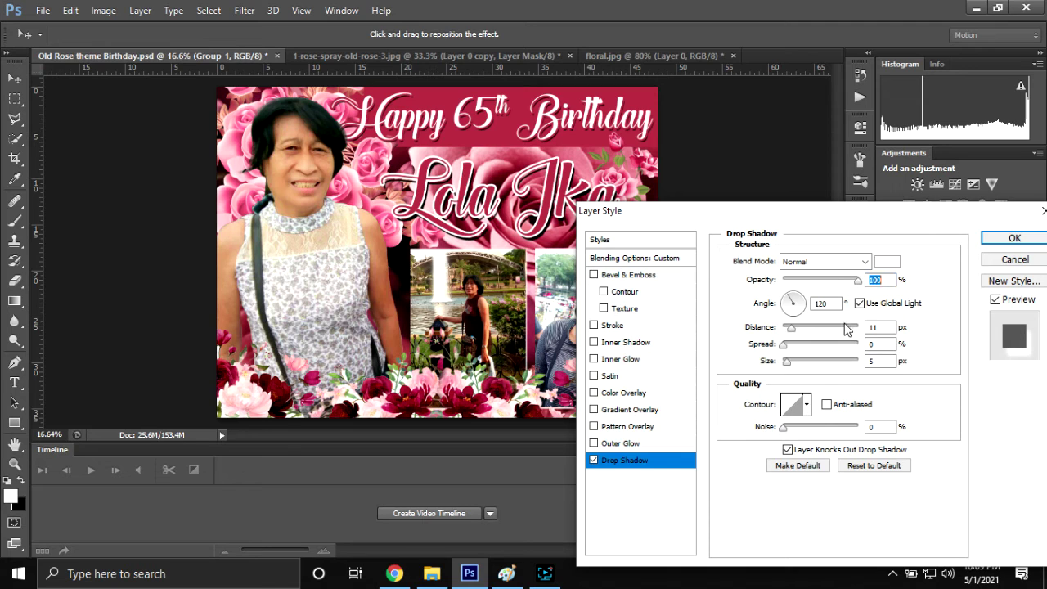
left_click_drag(791, 329, 817, 339)
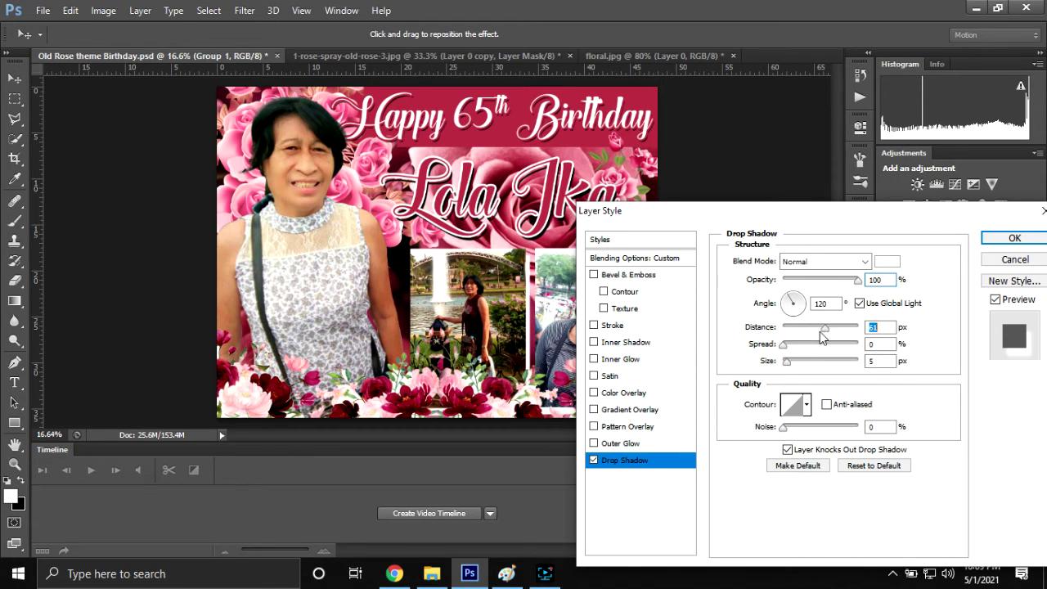
mouse_move(883, 218)
left_mouse_down()
mouse_move(936, 226)
mouse_move(910, 194)
left_mouse_up()
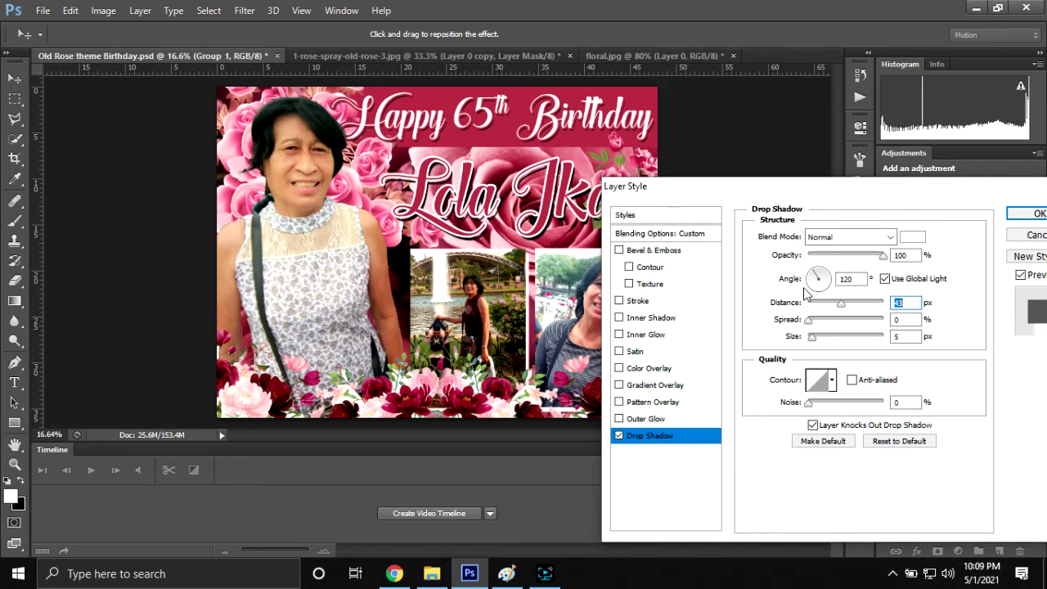
- Add a 6 px crimson stroke sampled from the card to Group 1 and apply the effects
left_click(659, 302)
type("15")
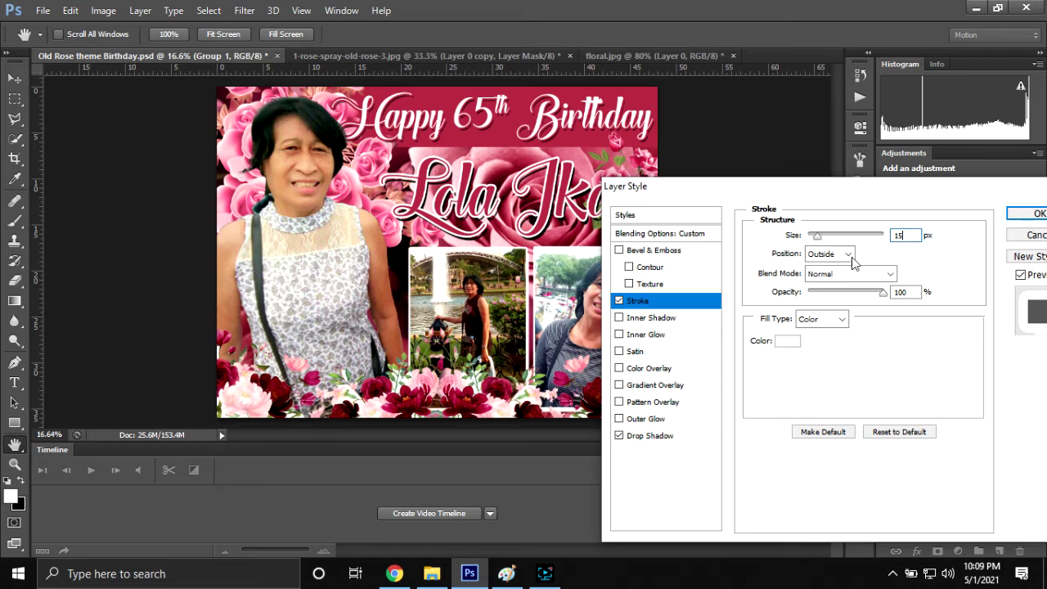
left_click_drag(817, 236, 812, 236)
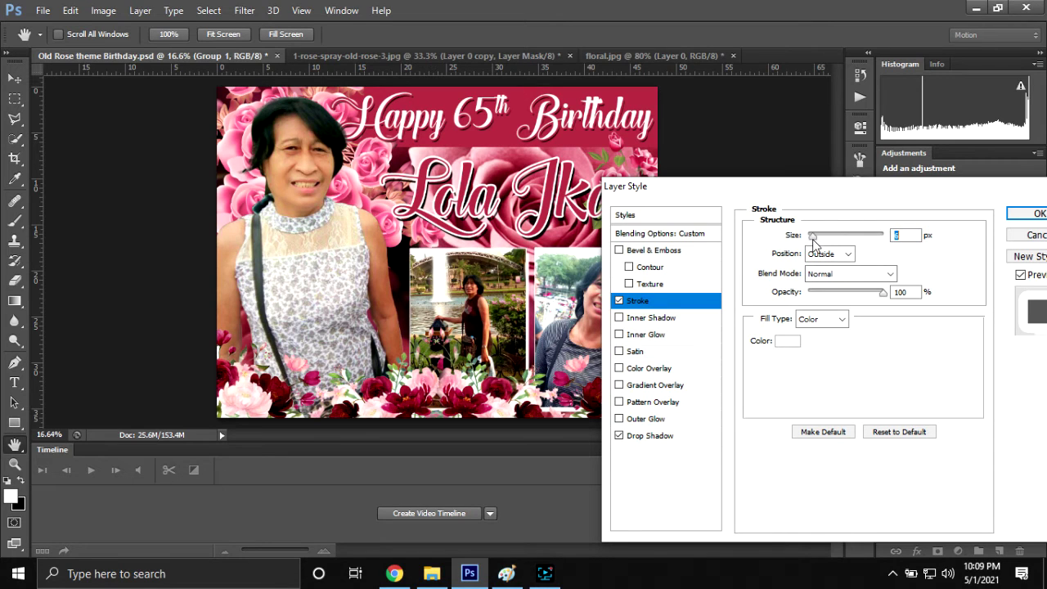
left_click(786, 342)
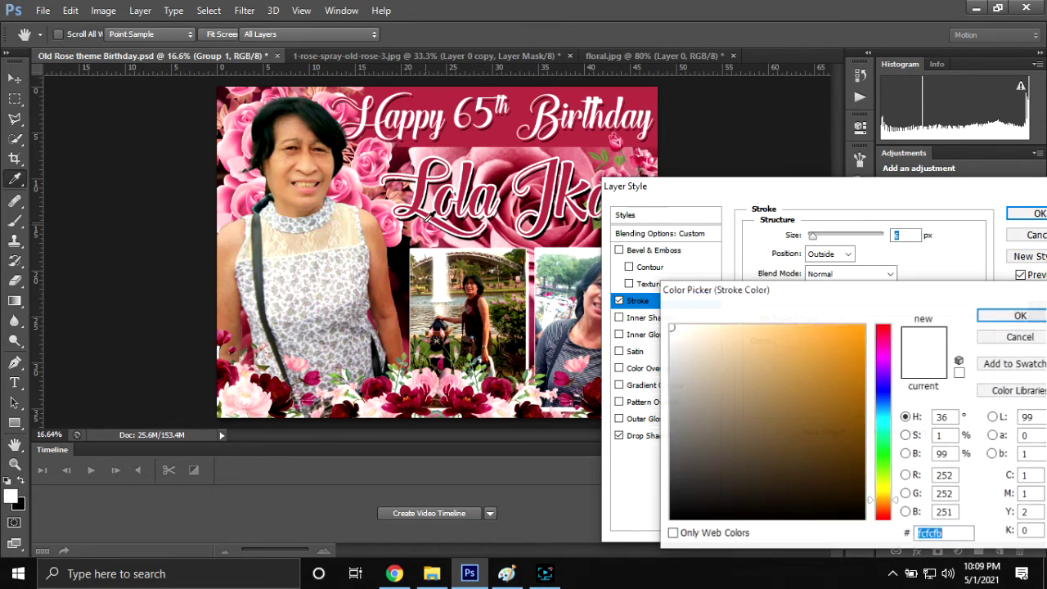
left_click(458, 136)
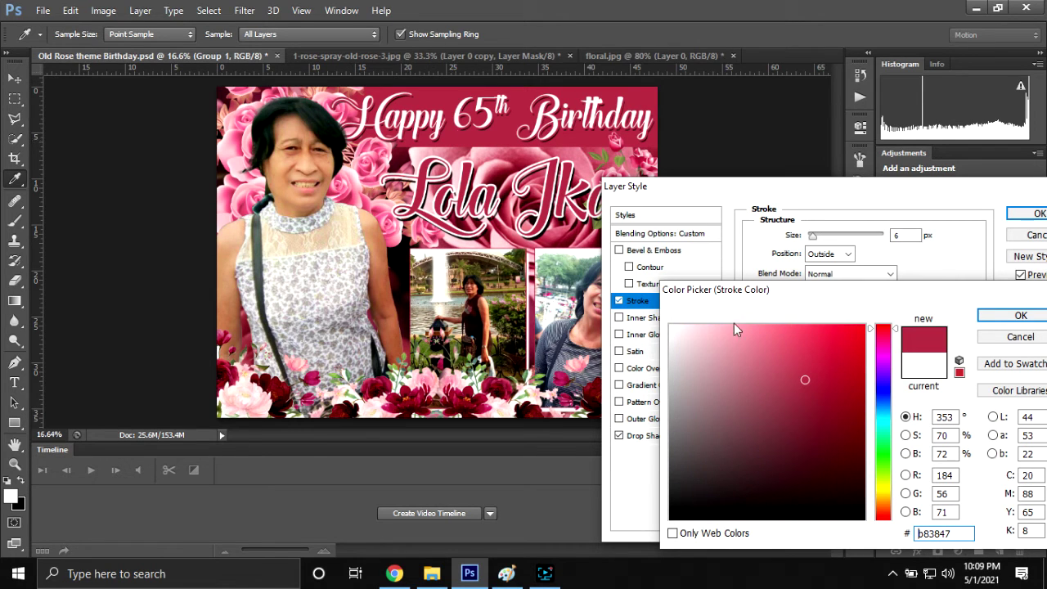
left_click(987, 316)
left_click(1035, 214)
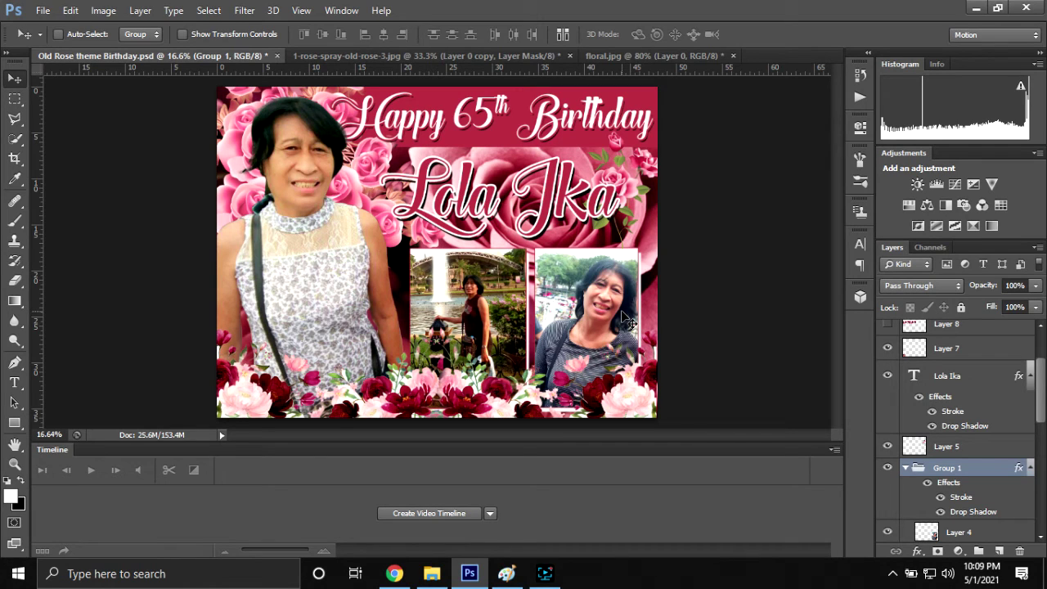
- Save the card, then group Layer 9 and Layer 9 copy into Group 2
key("ctrl+s")
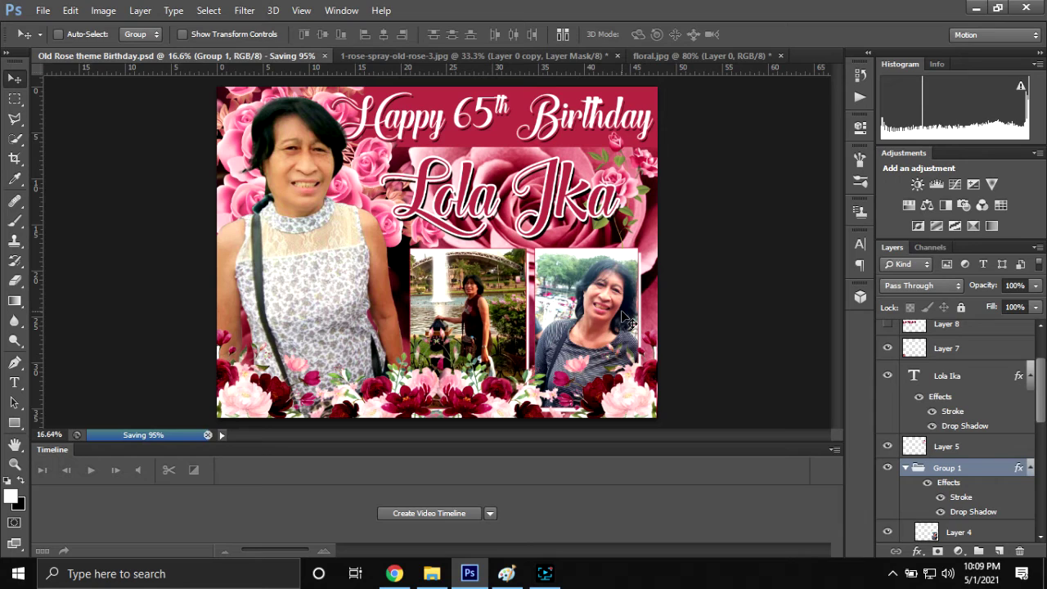
scroll(949, 442, "up", 2)
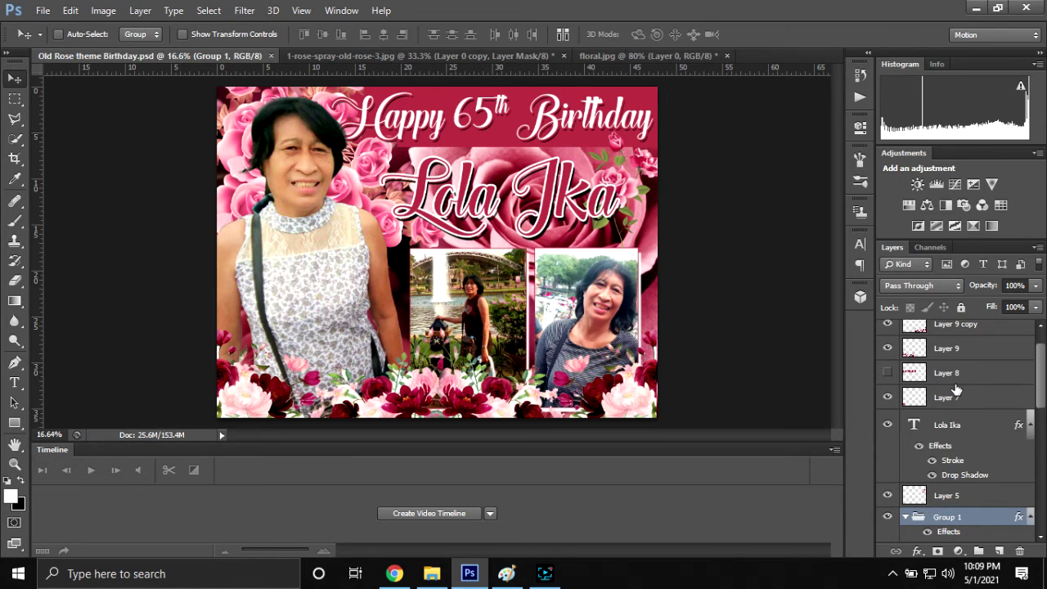
left_click(967, 374)
scroll(965, 379, "up", 1)
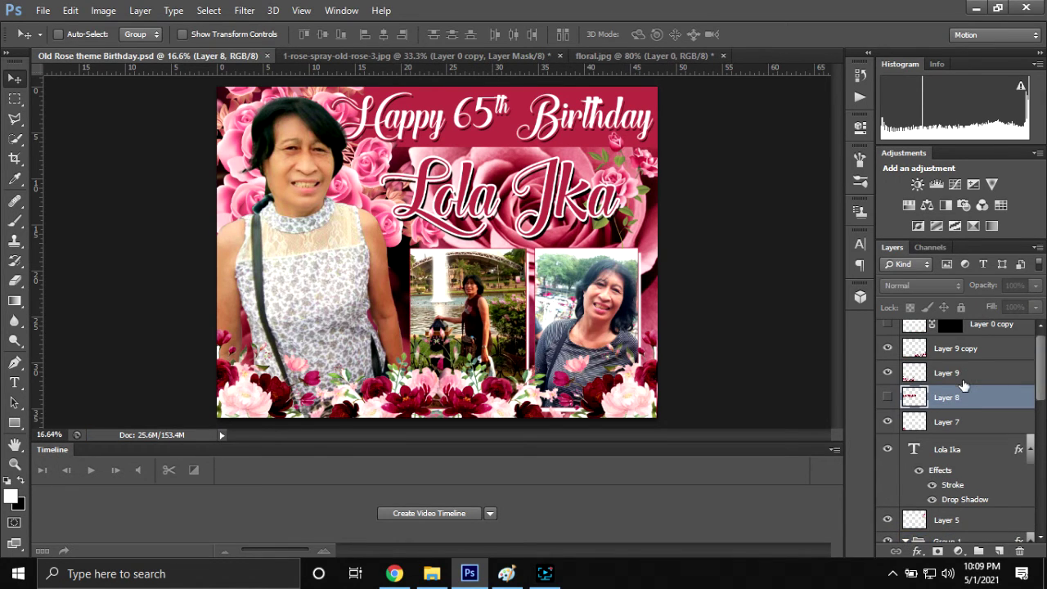
left_click(965, 376)
left_click(991, 352, "shift")
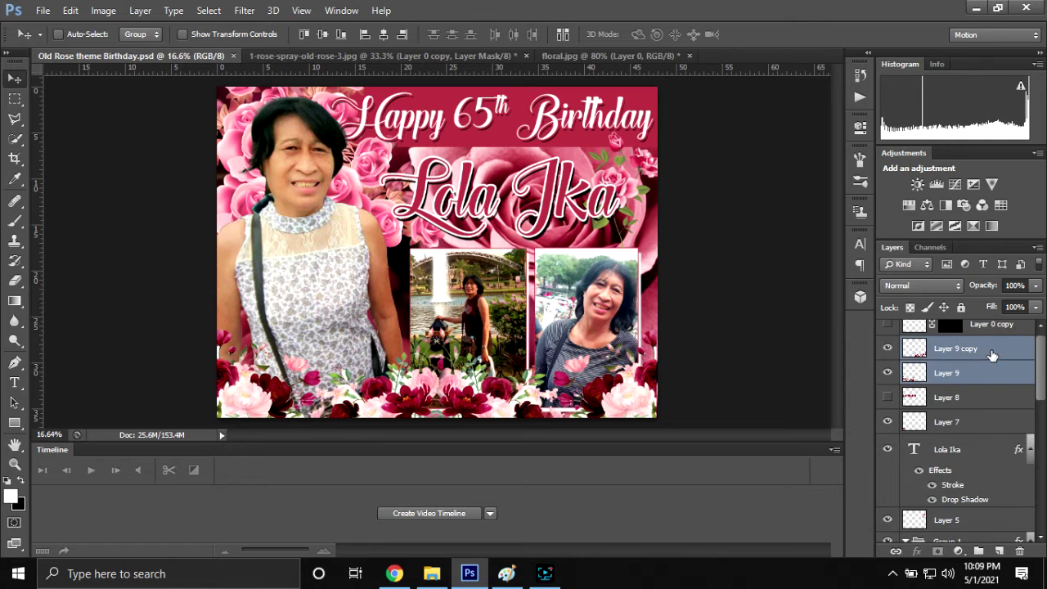
key("ctrl+g")
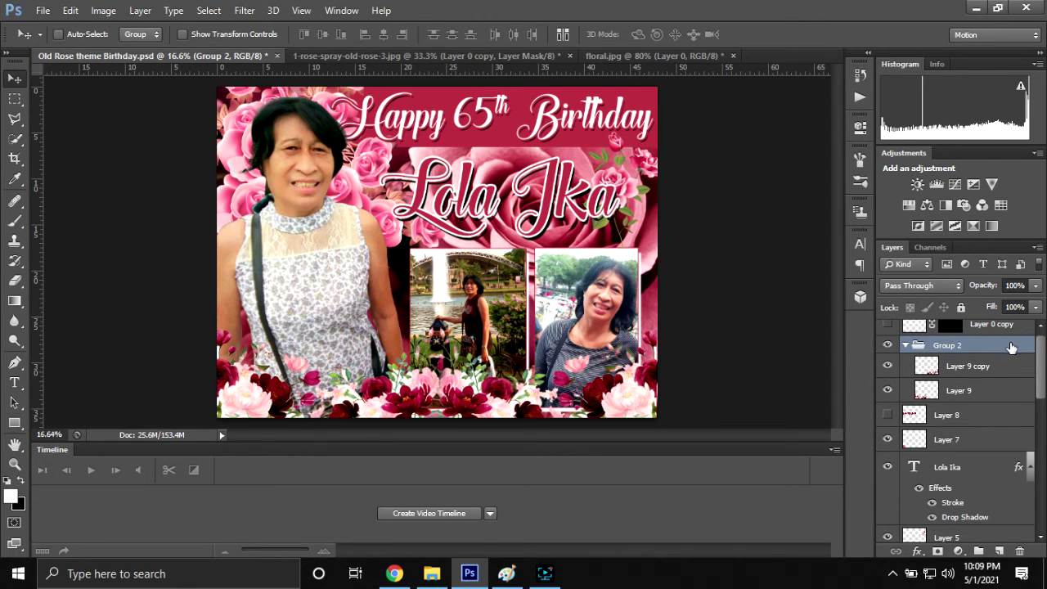
- Give Group 2 a more opaque black drop shadow at 23 px distance
double_click(1010, 347)
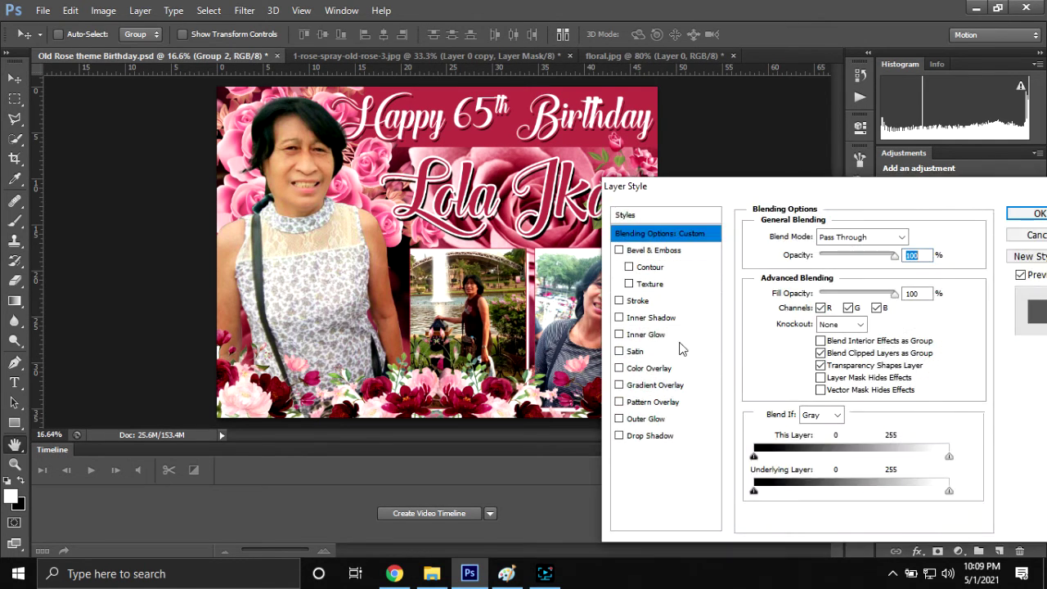
left_click(649, 435)
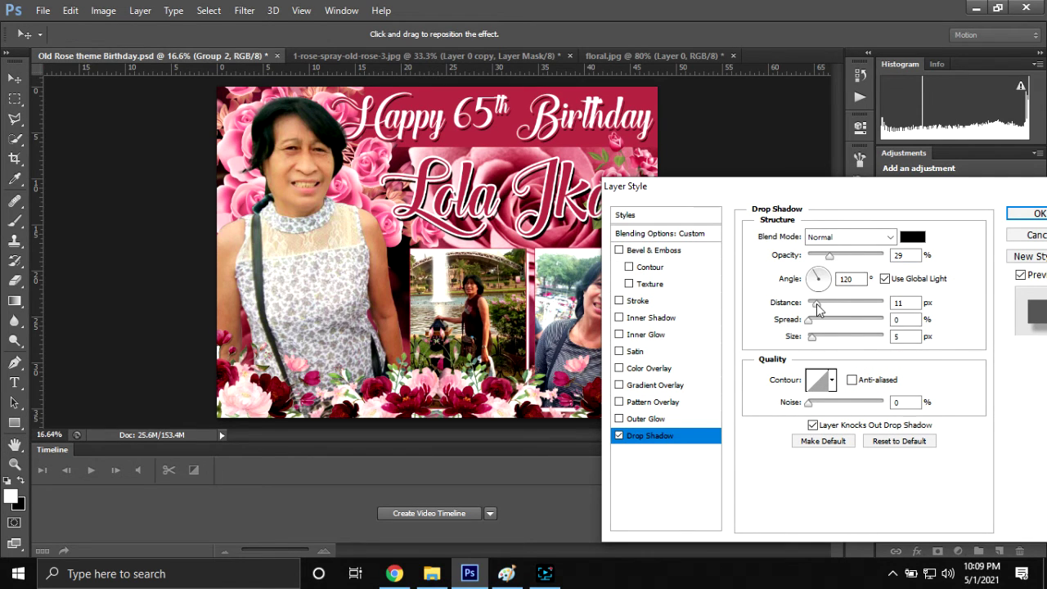
left_click_drag(815, 303, 825, 305)
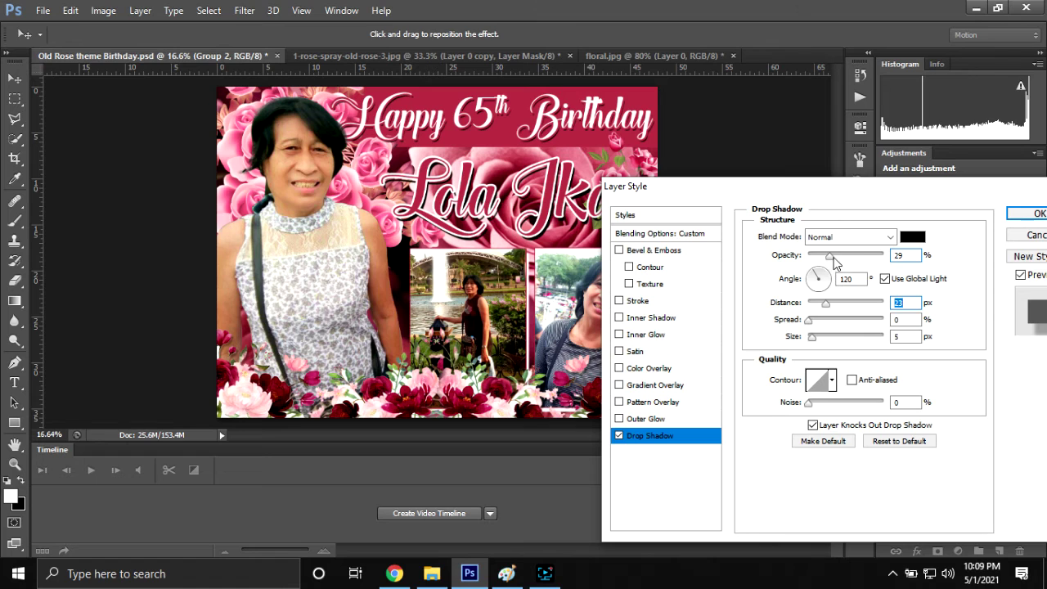
left_click_drag(835, 260, 849, 263)
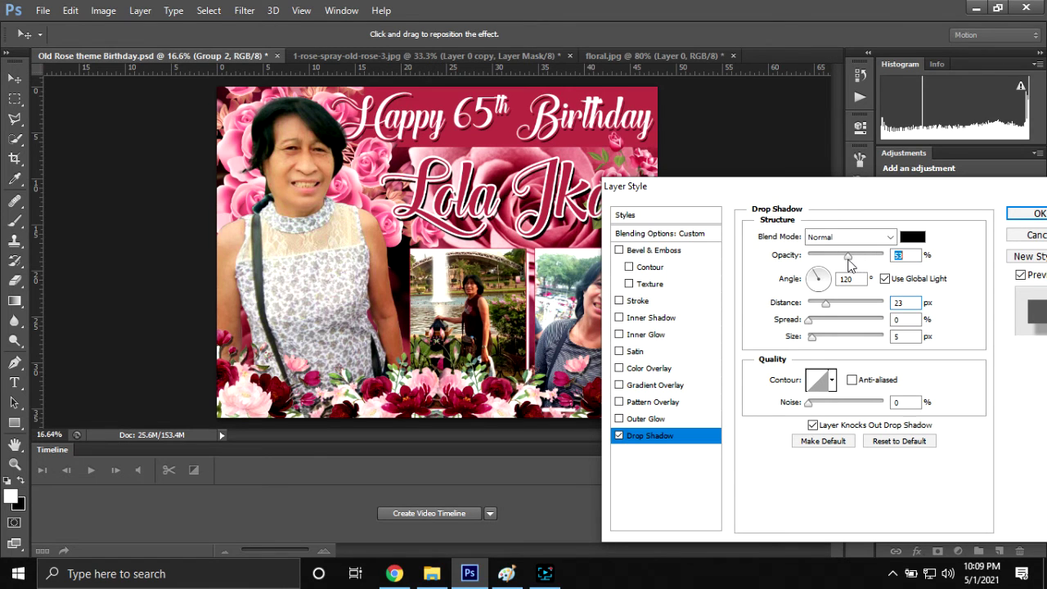
left_click(1034, 213)
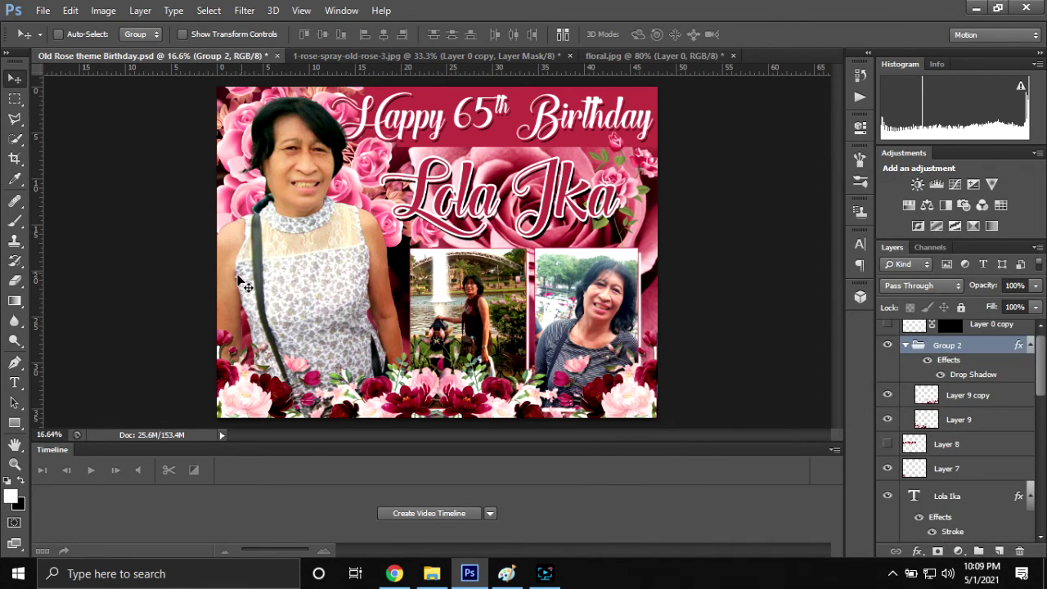
- Save, then add a 'May 4, 2021' text layer and move it onto the card's bottom
key("ctrl+s")
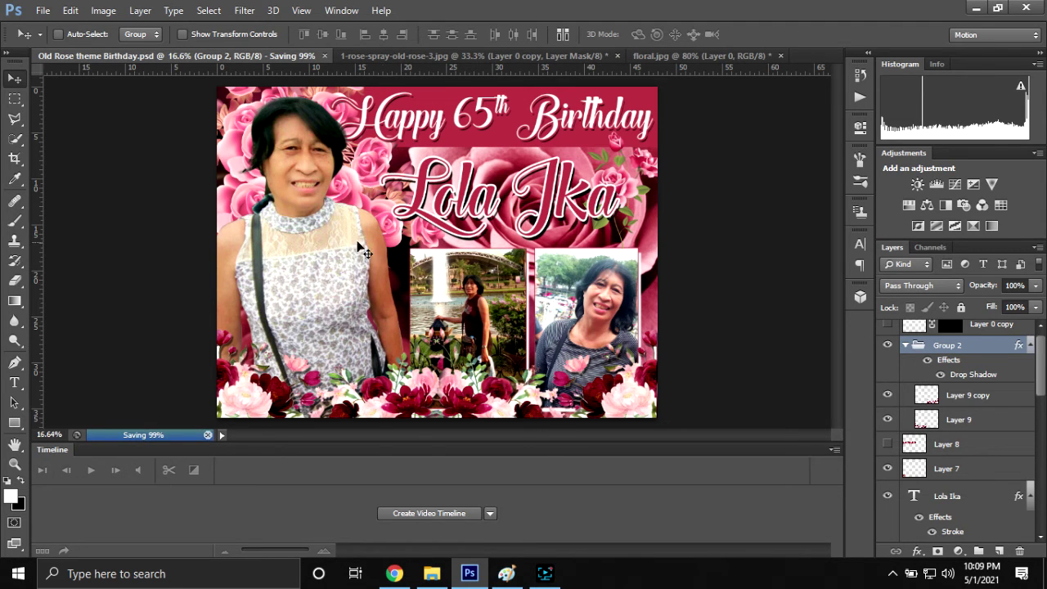
scroll(291, 279, "down", 2)
scroll(290, 279, "up", 1)
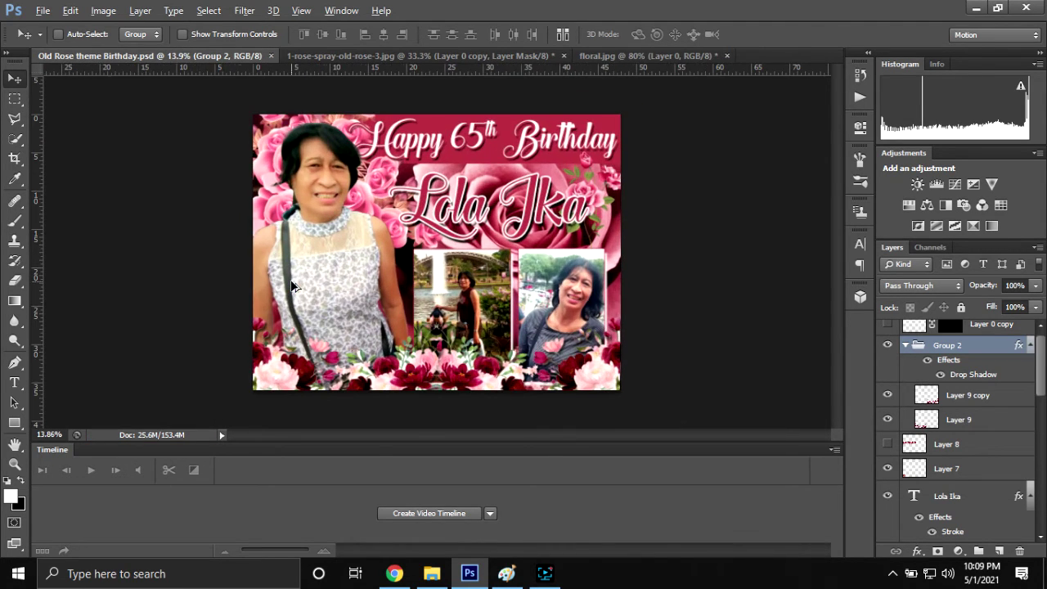
scroll(293, 286, "up", 1)
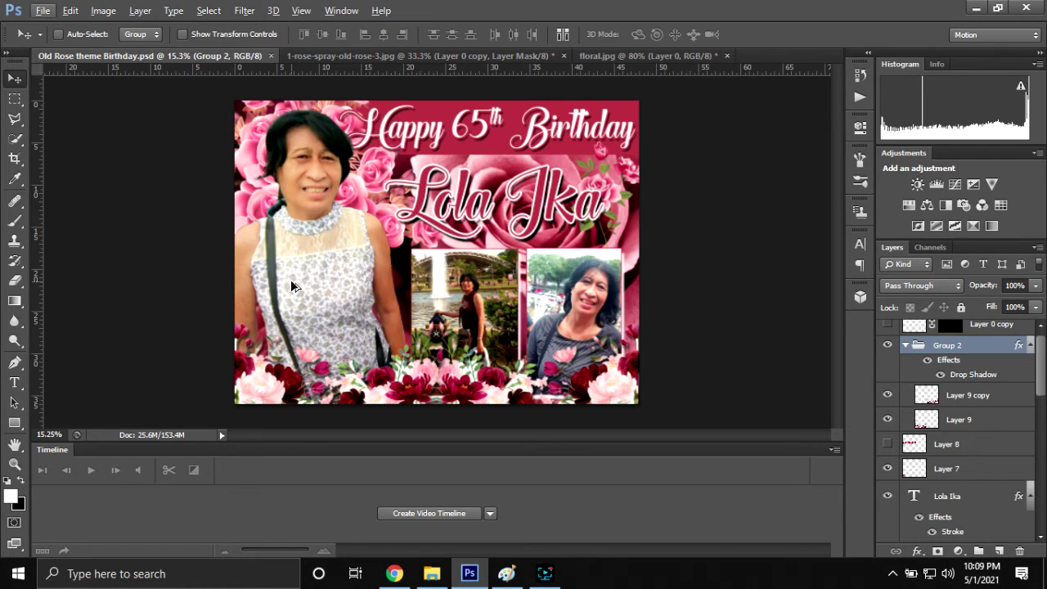
key("t")
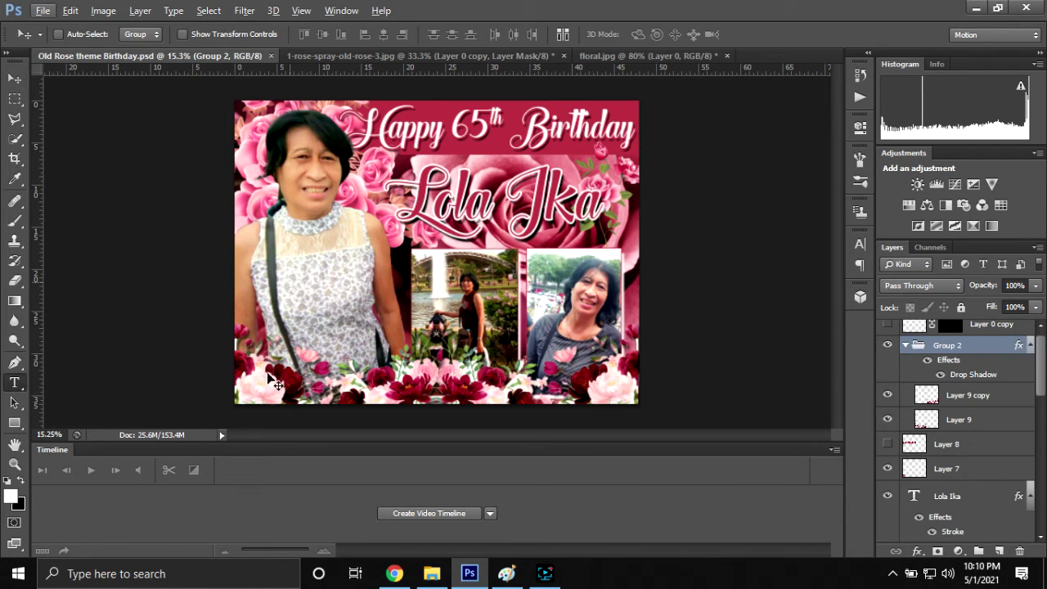
key("alt+t")
key("Escape")
left_click(262, 385)
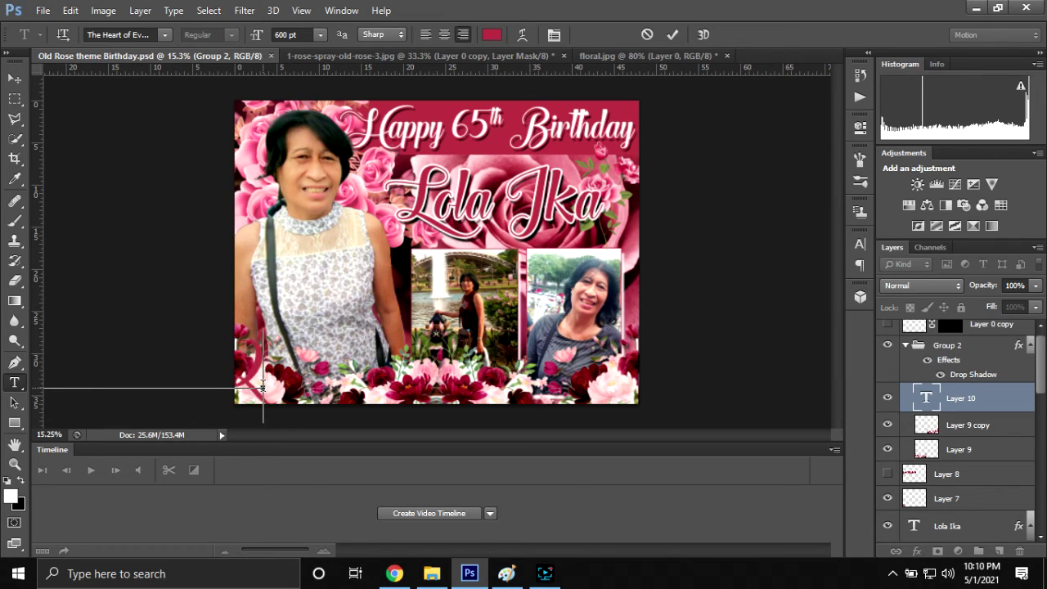
left_click(672, 34)
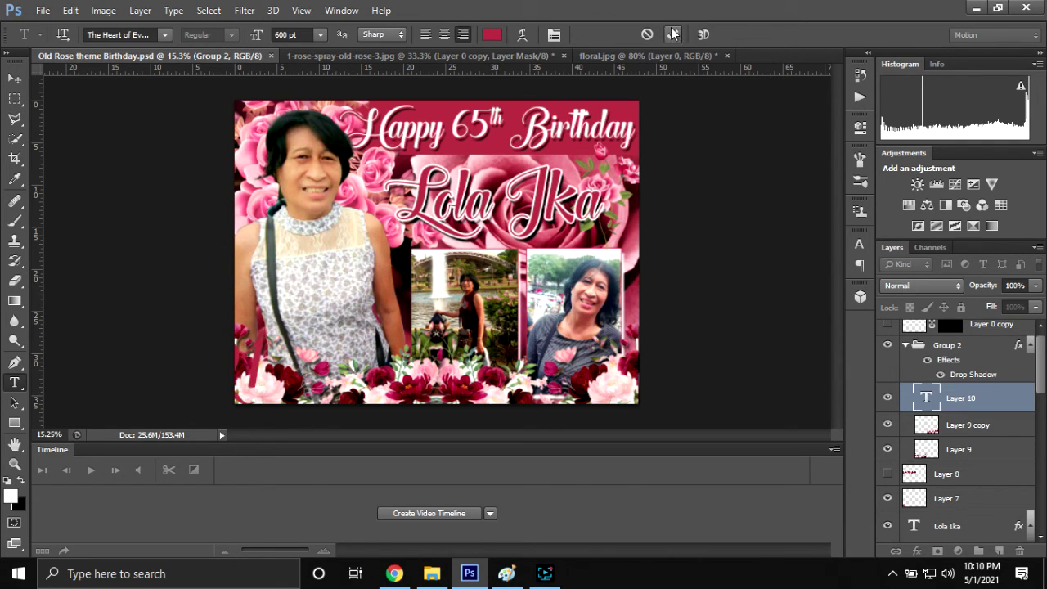
key("v")
left_click_drag(245, 379, 582, 365)
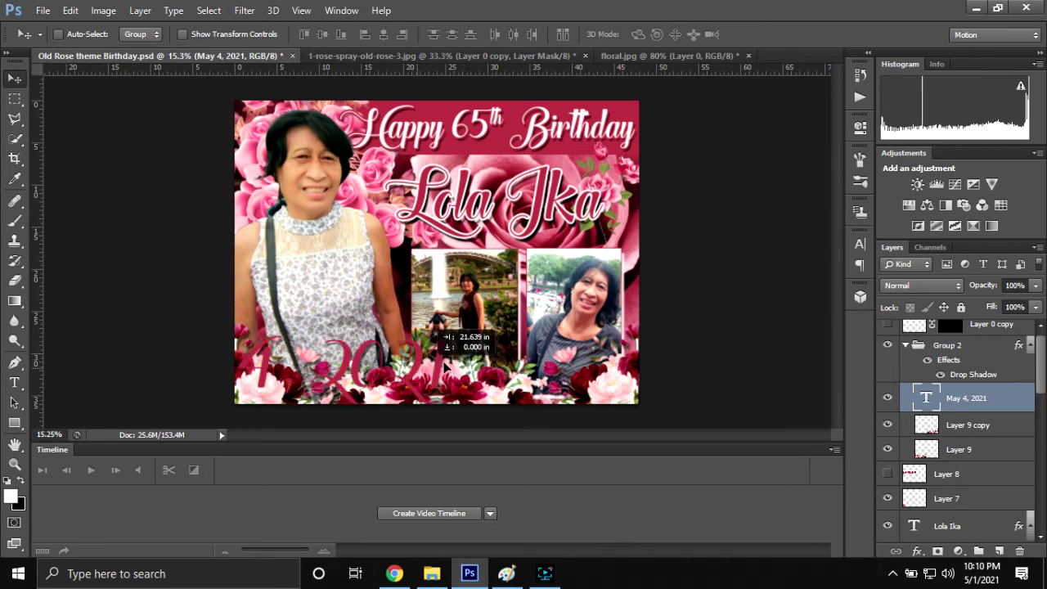
- Shrink the date text from 600 pt to 300 pt and move it to the bottom-left corner
key("t")
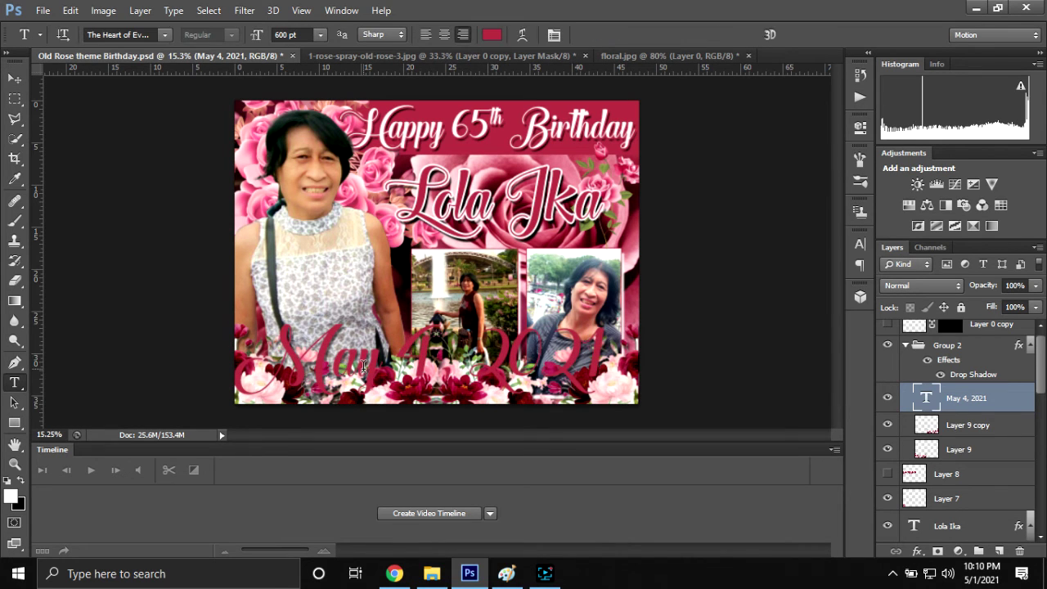
left_click(364, 368)
key("ctrl+a")
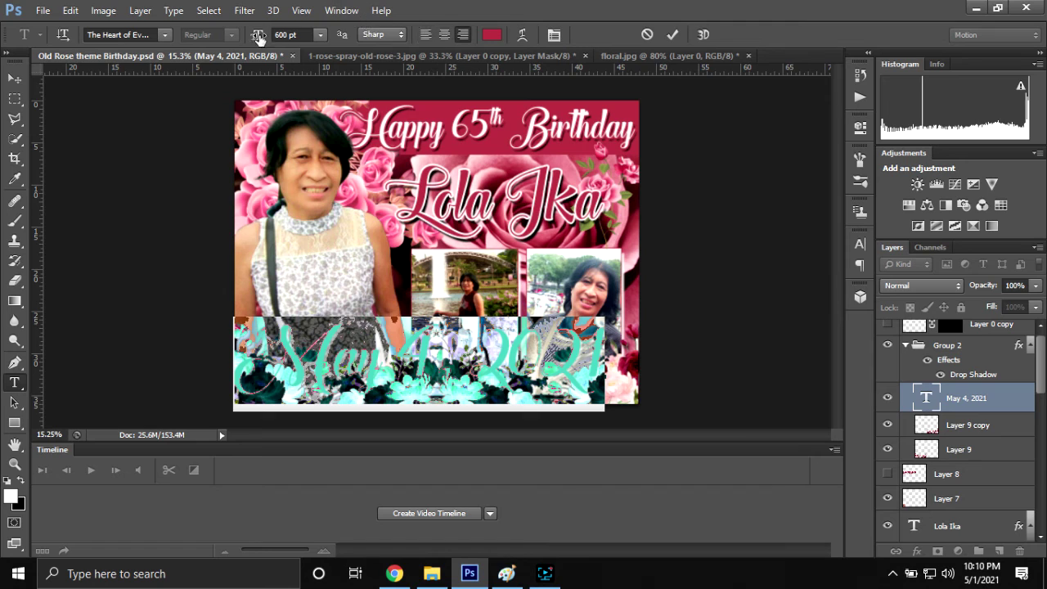
left_click(280, 34)
type("3")
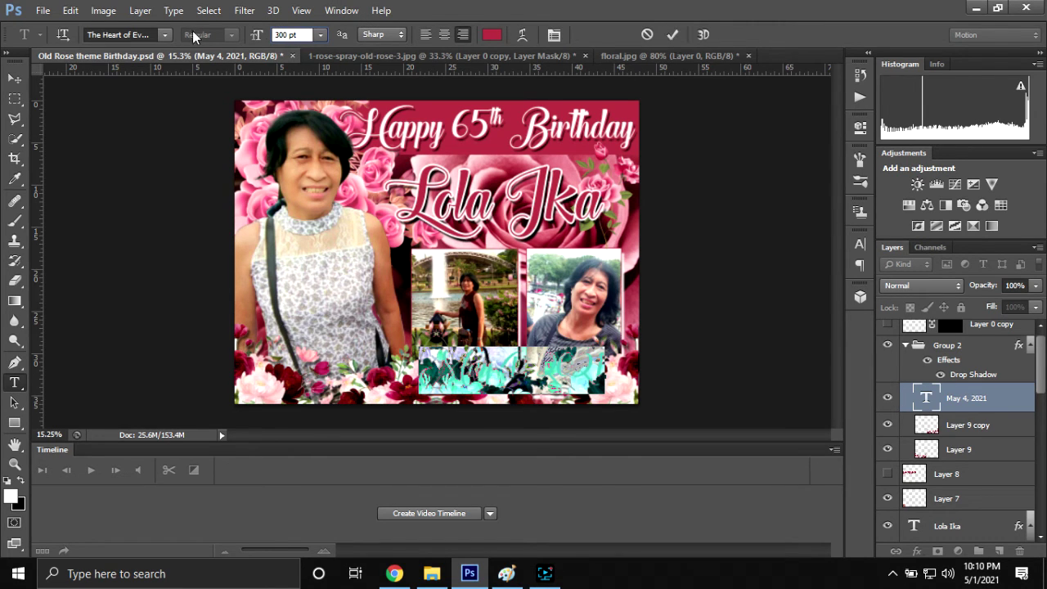
type("2")
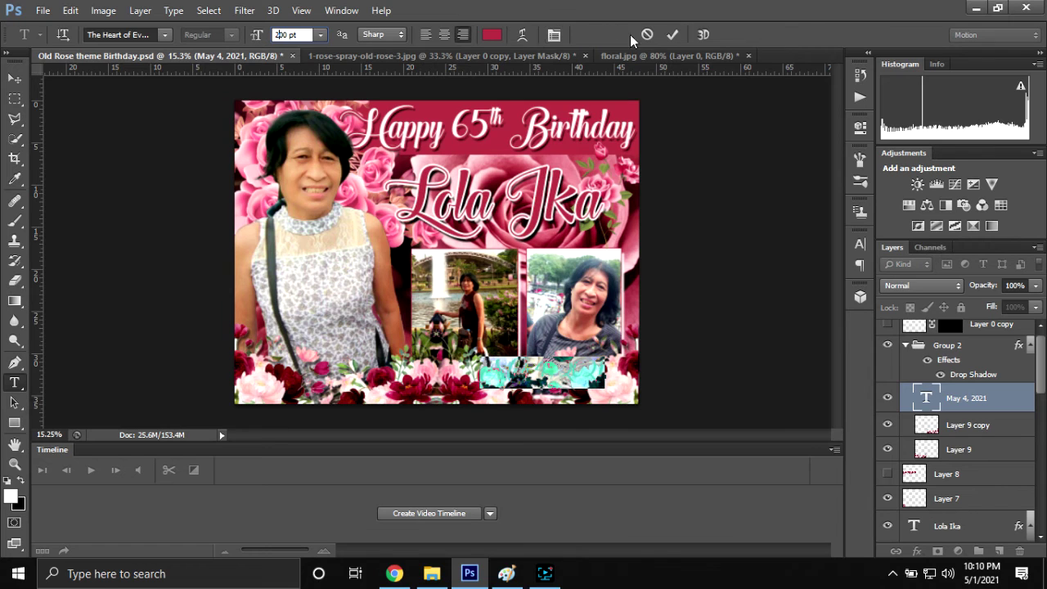
left_click(671, 35)
key("v")
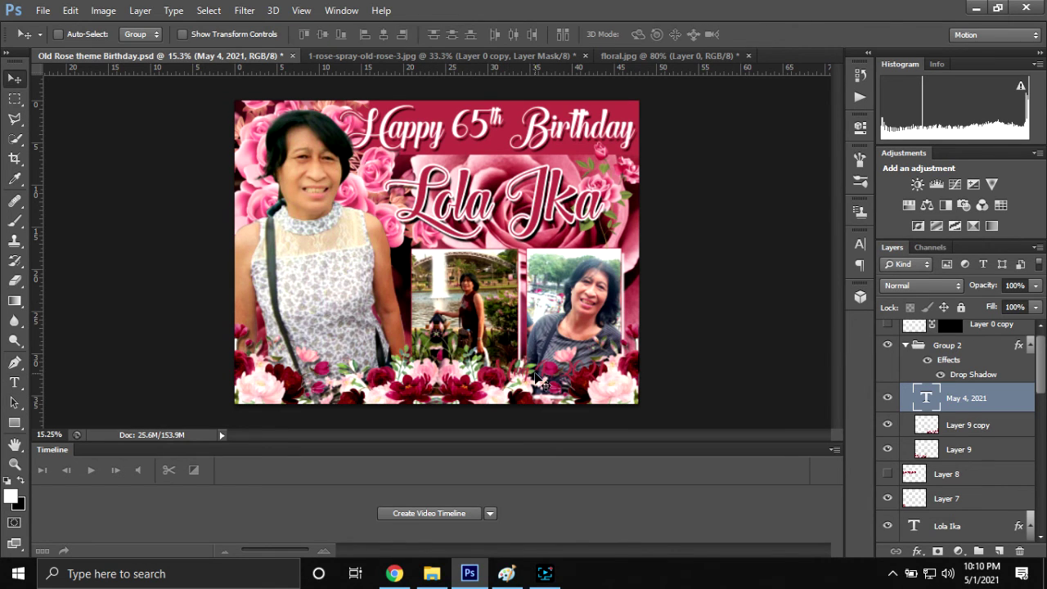
left_click_drag(540, 372, 312, 393)
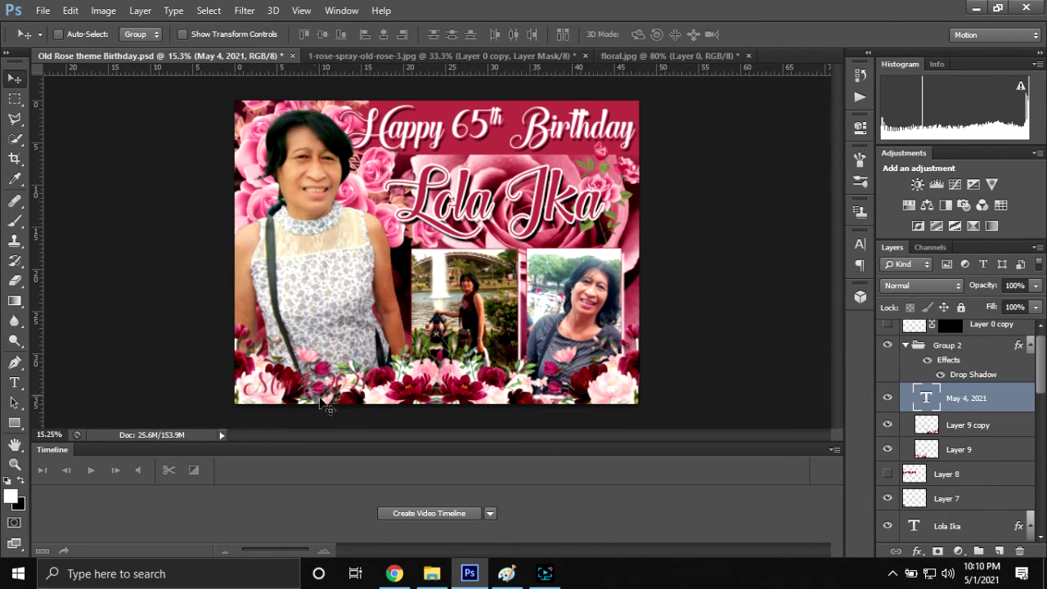
- Add a 24 px stroke outline to the 'May 4, 2021' date layer
double_click(1015, 400)
left_click(655, 303)
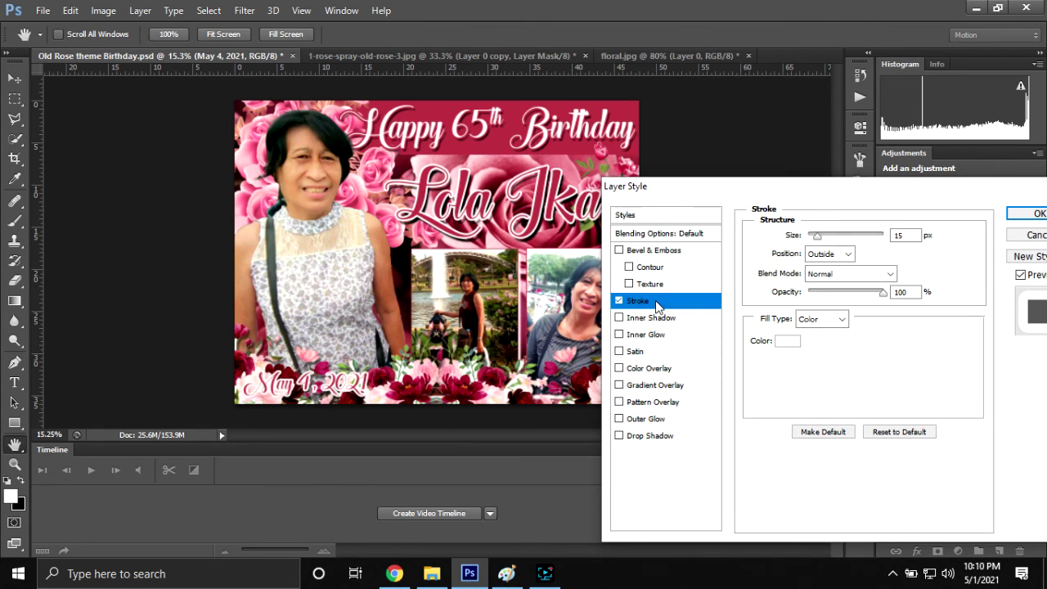
left_click(817, 236)
left_click_drag(818, 236, 821, 237)
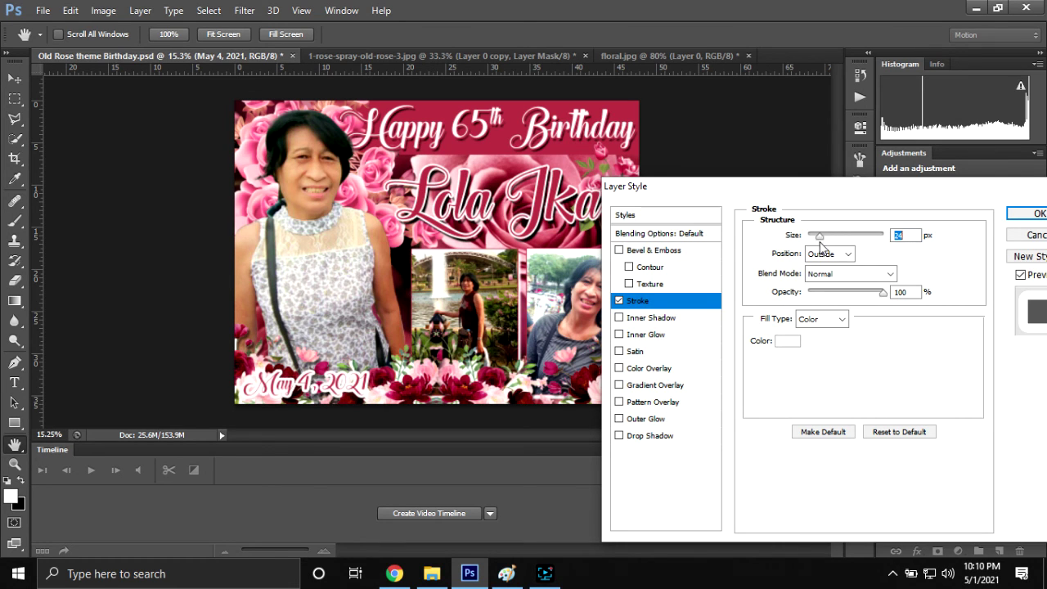
left_click(1034, 214)
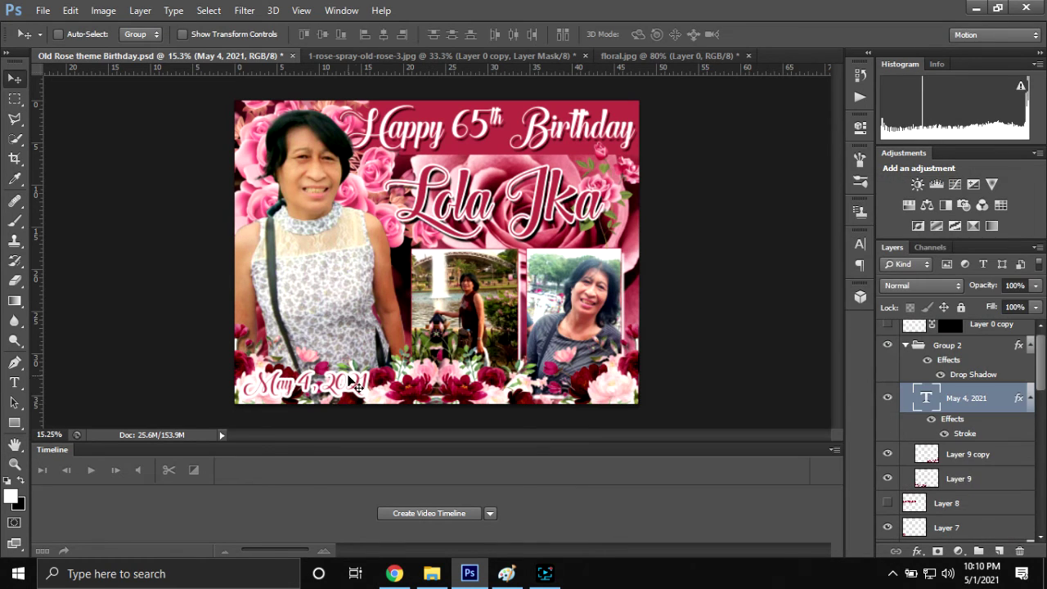
- Recolour the date lettering from crimson to near-black #040404
key("t")
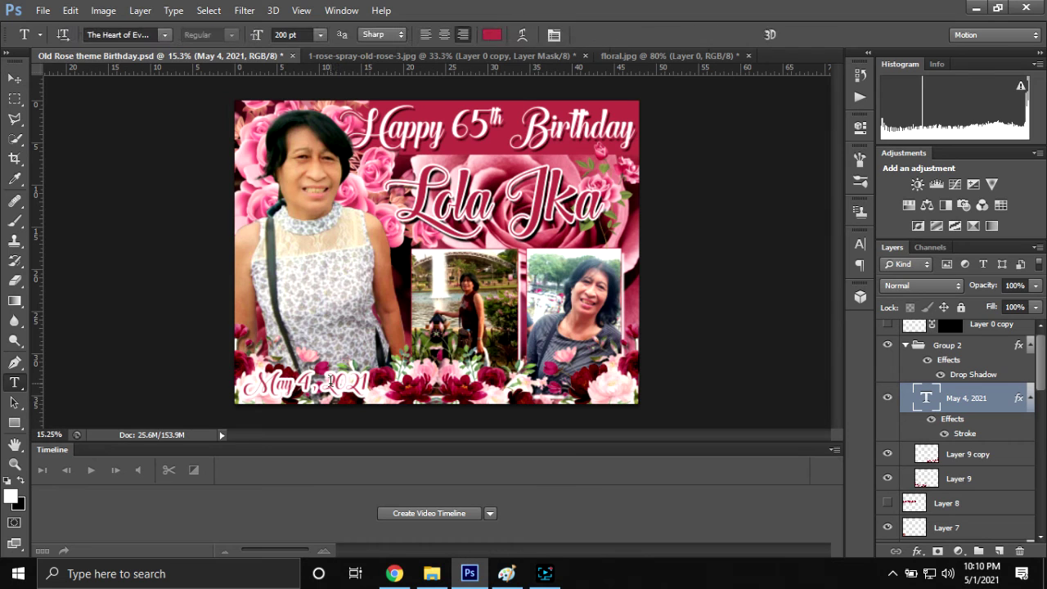
left_click(340, 387)
key("ctrl+a")
left_click(487, 36)
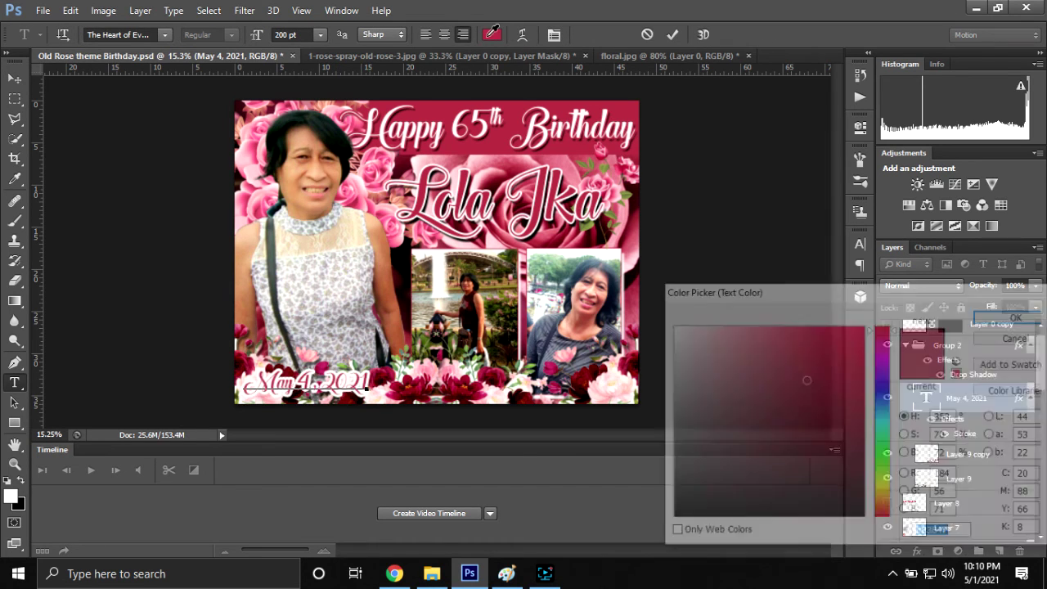
left_click(674, 515)
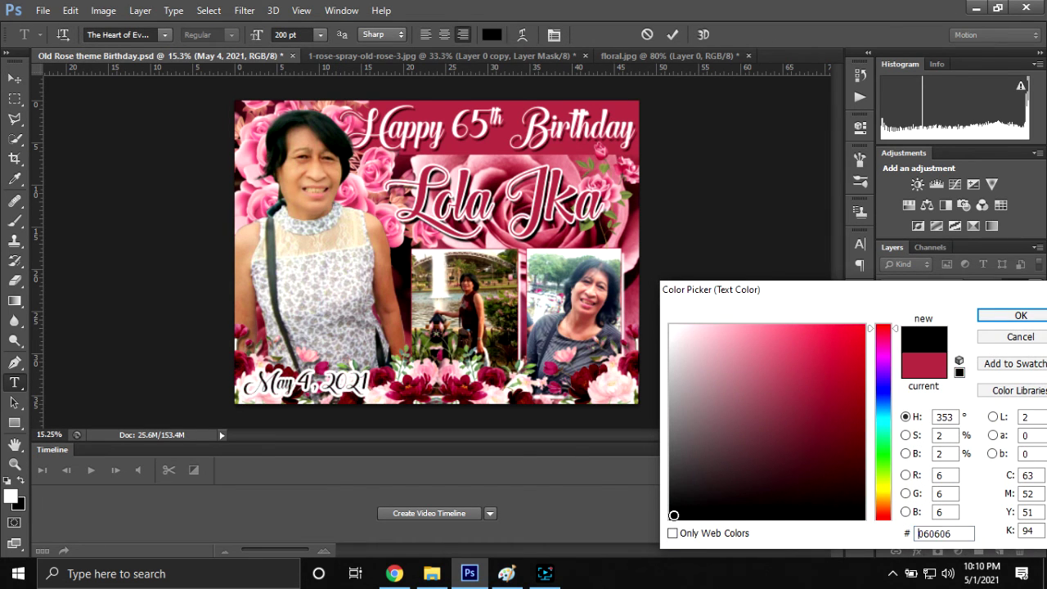
left_click(943, 533)
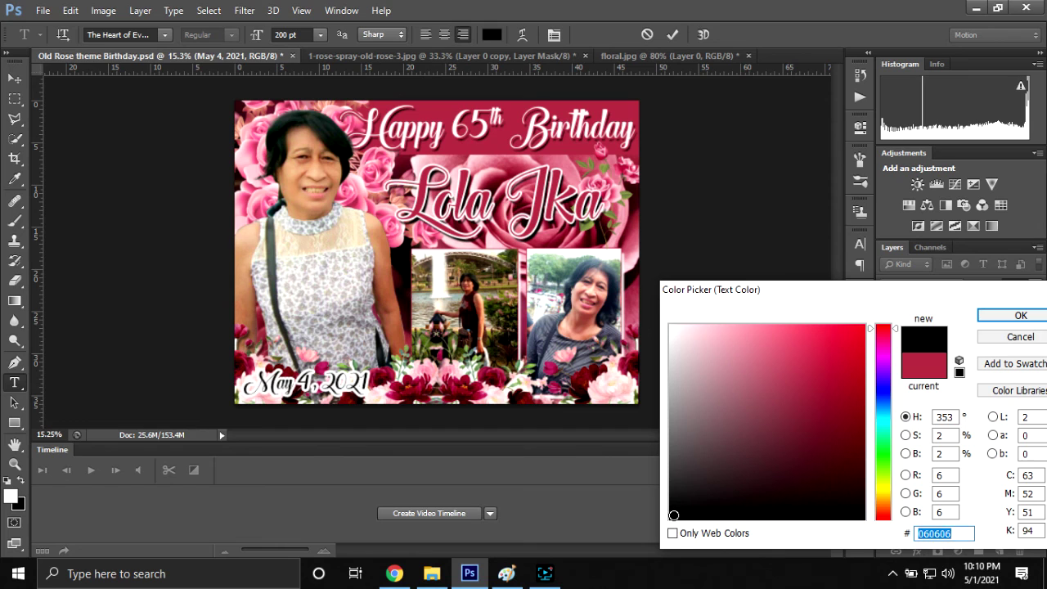
left_click(674, 512)
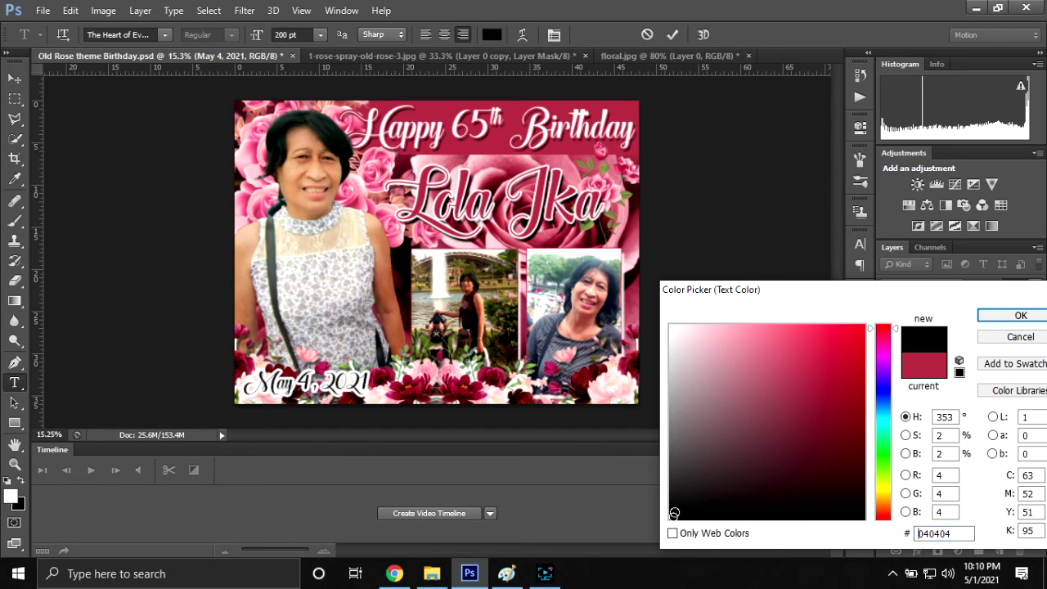
left_click(1011, 316)
left_click(671, 34)
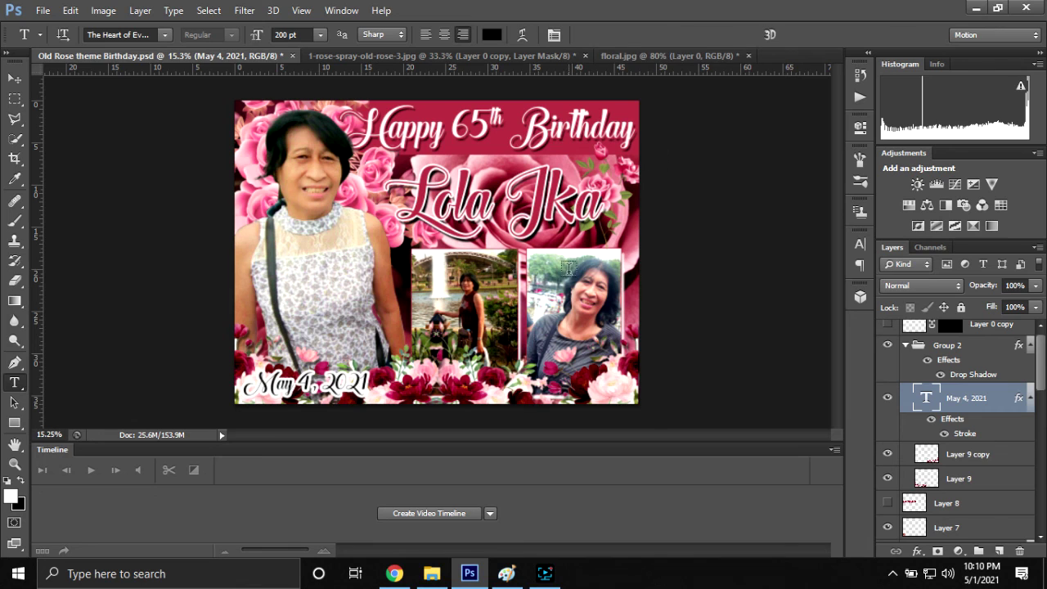
- Zoom to check the card, save Old Rose theme Birthday.psd, and bring up the screen recorder
scroll(416, 390, "up", 2)
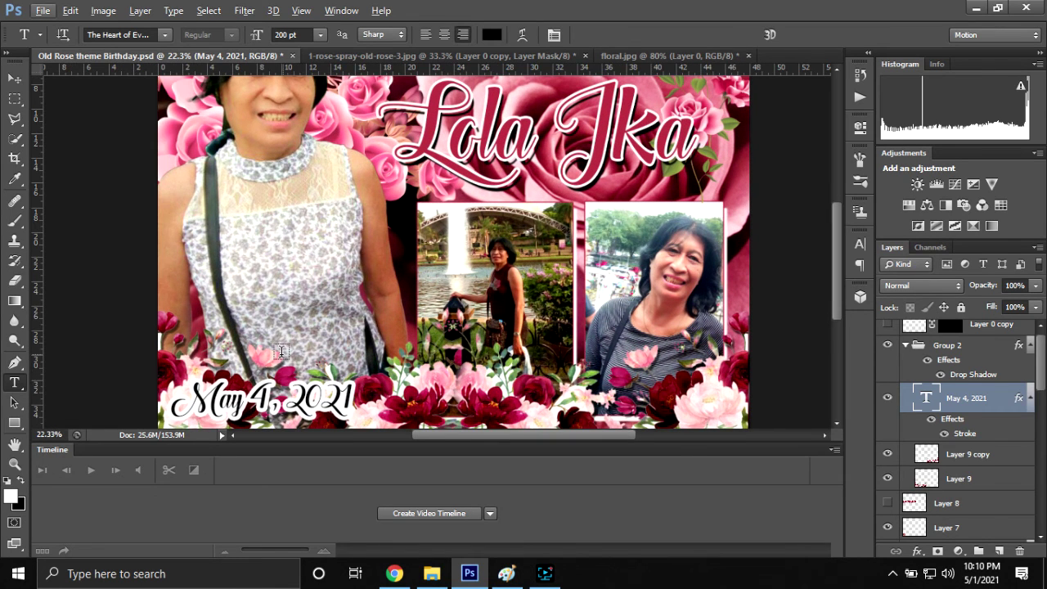
scroll(282, 350, "down", 2)
scroll(282, 350, "down", 2)
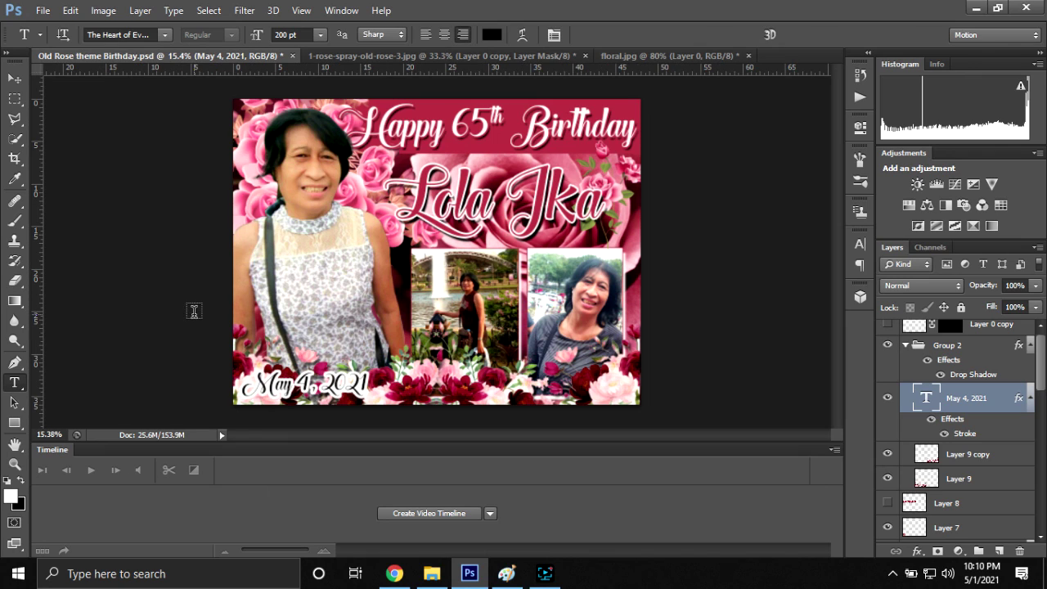
key("ctrl+s")
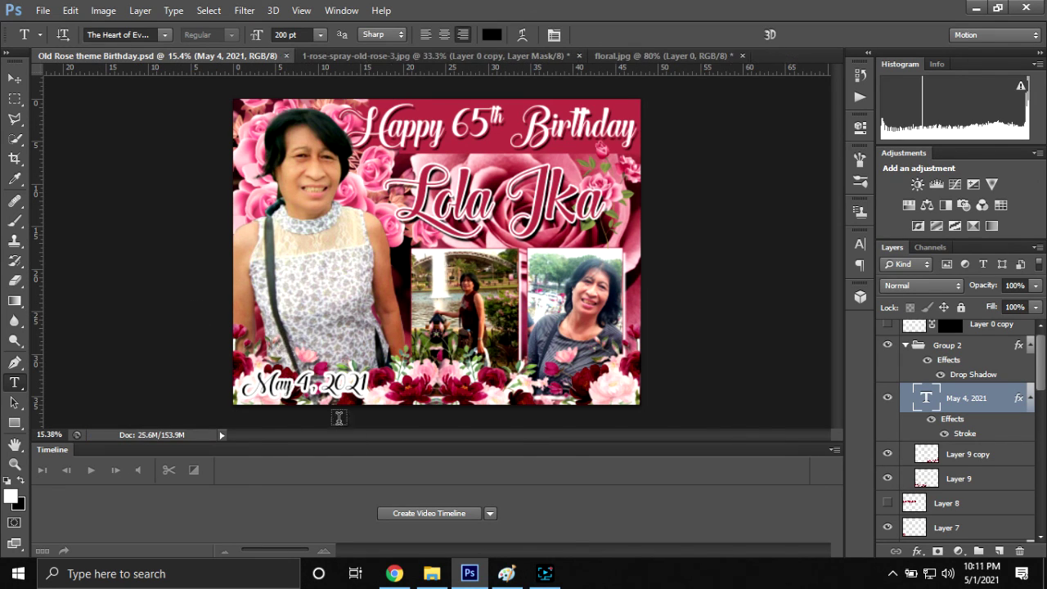
left_click(546, 581)
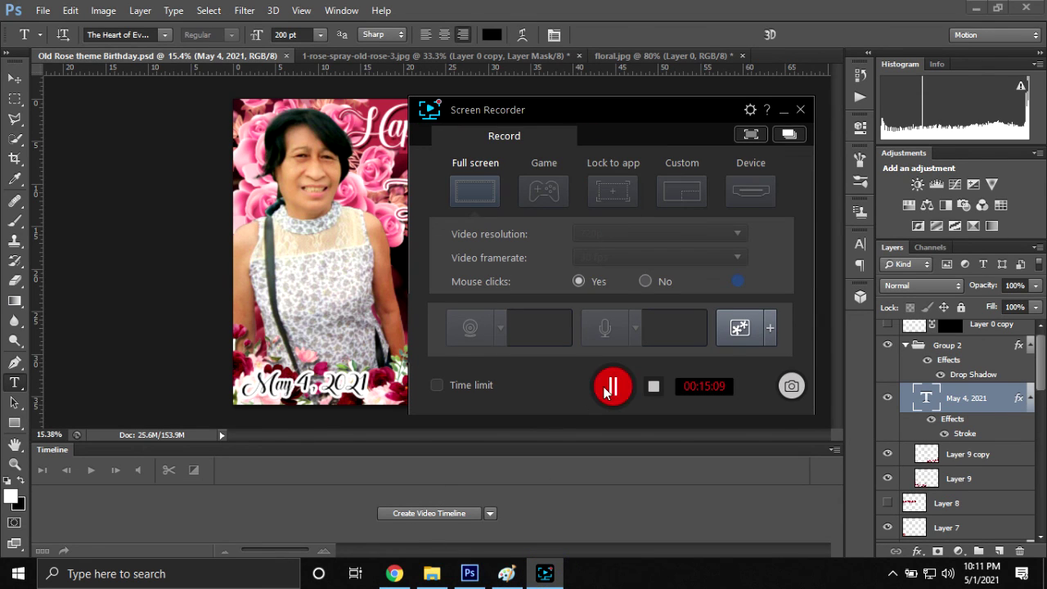